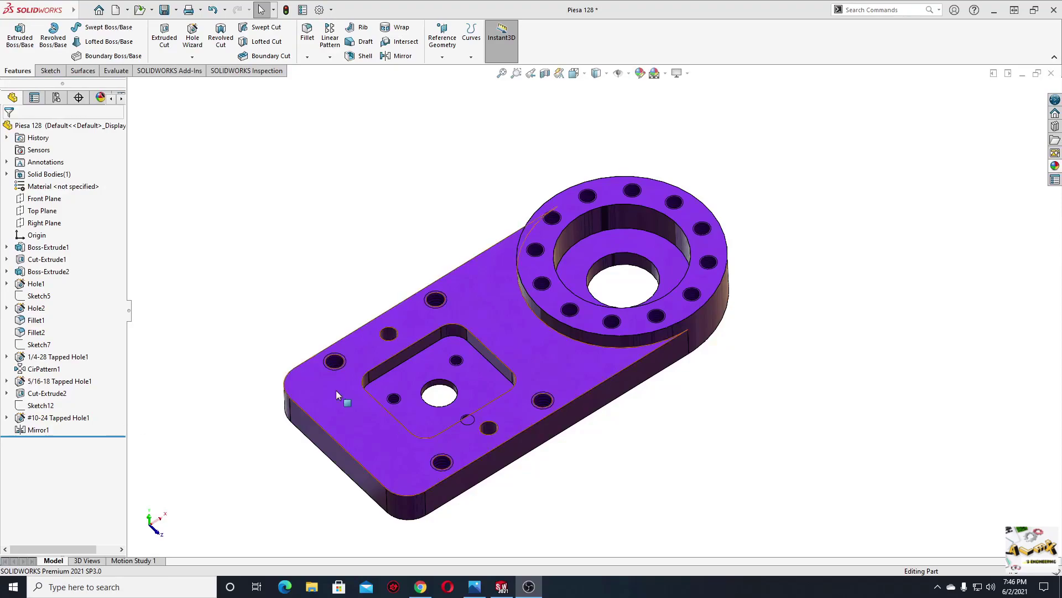
- Orbit the finished Piesa 128 face plate, then bring the Face Plate drawing forward from the taskbar
{"action": "mouse_move", "coordinate": [422, 399]}
{"action": "middle_mouse_down"}
{"action": "mouse_move", "coordinate": [373, 205]}
{"action": "mouse_move", "coordinate": [396, 371]}
{"action": "mouse_move", "coordinate": [343, 443]}
{"action": "mouse_move", "coordinate": [388, 404]}
{"action": "mouse_move", "coordinate": [432, 437]}
{"action": "mouse_move", "coordinate": [497, 526]}
{"action": "middle_mouse_up"}
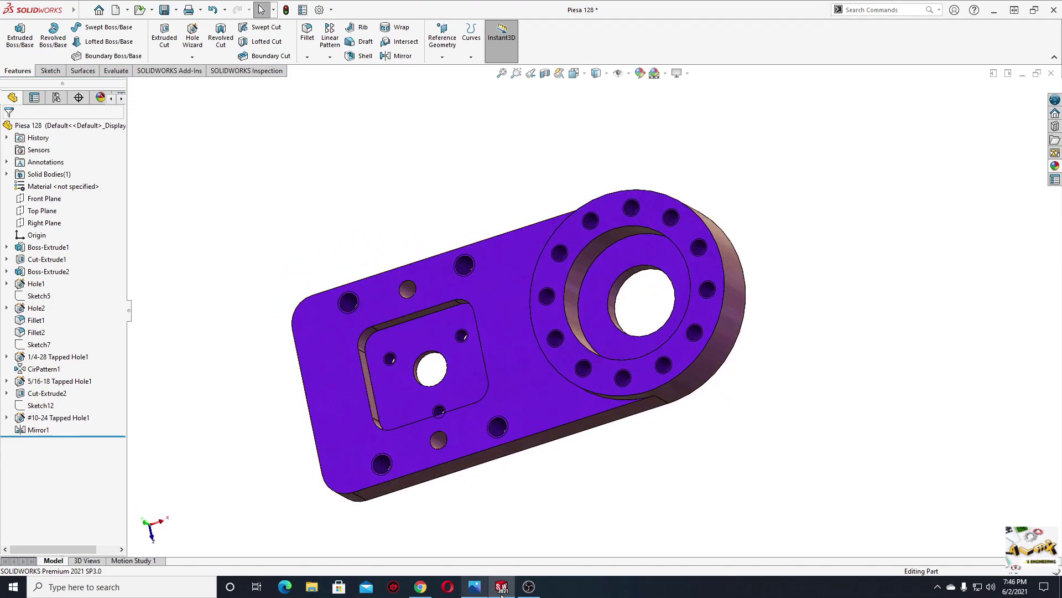
{"action": "left_click", "coordinate": [475, 586]}
- Maximize the Face Plate drawing, zoom and pan over its dimensions, then restore and move it aside
{"action": "left_click", "coordinate": [808, 74]}
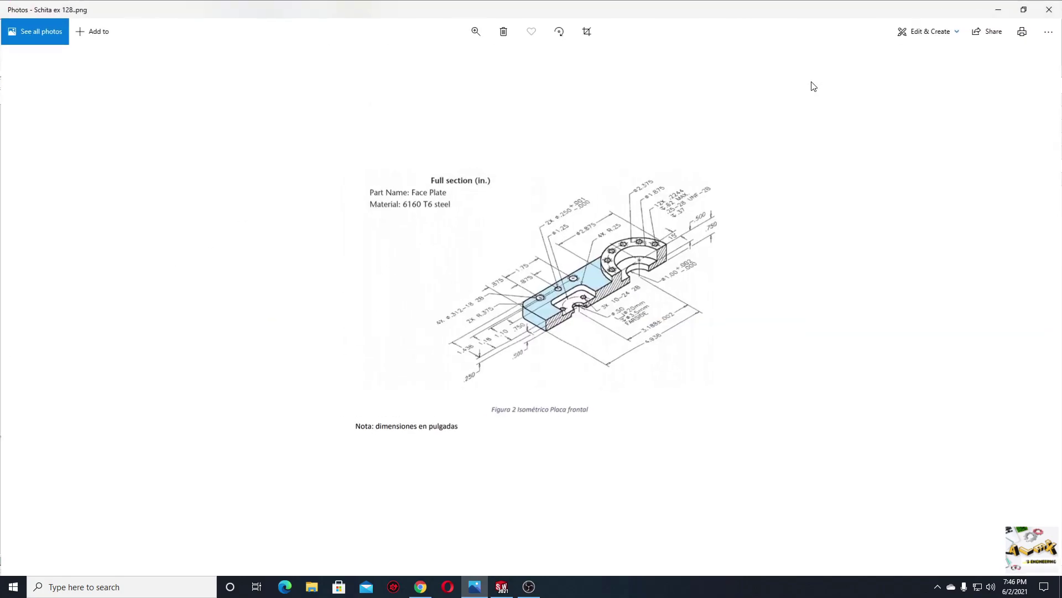
{"action": "scroll", "coordinate": [604, 305], "scroll_direction": "up", "scroll_amount": 3}
{"action": "scroll", "coordinate": [605, 305], "scroll_direction": "down", "scroll_amount": 2}
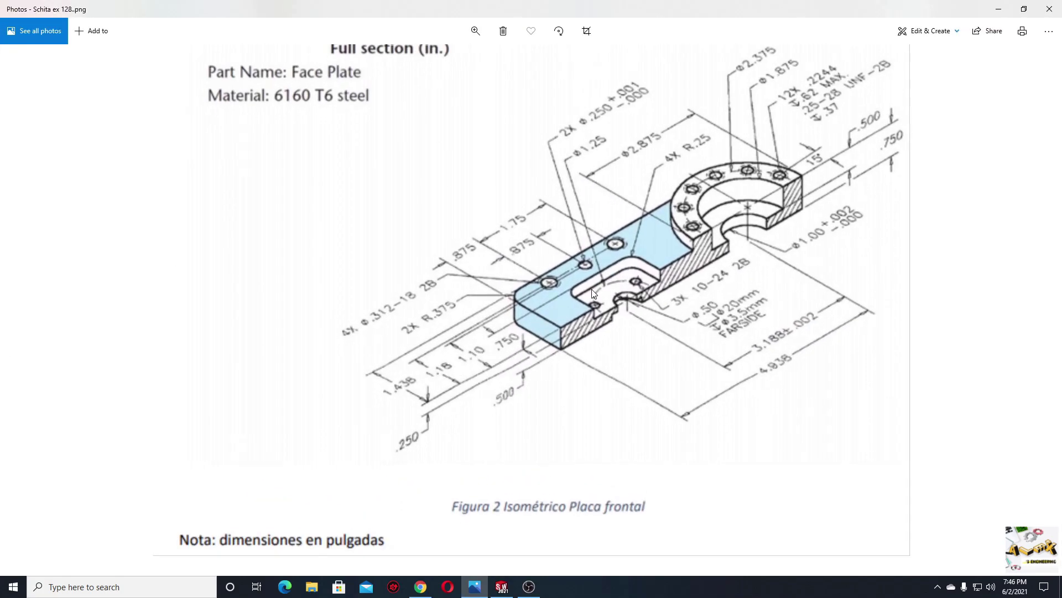
{"action": "scroll", "coordinate": [584, 304], "scroll_direction": "up", "scroll_amount": 2}
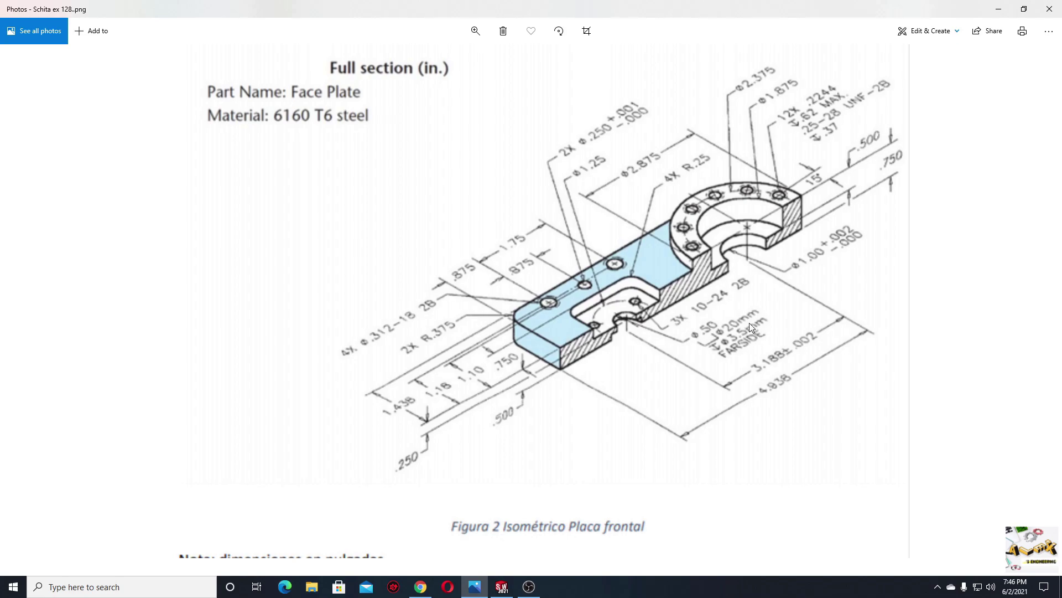
{"action": "left_click_drag", "start_coordinate": [759, 306], "coordinate": [723, 369]}
{"action": "scroll", "coordinate": [605, 328], "scroll_direction": "down", "scroll_amount": 2}
{"action": "scroll", "coordinate": [574, 293], "scroll_direction": "up", "scroll_amount": 2}
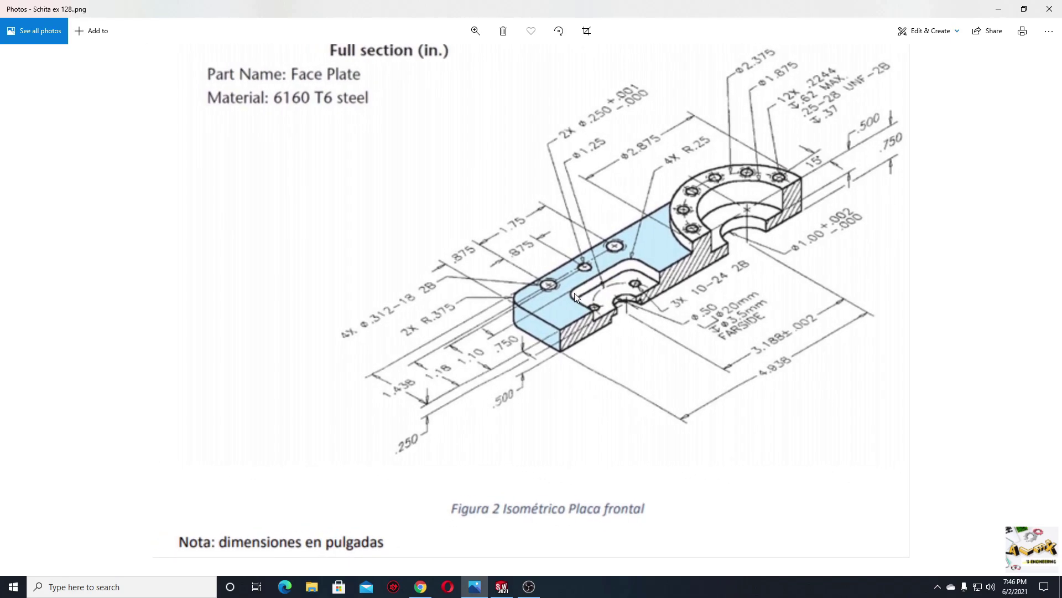
{"action": "left_click", "coordinate": [1023, 9]}
{"action": "left_click_drag", "start_coordinate": [704, 72], "coordinate": [64, 184]}
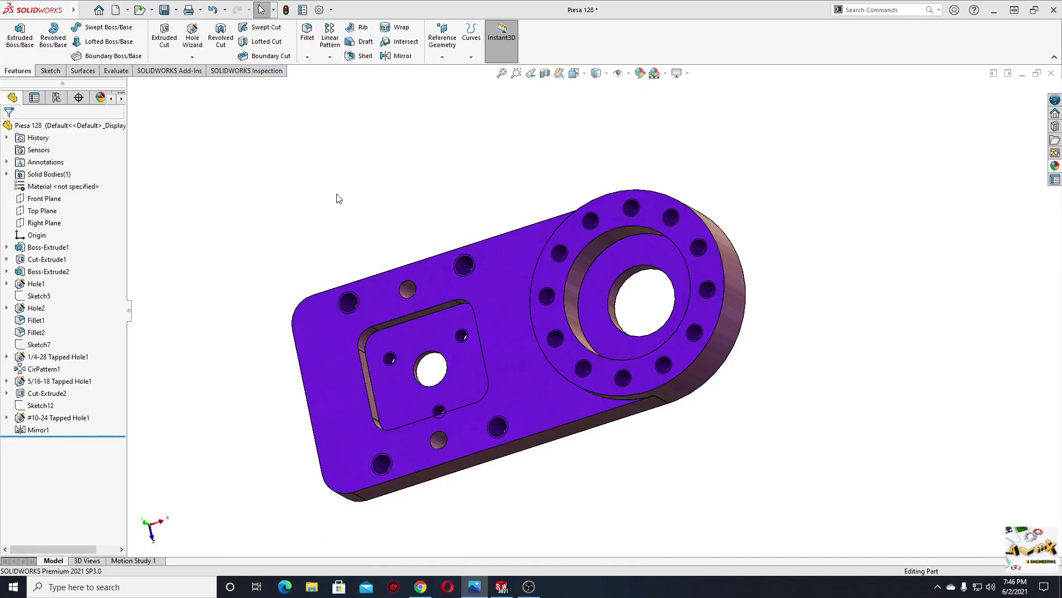
- Create a new part with a Plain White scene and IPS inch units, selecting the Top Plane
{"action": "left_click", "coordinate": [117, 9]}
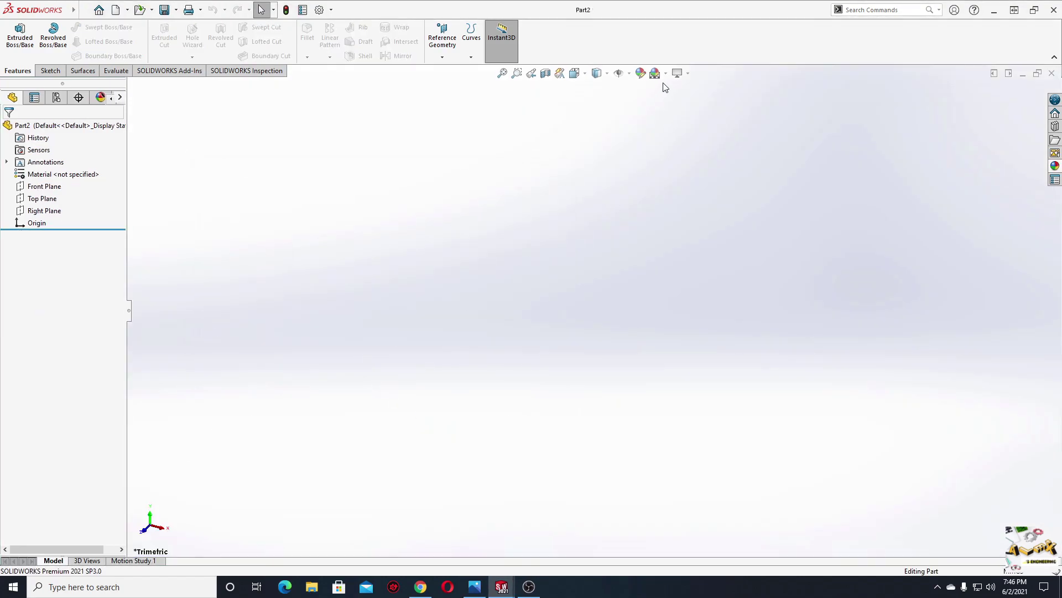
{"action": "left_click", "coordinate": [665, 73]}
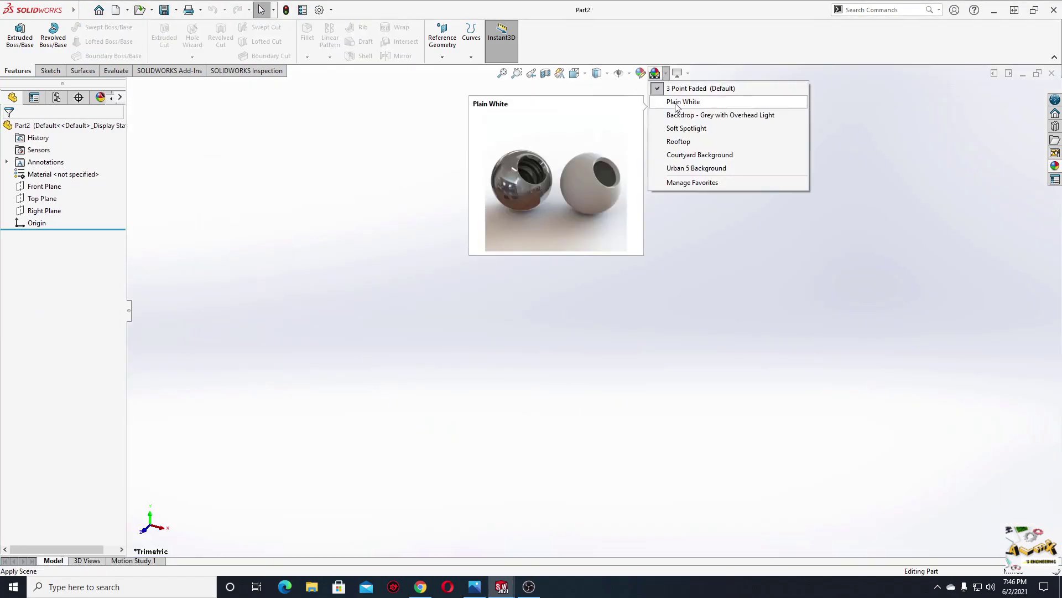
{"action": "left_click", "coordinate": [687, 100]}
{"action": "left_click", "coordinate": [1038, 576]}
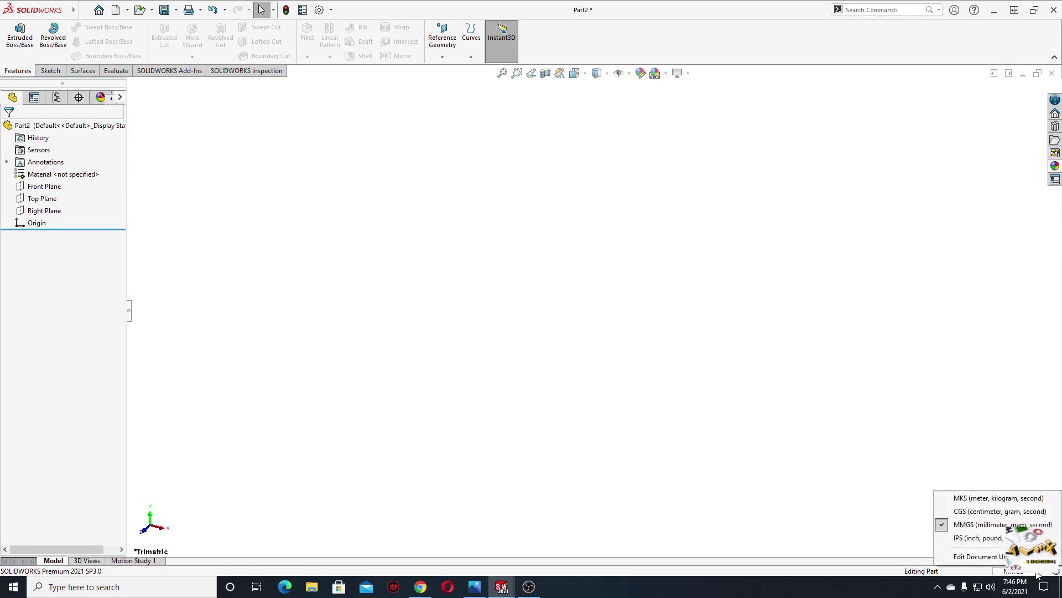
{"action": "left_click", "coordinate": [971, 537]}
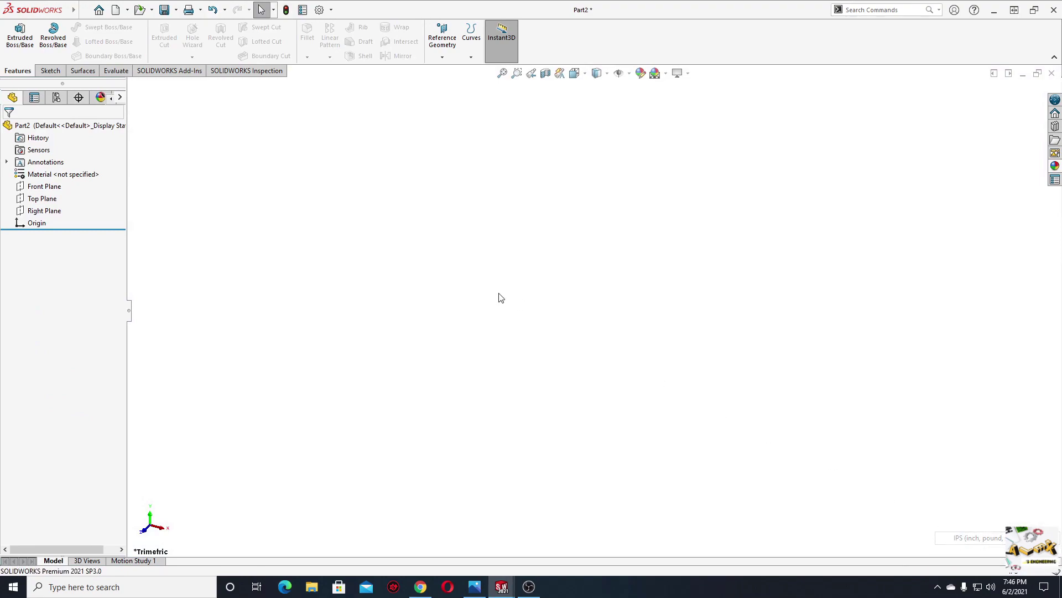
{"action": "left_click", "coordinate": [44, 198]}
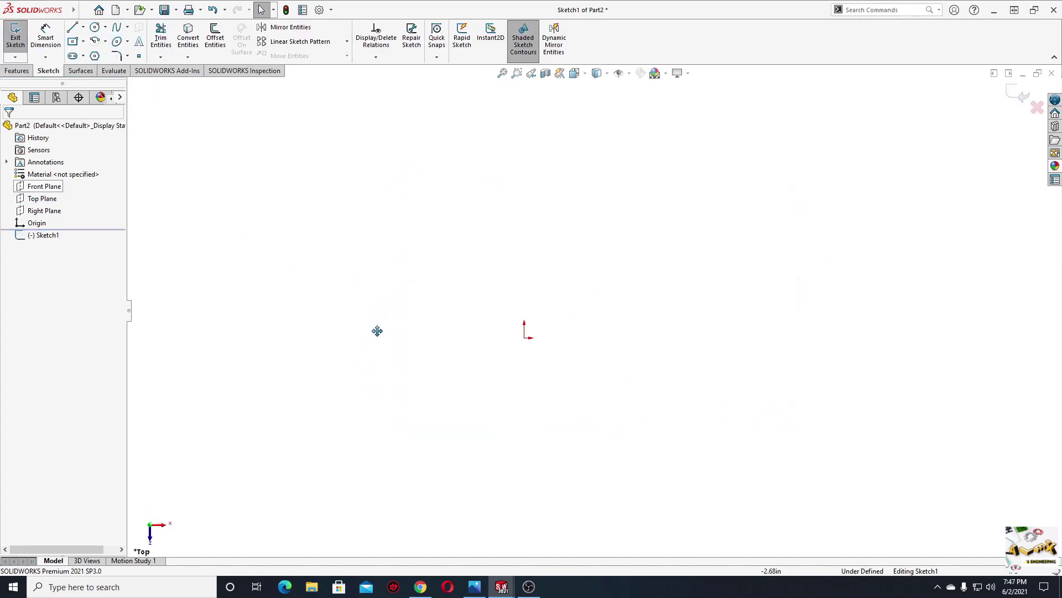
- Draw a center rectangle anchored on the origin
{"action": "left_click", "coordinate": [82, 42]}
{"action": "left_click", "coordinate": [102, 68]}
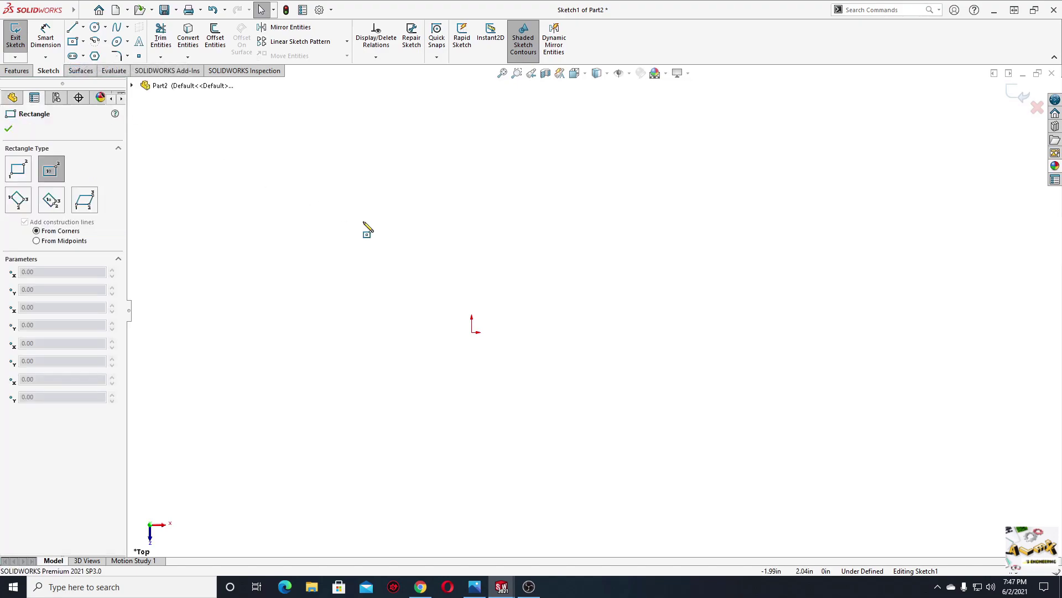
{"action": "left_click", "coordinate": [471, 332]}
{"action": "left_click", "coordinate": [296, 428]}
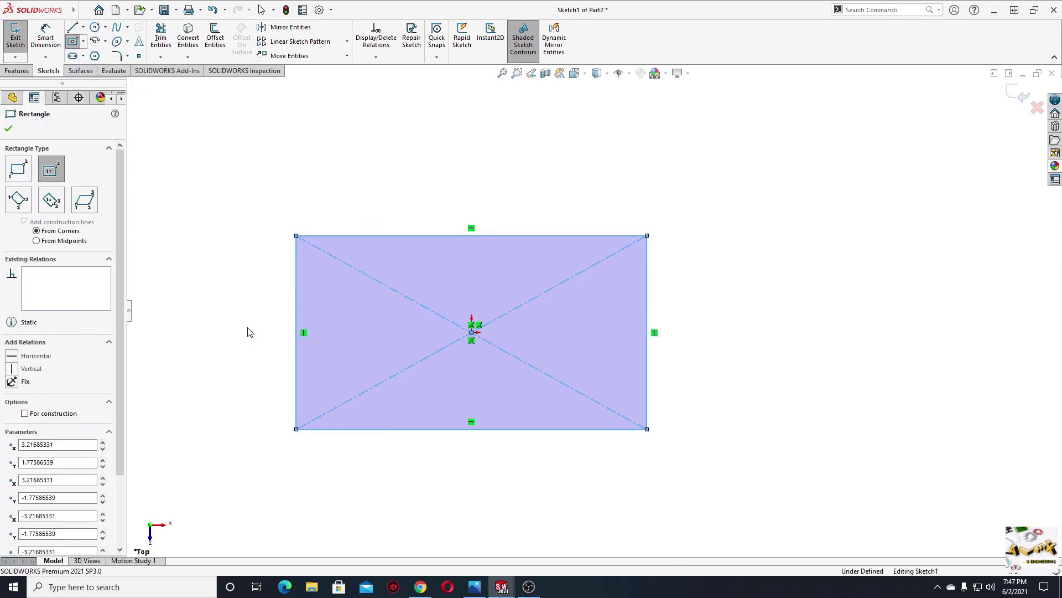
{"action": "key", "text": "Escape"}
- Dimension the rectangle 4.938 wide and 2.876 tall
{"action": "left_click", "coordinate": [45, 37]}
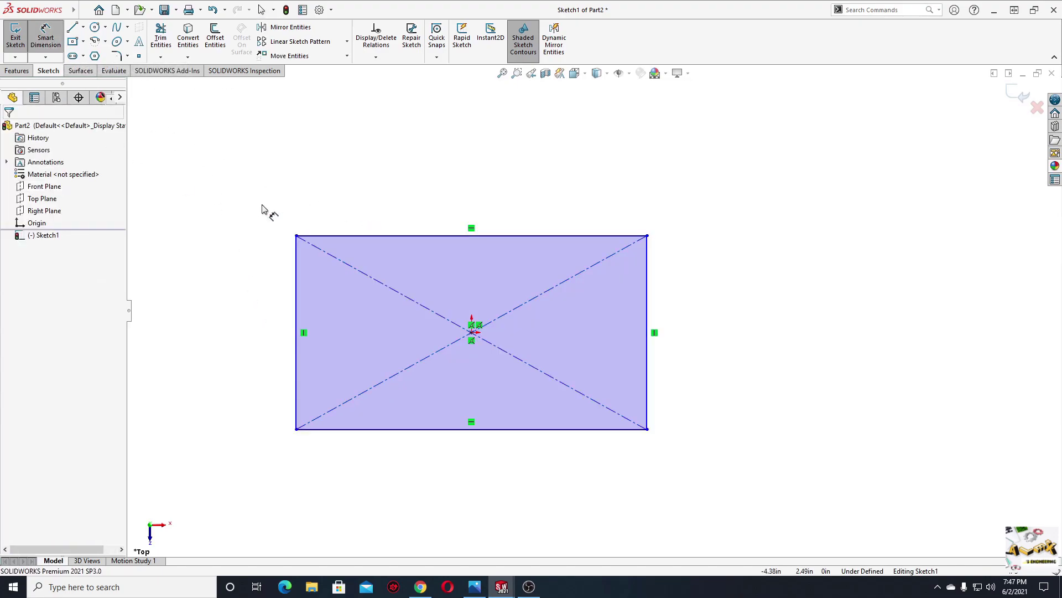
{"action": "left_click", "coordinate": [378, 238]}
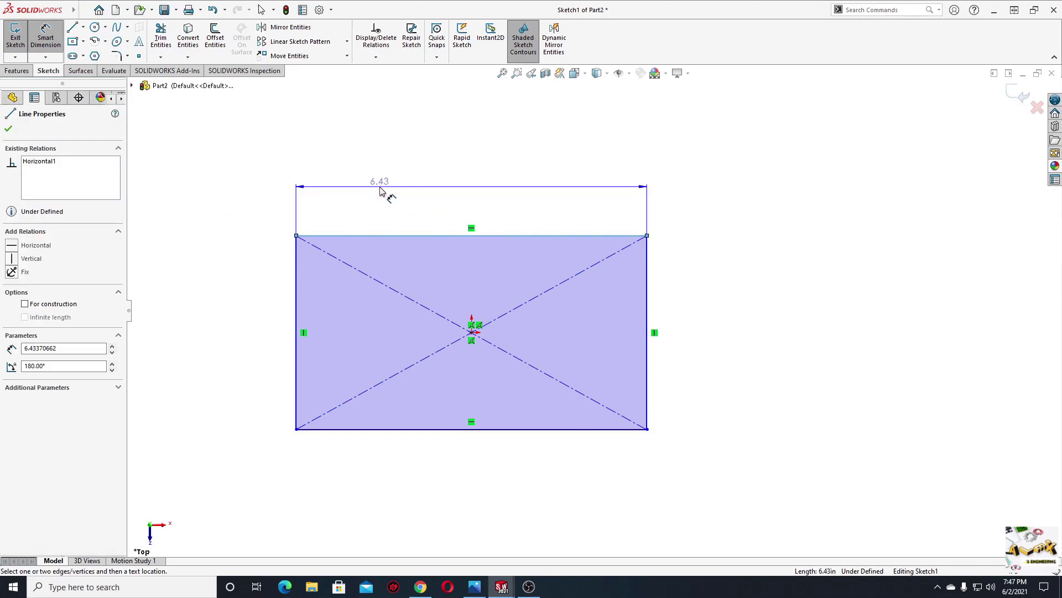
{"action": "left_click", "coordinate": [386, 182]}
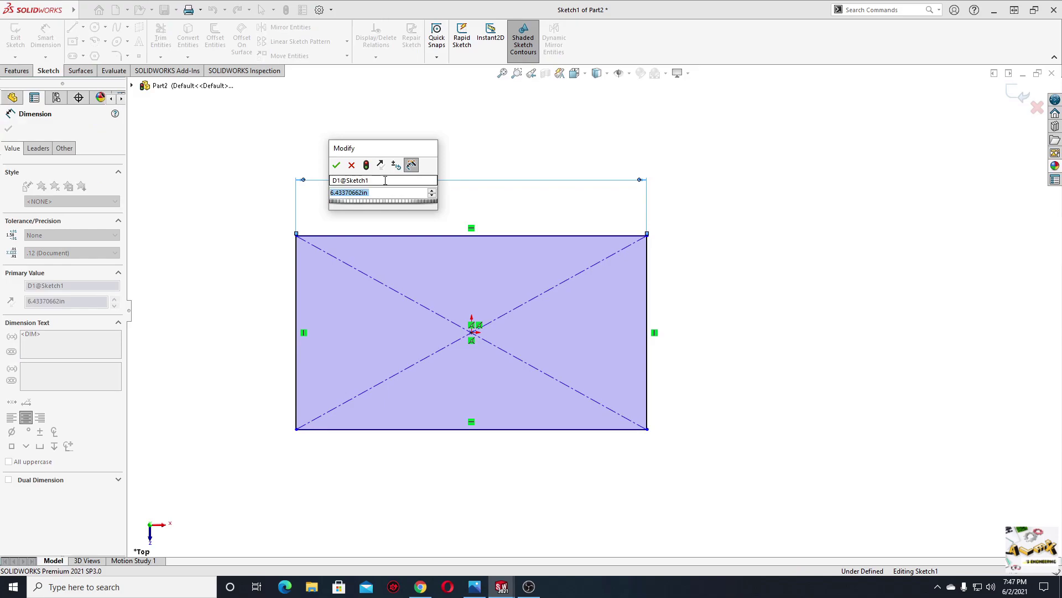
{"action": "type", "text": "4."}
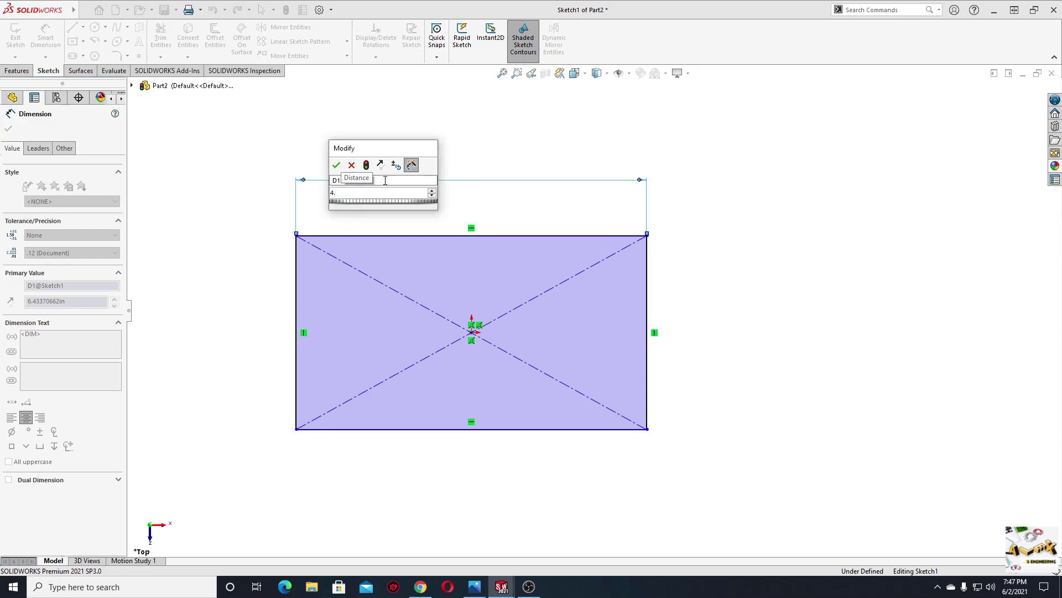
{"action": "type", "text": "938"}
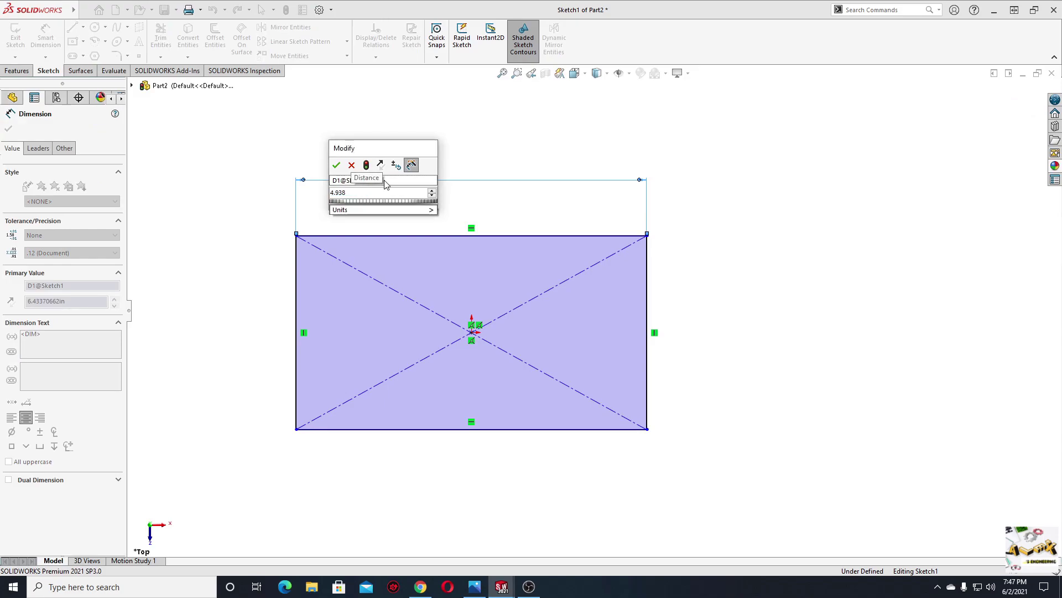
{"action": "key", "text": "Return"}
{"action": "left_click", "coordinate": [297, 285]}
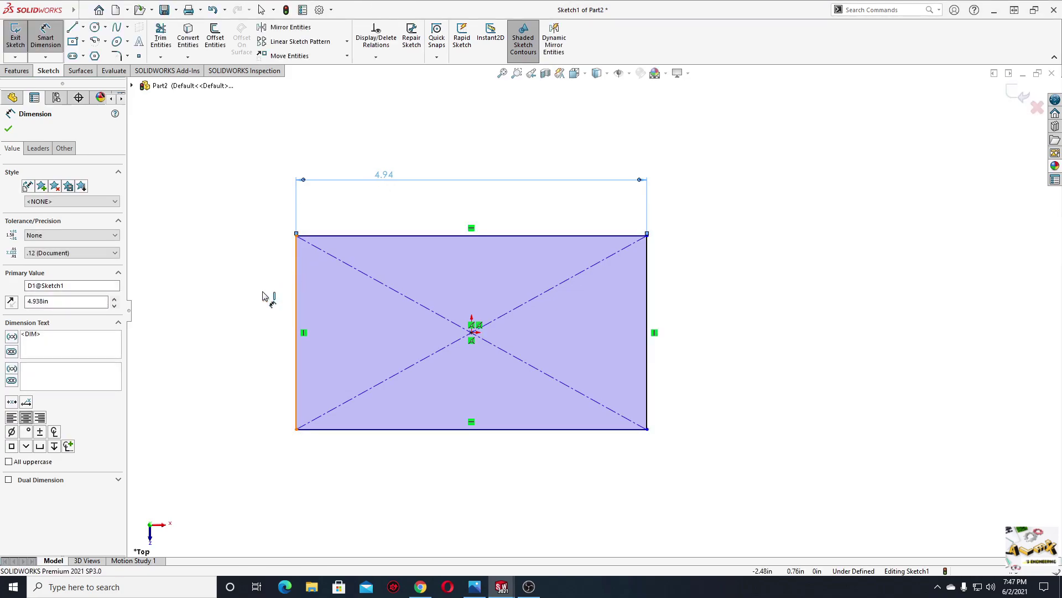
{"action": "left_click", "coordinate": [241, 313]}
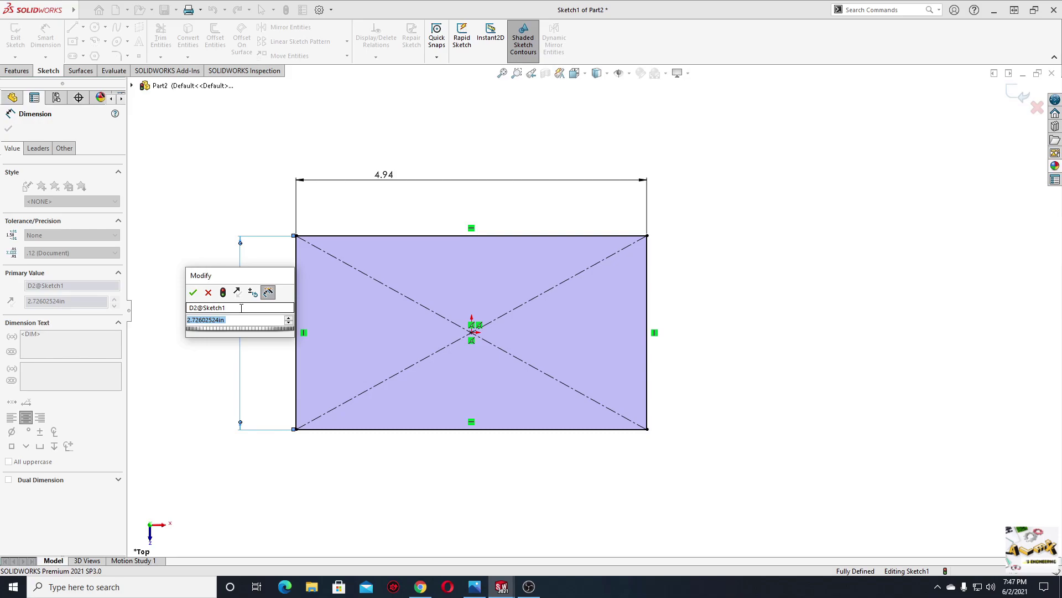
{"action": "type", "text": "1."}
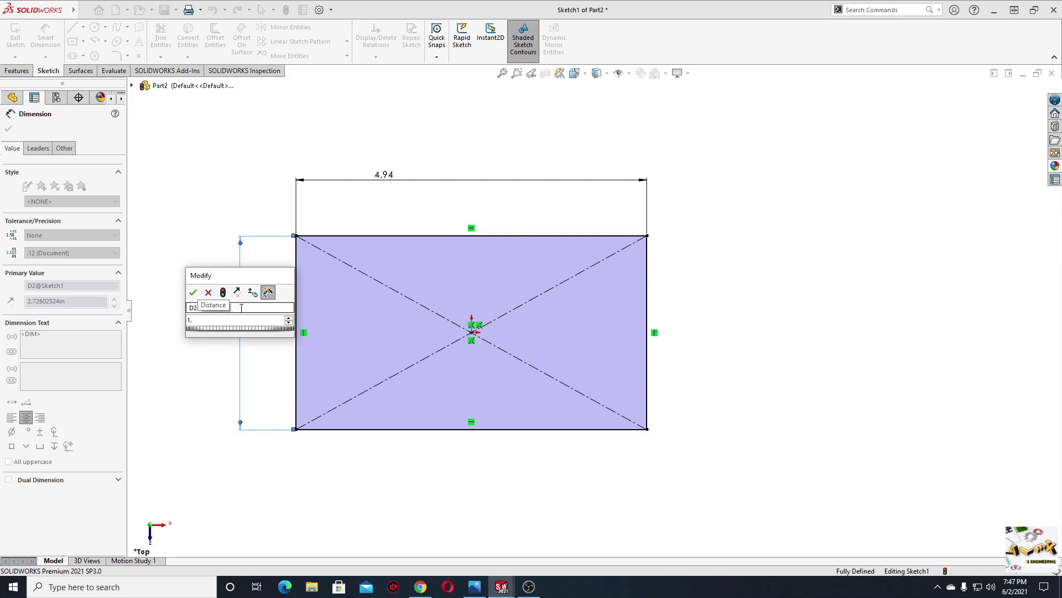
{"action": "type", "text": "438*2"}
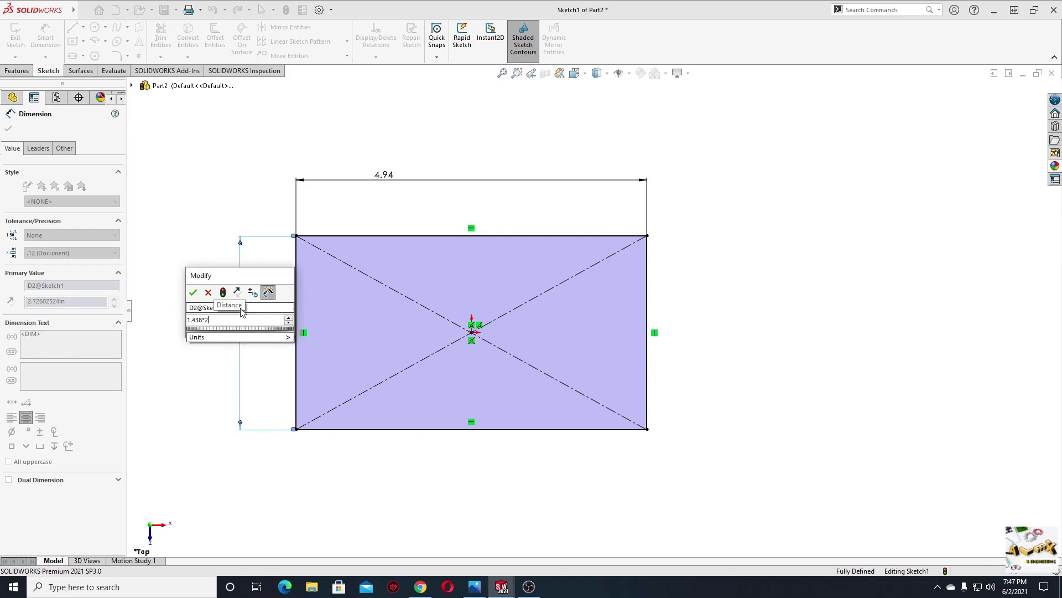
{"action": "key", "text": "Escape"}
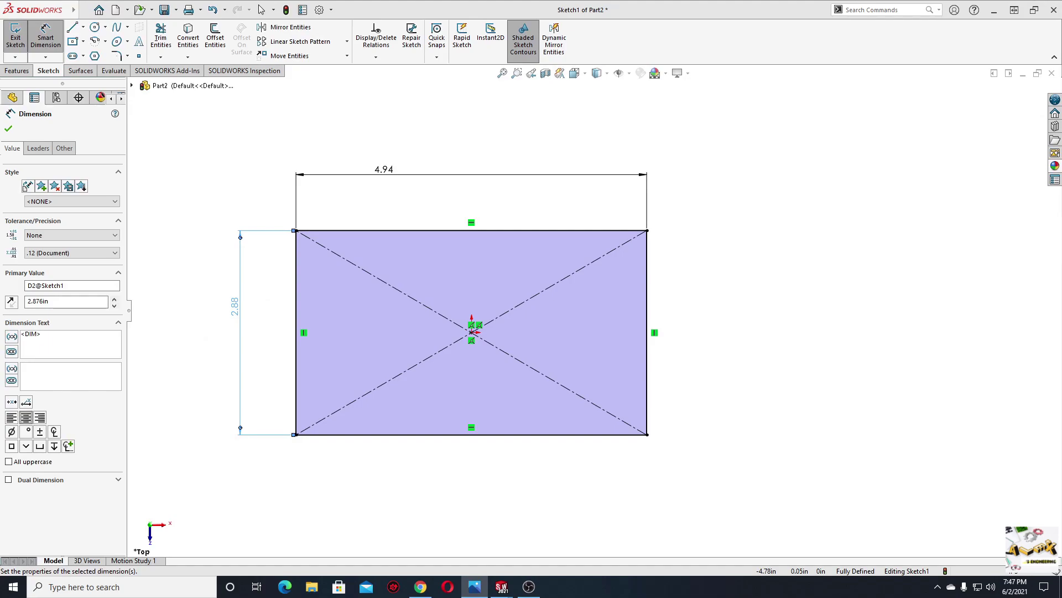
- Make the right edge construction and close that end with a centerpoint semicircular arc
{"action": "right_click", "coordinate": [723, 264]}
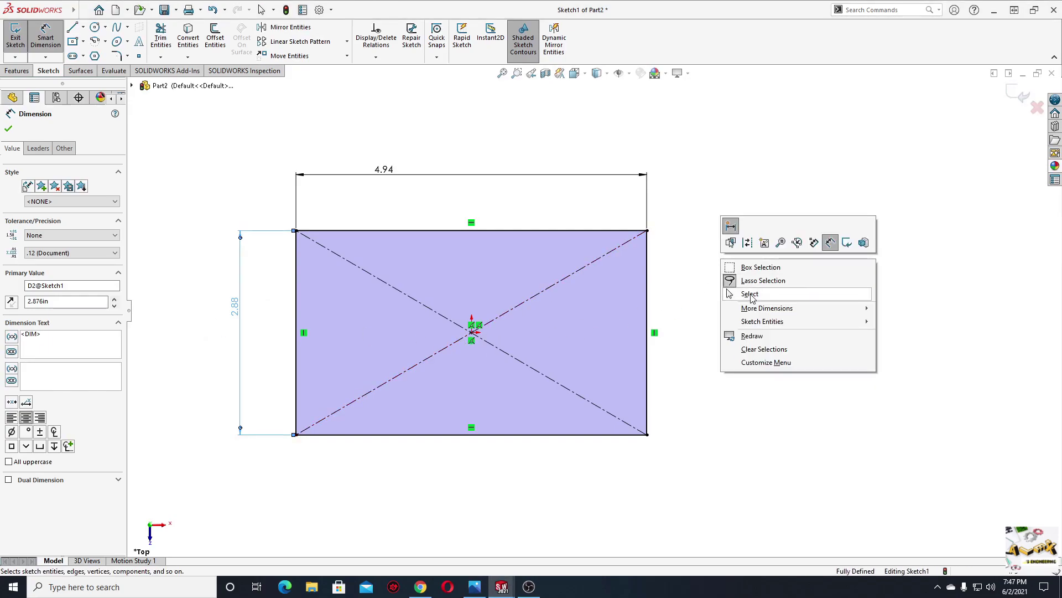
{"action": "left_click", "coordinate": [736, 294]}
{"action": "left_click", "coordinate": [646, 326]}
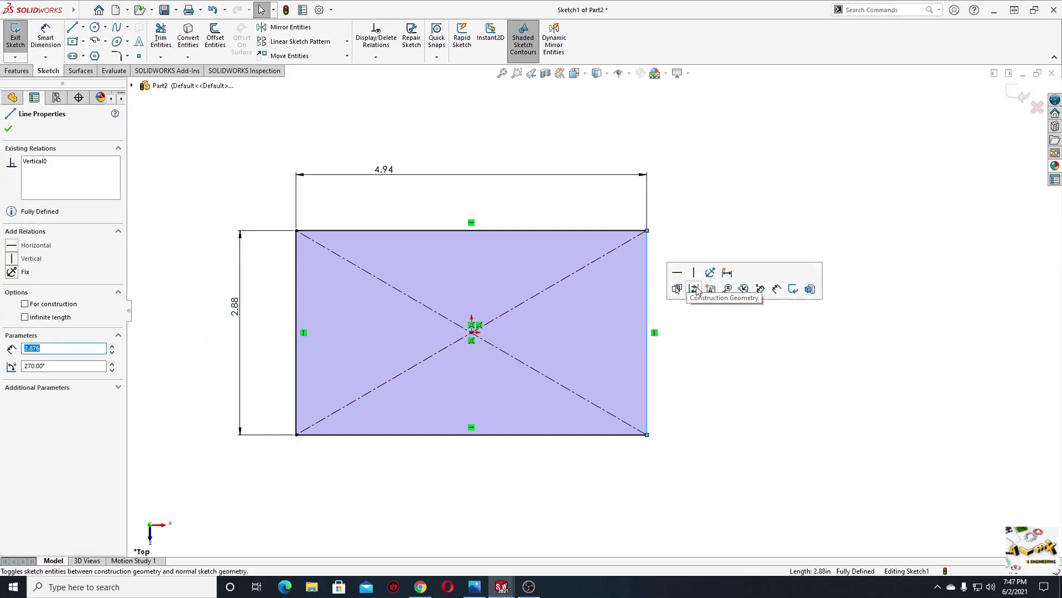
{"action": "left_click", "coordinate": [701, 291]}
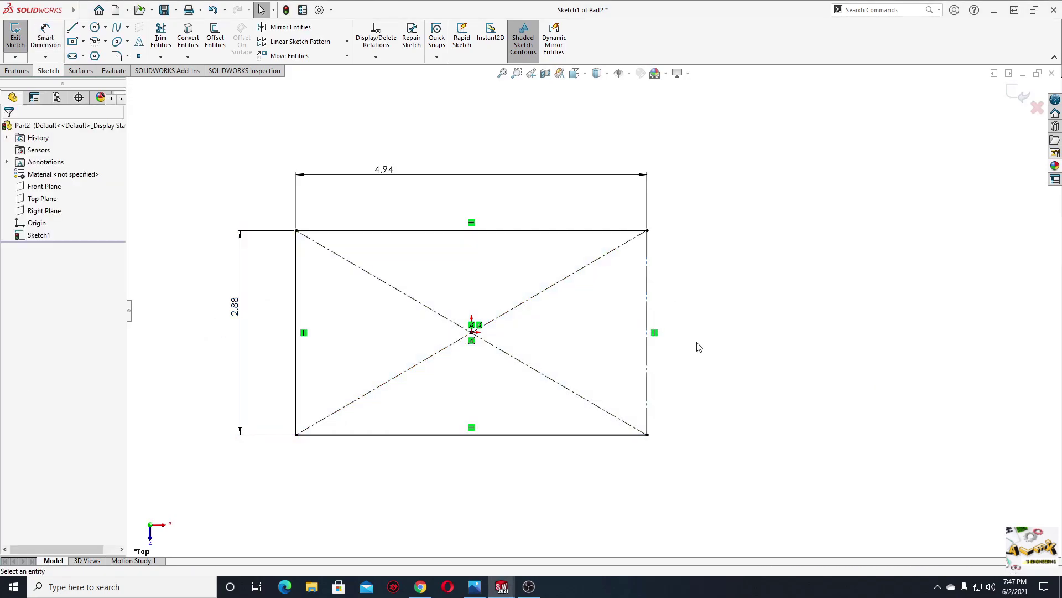
{"action": "left_click", "coordinate": [98, 41]}
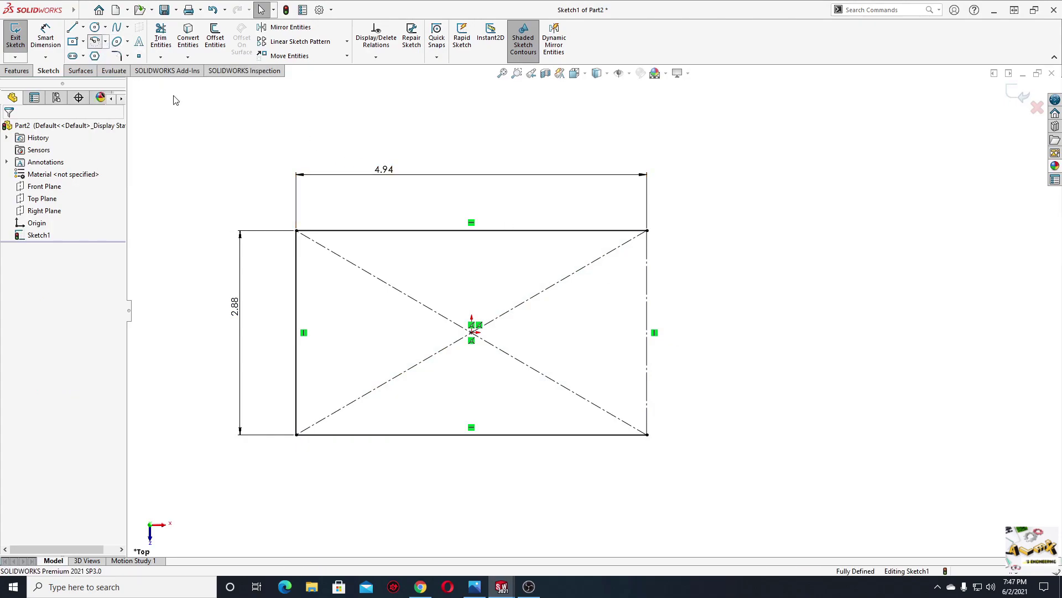
{"action": "left_click", "coordinate": [646, 332]}
{"action": "left_click", "coordinate": [647, 230]}
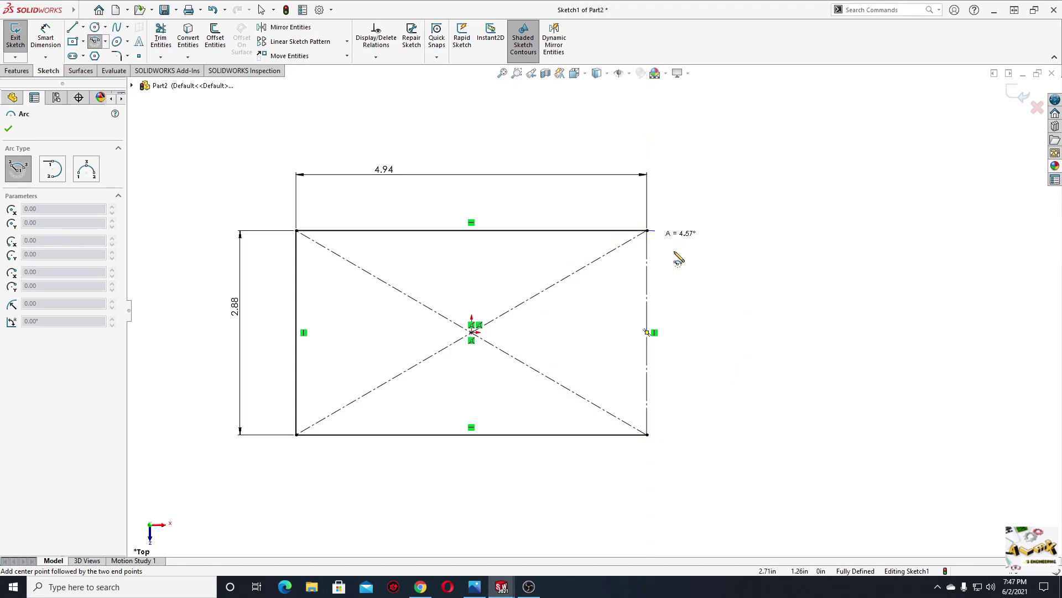
{"action": "left_click", "coordinate": [657, 432]}
{"action": "right_click", "coordinate": [686, 349]}
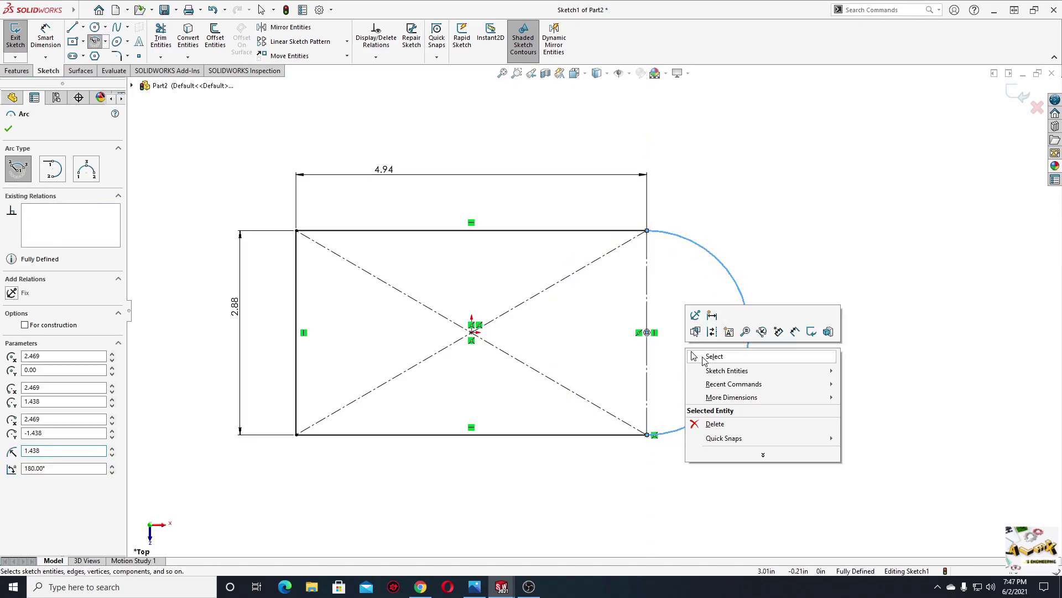
{"action": "left_click", "coordinate": [714, 365]}
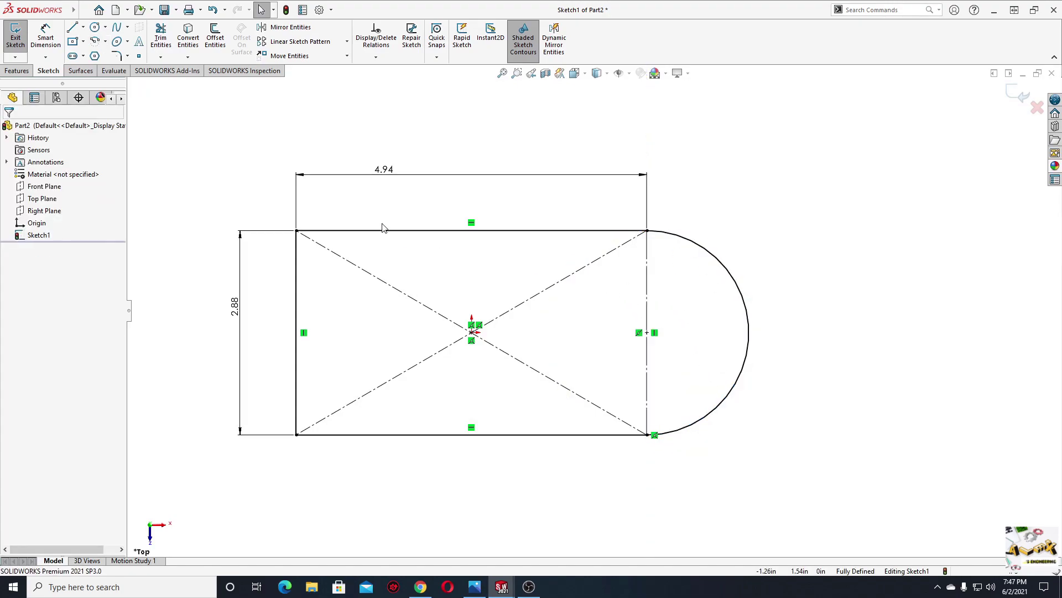
{"action": "left_click", "coordinate": [17, 71]}
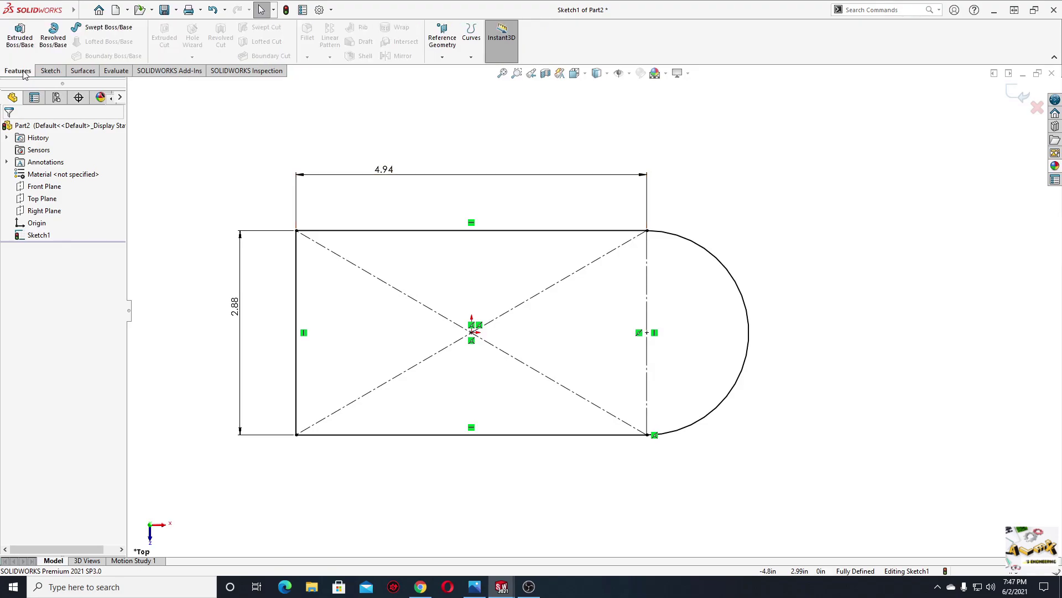
- Extrude the sketch region as a blind boss 0.50 in deep
{"action": "left_click", "coordinate": [21, 33]}
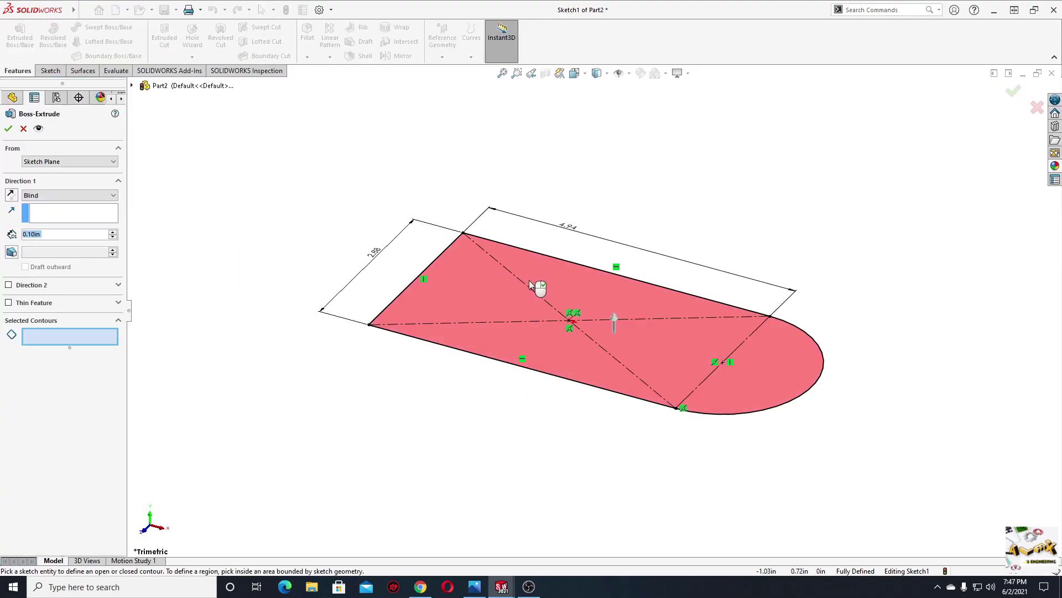
{"action": "left_click", "coordinate": [386, 316]}
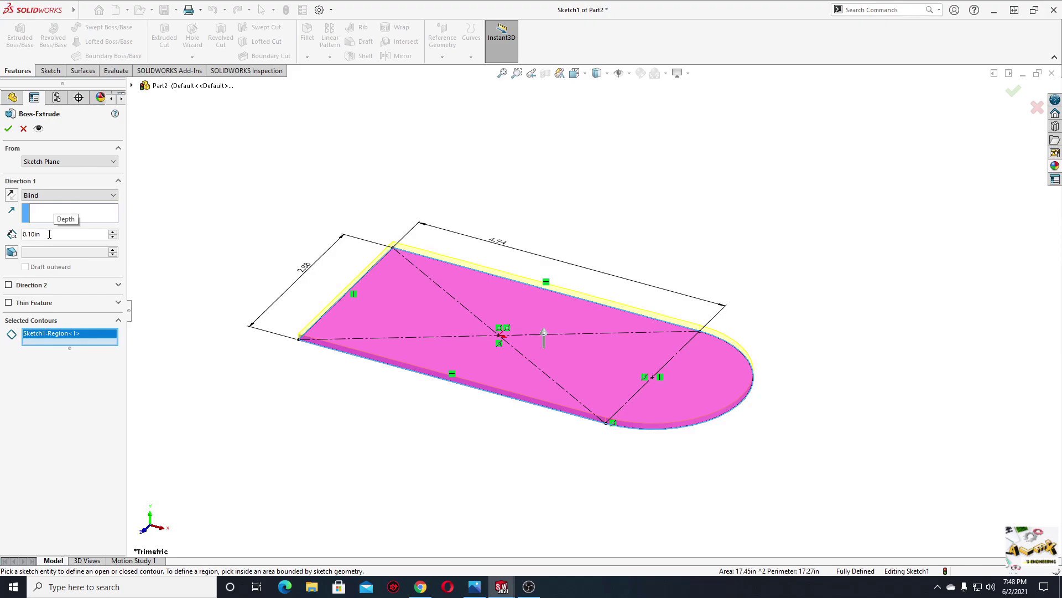
{"action": "double_click", "coordinate": [50, 234]}
{"action": "type", "text": "0.5"}
{"action": "key", "text": "Return"}
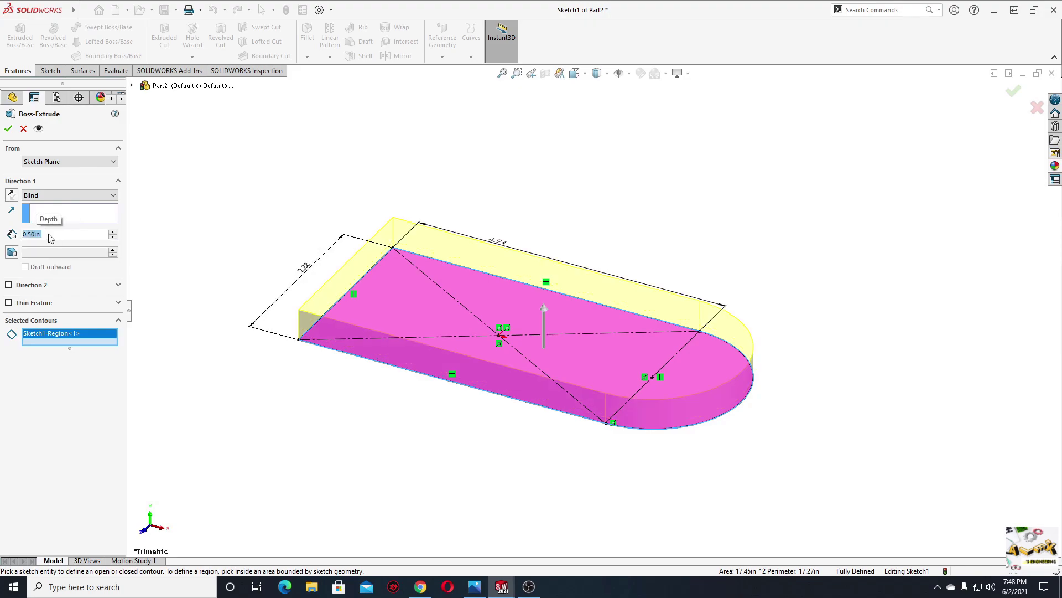
- Accept the 0.50 in plate and start a sketch on its top face
{"action": "left_click", "coordinate": [9, 129]}
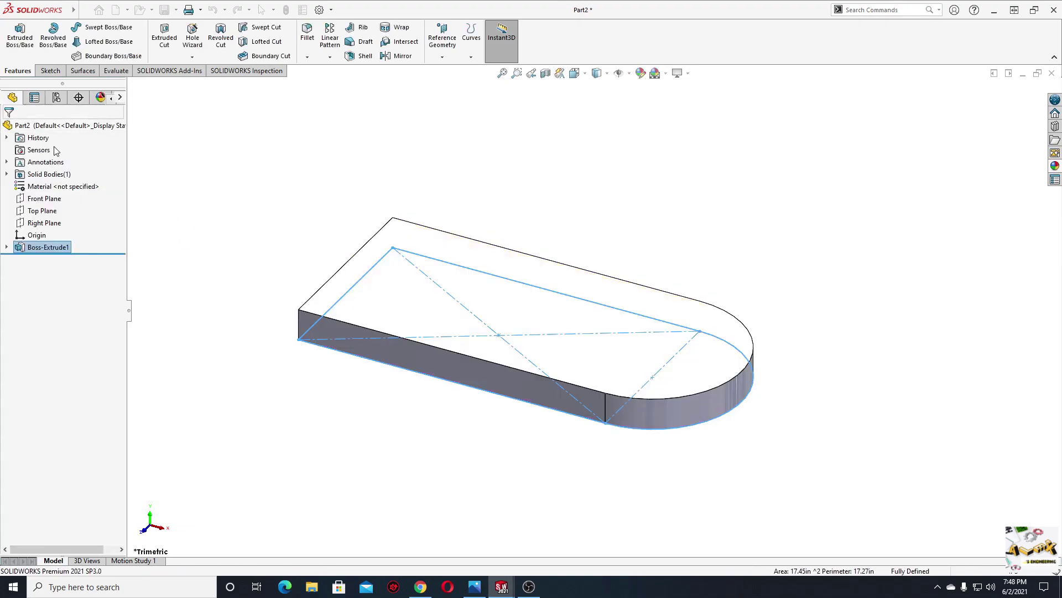
{"action": "mouse_move", "coordinate": [350, 258]}
{"action": "middle_mouse_down"}
{"action": "mouse_move", "coordinate": [339, 298]}
{"action": "mouse_move", "coordinate": [343, 216]}
{"action": "mouse_move", "coordinate": [399, 330]}
{"action": "middle_mouse_up"}
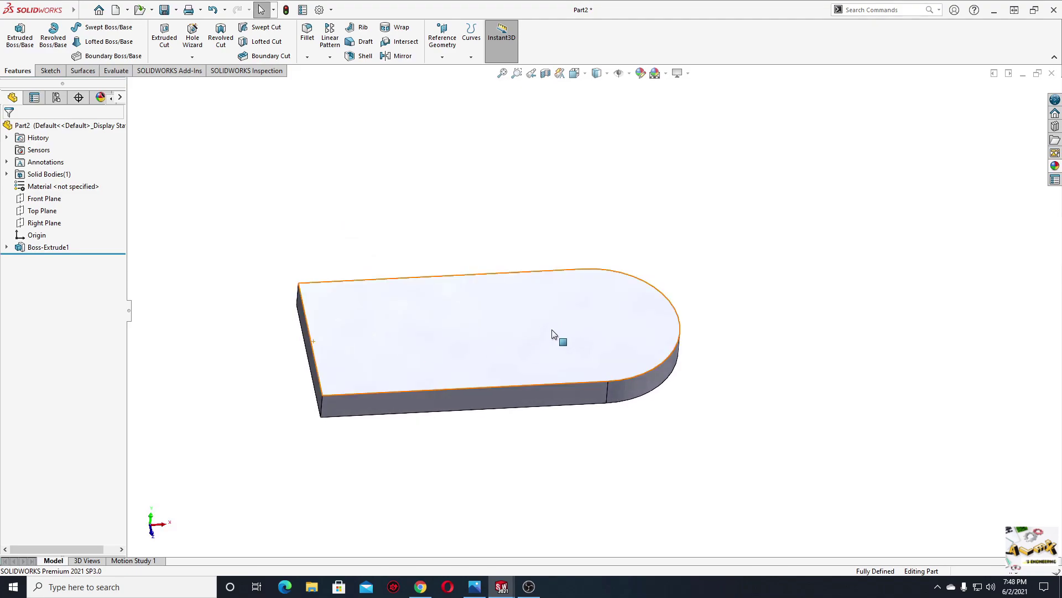
{"action": "left_click", "coordinate": [560, 321]}
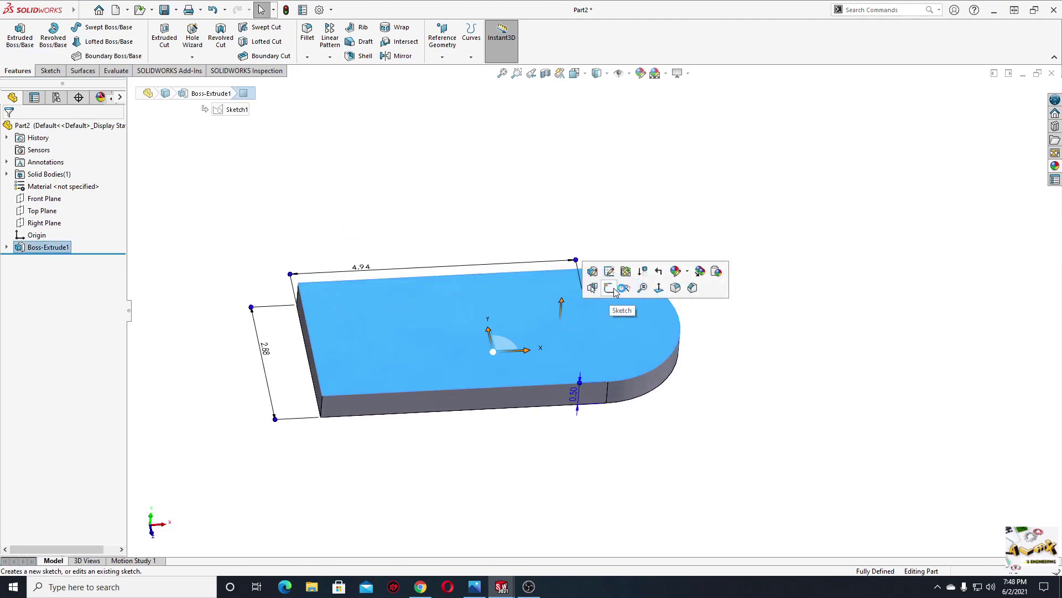
{"action": "left_click", "coordinate": [614, 288]}
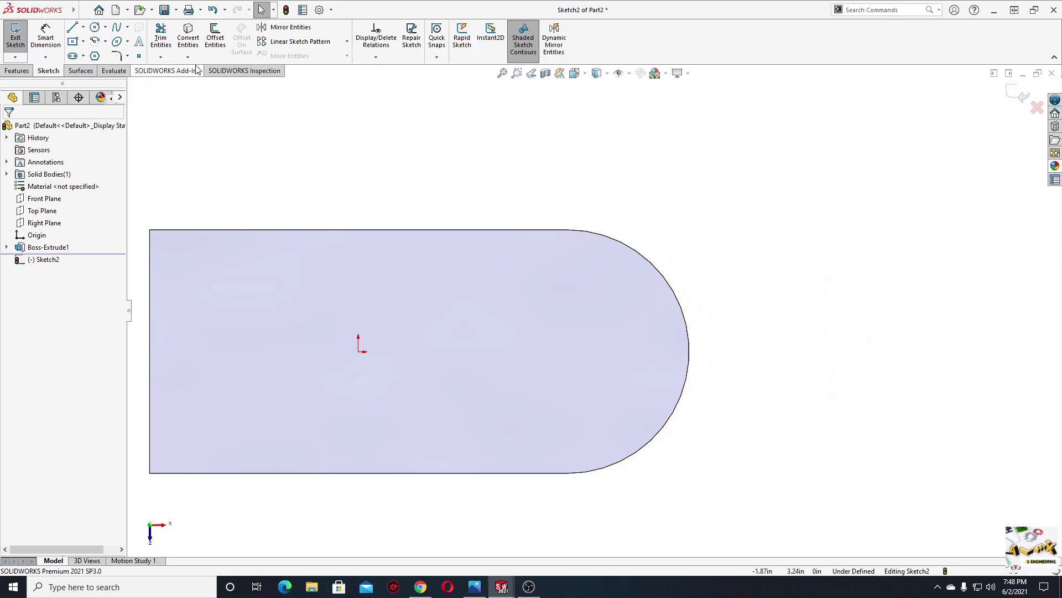
- Draw a circle at the rounded end's centre and make it coradial with that arc edge
{"action": "left_click", "coordinate": [95, 28]}
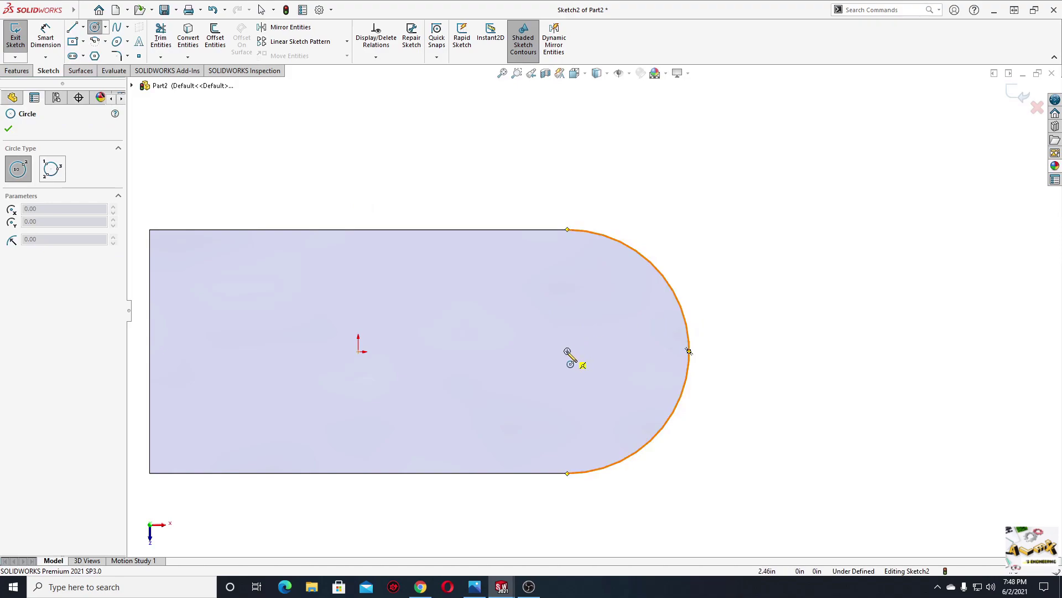
{"action": "left_click", "coordinate": [568, 350]}
{"action": "left_click", "coordinate": [611, 298]}
{"action": "right_click", "coordinate": [616, 194]}
{"action": "left_click", "coordinate": [630, 206]}
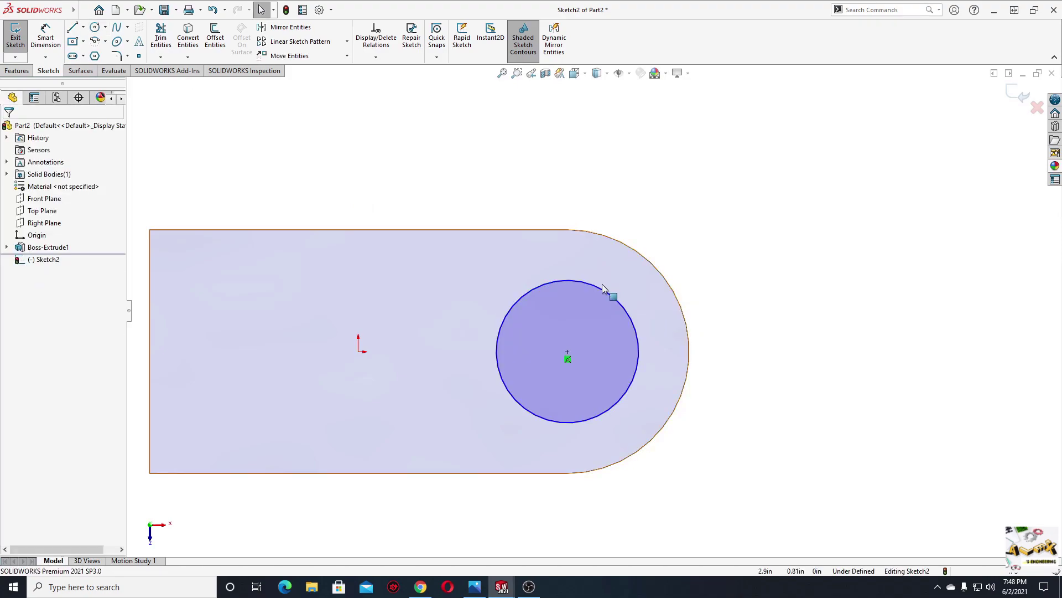
{"action": "left_click", "coordinate": [601, 289]}
{"action": "left_click", "coordinate": [625, 244], "text": "ctrl"}
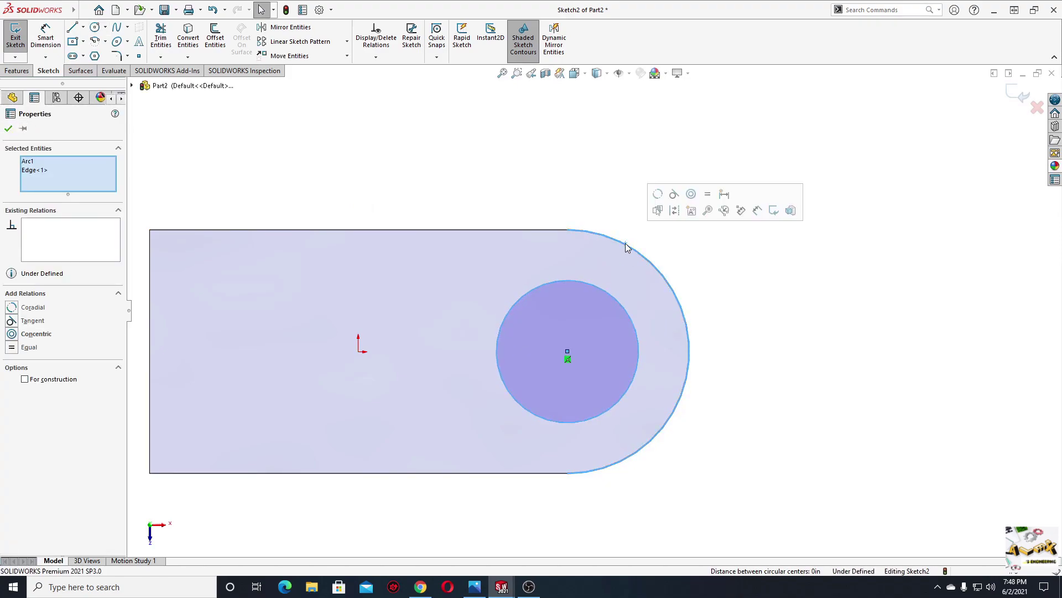
{"action": "left_click", "coordinate": [657, 194]}
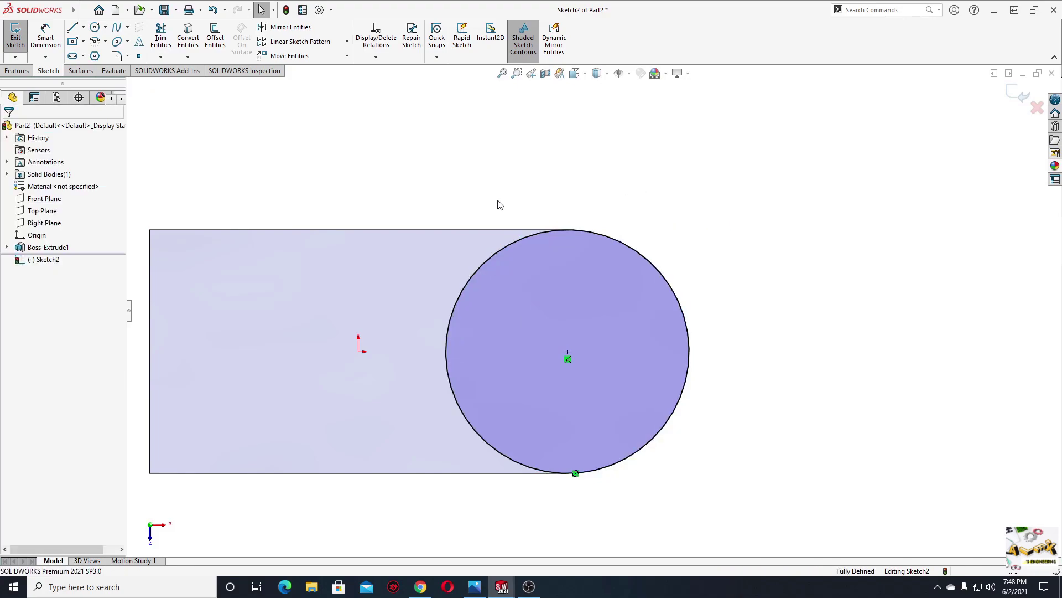
{"action": "middle_click_drag", "start_coordinate": [431, 203], "coordinate": [463, 168], "text": "ctrl"}
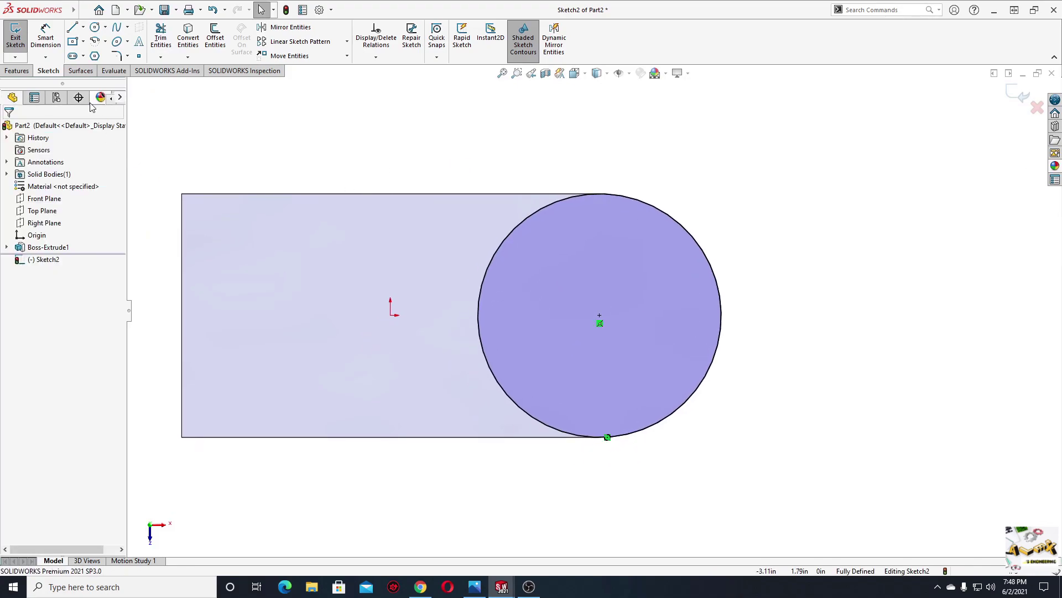
{"action": "left_click", "coordinate": [18, 72]}
{"action": "left_click", "coordinate": [20, 36]}
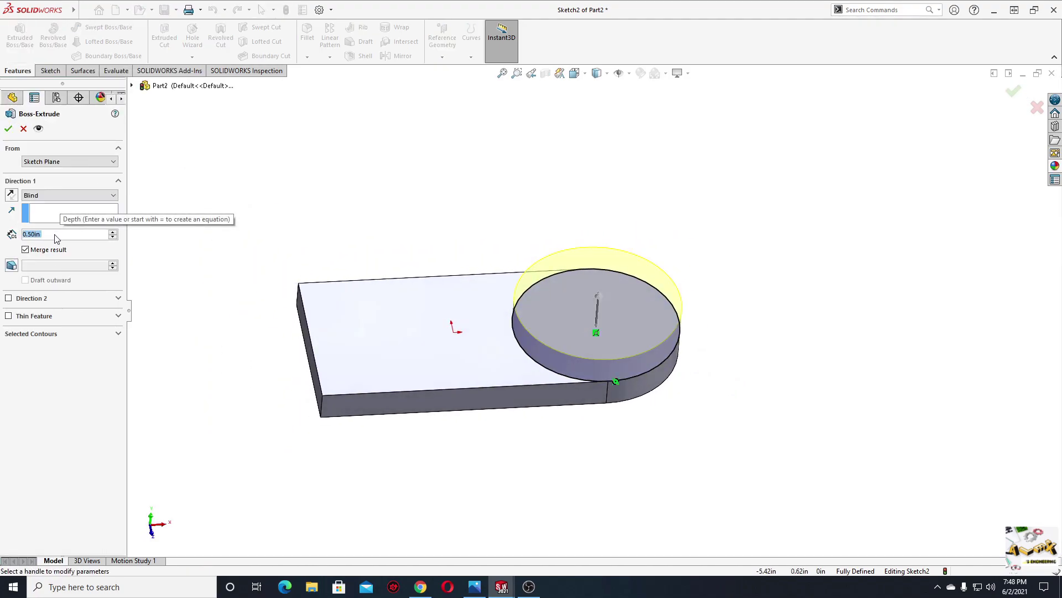
- Extrude the circle 0.25 in as a merged boss and accept it
{"action": "type", "text": "0"}
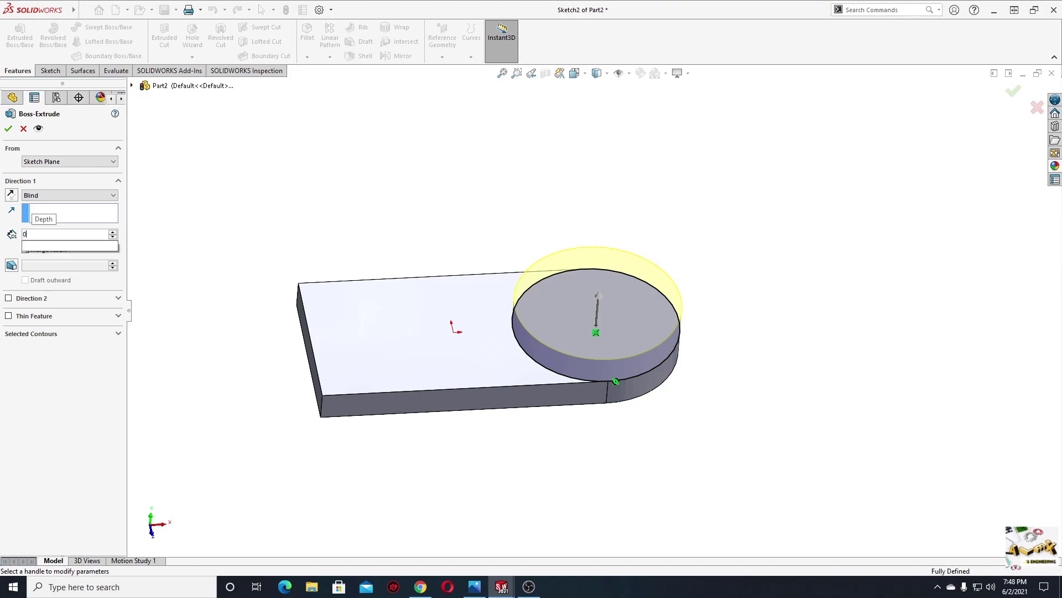
{"action": "type", "text": ".25"}
{"action": "key", "text": "Return"}
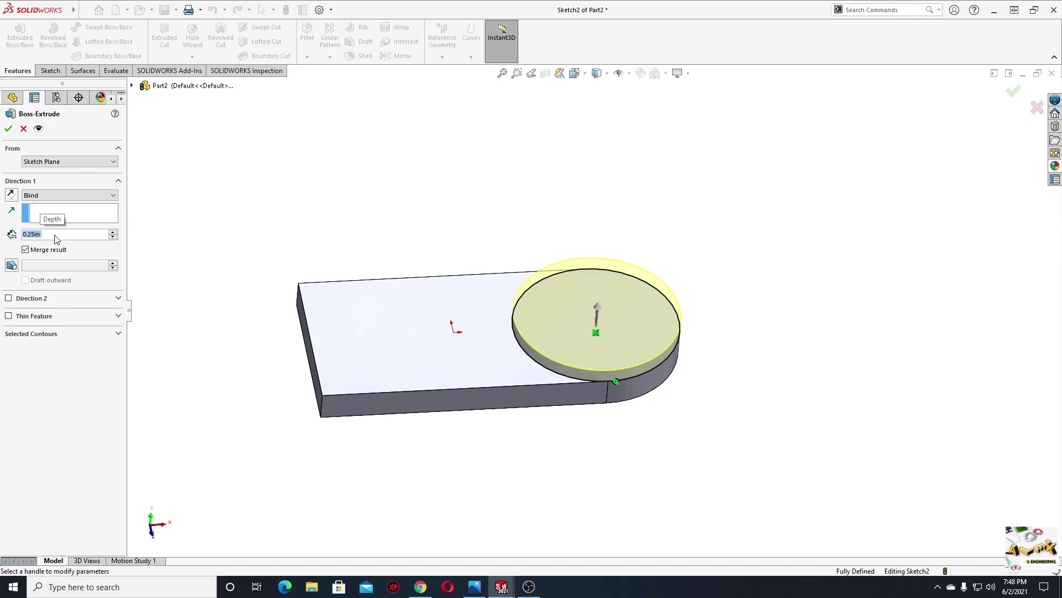
{"action": "left_click", "coordinate": [8, 129]}
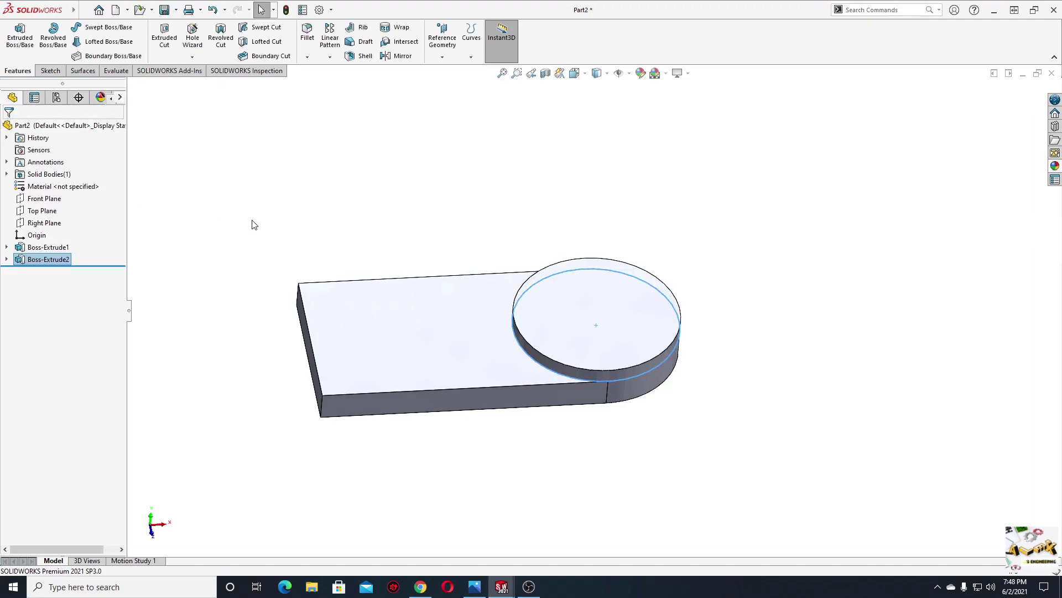
{"action": "mouse_move", "coordinate": [347, 316]}
{"action": "middle_mouse_down", "text": "ctrl"}
{"action": "mouse_move", "coordinate": [324, 339]}
{"action": "mouse_move", "coordinate": [360, 354]}
{"action": "middle_mouse_up", "text": "ctrl"}
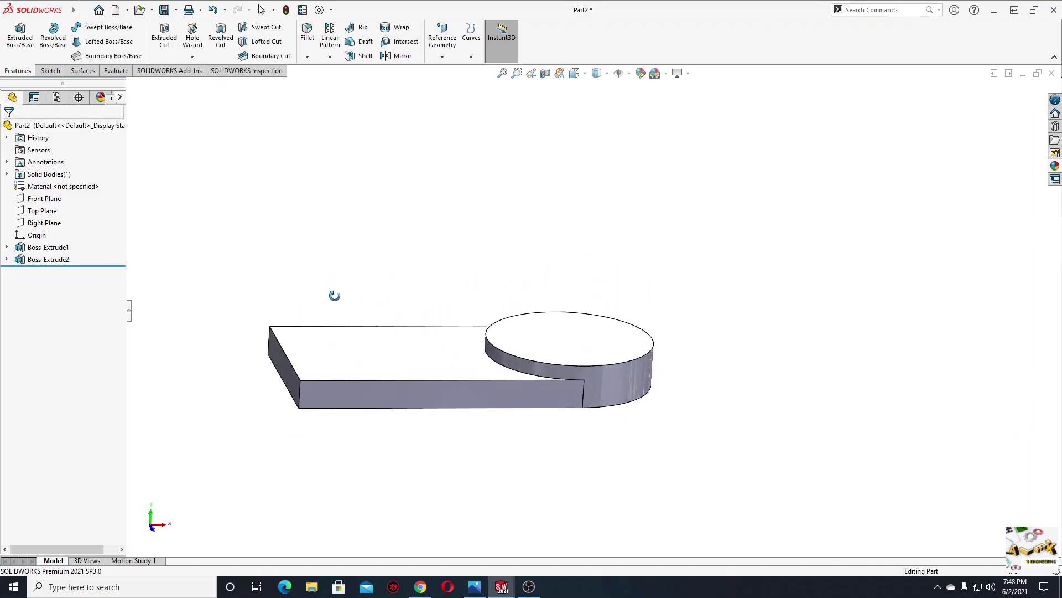
{"action": "left_click", "coordinate": [360, 354]}
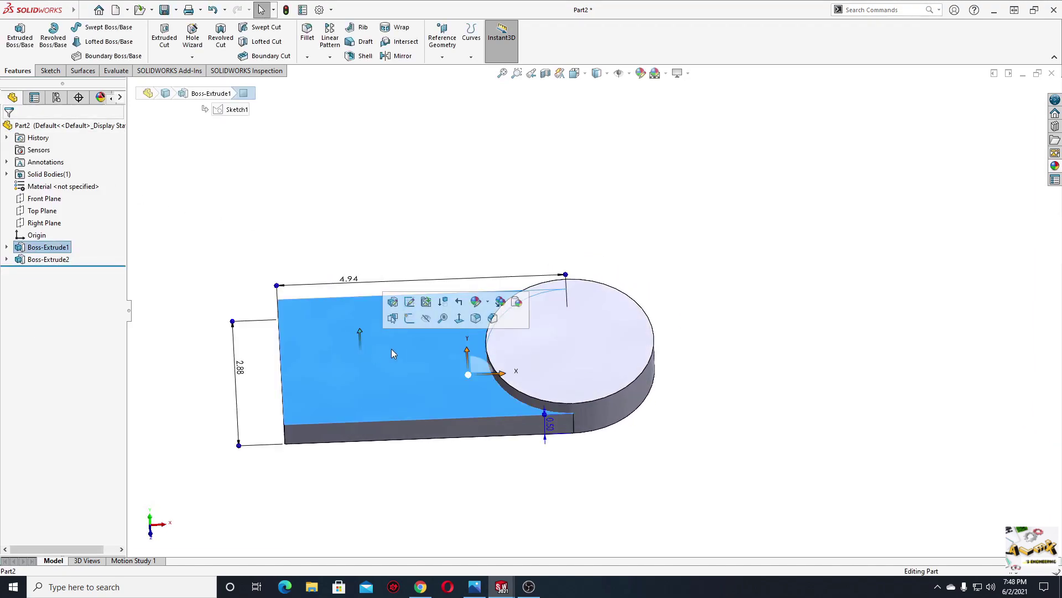
- Start a sketch on the plate's top face and draw a center rectangle on it
{"action": "left_click", "coordinate": [412, 319]}
{"action": "middle_click_drag", "start_coordinate": [440, 310], "coordinate": [396, 322], "text": "ctrl"}
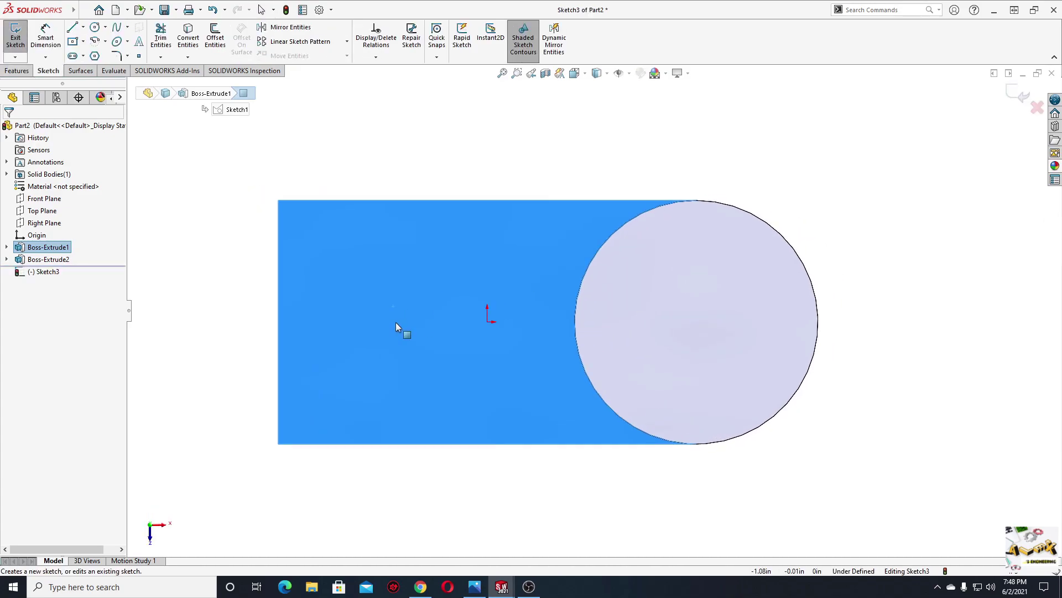
{"action": "left_click", "coordinate": [216, 244]}
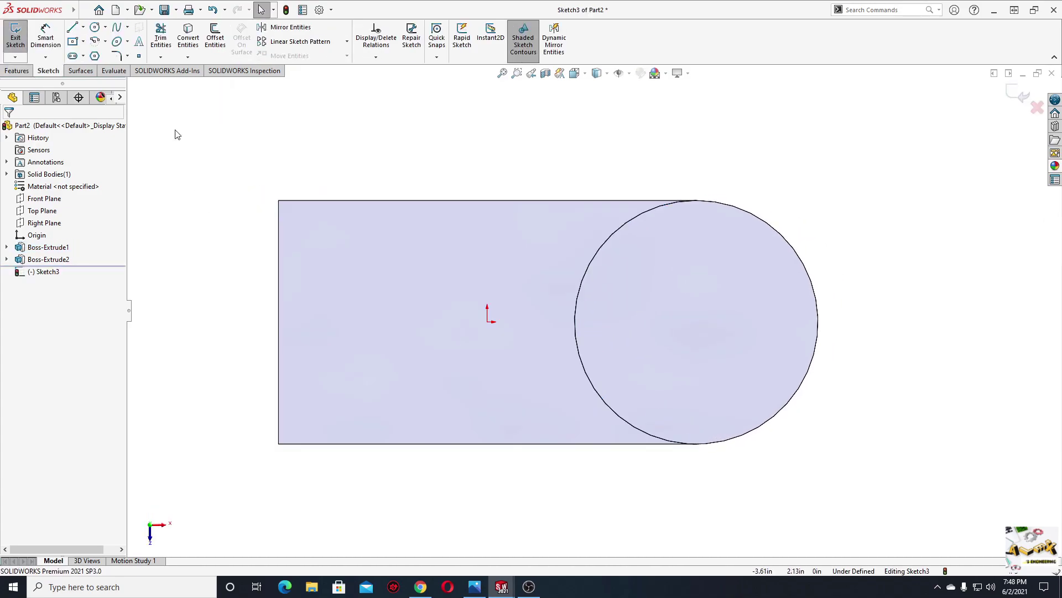
{"action": "left_click", "coordinate": [83, 43]}
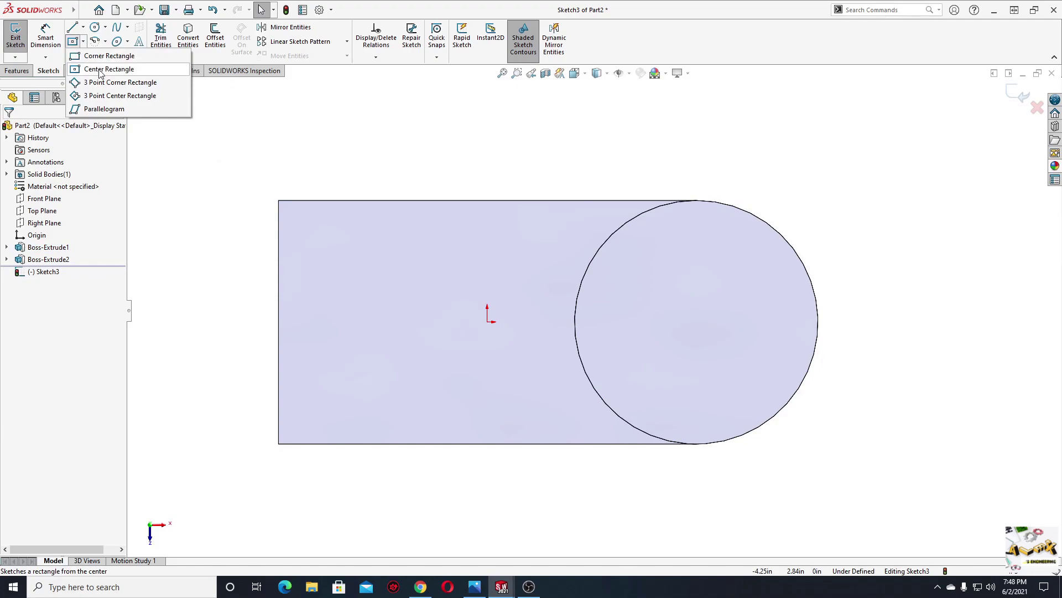
{"action": "left_click", "coordinate": [97, 69]}
{"action": "left_click", "coordinate": [382, 322]}
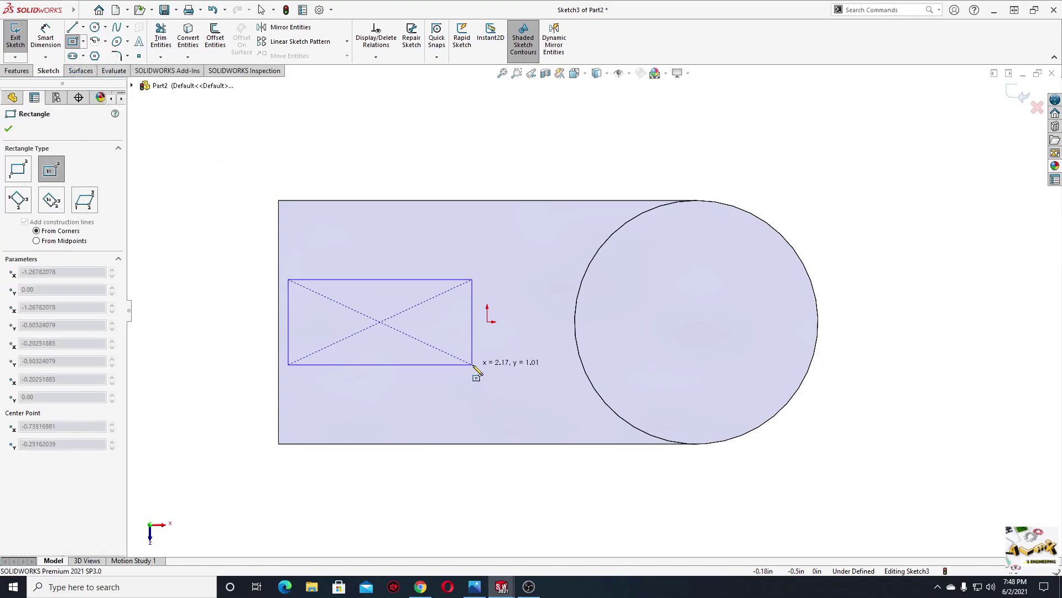
{"action": "left_click", "coordinate": [460, 377]}
{"action": "right_click", "coordinate": [235, 301]}
- Make the rectangle's centre point horizontal with the sketch origin
{"action": "left_click", "coordinate": [262, 304]}
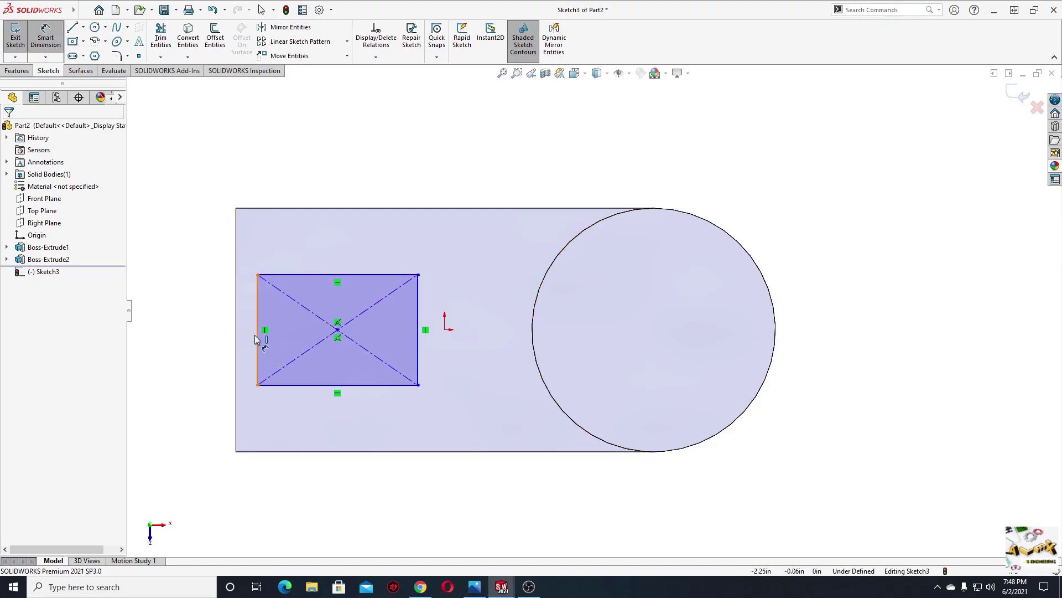
{"action": "right_click", "coordinate": [235, 300]}
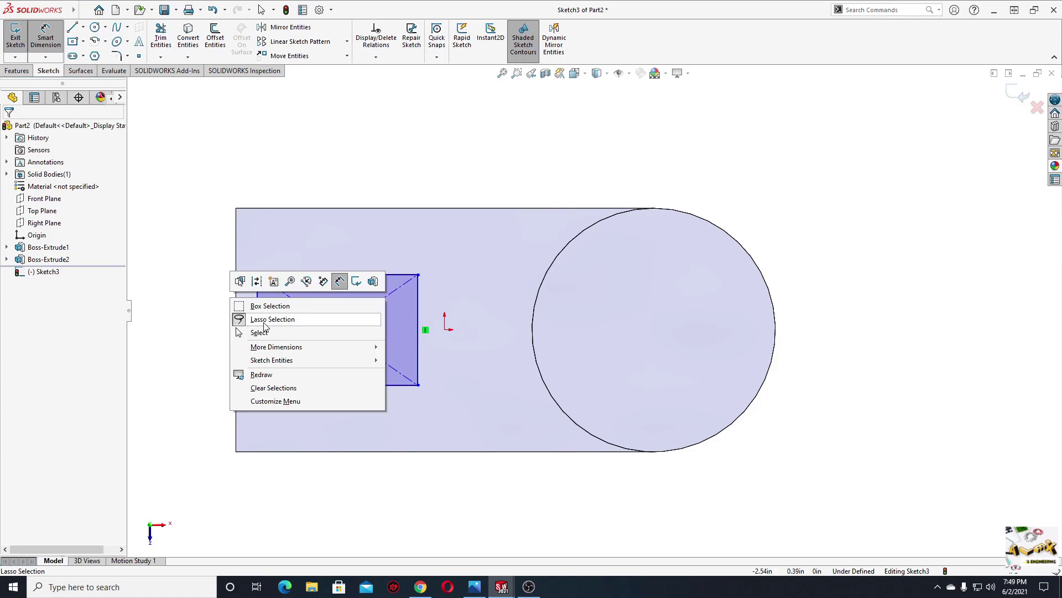
{"action": "left_click", "coordinate": [259, 332]}
{"action": "left_click", "coordinate": [339, 330]}
{"action": "left_click", "coordinate": [443, 344]}
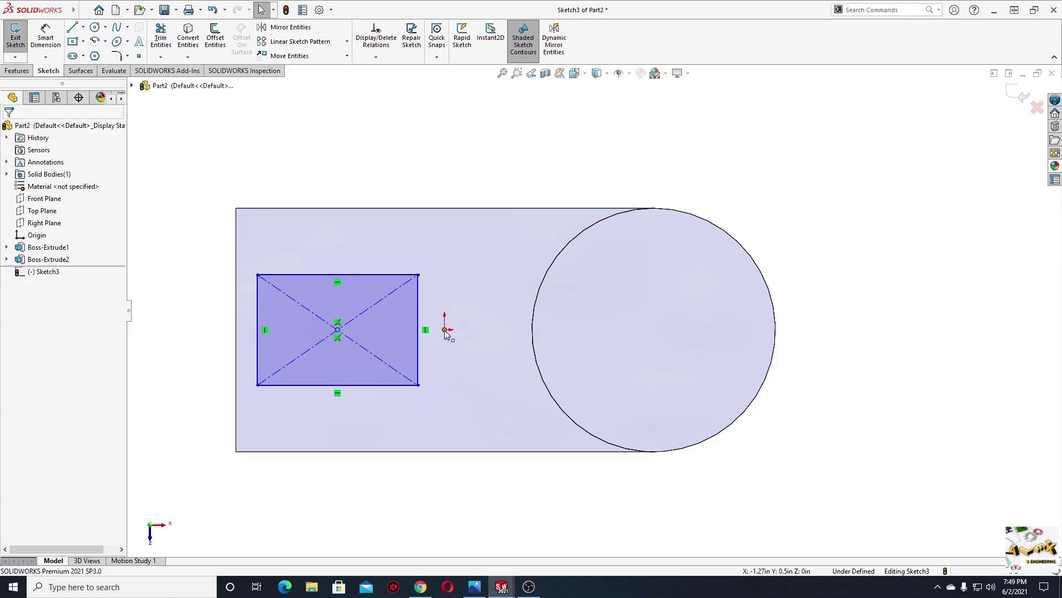
{"action": "left_click", "coordinate": [476, 284]}
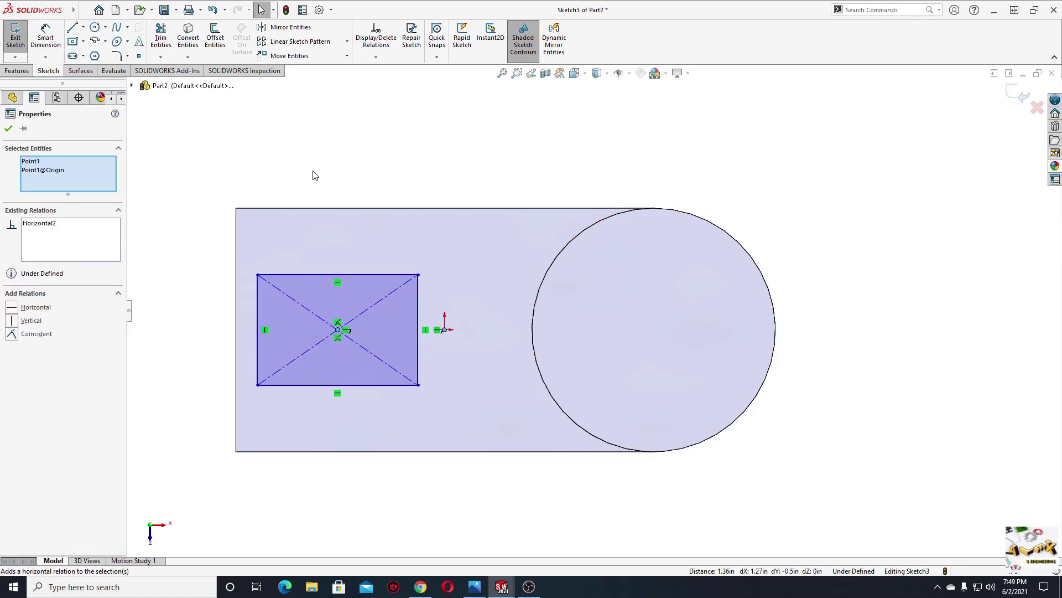
- Dimension the rectangle's top edge from its centre and set its width to 1.75
{"action": "left_click", "coordinate": [47, 43]}
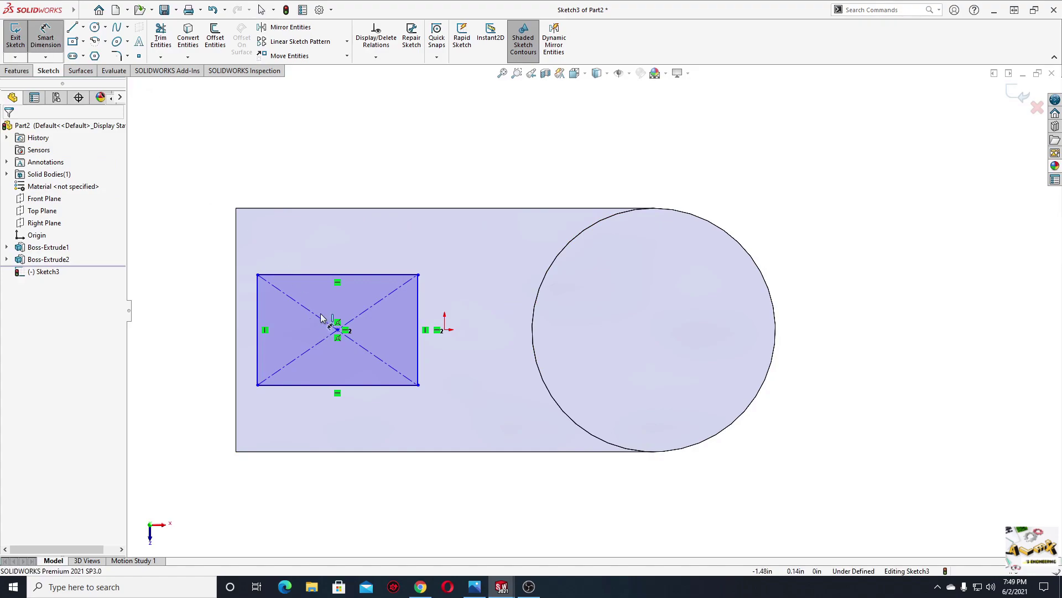
{"action": "left_click", "coordinate": [332, 275]}
{"action": "left_click", "coordinate": [337, 330]}
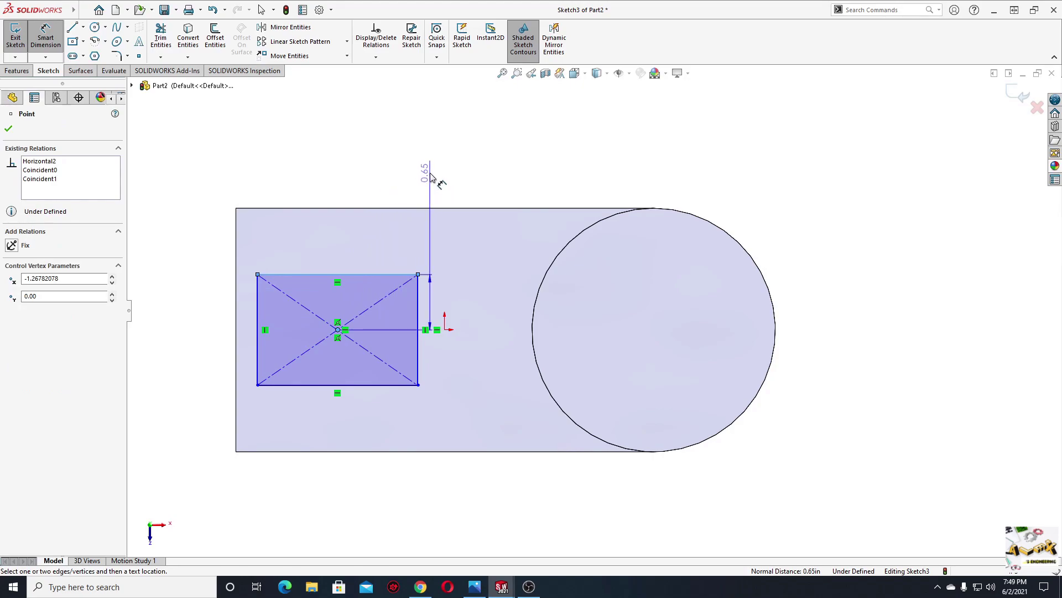
{"action": "left_click", "coordinate": [431, 175]}
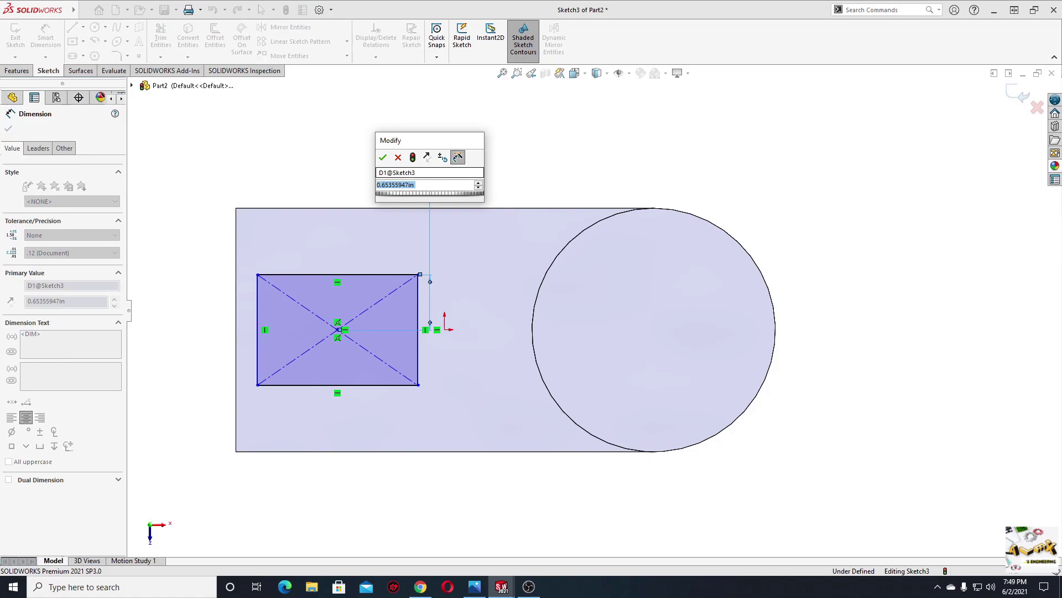
{"action": "type", "text": "0.65"}
{"action": "key", "text": "Return"}
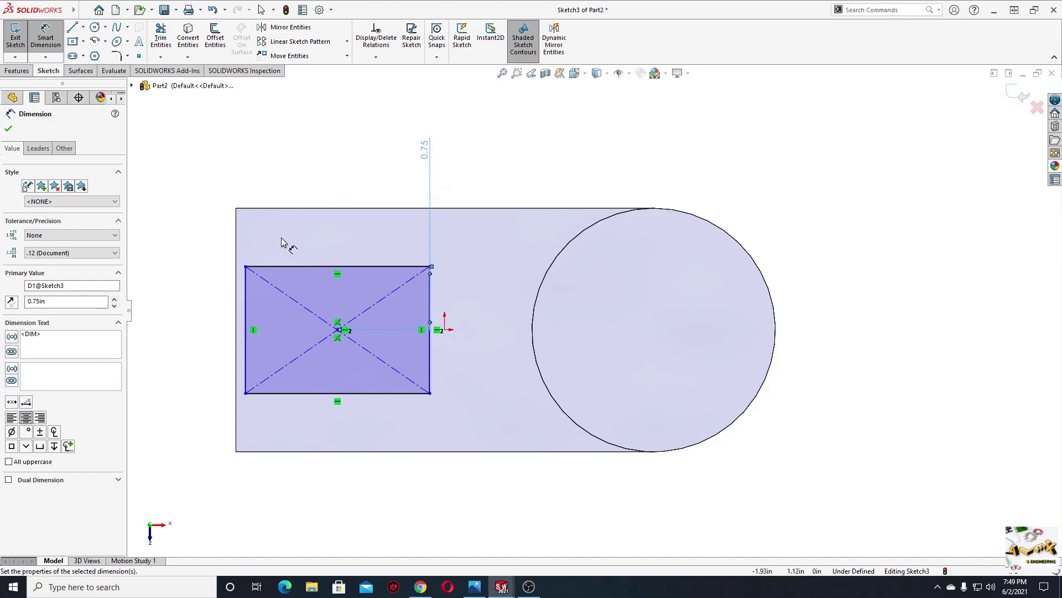
{"action": "left_click", "coordinate": [289, 267]}
{"action": "left_click", "coordinate": [311, 164]}
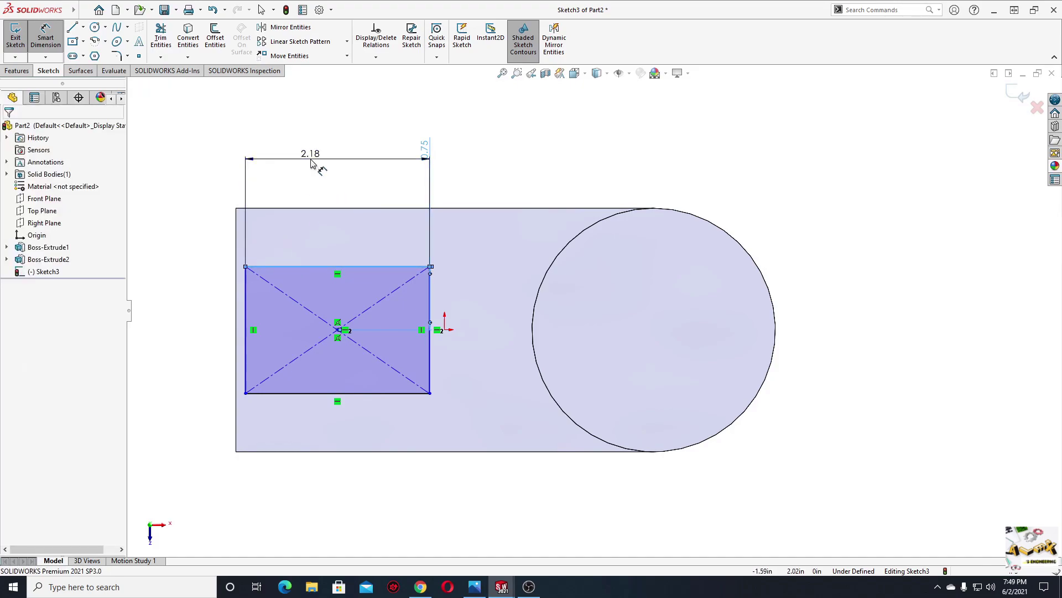
{"action": "type", "text": "1.75"}
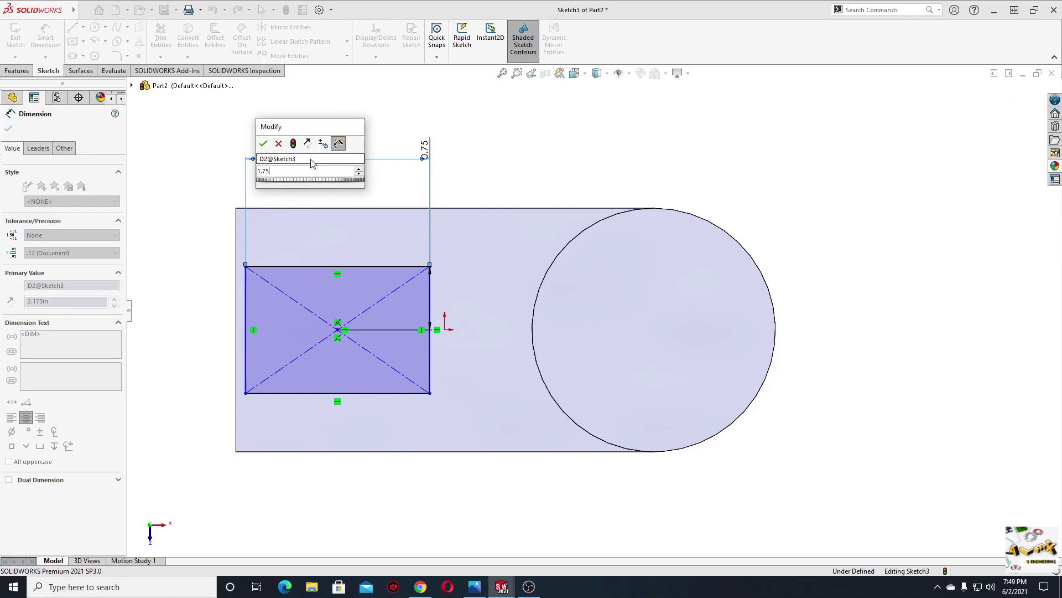
{"action": "key", "text": "Escape"}
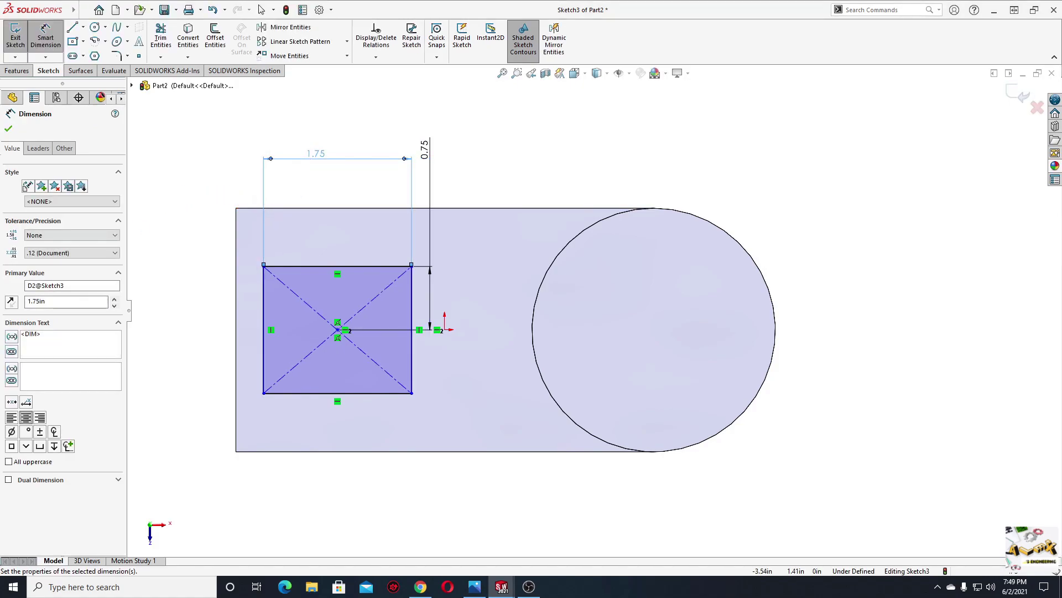
{"action": "key", "text": "alt+Tab"}
- Maximize the Face Plate drawing, zoom in on its dimensions, then restore and minimize Photos
{"action": "left_click", "coordinate": [762, 77]}
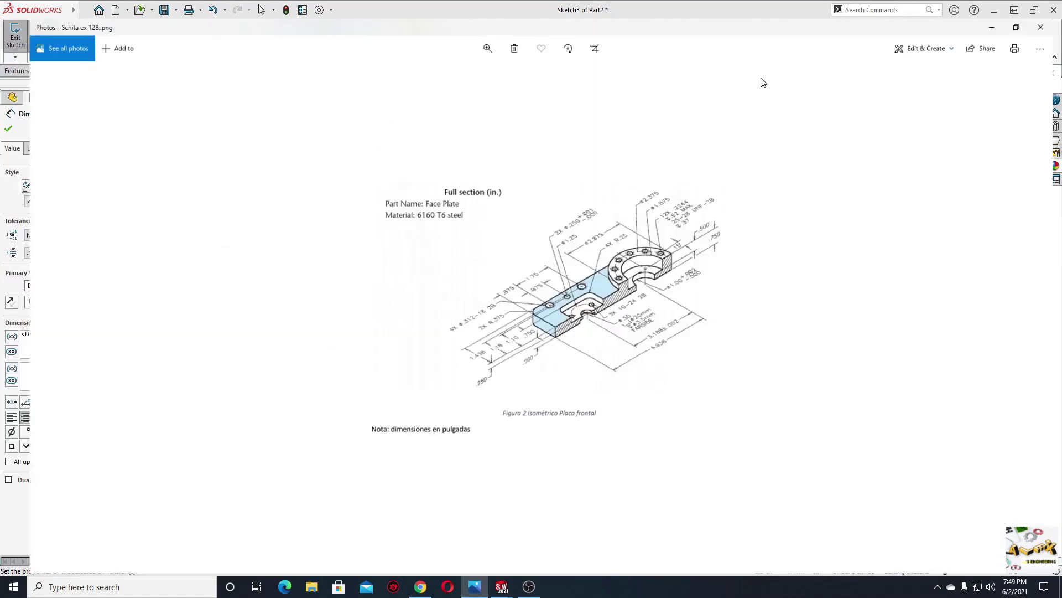
{"action": "scroll", "coordinate": [553, 262], "scroll_direction": "up", "scroll_amount": 2}
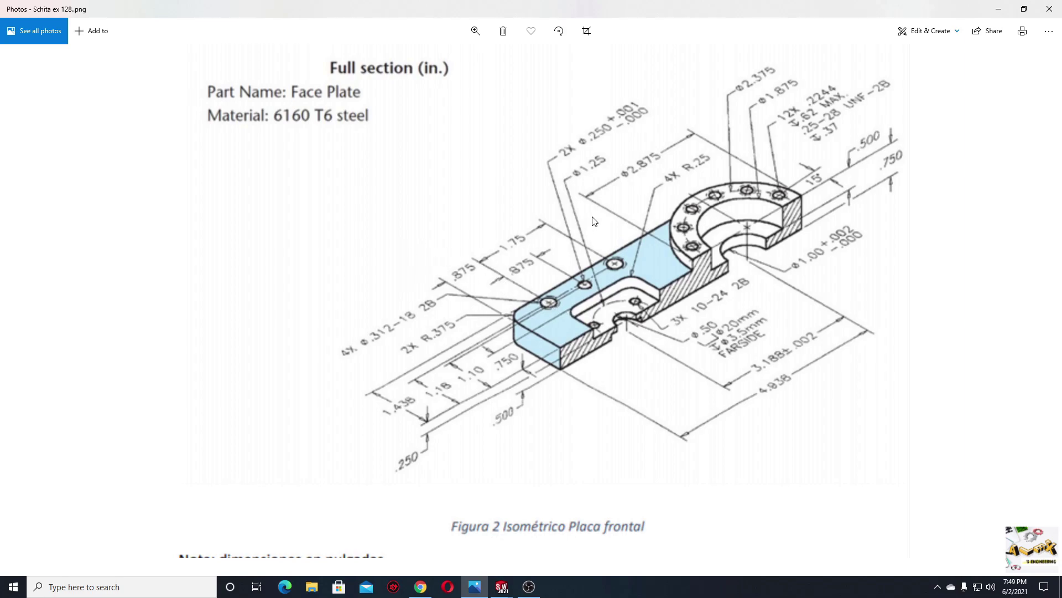
{"action": "left_click", "coordinate": [1024, 9]}
{"action": "left_click", "coordinate": [747, 65]}
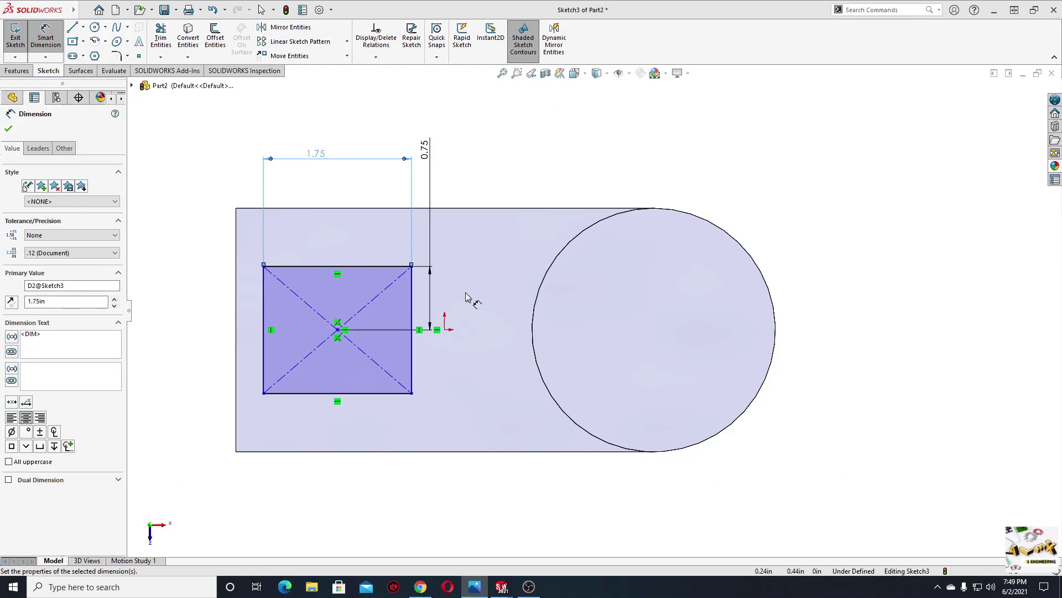
- Dimension the rectangle centre 3.188 from the boss circle's centre
{"action": "left_click", "coordinate": [194, 243]}
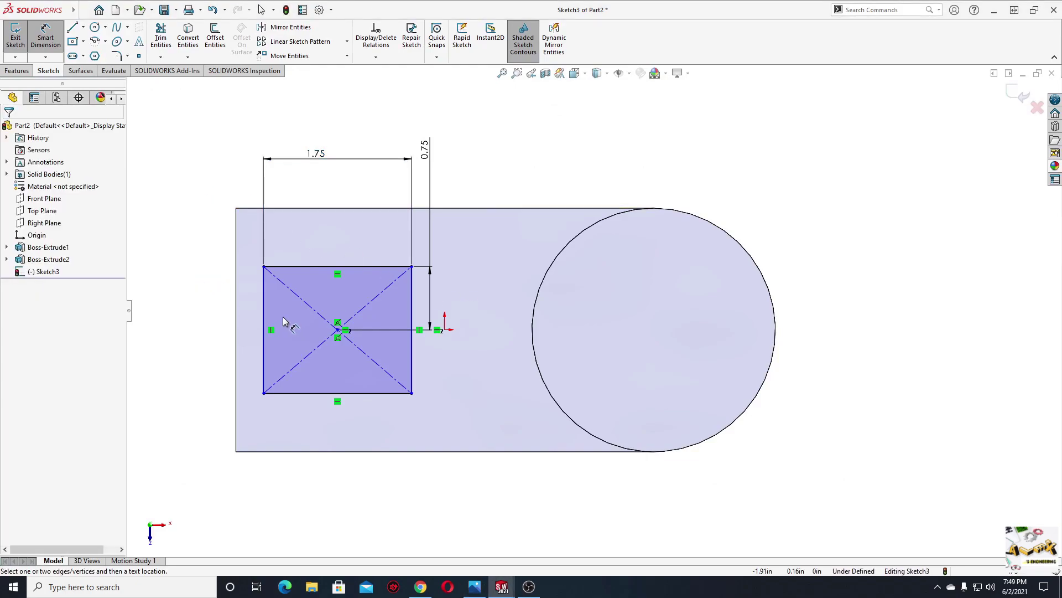
{"action": "left_click", "coordinate": [338, 331]}
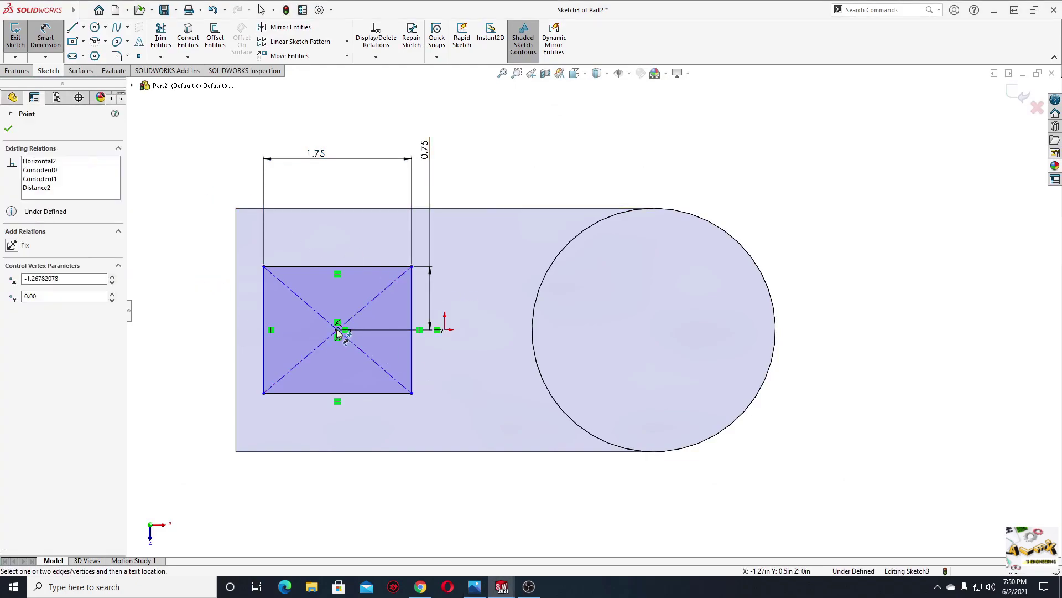
{"action": "left_click", "coordinate": [765, 379]}
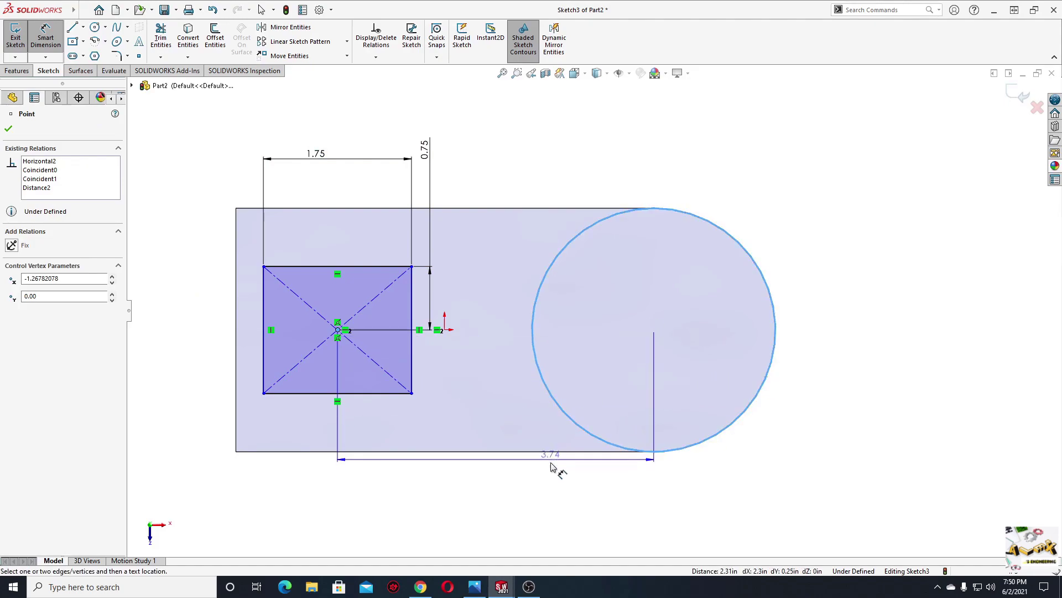
{"action": "left_click", "coordinate": [468, 514]}
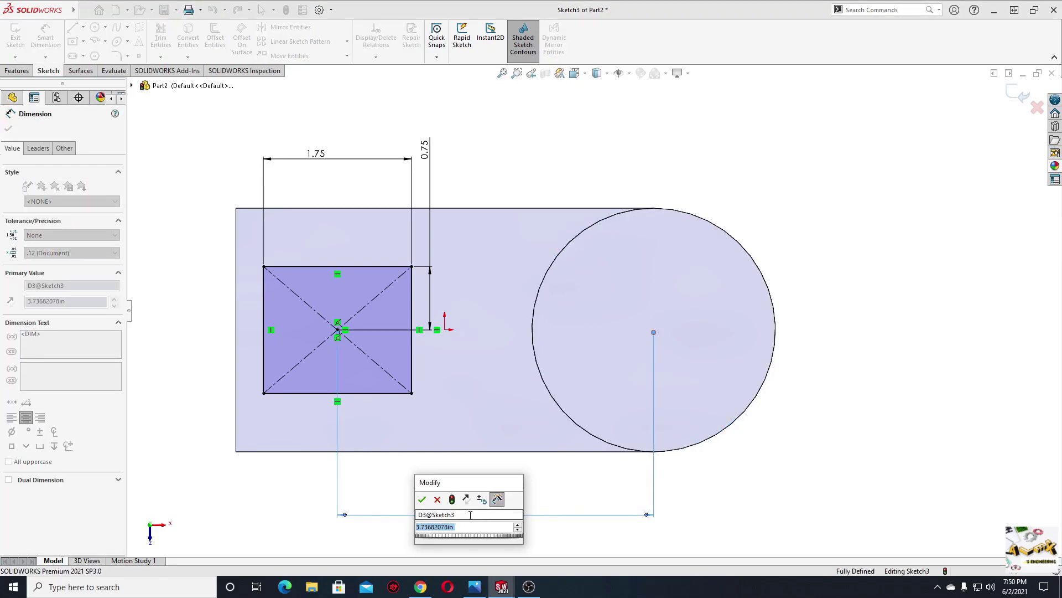
{"action": "type", "text": "3.188"}
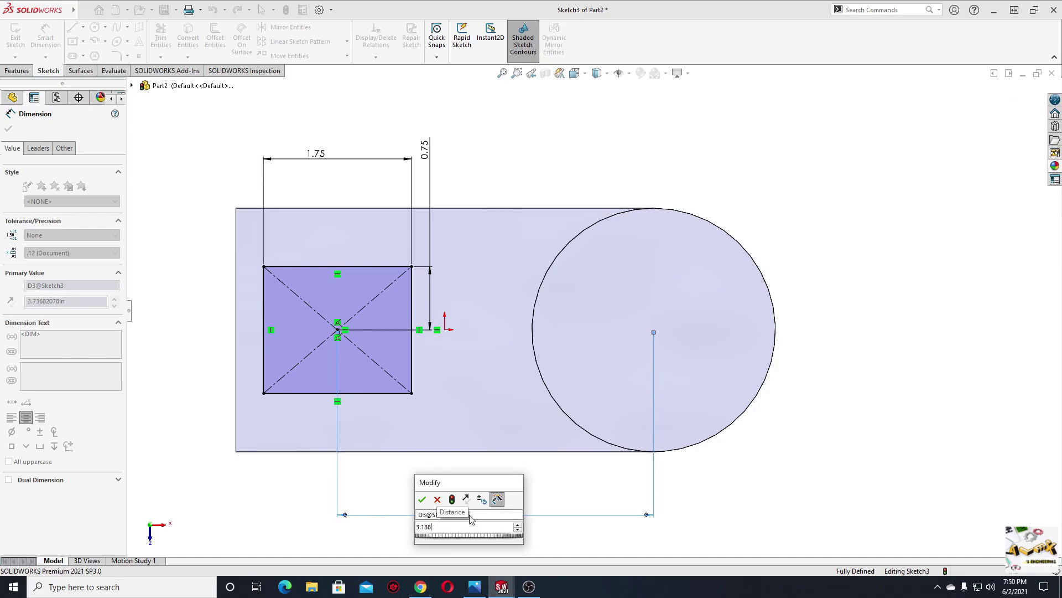
{"action": "key", "text": "Return"}
{"action": "right_click", "coordinate": [751, 487]}
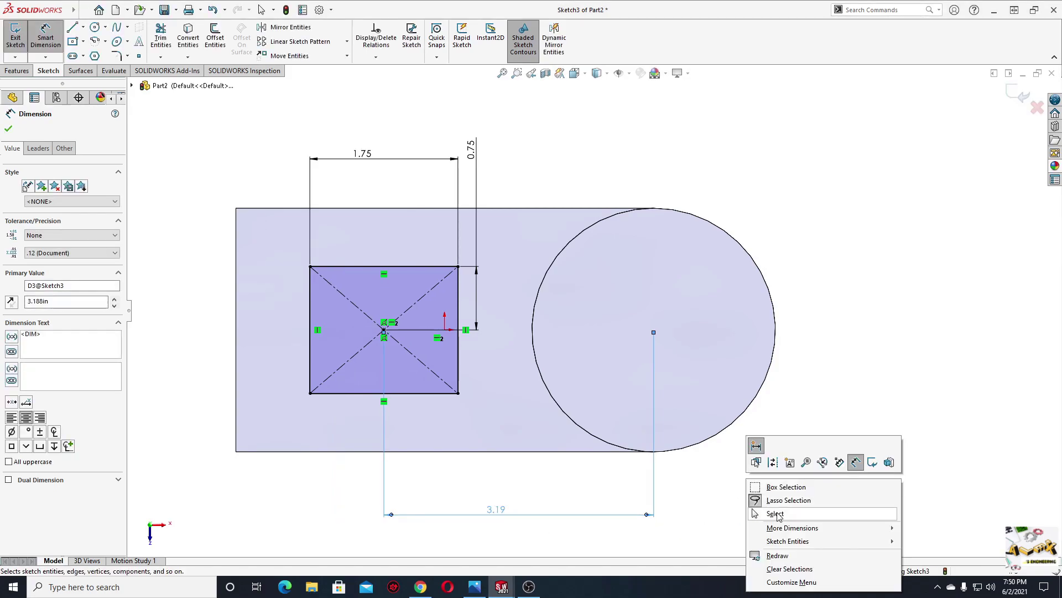
{"action": "left_click", "coordinate": [778, 515]}
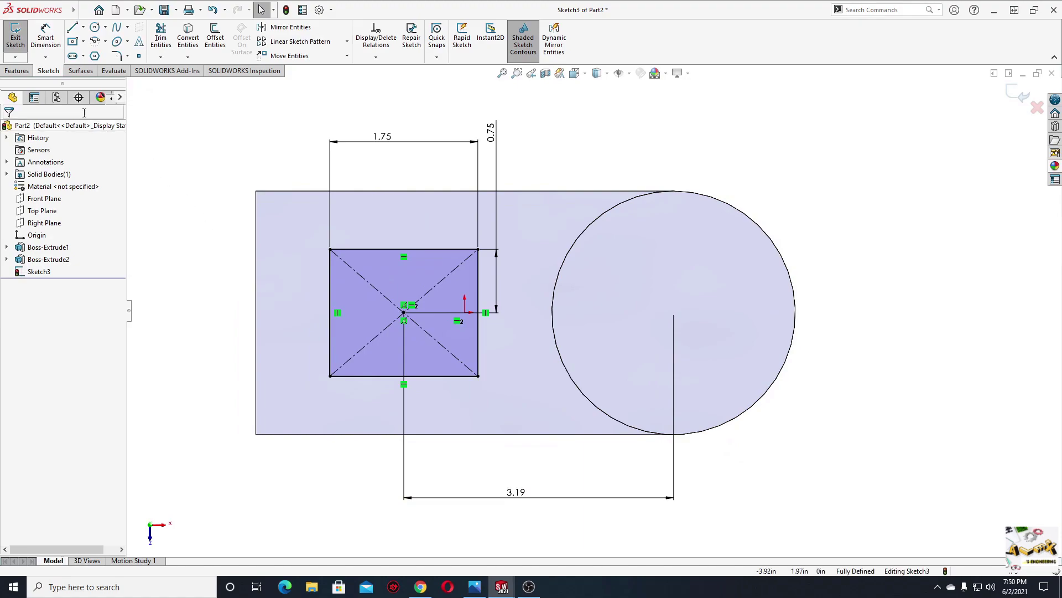
{"action": "left_click", "coordinate": [17, 70]}
{"action": "left_click", "coordinate": [162, 44]}
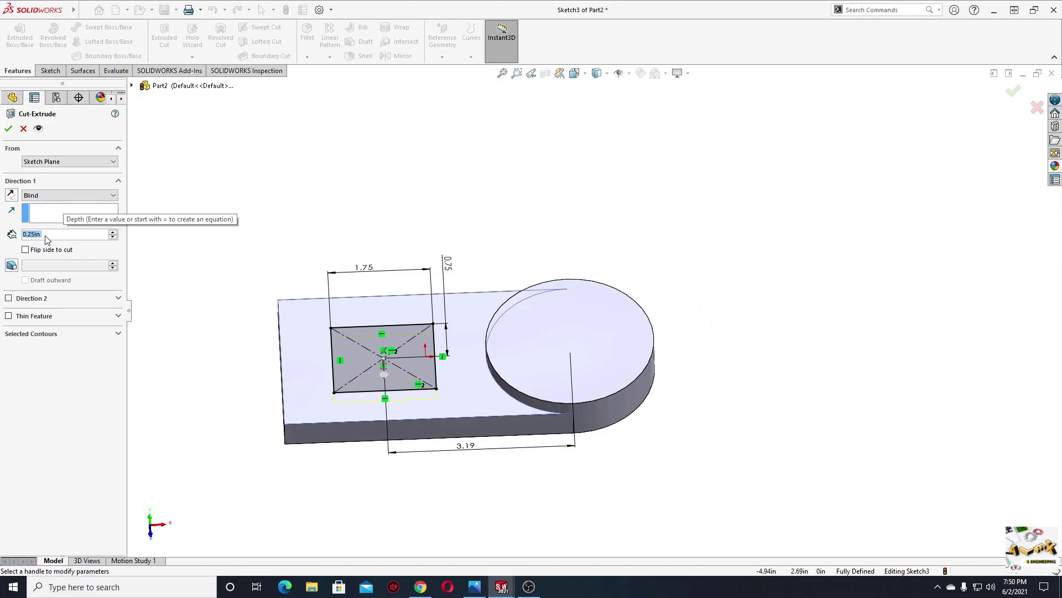
- Accept the 0.25 in blind cut-extrude for the rectangular pocket and orbit to inspect it
{"action": "left_click", "coordinate": [8, 128]}
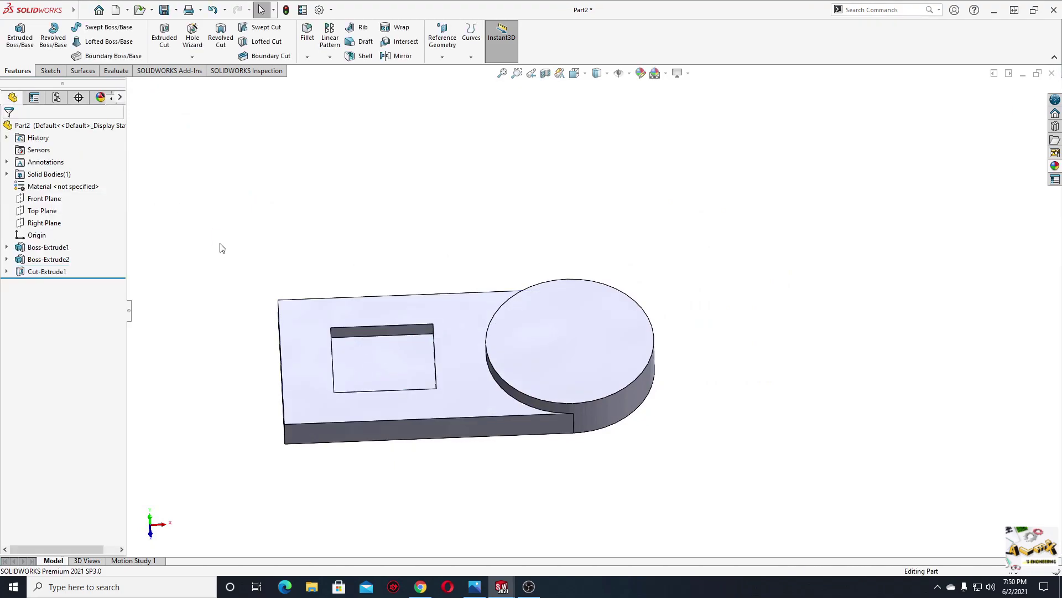
{"action": "mouse_move", "coordinate": [220, 247]}
{"action": "middle_mouse_down"}
{"action": "mouse_move", "coordinate": [289, 315]}
{"action": "mouse_move", "coordinate": [297, 398]}
{"action": "mouse_move", "coordinate": [249, 368]}
{"action": "mouse_move", "coordinate": [368, 374]}
{"action": "mouse_move", "coordinate": [348, 375]}
{"action": "middle_mouse_up"}
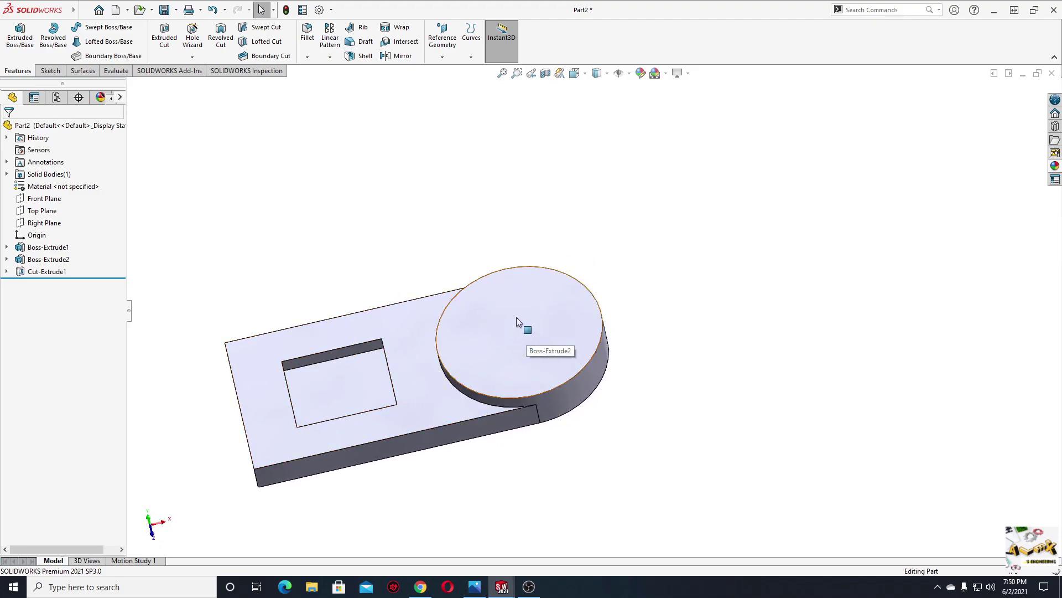
{"action": "left_click", "coordinate": [517, 318]}
{"action": "left_click", "coordinate": [406, 229]}
{"action": "mouse_move", "coordinate": [473, 271]}
{"action": "middle_mouse_down"}
{"action": "mouse_move", "coordinate": [471, 351]}
{"action": "mouse_move", "coordinate": [454, 360]}
{"action": "middle_mouse_up"}
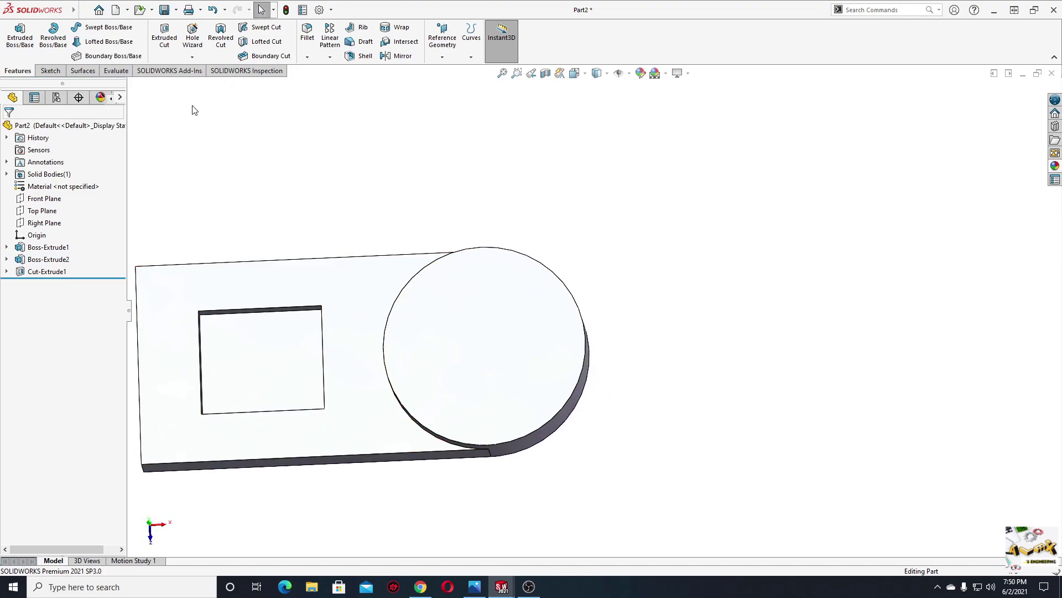
- Start a Hole Wizard legacy hole and set its type to Counterbored
{"action": "left_click", "coordinate": [193, 34]}
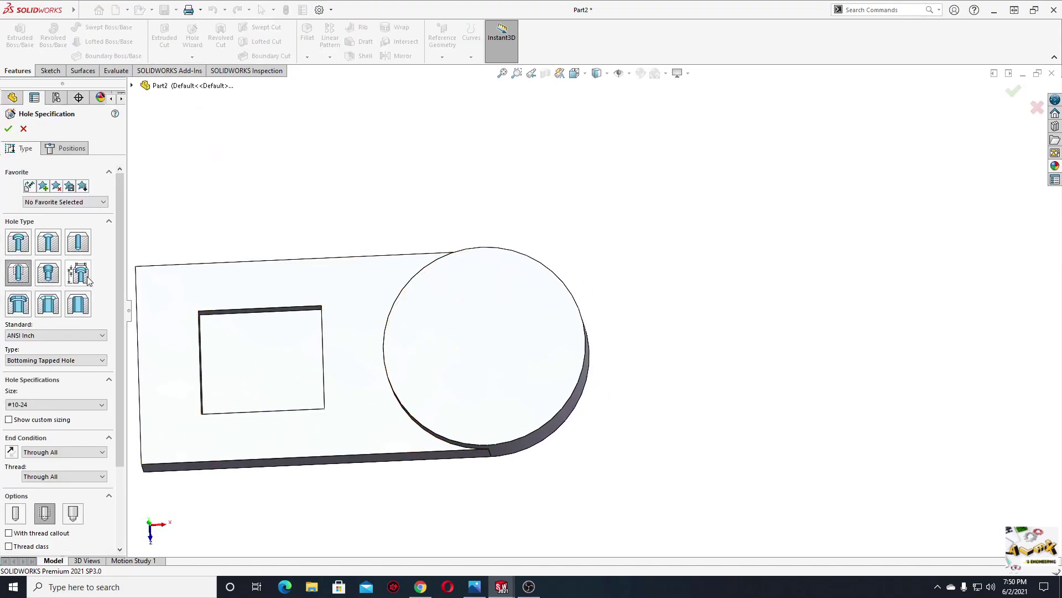
{"action": "left_click", "coordinate": [83, 276]}
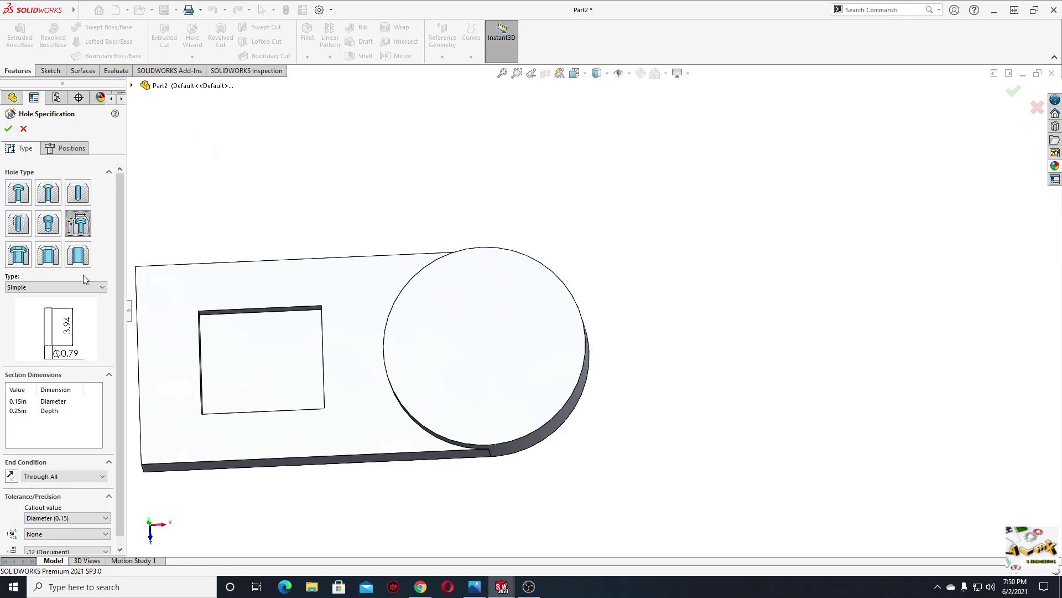
{"action": "left_click", "coordinate": [65, 289]}
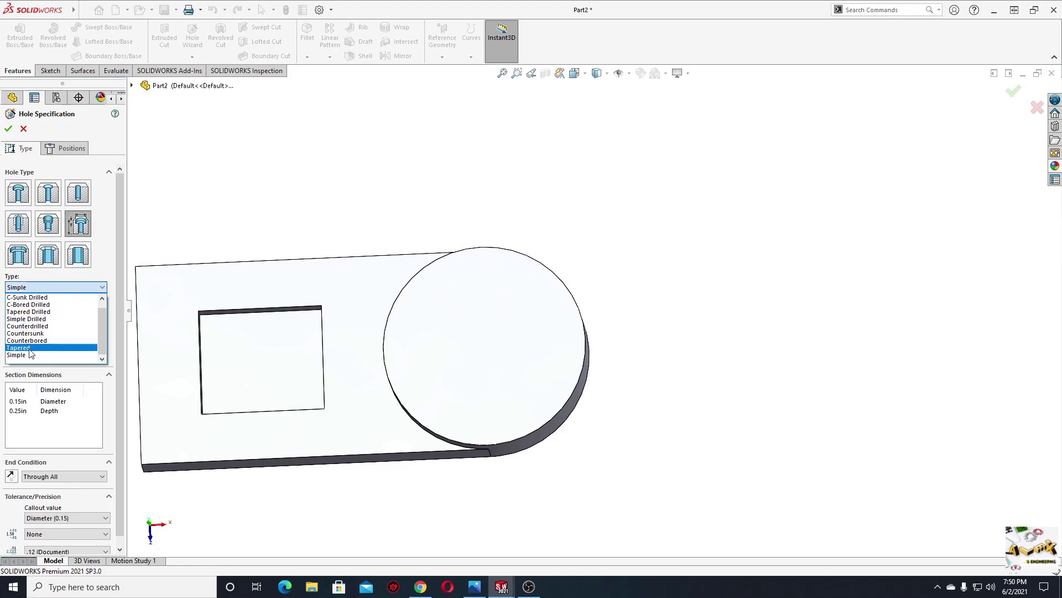
{"action": "left_click", "coordinate": [58, 339]}
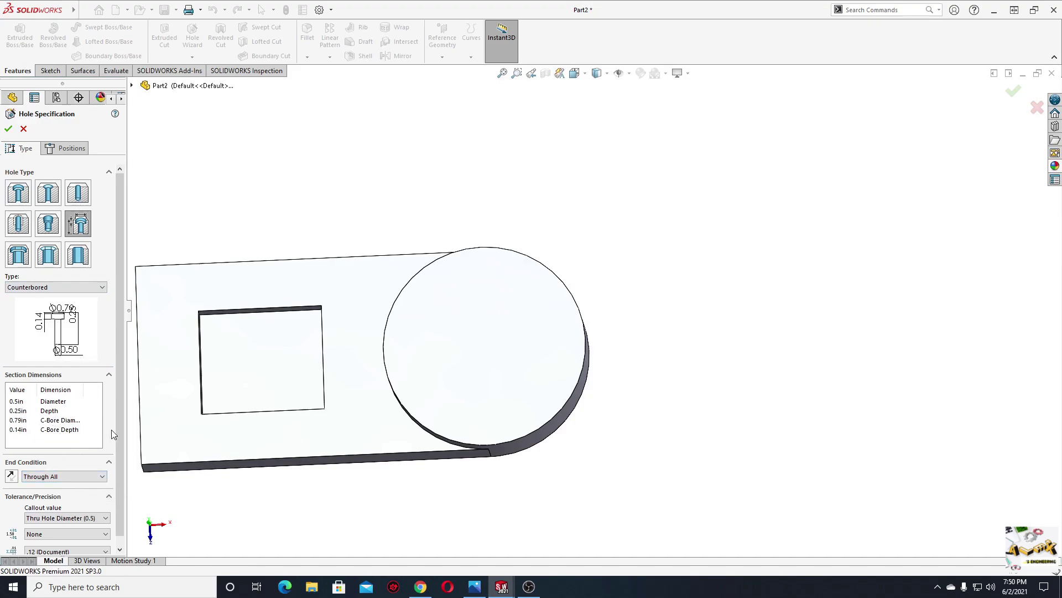
{"action": "scroll", "coordinate": [116, 437], "scroll_direction": "down", "scroll_amount": 1}
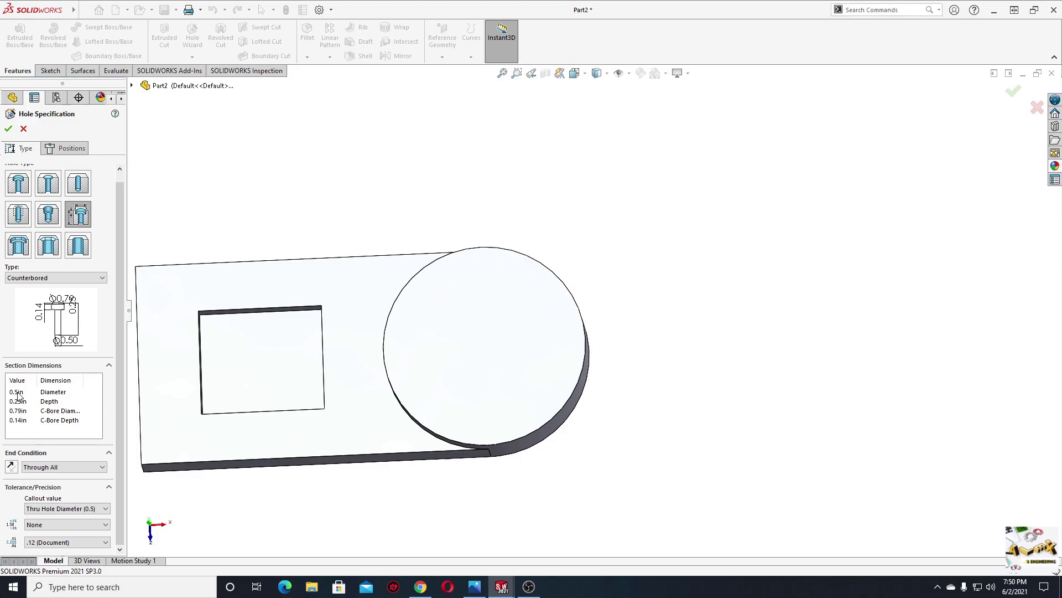
- Set hole diameter 1 in, counterbore diameter 1.875 in and counterbore depth 0.5 in
{"action": "double_click", "coordinate": [17, 392]}
{"action": "type", "text": "1"}
{"action": "key", "text": "Return"}
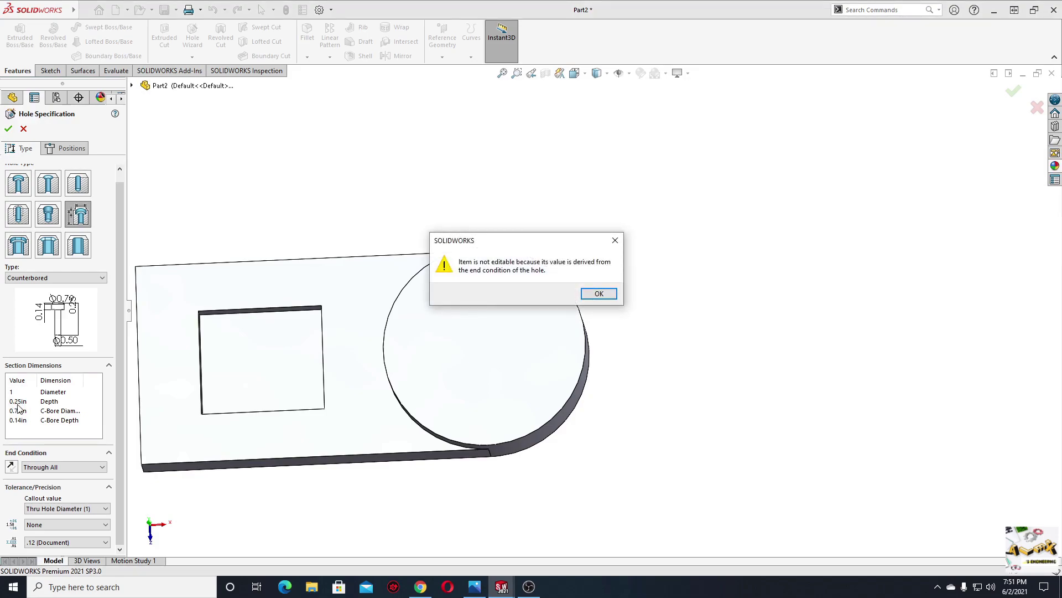
{"action": "left_click", "coordinate": [601, 293]}
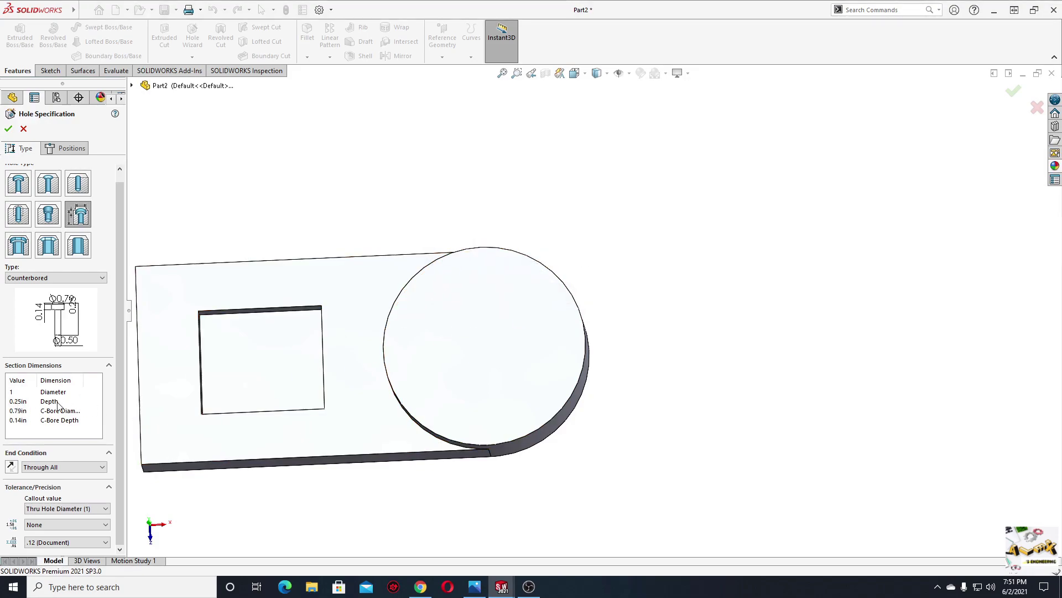
{"action": "double_click", "coordinate": [24, 413]}
{"action": "left_click", "coordinate": [21, 414]}
{"action": "type", "text": "1.875"}
{"action": "key", "text": "Return"}
{"action": "left_click", "coordinate": [23, 421]}
{"action": "type", "text": "0.5"}
{"action": "key", "text": "Return"}
- Place the counterbored hole at the round boss's centre, confirm Hole1, and orbit to check both faces
{"action": "left_click", "coordinate": [72, 148]}
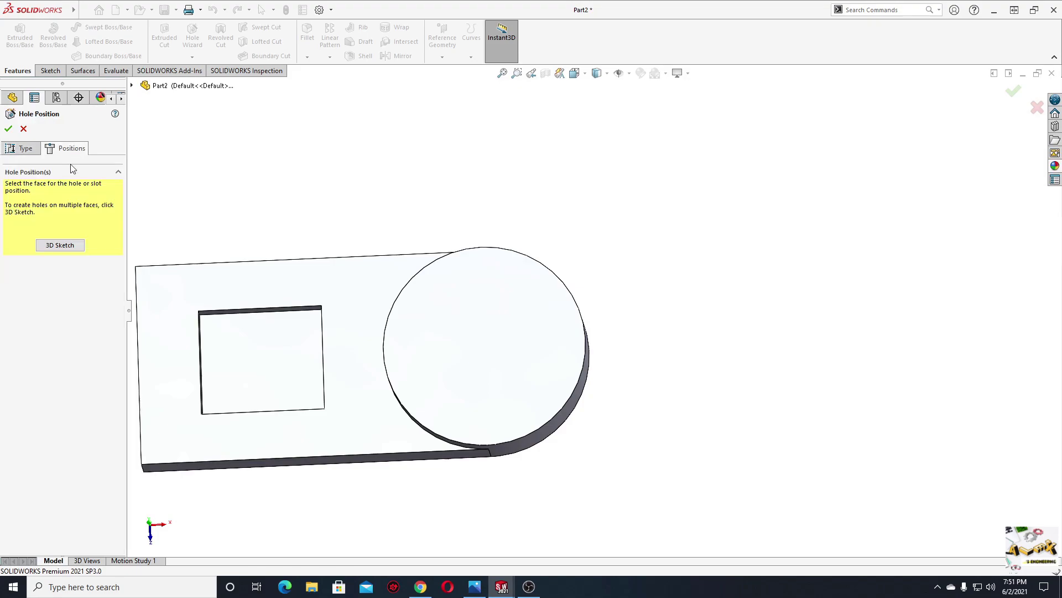
{"action": "left_click", "coordinate": [62, 245]}
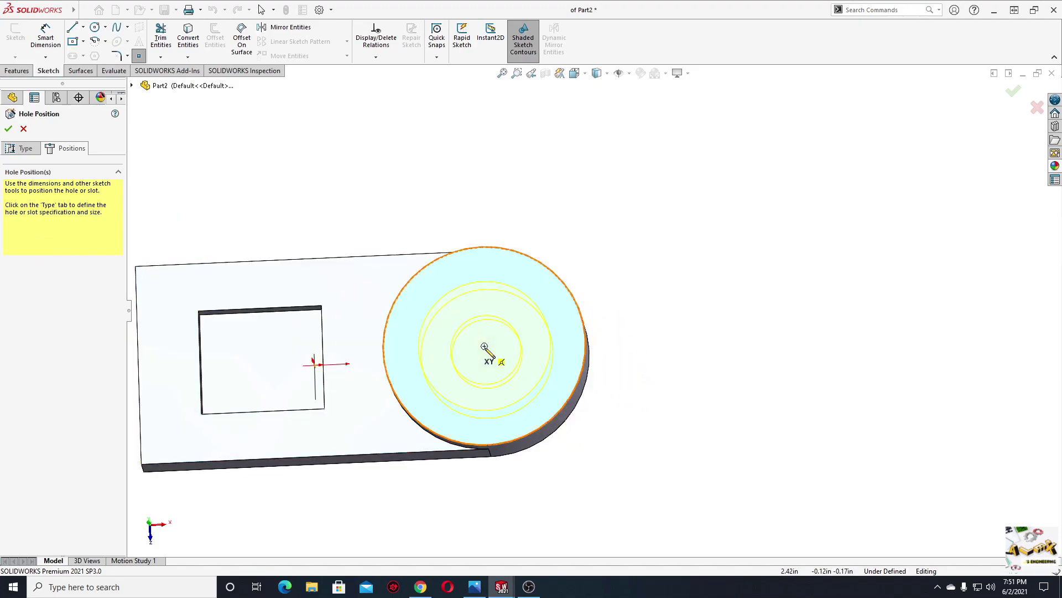
{"action": "left_click", "coordinate": [485, 347]}
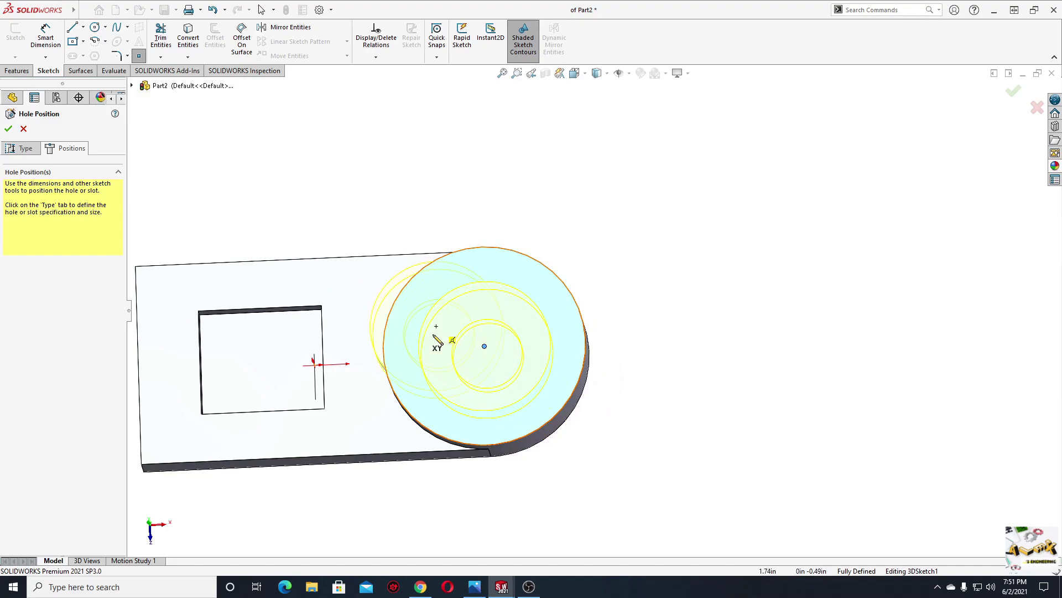
{"action": "middle_click_drag", "start_coordinate": [437, 339], "coordinate": [420, 145]}
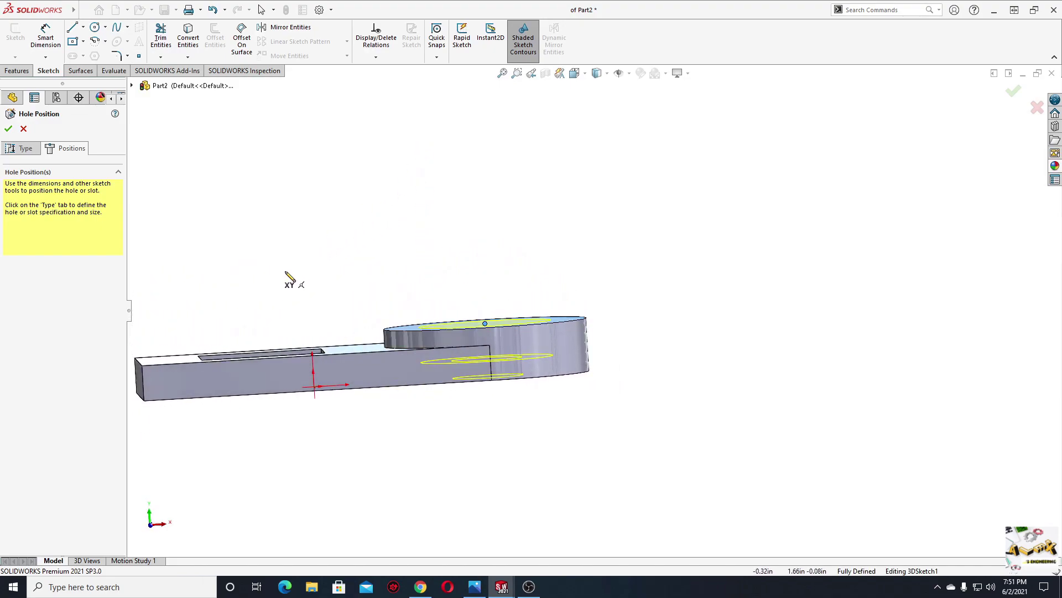
{"action": "left_click", "coordinate": [8, 128]}
{"action": "mouse_move", "coordinate": [313, 249]}
{"action": "middle_mouse_down"}
{"action": "mouse_move", "coordinate": [372, 366]}
{"action": "mouse_move", "coordinate": [274, 271]}
{"action": "mouse_move", "coordinate": [380, 406]}
{"action": "middle_mouse_up"}
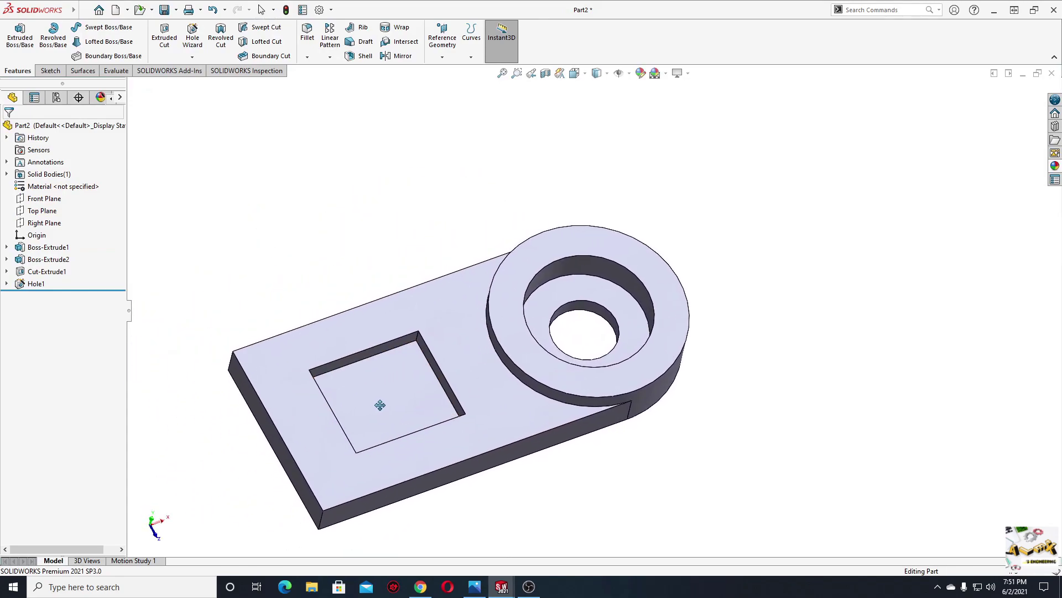
{"action": "mouse_move", "coordinate": [358, 410]}
{"action": "middle_mouse_down"}
{"action": "mouse_move", "coordinate": [444, 423]}
{"action": "mouse_move", "coordinate": [379, 374]}
{"action": "middle_mouse_up"}
- Sketch a point inside the pocket on the plate face, with hidden lines shown dashed
{"action": "left_click", "coordinate": [340, 362]}
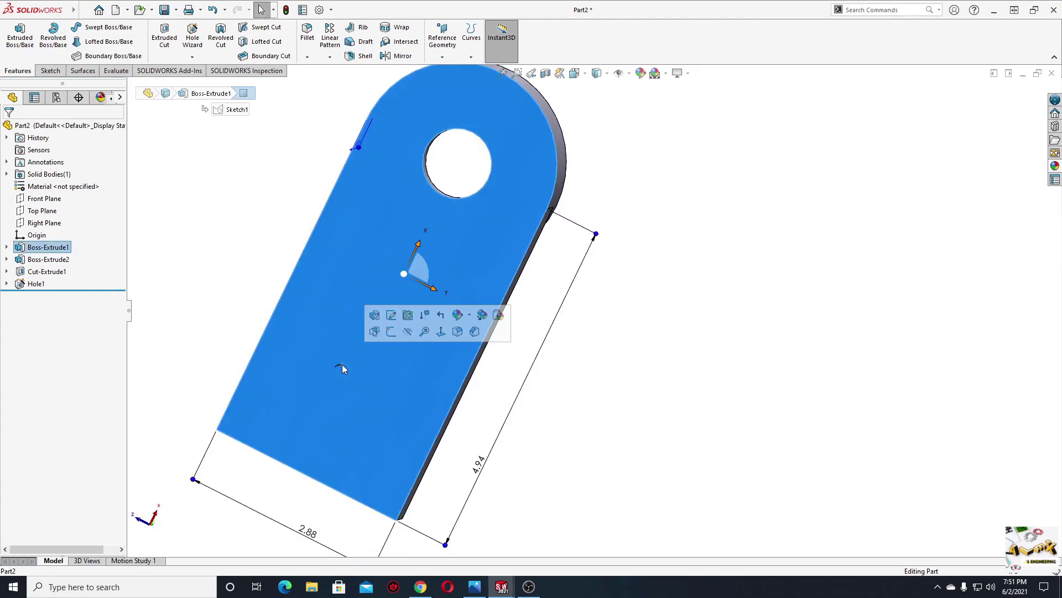
{"action": "left_click", "coordinate": [391, 332]}
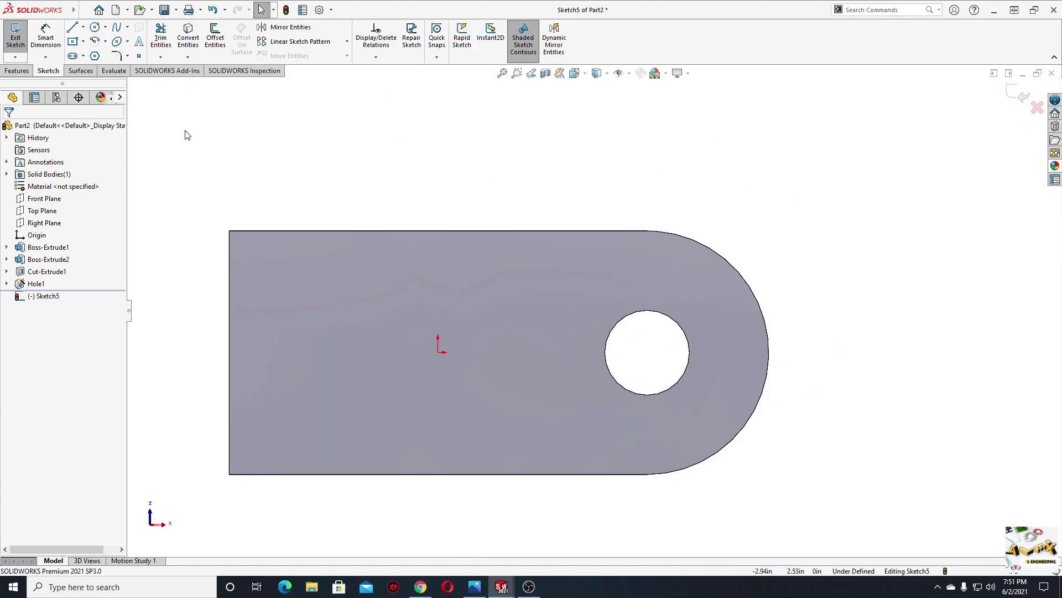
{"action": "left_click", "coordinate": [139, 56]}
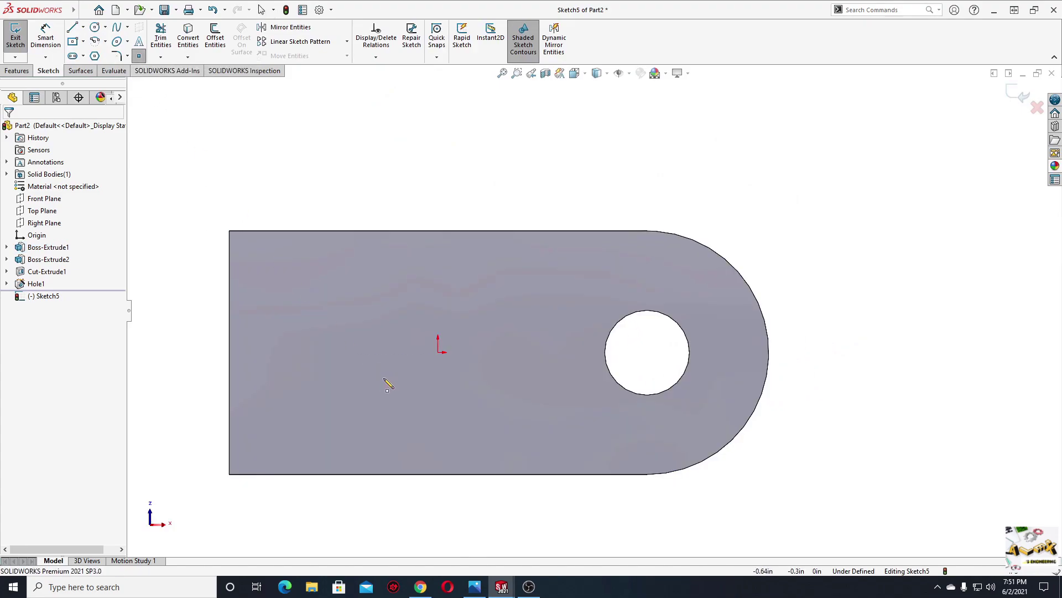
{"action": "left_click", "coordinate": [359, 352]}
{"action": "right_click", "coordinate": [322, 310]}
{"action": "left_click", "coordinate": [351, 313]}
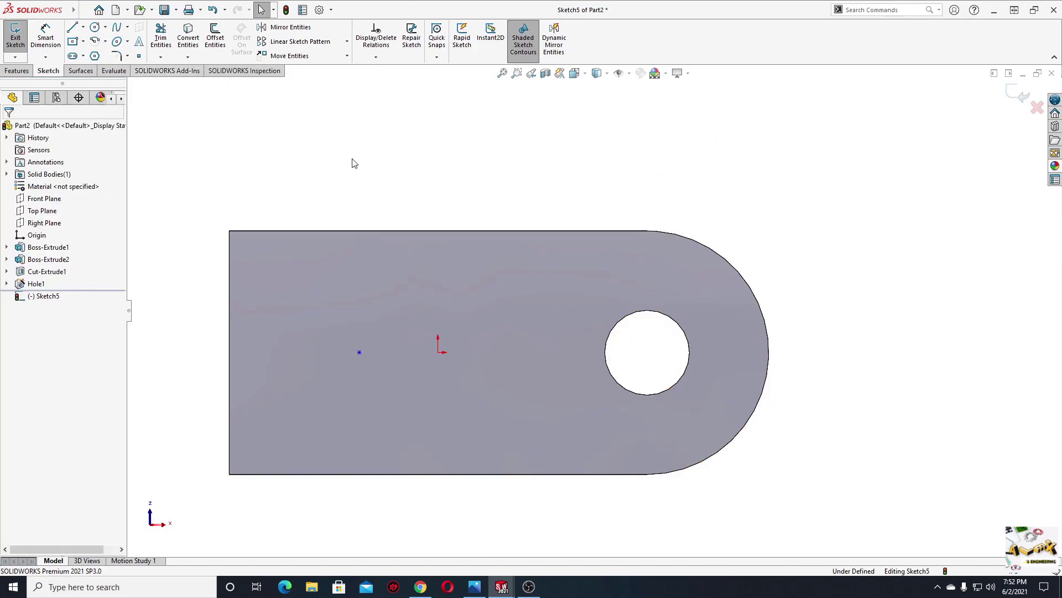
{"action": "left_click", "coordinate": [598, 74]}
{"action": "left_click", "coordinate": [600, 138]}
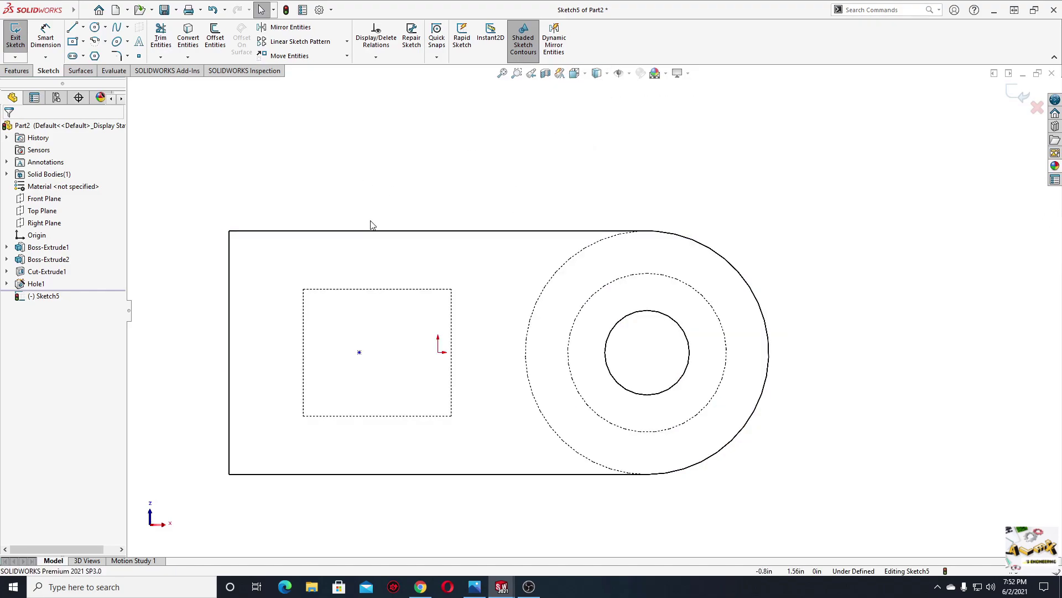
- Make the point horizontal with the origin and vertical with the pocket's top-edge midpoint, then exit the sketch
{"action": "left_click", "coordinate": [359, 352]}
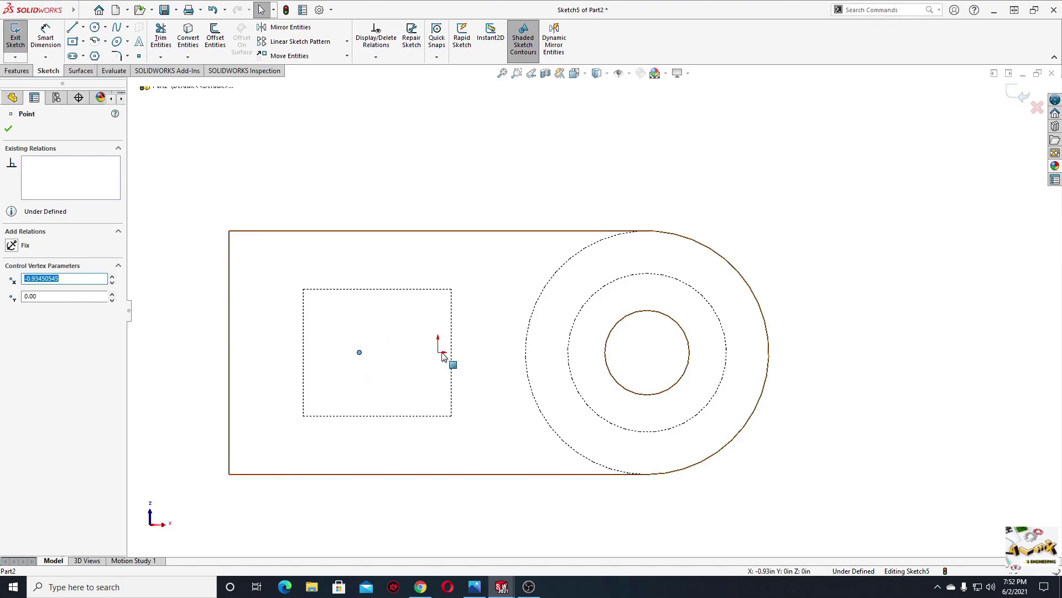
{"action": "left_click", "coordinate": [439, 352], "text": "ctrl"}
{"action": "left_click", "coordinate": [470, 306]}
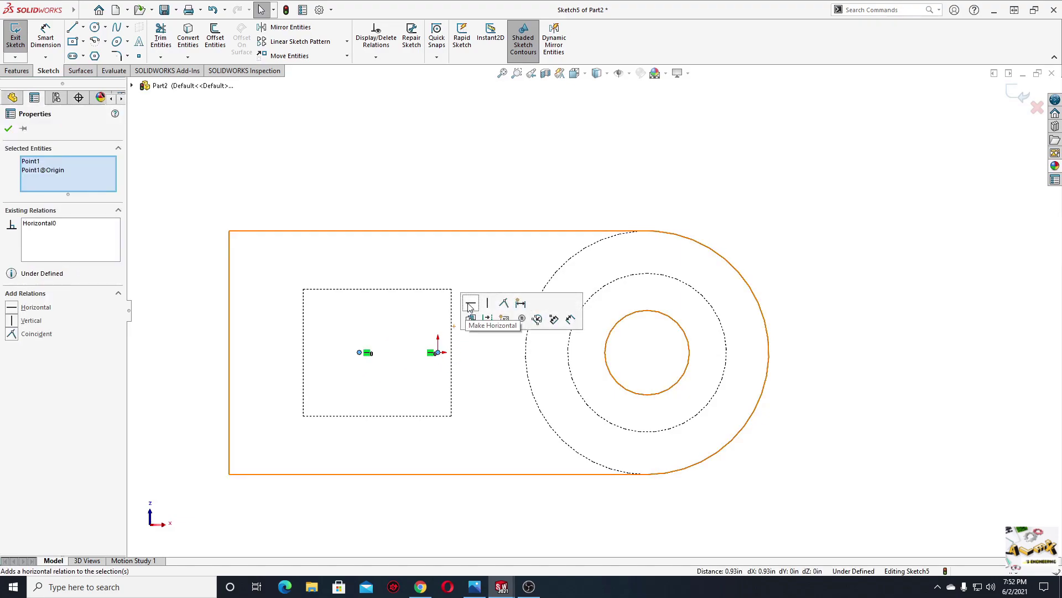
{"action": "left_click", "coordinate": [377, 288]}
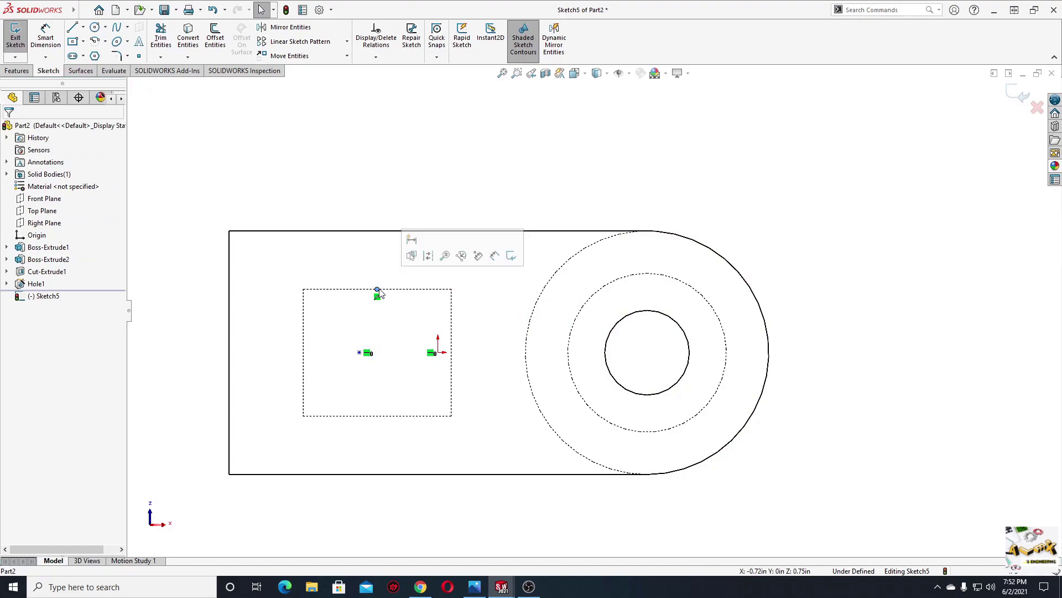
{"action": "left_click", "coordinate": [360, 355], "text": "ctrl"}
{"action": "left_click", "coordinate": [409, 304]}
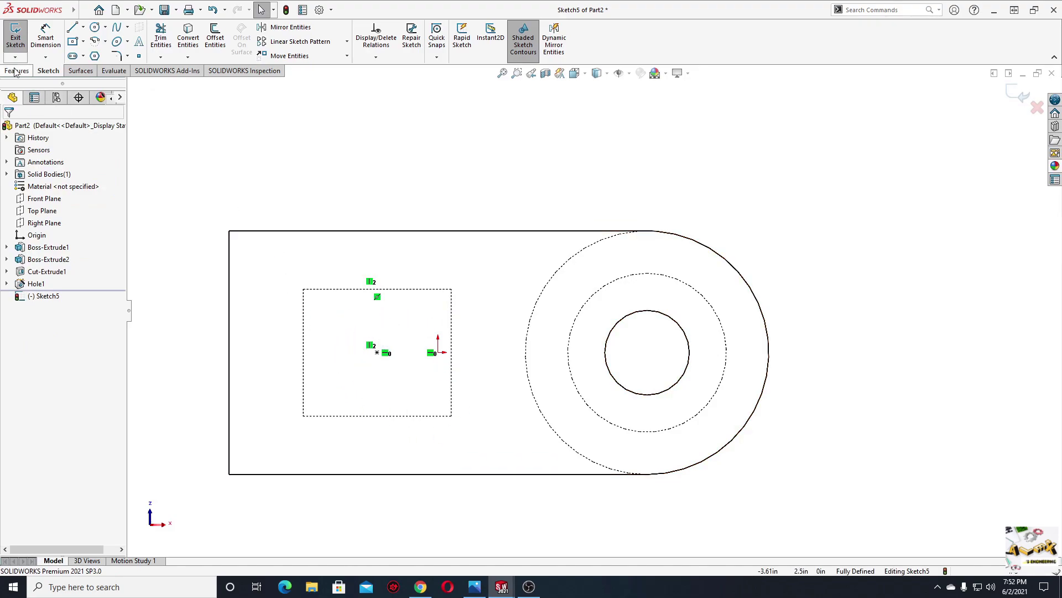
{"action": "left_click", "coordinate": [15, 39]}
{"action": "mouse_move", "coordinate": [327, 208]}
{"action": "middle_mouse_down"}
{"action": "mouse_move", "coordinate": [299, 207]}
{"action": "mouse_move", "coordinate": [308, 153]}
{"action": "mouse_move", "coordinate": [272, 175]}
{"action": "middle_mouse_up"}
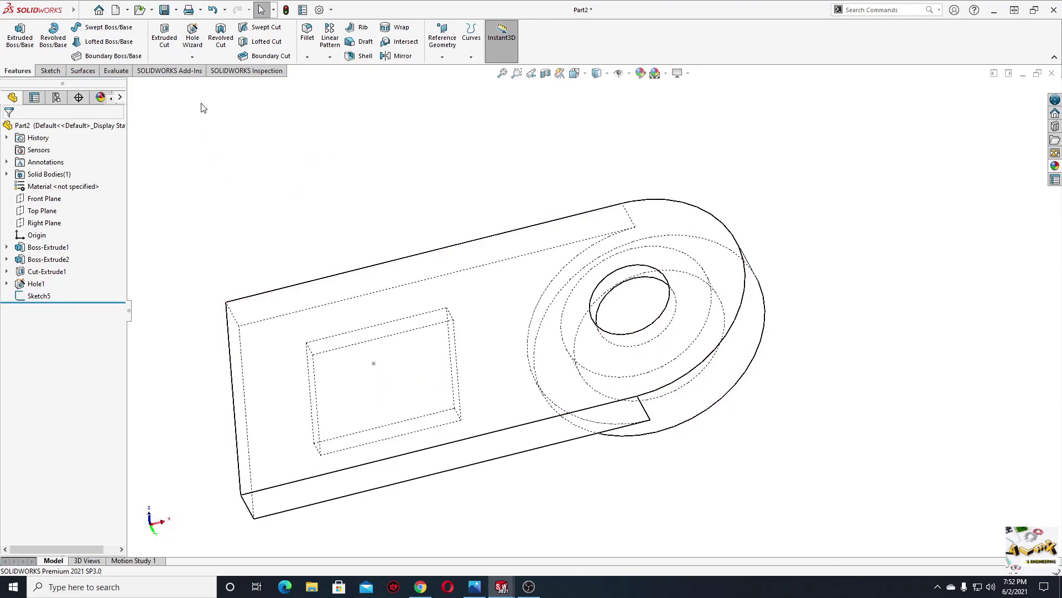
- Start a new counterbored hole with an Up To Next end condition and edit its diameter
{"action": "left_click", "coordinate": [192, 37]}
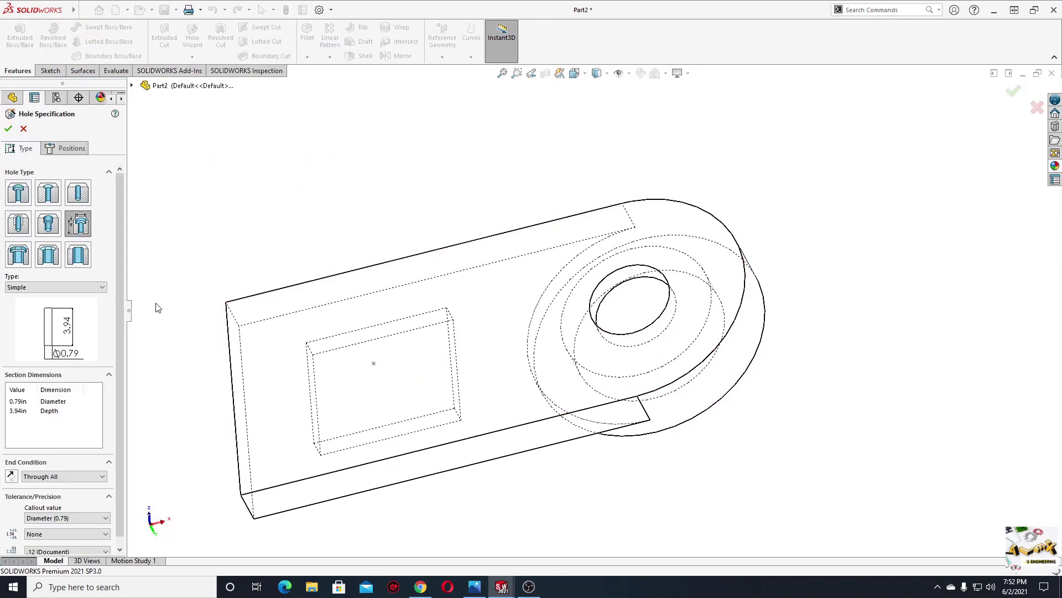
{"action": "left_click", "coordinate": [80, 288]}
{"action": "left_click", "coordinate": [47, 344]}
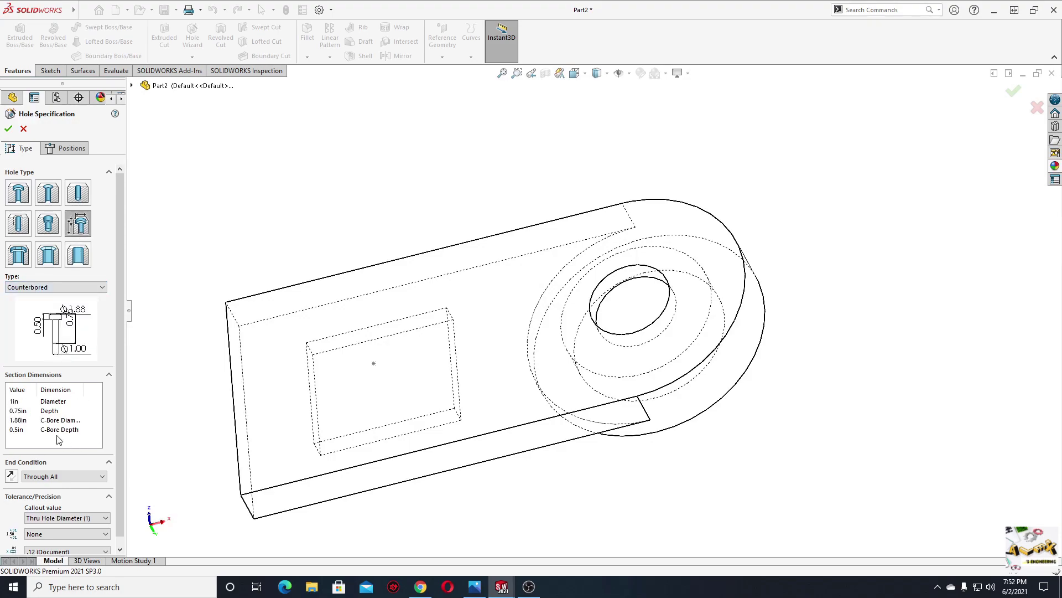
{"action": "left_click", "coordinate": [60, 477]}
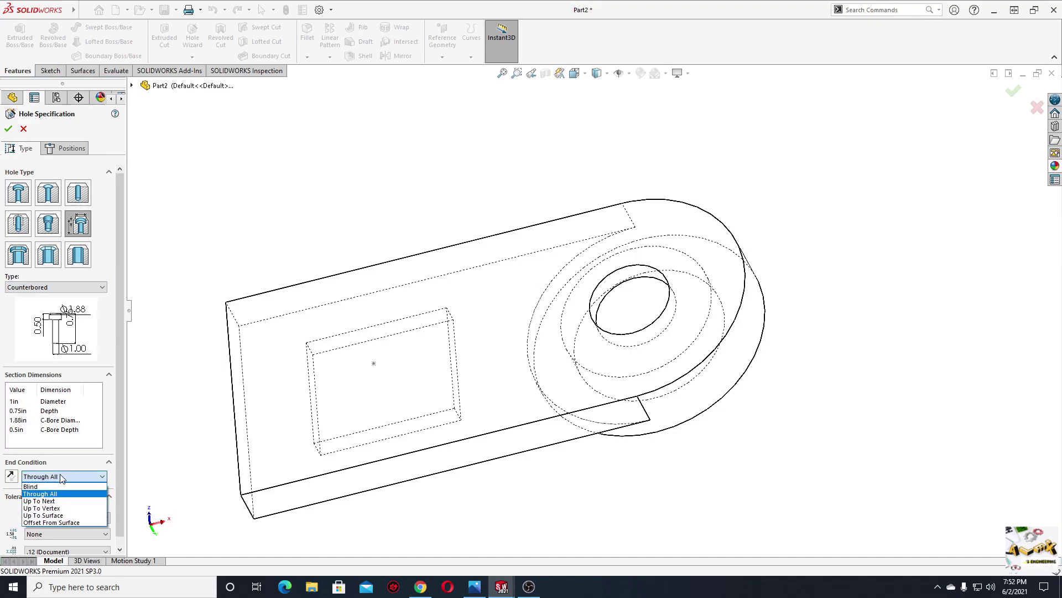
{"action": "left_click", "coordinate": [56, 499]}
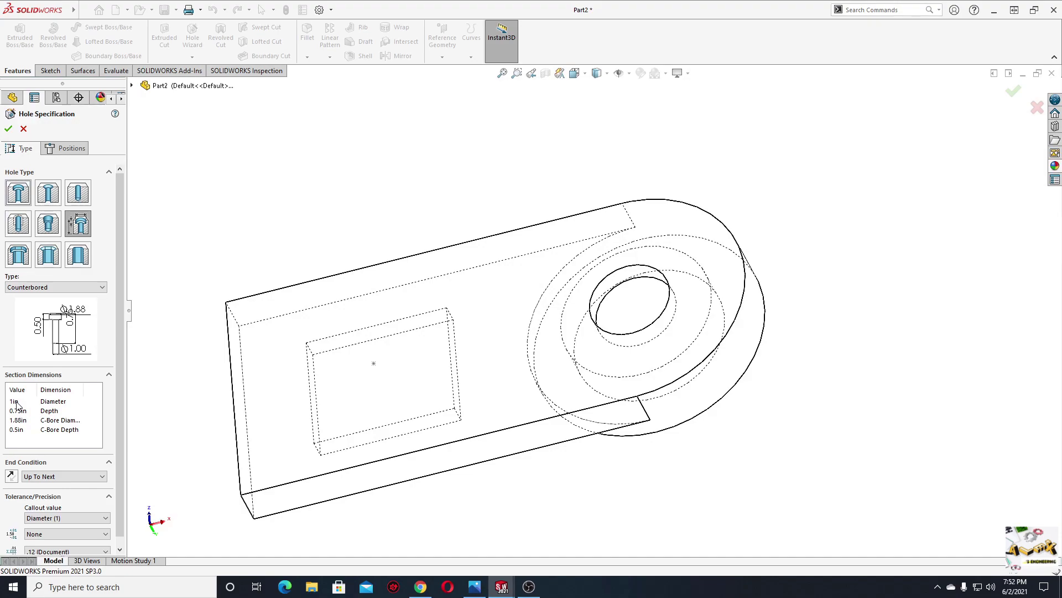
{"action": "double_click", "coordinate": [16, 405]}
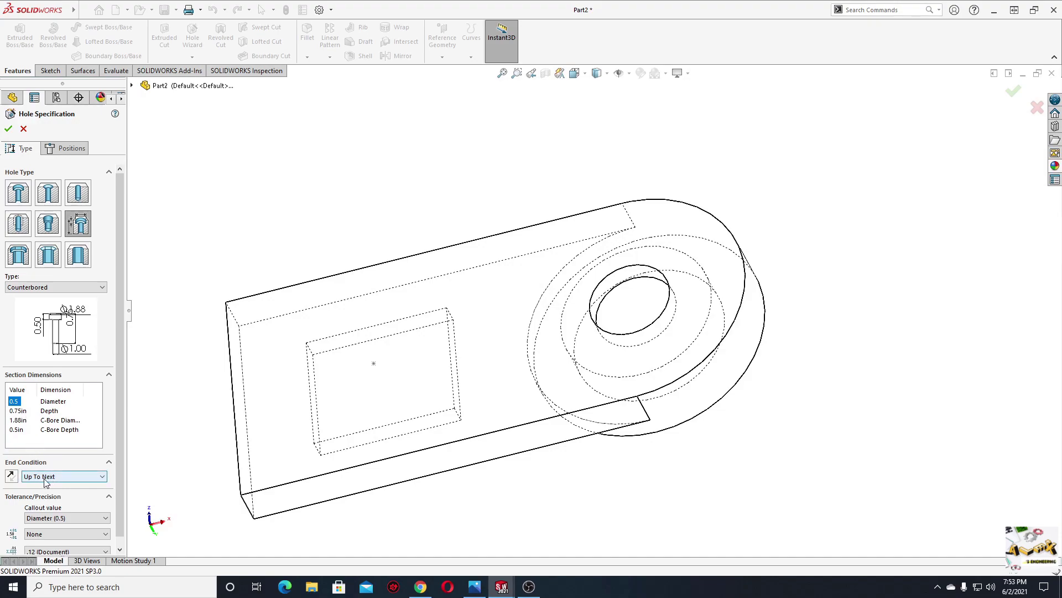
{"action": "left_click", "coordinate": [18, 421]}
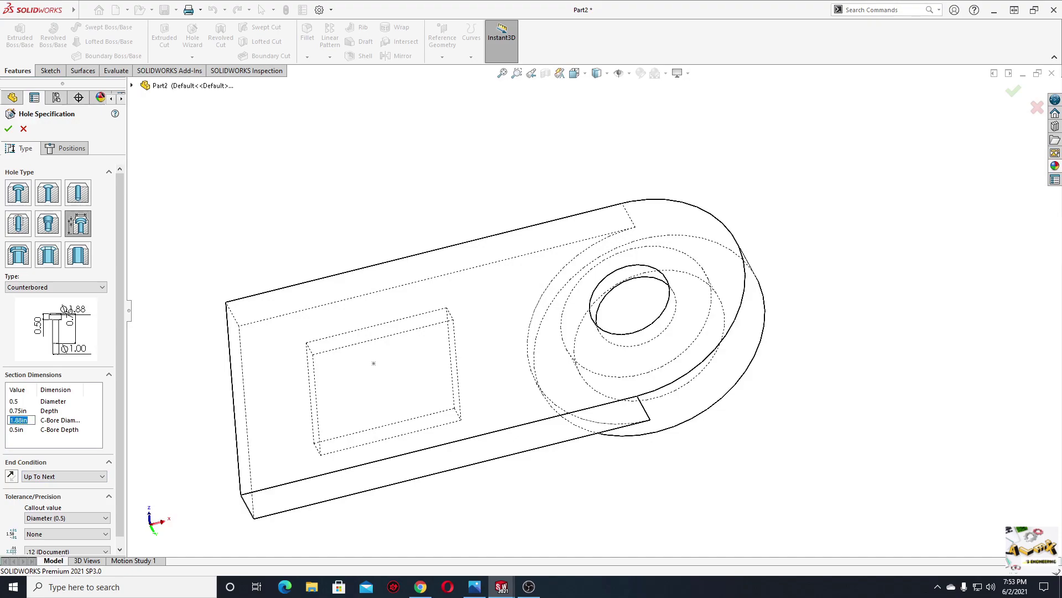
{"action": "key", "text": "alt+Tab"}
{"action": "left_click", "coordinate": [745, 105]}
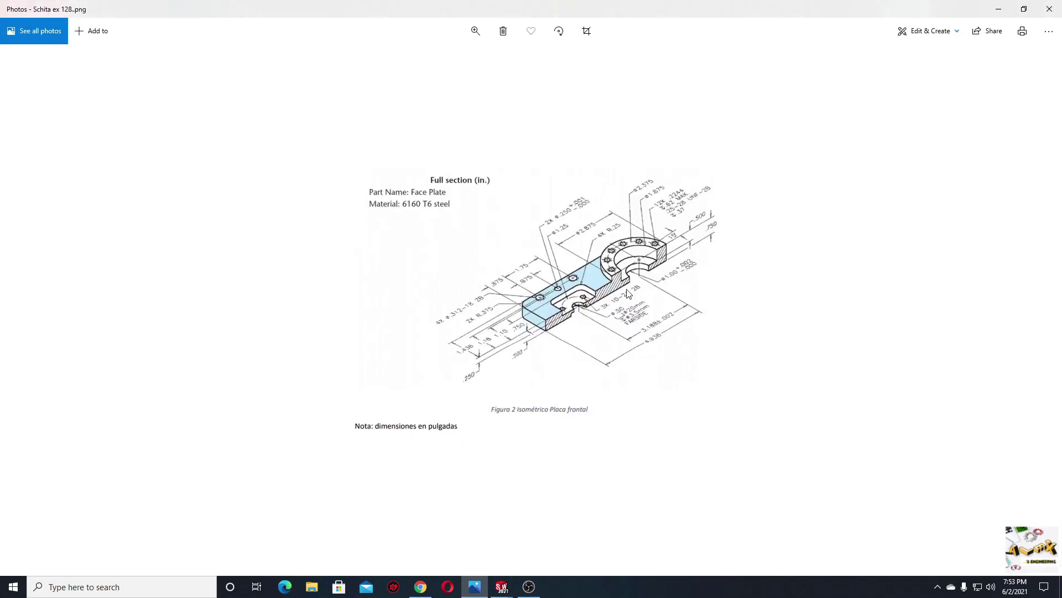
{"action": "scroll", "coordinate": [628, 294], "scroll_direction": "up", "scroll_amount": 2}
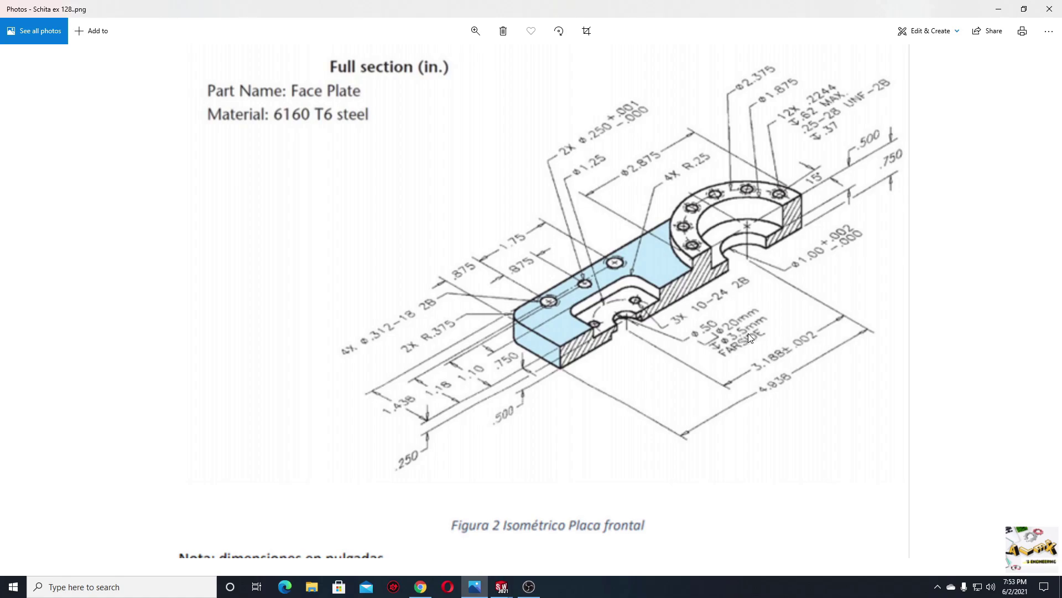
{"action": "left_click", "coordinate": [1024, 9]}
{"action": "left_click_drag", "start_coordinate": [676, 114], "coordinate": [163, 156]}
{"action": "left_click", "coordinate": [228, 146]}
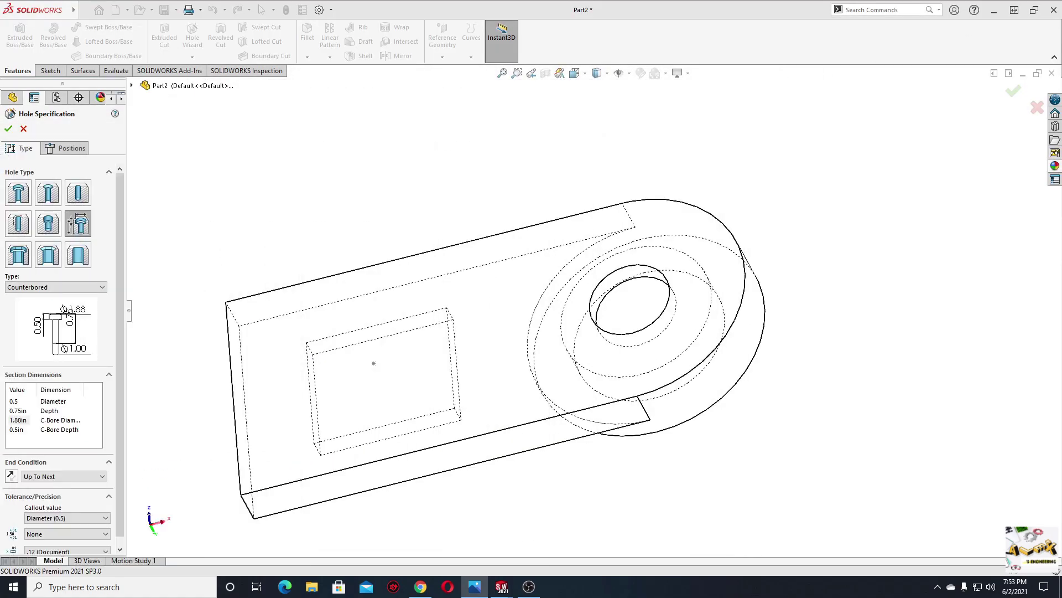
- Enter 20mm as the counterbore diameter and 3.5mm as its depth
{"action": "left_click", "coordinate": [23, 422]}
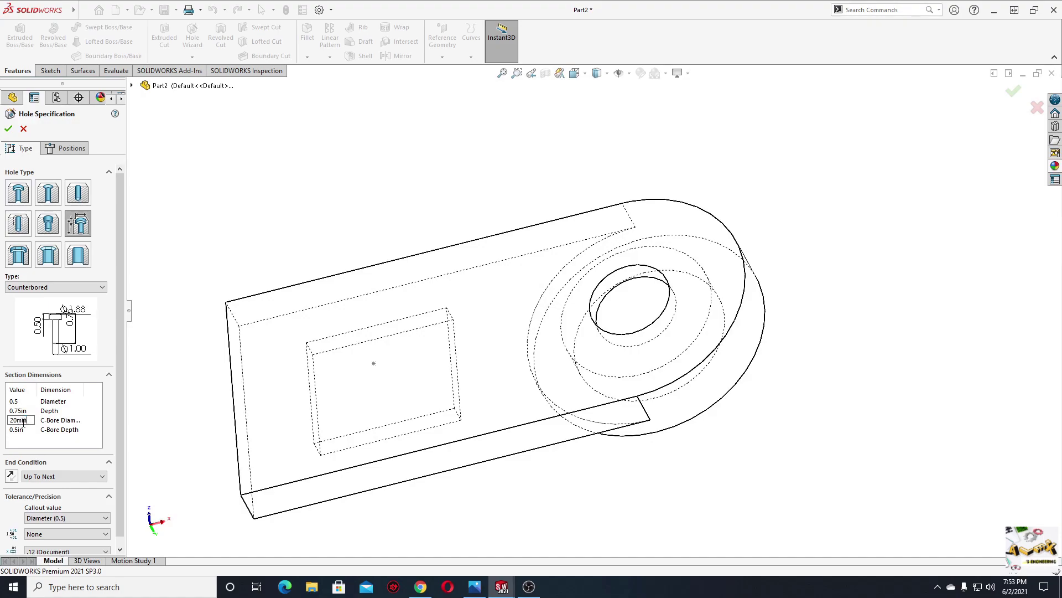
{"action": "left_click", "coordinate": [20, 433]}
{"action": "left_click", "coordinate": [17, 402]}
- Place the hole on the pocket's centre point in a Normal To view and confirm it as Hole2
{"action": "left_click", "coordinate": [72, 150]}
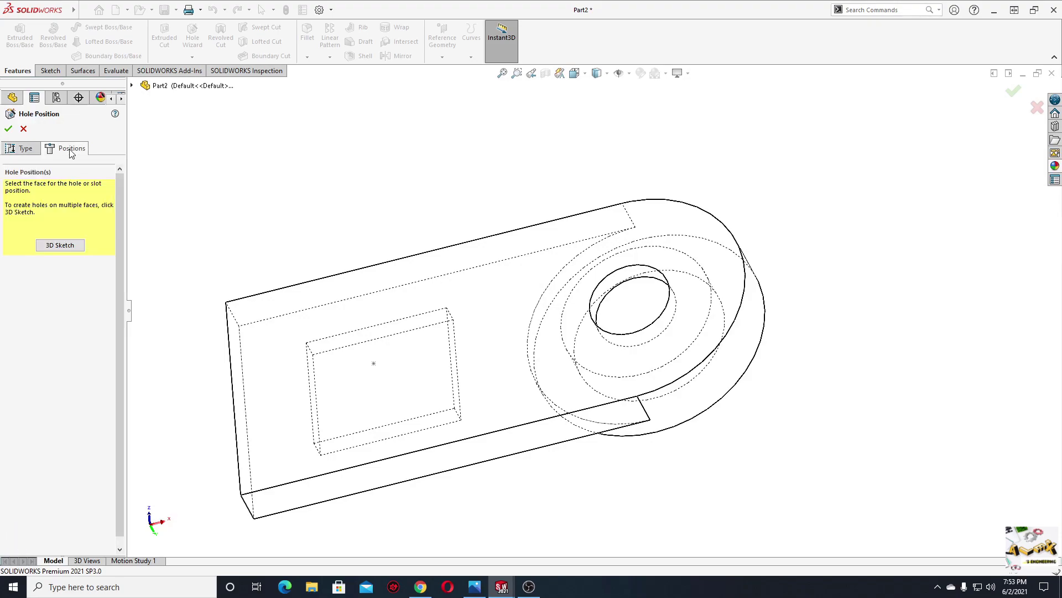
{"action": "left_click", "coordinate": [66, 245]}
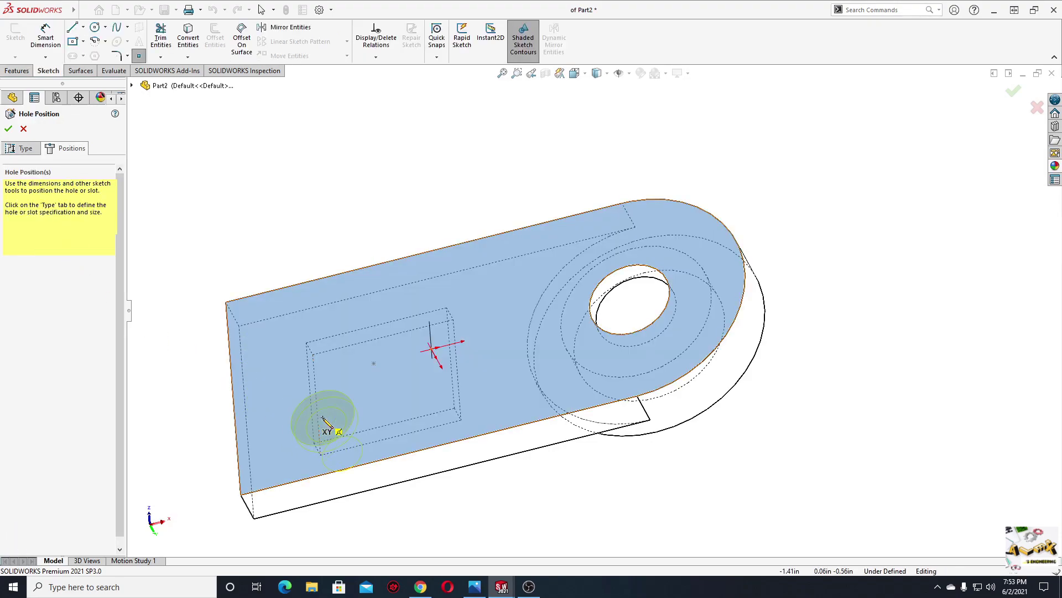
{"action": "middle_click_drag", "start_coordinate": [320, 423], "coordinate": [290, 400]}
{"action": "key", "text": "ctrl+8"}
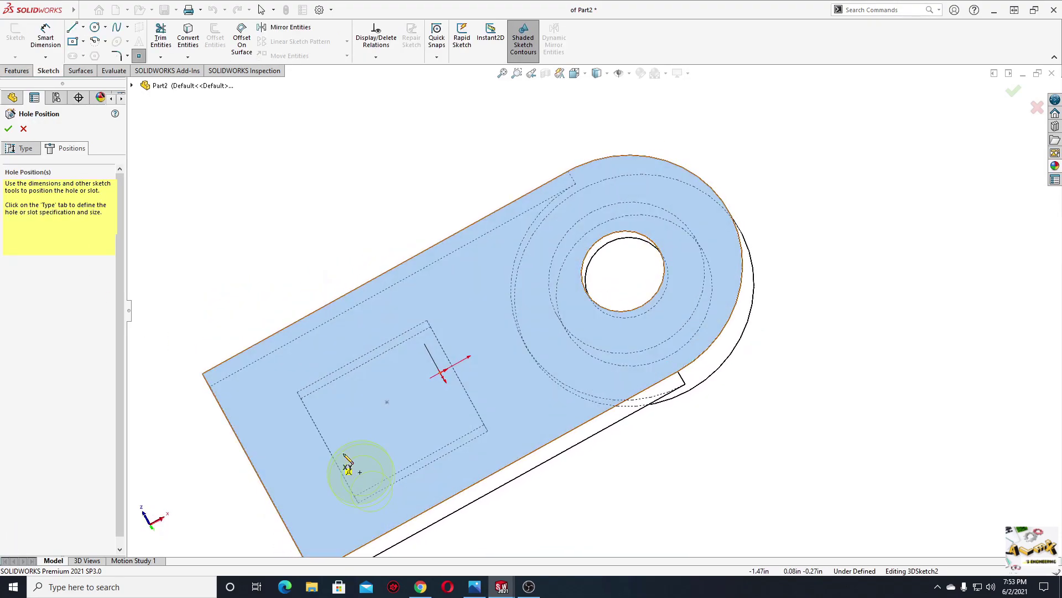
{"action": "left_click", "coordinate": [387, 402]}
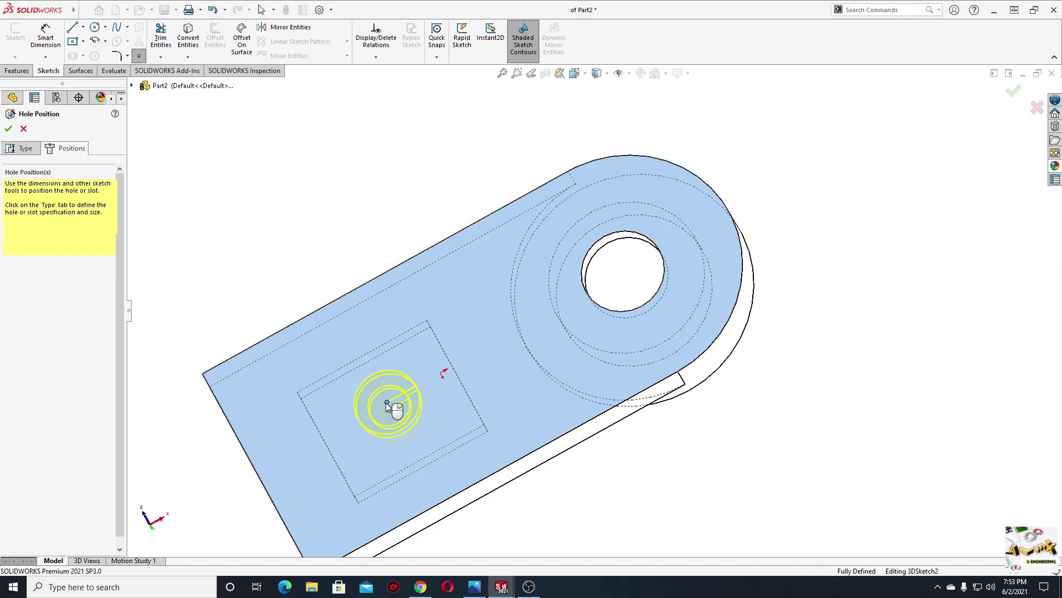
{"action": "right_click", "coordinate": [217, 229]}
{"action": "left_click", "coordinate": [230, 237]}
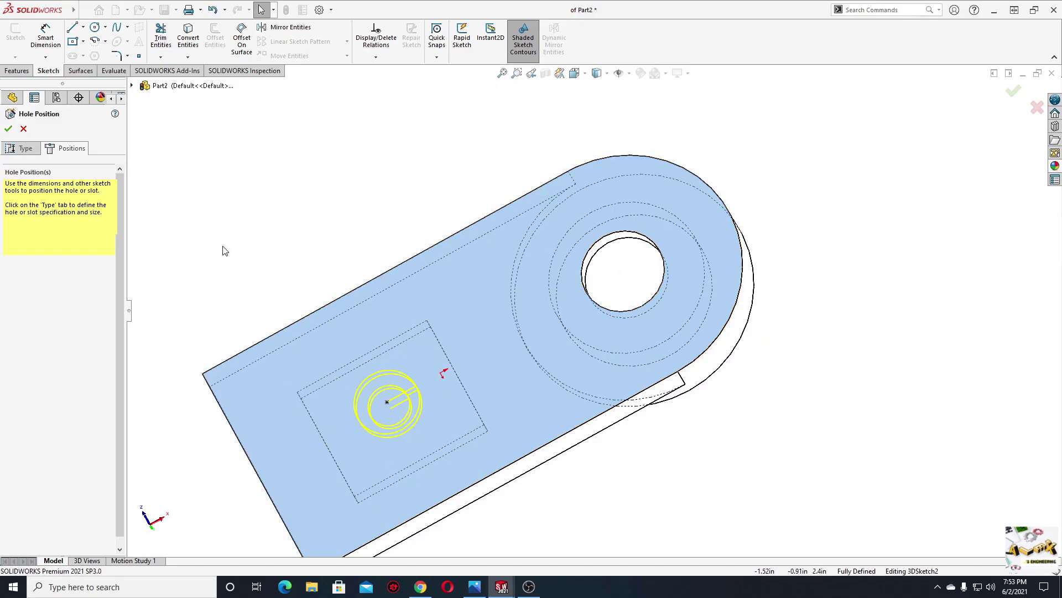
{"action": "mouse_move", "coordinate": [227, 243]}
{"action": "middle_mouse_down"}
{"action": "mouse_move", "coordinate": [286, 153]}
{"action": "mouse_move", "coordinate": [261, 166]}
{"action": "mouse_move", "coordinate": [277, 199]}
{"action": "middle_mouse_up"}
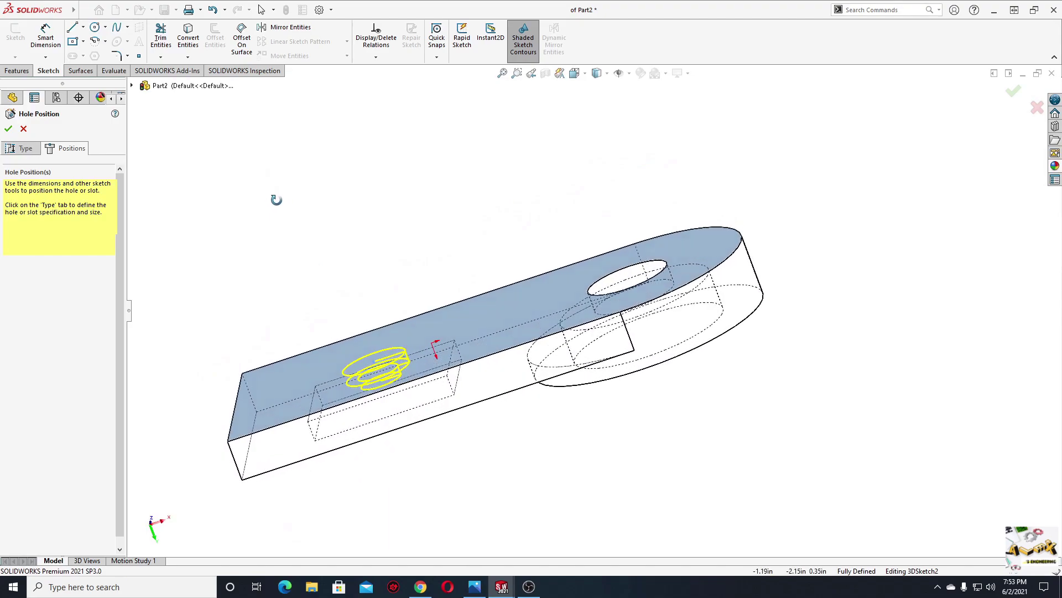
{"action": "left_click", "coordinate": [9, 128]}
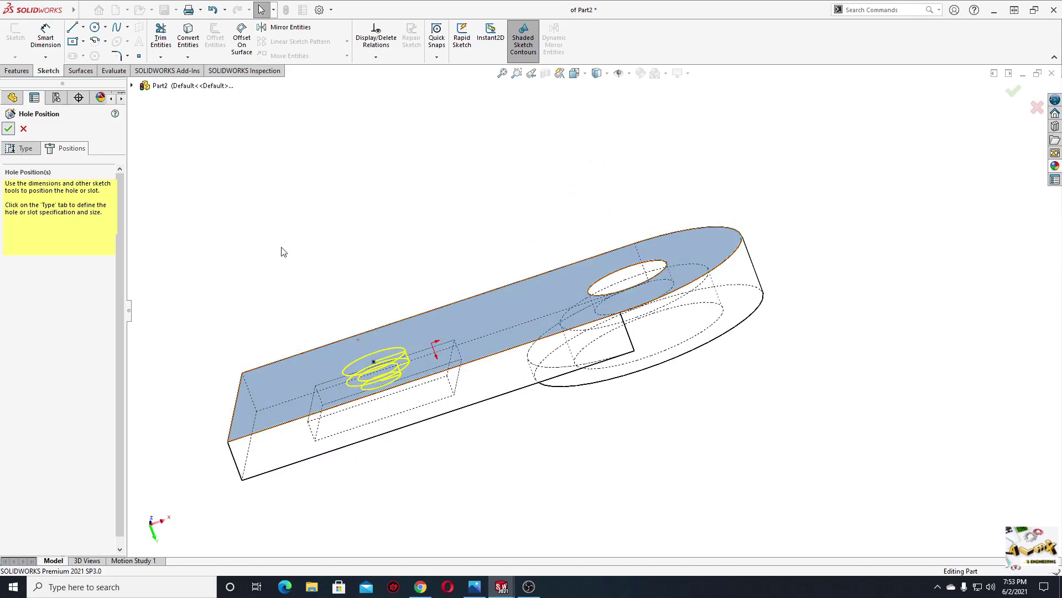
{"action": "middle_click_drag", "start_coordinate": [301, 268], "coordinate": [329, 327]}
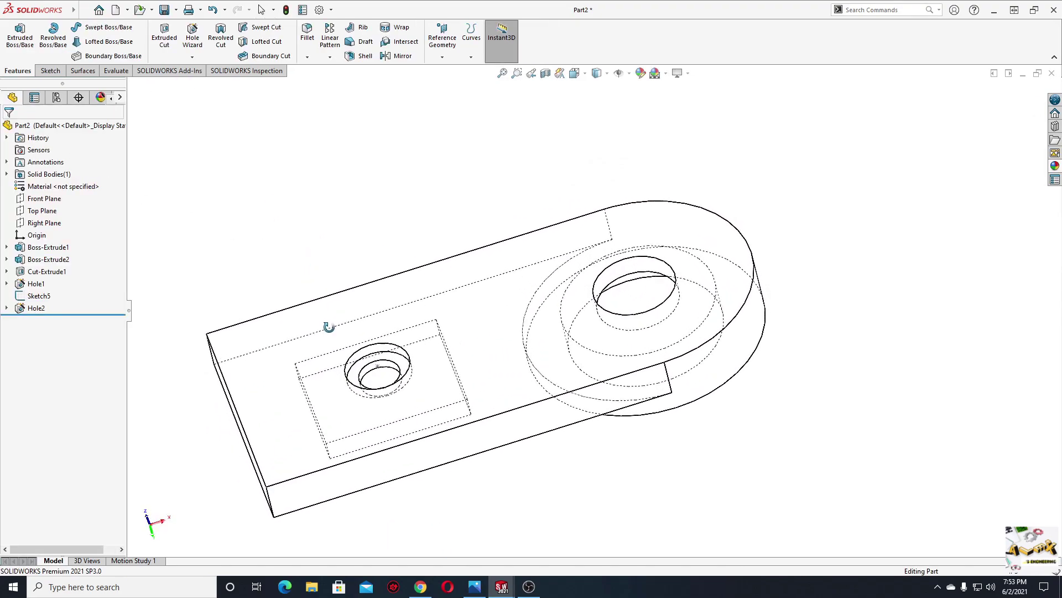
{"action": "left_click", "coordinate": [603, 73]}
- Switch to a shaded display, zoom in on the round boss, and select its top face
{"action": "left_click", "coordinate": [600, 100]}
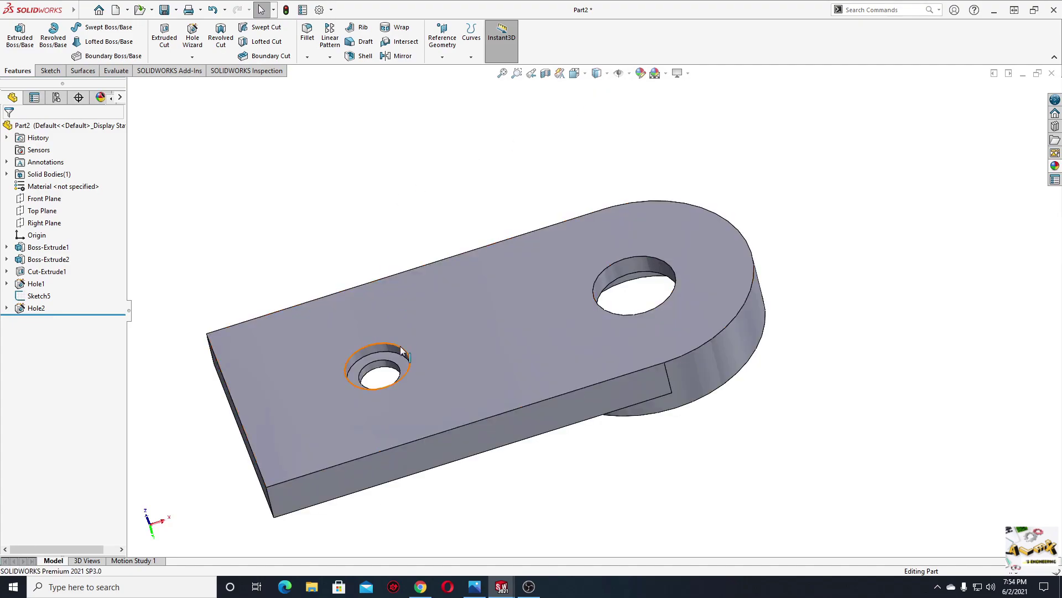
{"action": "mouse_move", "coordinate": [403, 355]}
{"action": "middle_mouse_down"}
{"action": "mouse_move", "coordinate": [391, 293]}
{"action": "mouse_move", "coordinate": [416, 371]}
{"action": "mouse_move", "coordinate": [301, 135]}
{"action": "mouse_move", "coordinate": [377, 196]}
{"action": "mouse_move", "coordinate": [457, 290]}
{"action": "mouse_move", "coordinate": [447, 232]}
{"action": "mouse_move", "coordinate": [412, 270]}
{"action": "mouse_move", "coordinate": [319, 314]}
{"action": "middle_mouse_up"}
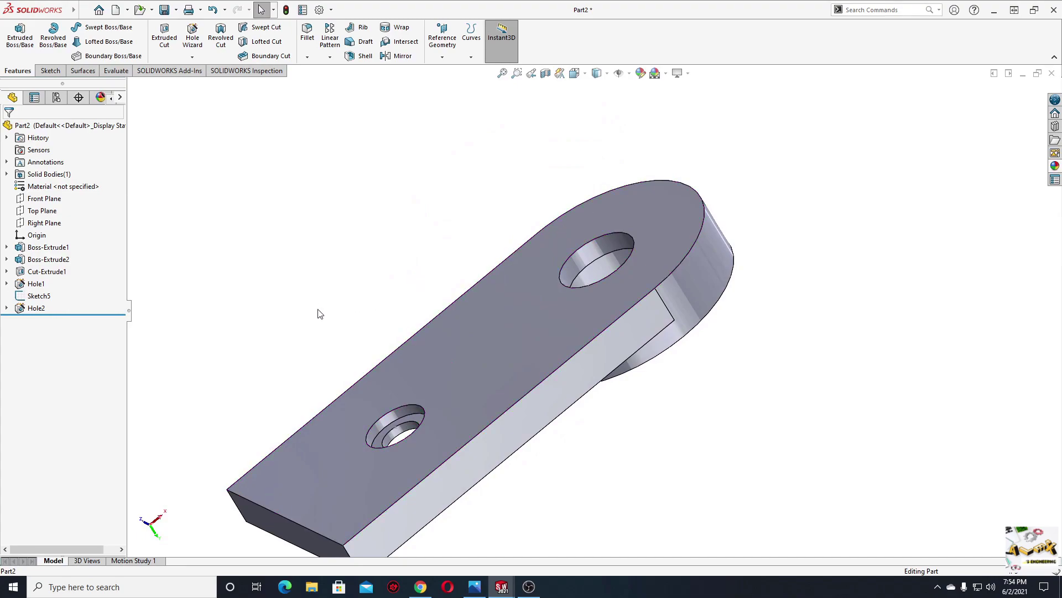
{"action": "right_click", "coordinate": [36, 308]}
{"action": "left_click", "coordinate": [280, 285]}
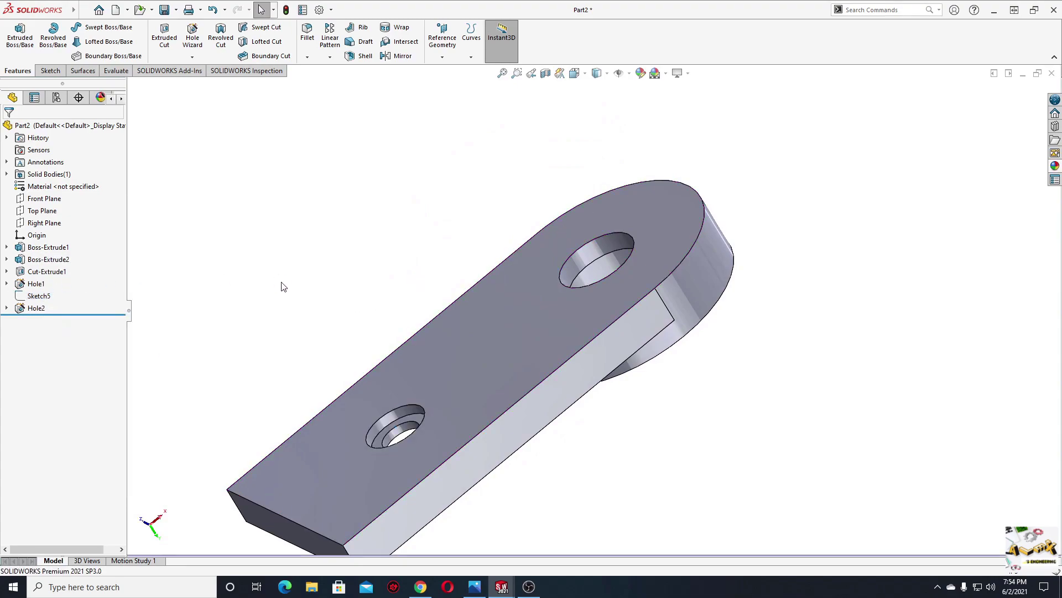
{"action": "mouse_move", "coordinate": [280, 285]}
{"action": "middle_mouse_down"}
{"action": "mouse_move", "coordinate": [319, 302]}
{"action": "mouse_move", "coordinate": [332, 339]}
{"action": "mouse_move", "coordinate": [375, 187]}
{"action": "mouse_move", "coordinate": [379, 372]}
{"action": "mouse_move", "coordinate": [400, 363]}
{"action": "mouse_move", "coordinate": [393, 398]}
{"action": "mouse_move", "coordinate": [431, 387]}
{"action": "mouse_move", "coordinate": [415, 361]}
{"action": "mouse_move", "coordinate": [386, 367]}
{"action": "middle_mouse_up"}
{"action": "middle_click_drag", "start_coordinate": [348, 270], "coordinate": [280, 304], "text": "ctrl"}
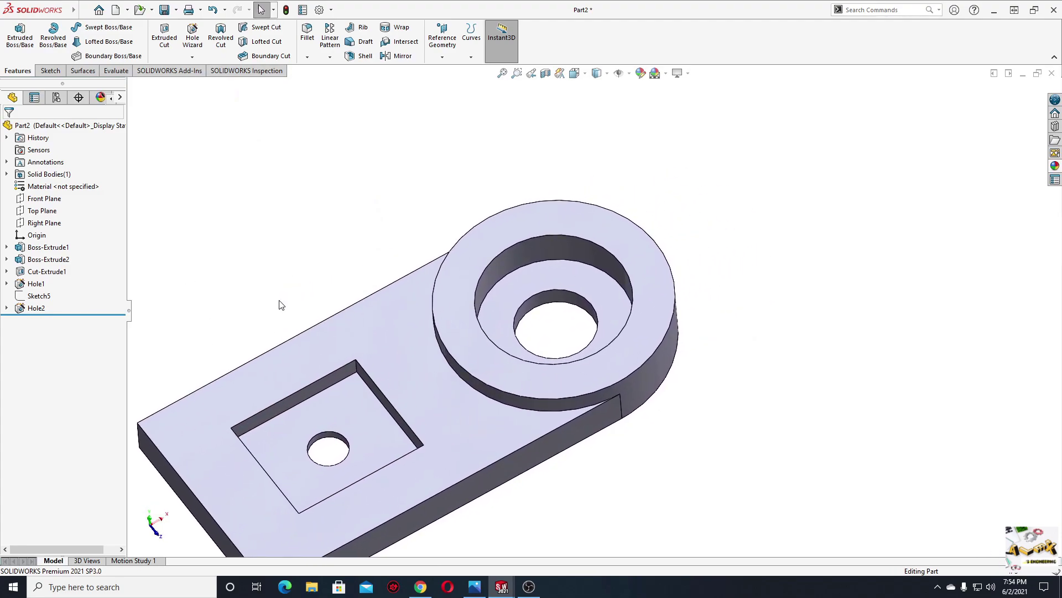
{"action": "scroll", "coordinate": [602, 260], "scroll_direction": "down", "scroll_amount": 3}
{"action": "middle_click_drag", "start_coordinate": [595, 252], "coordinate": [556, 280], "text": "ctrl"}
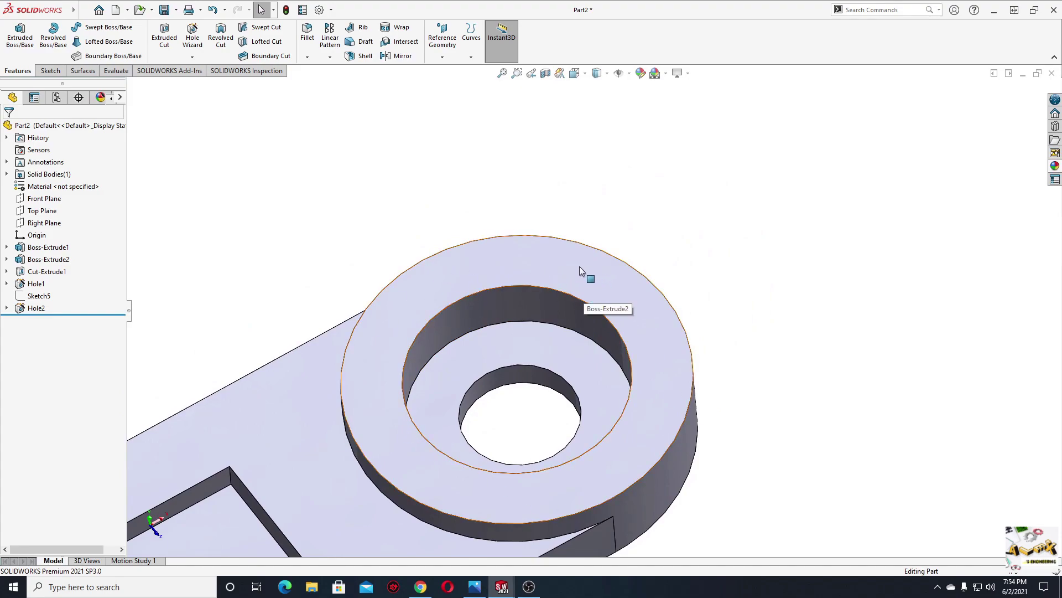
{"action": "left_click", "coordinate": [609, 280]}
- Start a sketch on the boss face and draw a horizontal centerline from its centre to the rim
{"action": "left_click", "coordinate": [659, 251]}
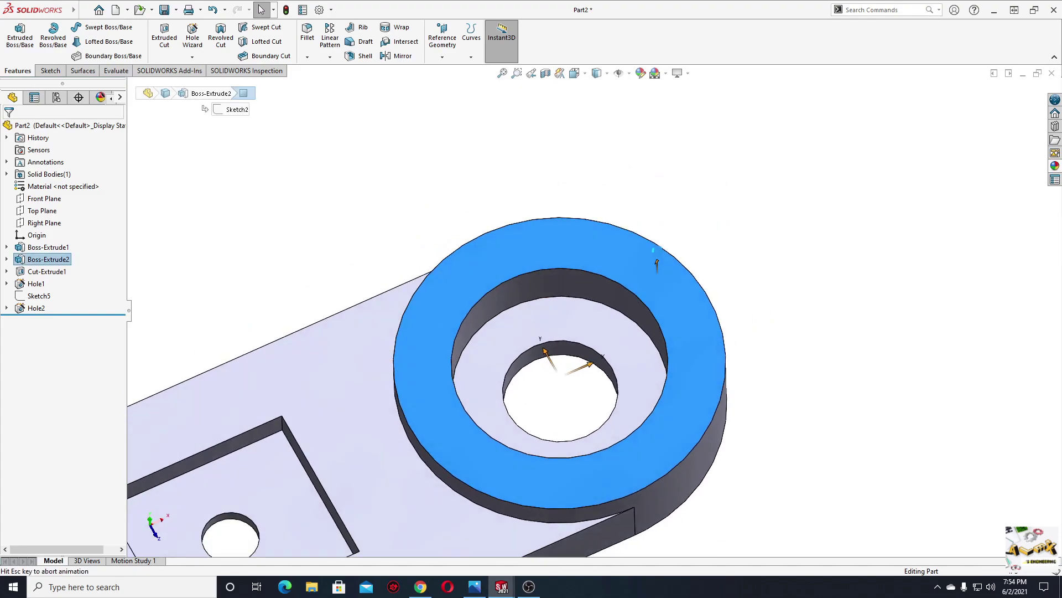
{"action": "middle_click_drag", "start_coordinate": [632, 197], "coordinate": [564, 285], "text": "ctrl"}
{"action": "scroll", "coordinate": [570, 296], "scroll_direction": "down", "scroll_amount": 3}
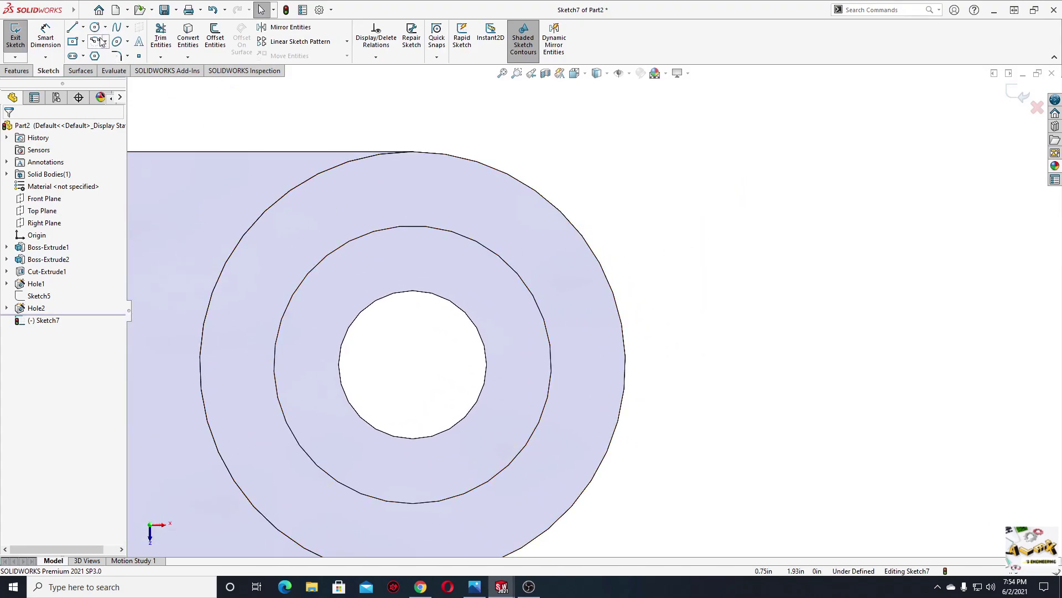
{"action": "left_click", "coordinate": [83, 27]}
{"action": "left_click", "coordinate": [99, 51]}
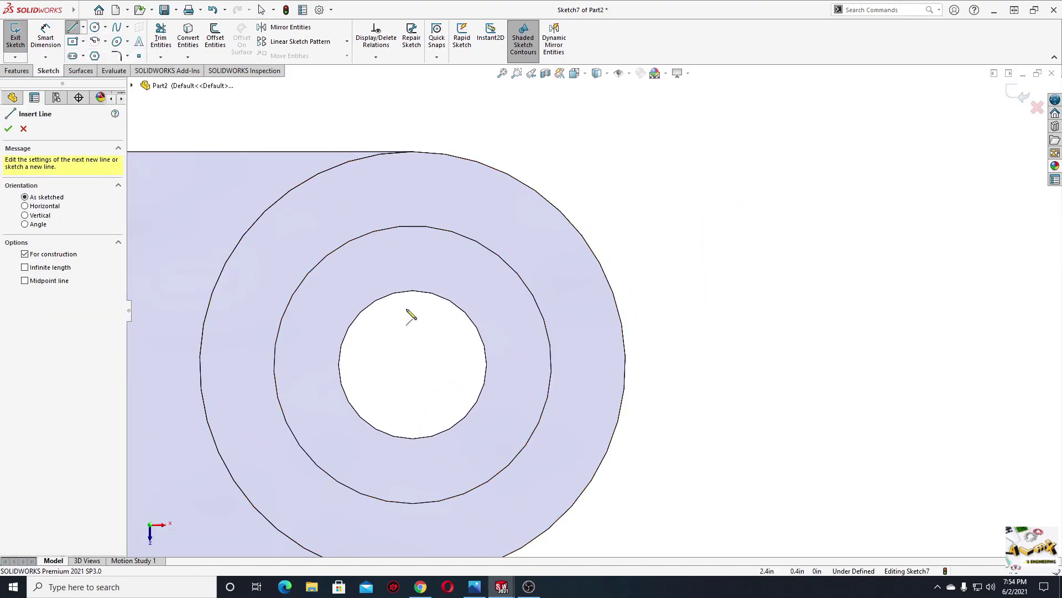
{"action": "left_click", "coordinate": [412, 364]}
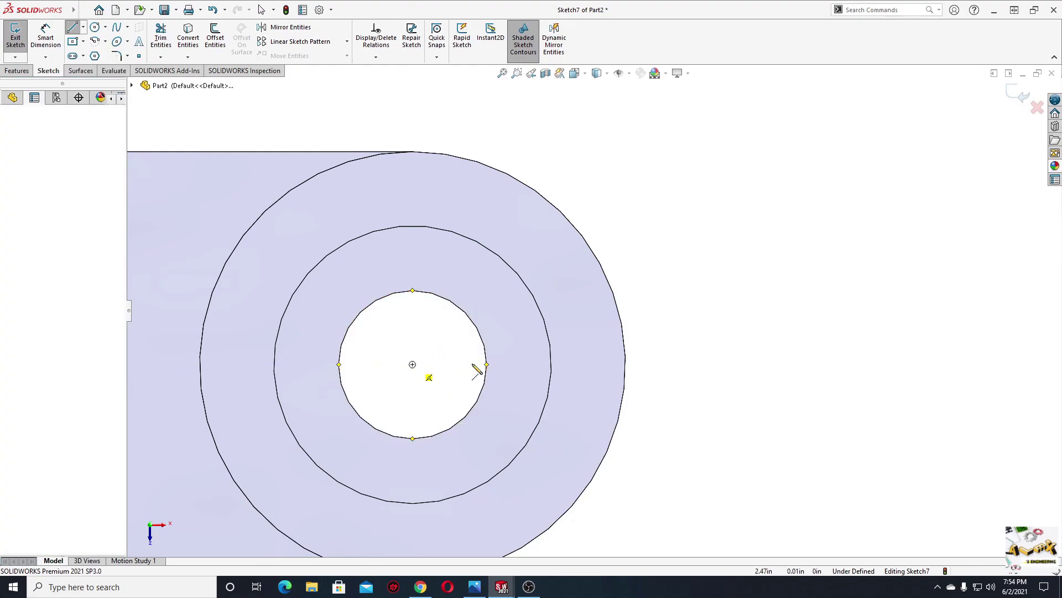
{"action": "left_click", "coordinate": [625, 365]}
{"action": "key", "text": "Escape"}
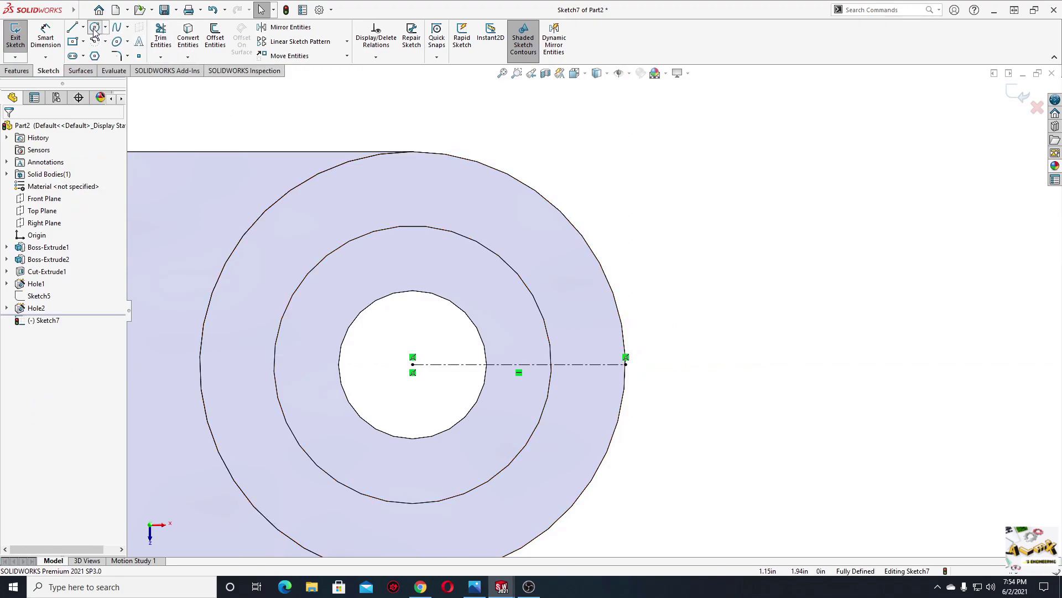
- Draw a construction circle centred on the origin with a sketch point on it
{"action": "left_click", "coordinate": [94, 27]}
{"action": "left_click", "coordinate": [413, 364]}
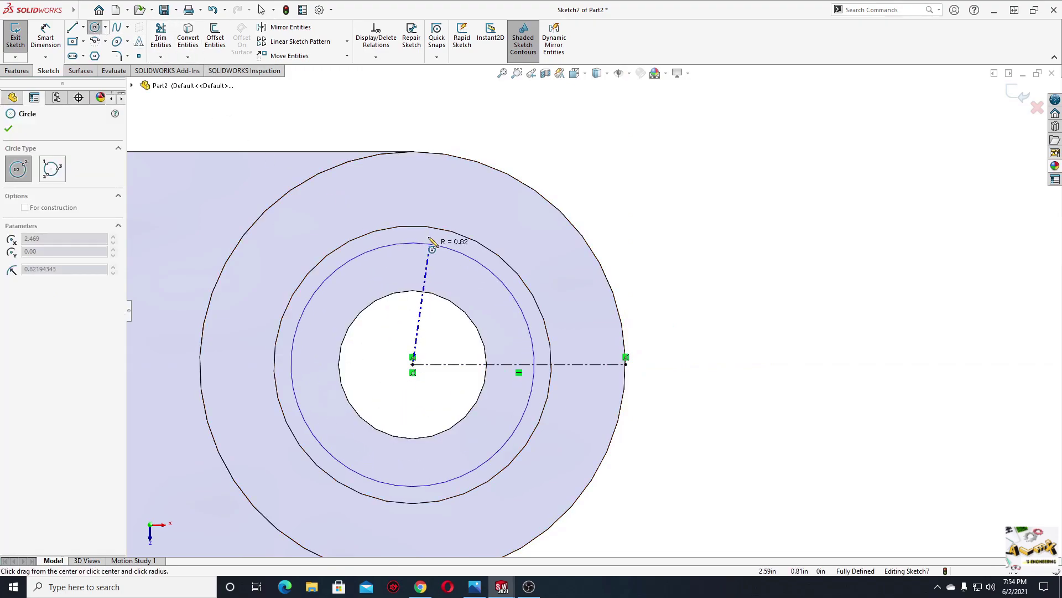
{"action": "left_click", "coordinate": [442, 198]}
{"action": "right_click", "coordinate": [541, 116]}
{"action": "left_click", "coordinate": [558, 166]}
{"action": "left_click", "coordinate": [529, 229]}
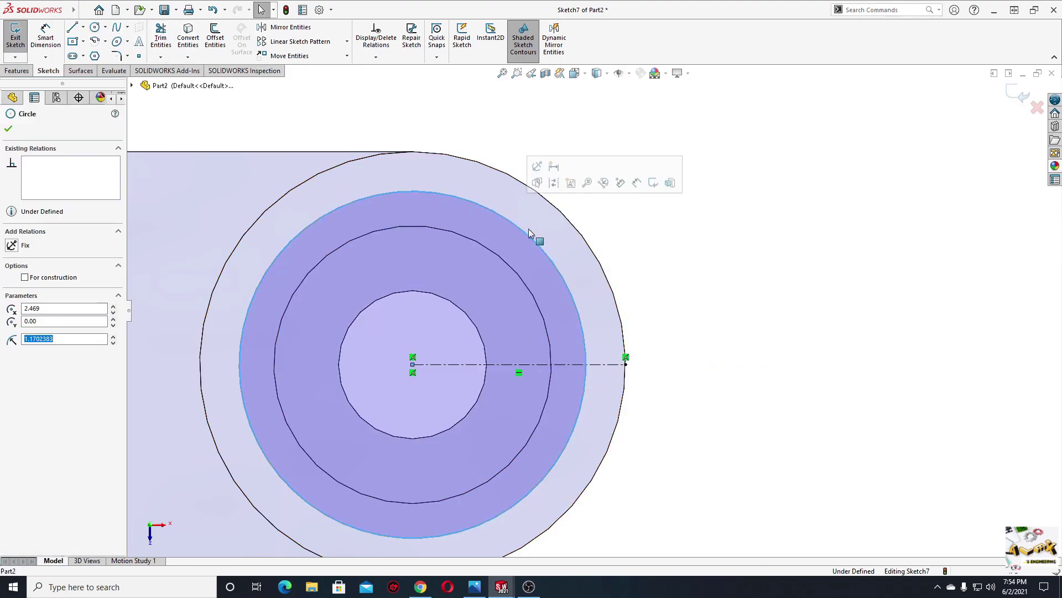
{"action": "left_click", "coordinate": [553, 183]}
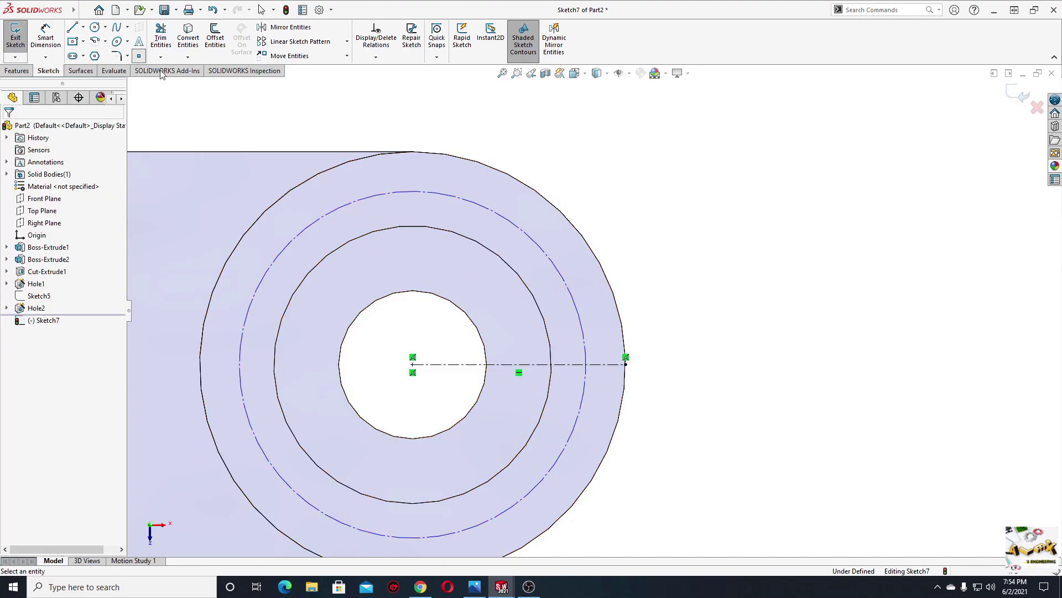
{"action": "left_click", "coordinate": [139, 56]}
{"action": "left_click", "coordinate": [583, 332]}
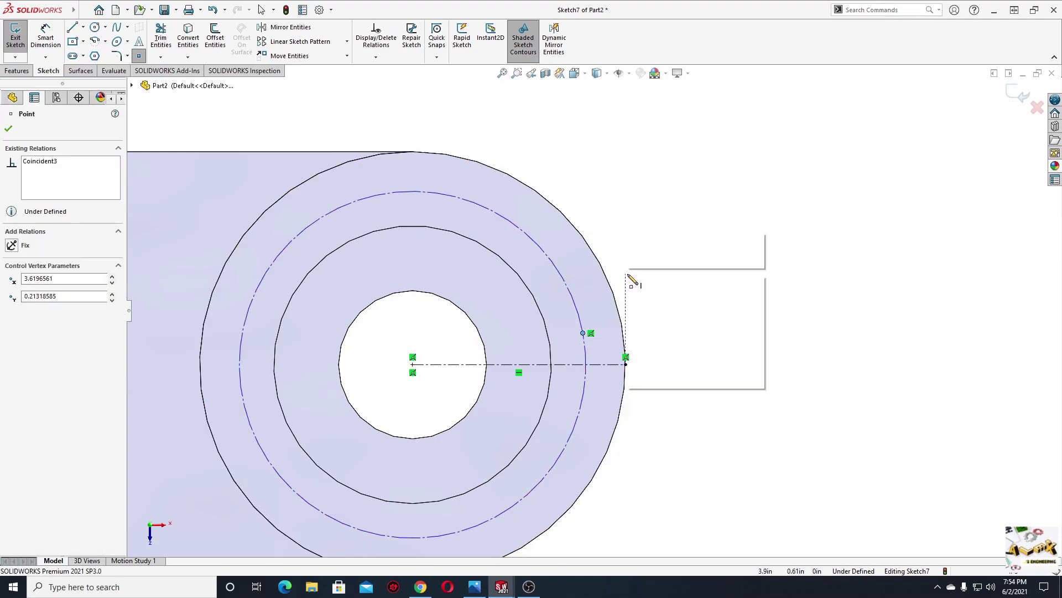
{"action": "key", "text": "Escape"}
- Draw a centerline from the circle's centre to the new sketch point
{"action": "left_click", "coordinate": [83, 28]}
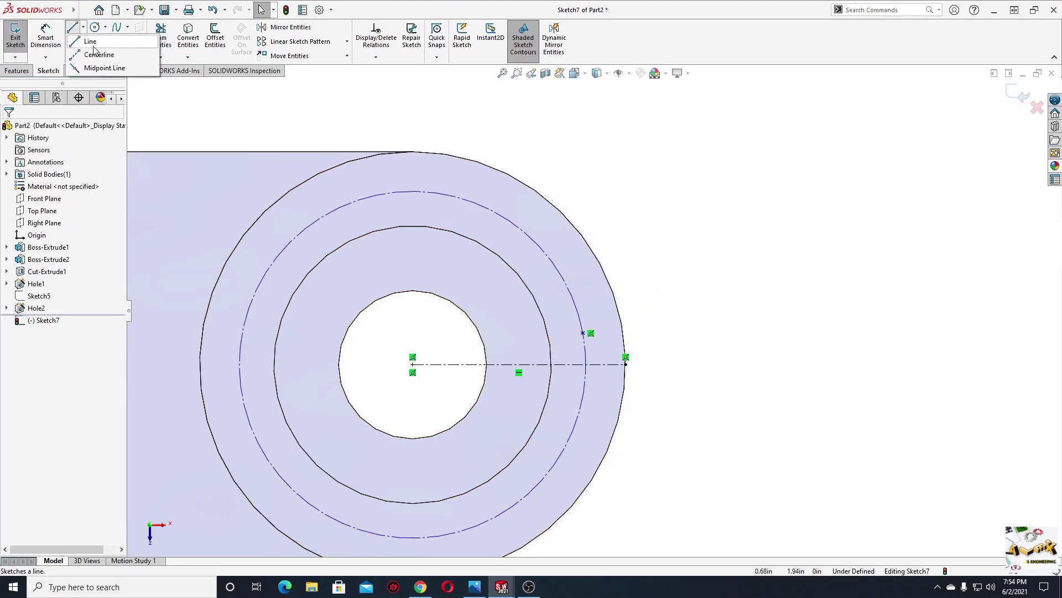
{"action": "left_click", "coordinate": [98, 54]}
{"action": "left_click", "coordinate": [413, 364]}
{"action": "left_click", "coordinate": [583, 333]}
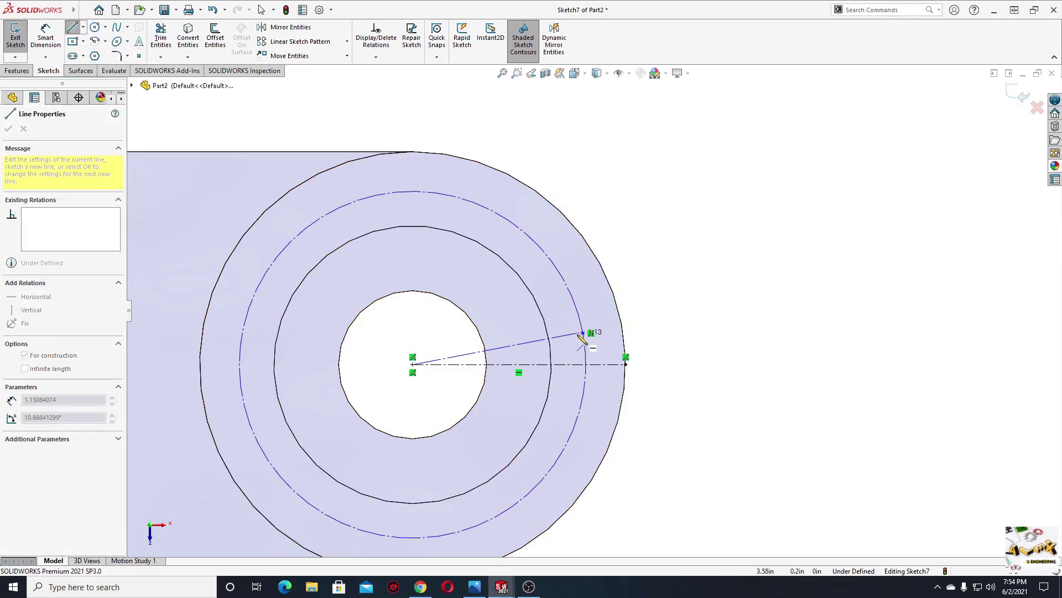
{"action": "key", "text": "Escape"}
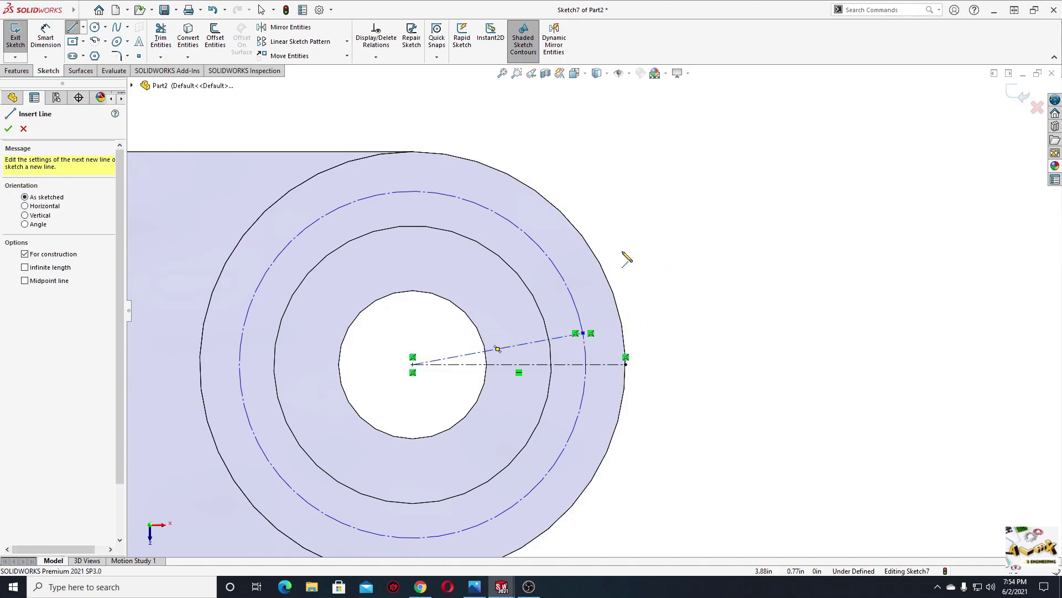
{"action": "key", "text": "Escape"}
- Dimension the construction circle's diameter to 2.375 in
{"action": "left_click", "coordinate": [45, 37]}
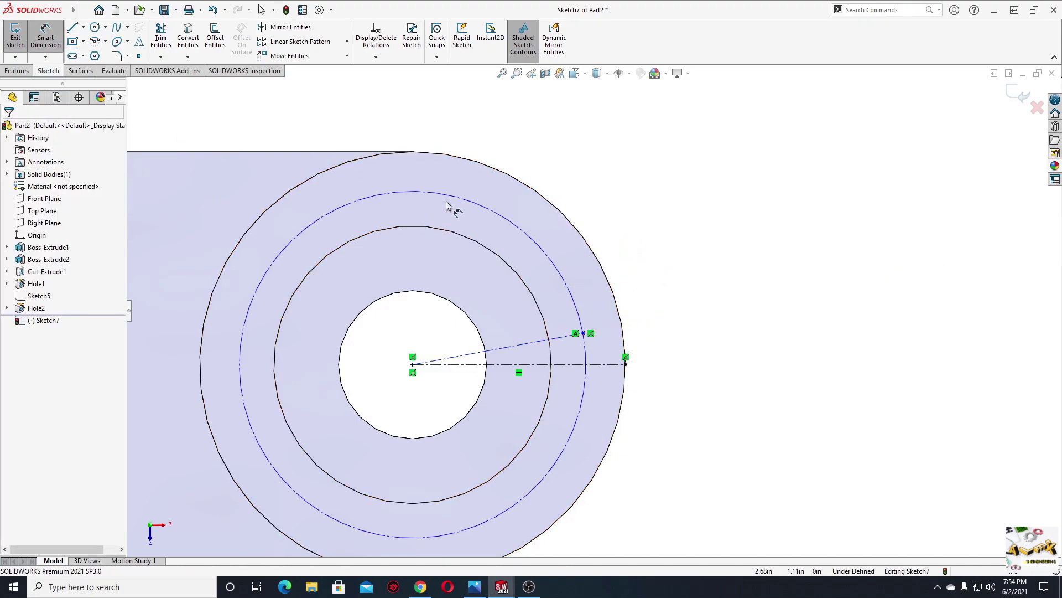
{"action": "left_click", "coordinate": [496, 213]}
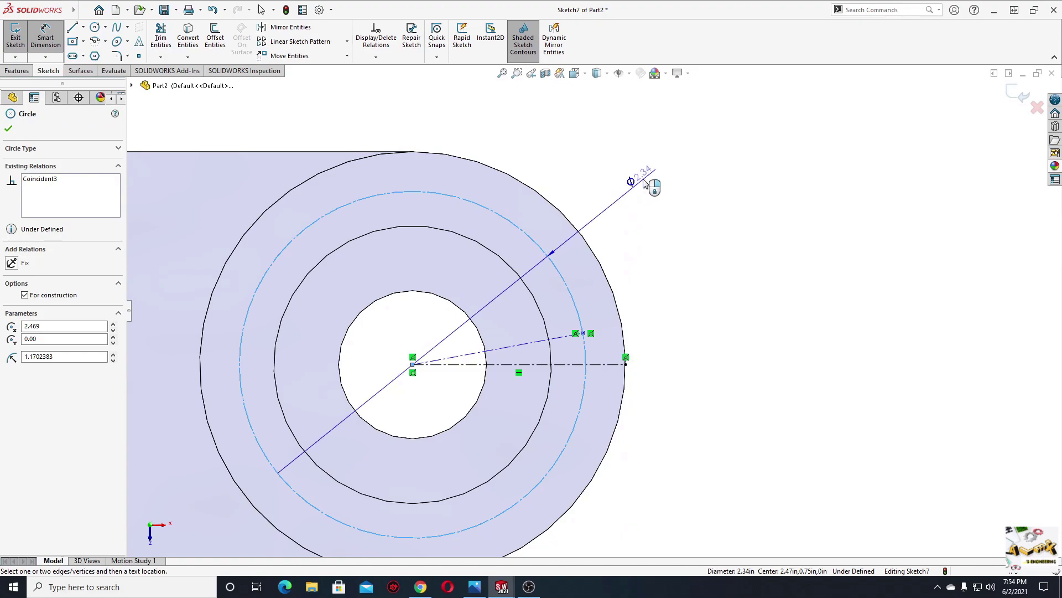
{"action": "left_click", "coordinate": [650, 176]}
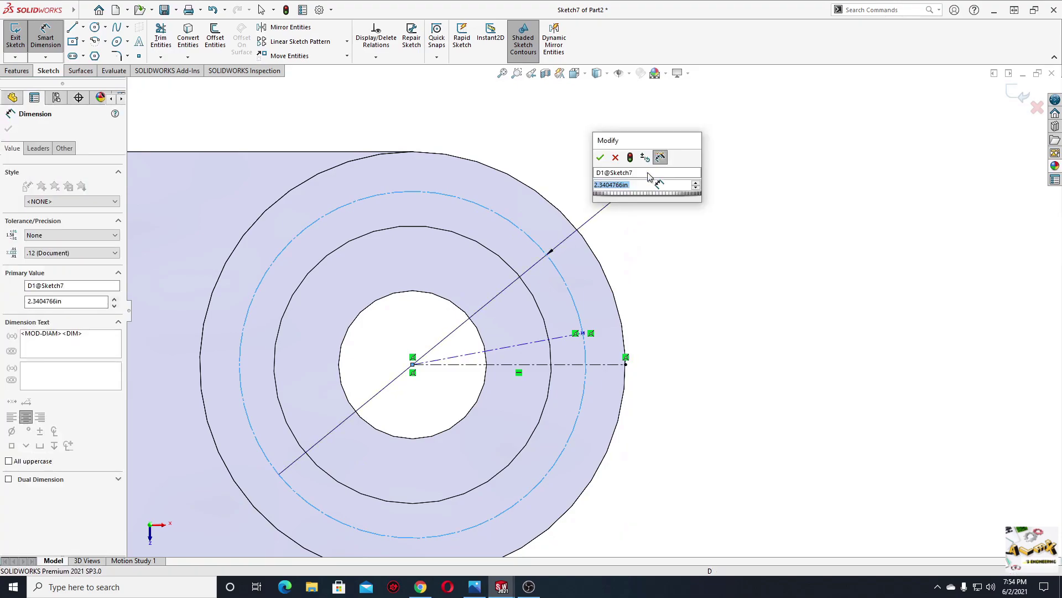
{"action": "type", "text": "2."}
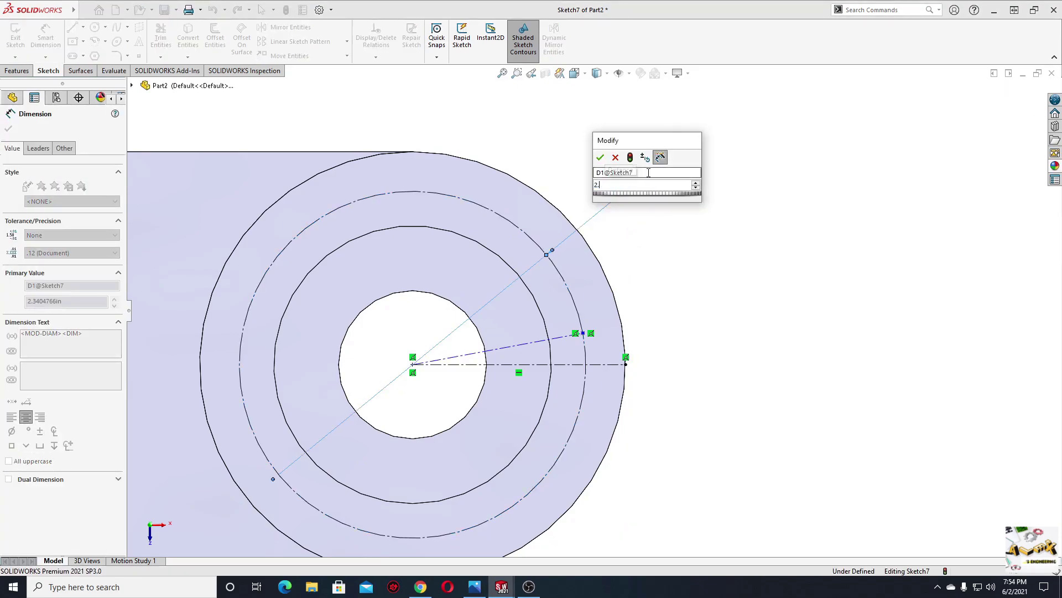
{"action": "type", "text": "374"}
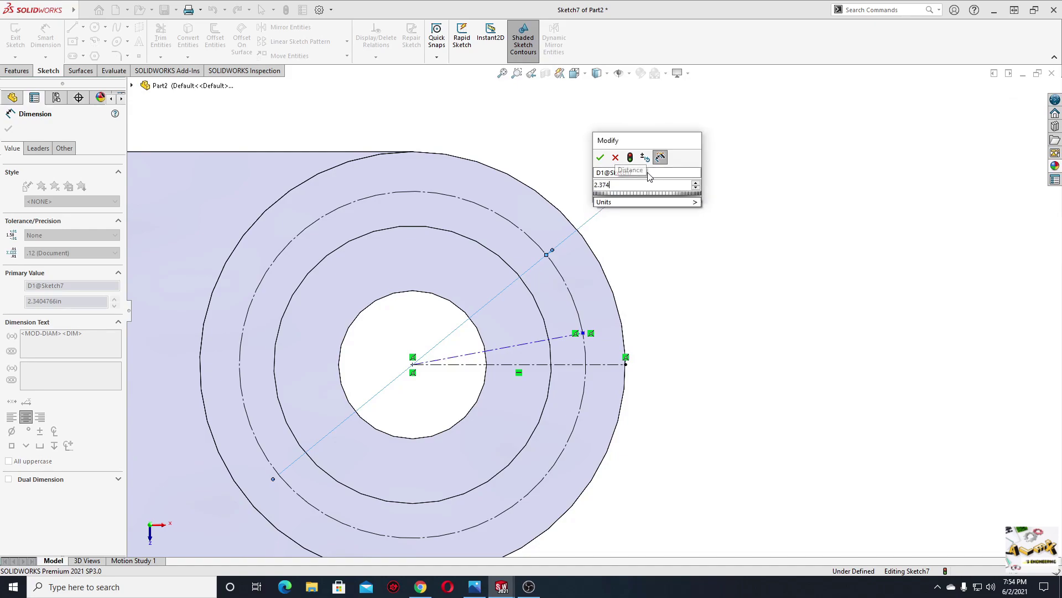
{"action": "key", "text": "Escape"}
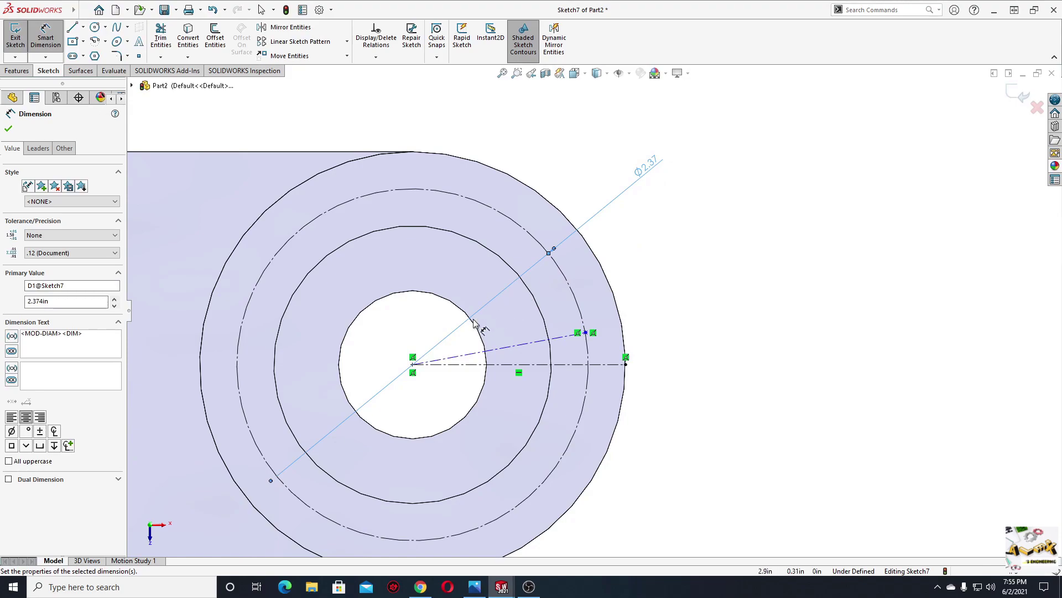
{"action": "double_click", "coordinate": [650, 163]}
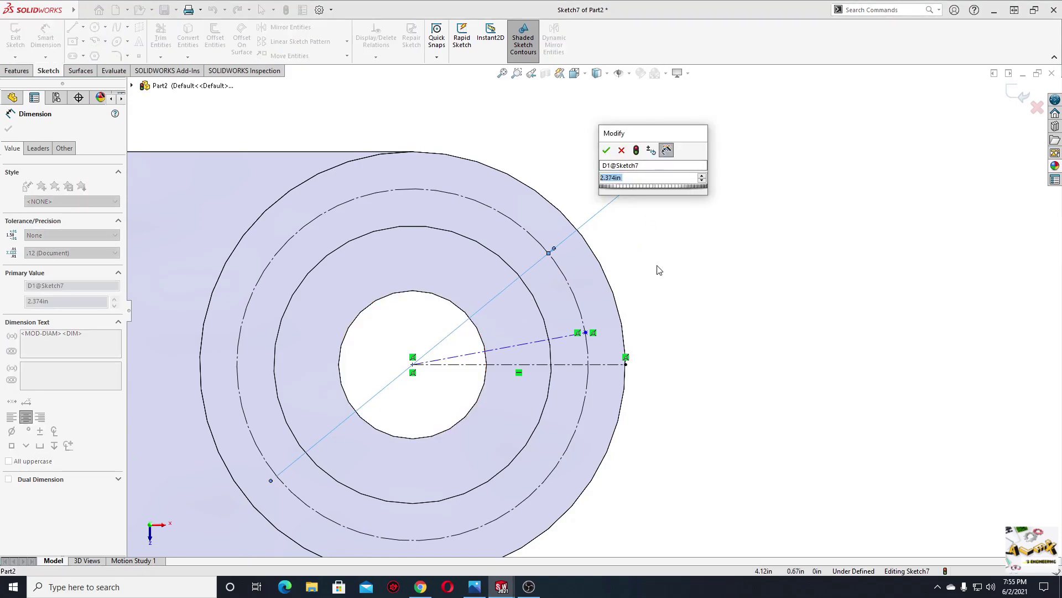
{"action": "type", "text": "2"}
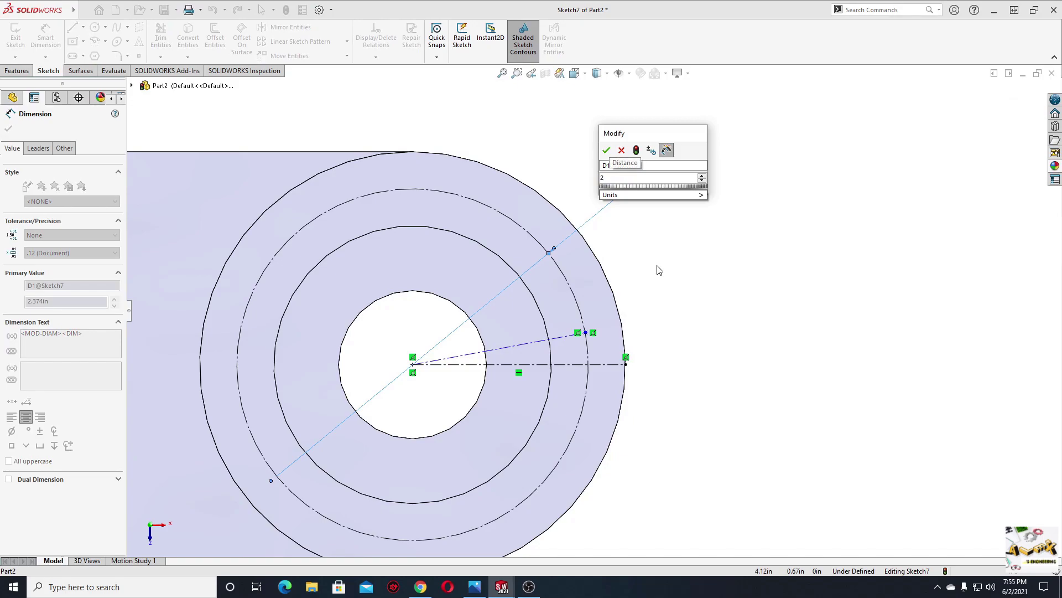
{"action": "type", "text": ".3"}
{"action": "type", "text": "75"}
{"action": "key", "text": "Return"}
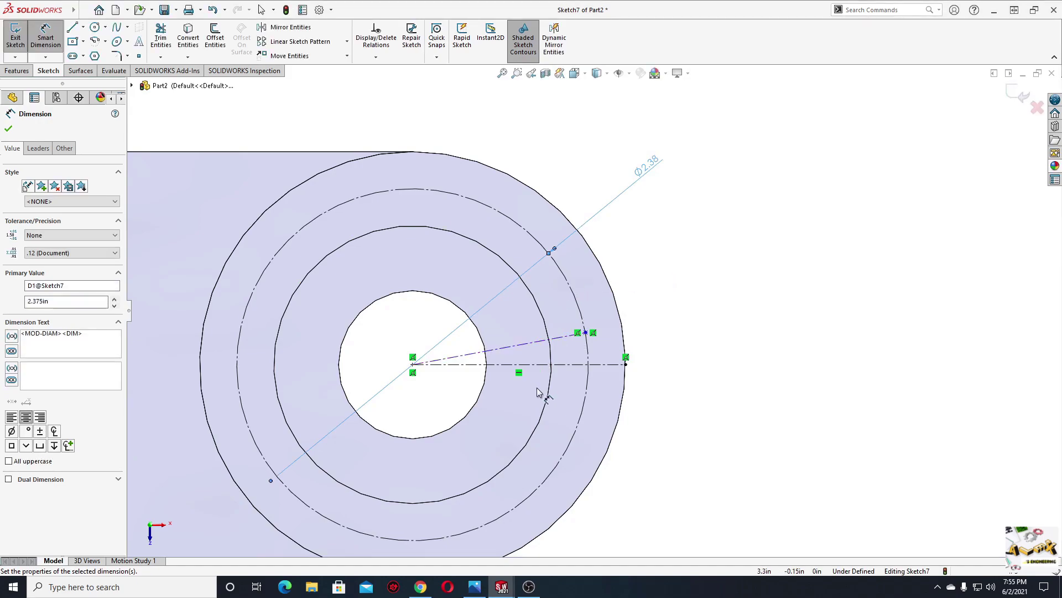
- Dimension the angle between the two centerlines to 15°, then orbit into a 3D view
{"action": "left_click", "coordinate": [568, 337]}
{"action": "left_click", "coordinate": [571, 364]}
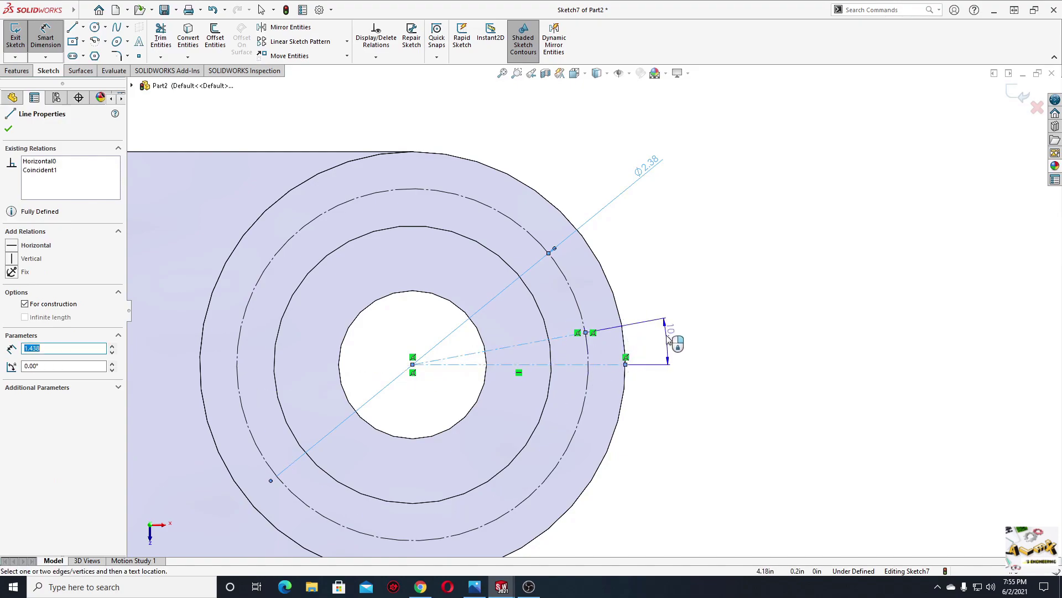
{"action": "left_click", "coordinate": [698, 359]}
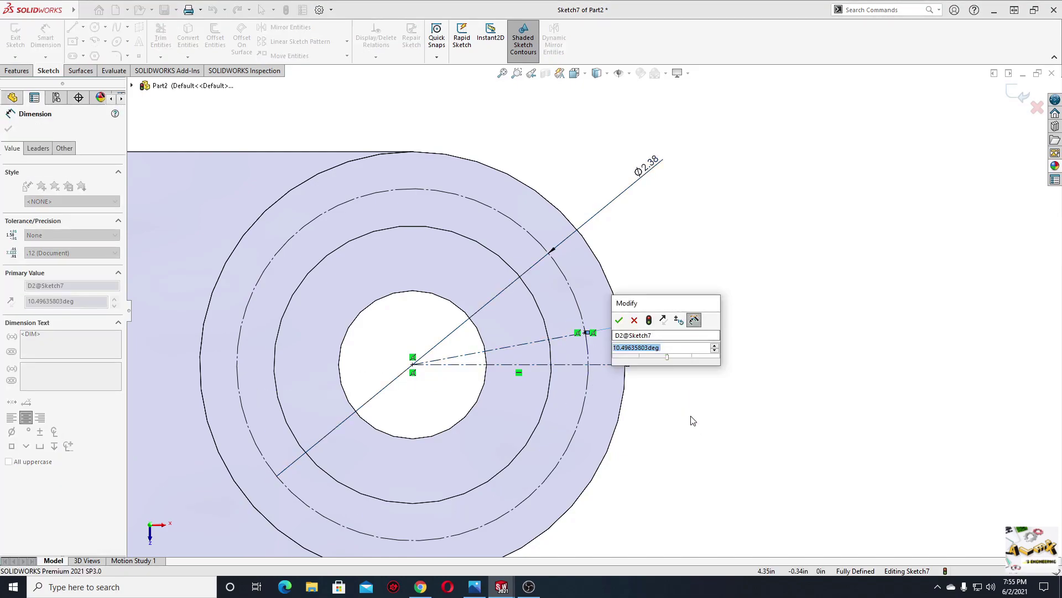
{"action": "type", "text": "15"}
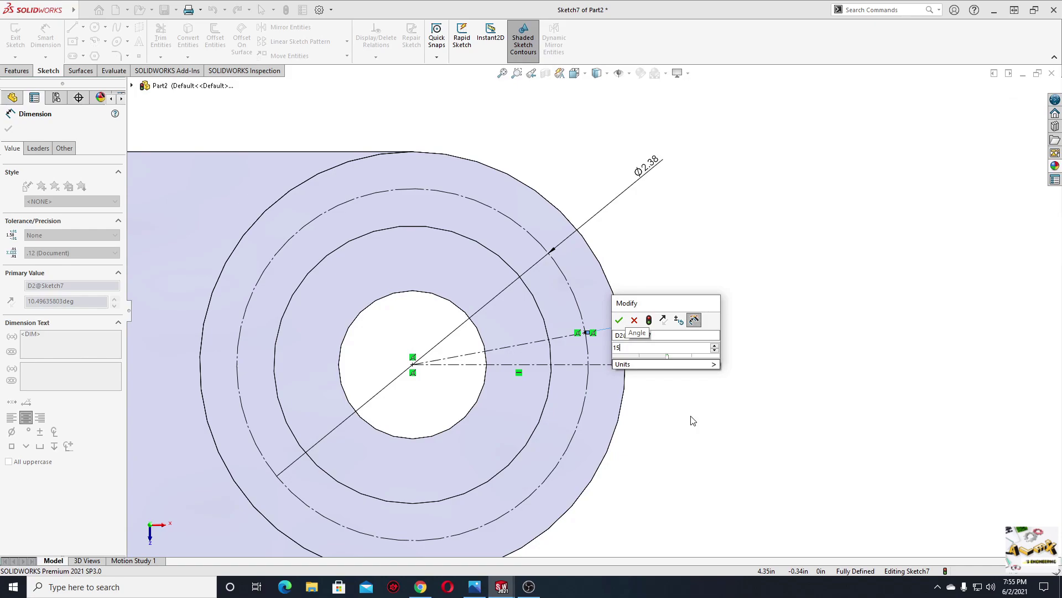
{"action": "key", "text": "Return"}
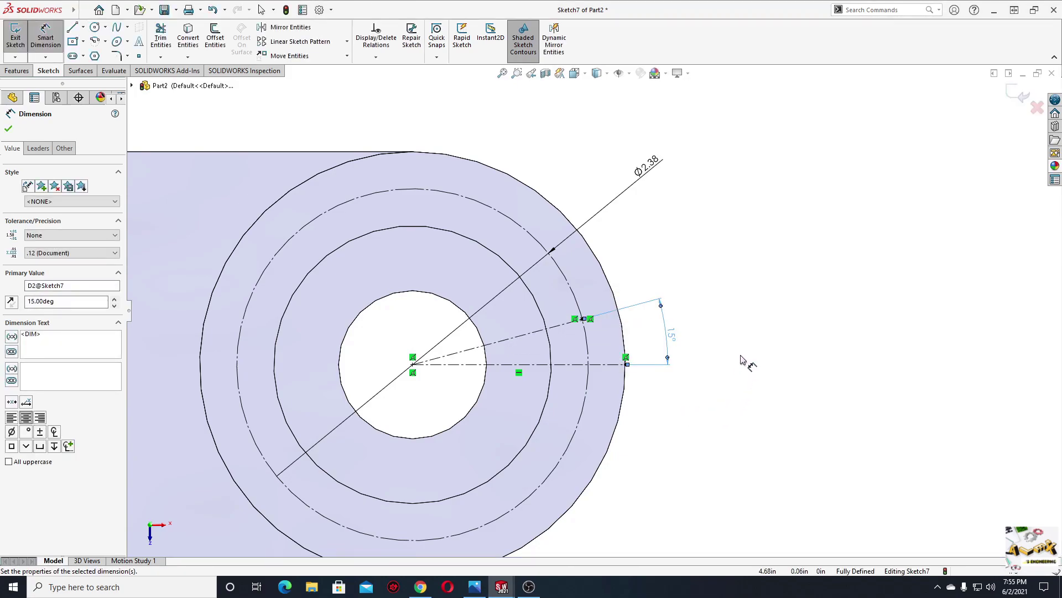
{"action": "right_click", "coordinate": [753, 317]}
{"action": "left_click", "coordinate": [785, 327]}
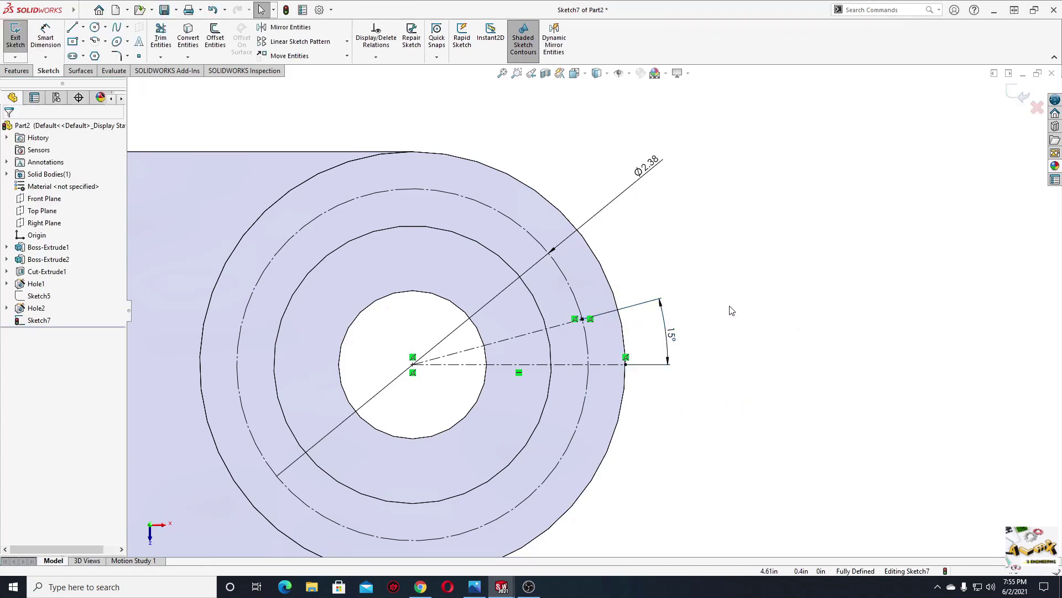
{"action": "scroll", "coordinate": [713, 303], "scroll_direction": "up", "scroll_amount": 2}
{"action": "scroll", "coordinate": [676, 386], "scroll_direction": "up", "scroll_amount": 2}
{"action": "middle_click_drag", "start_coordinate": [675, 387], "coordinate": [680, 267]}
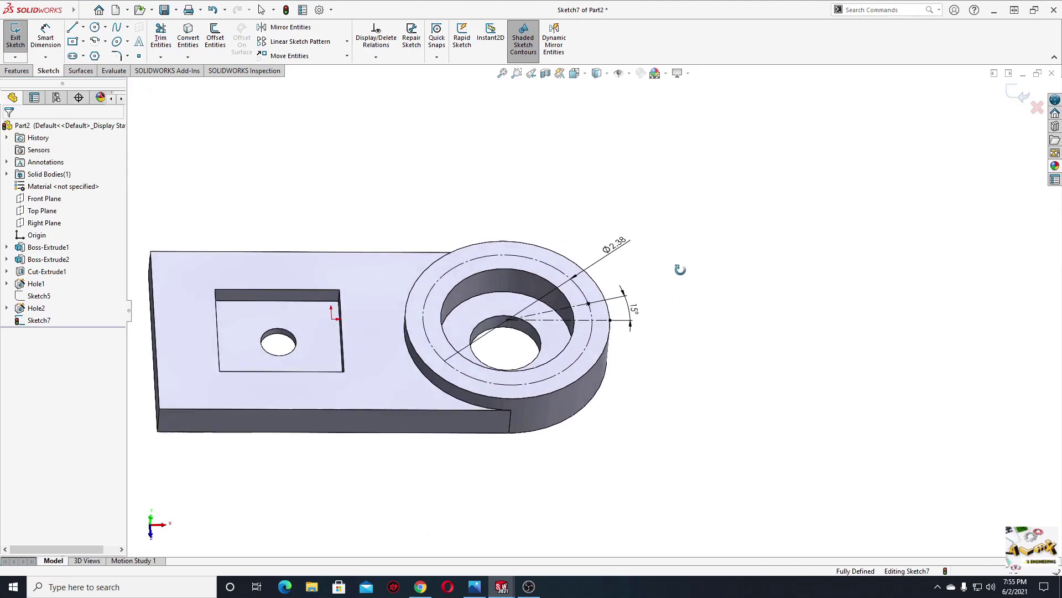
{"action": "scroll", "coordinate": [581, 310], "scroll_direction": "down", "scroll_amount": 2}
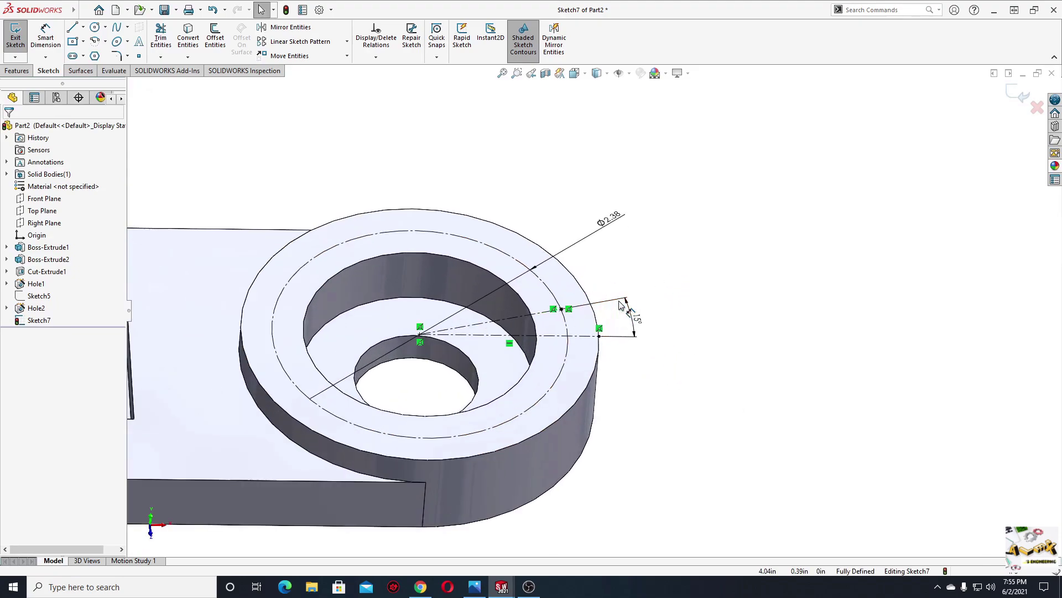
{"action": "left_click", "coordinate": [596, 331]}
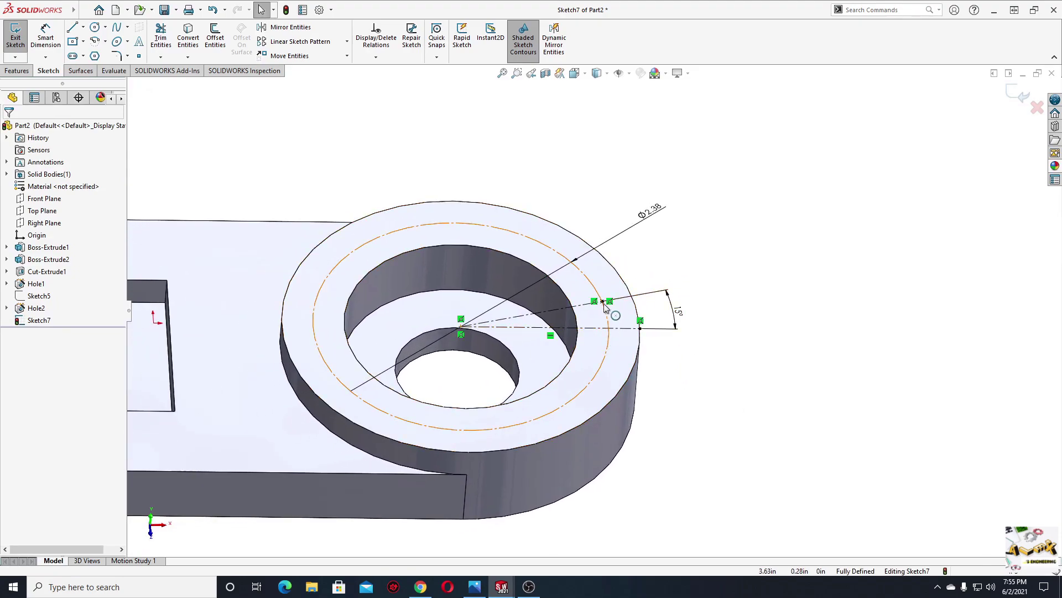
- Exit the sketch and start a new Hole Wizard feature with the tapped hole type
{"action": "left_click", "coordinate": [10, 51]}
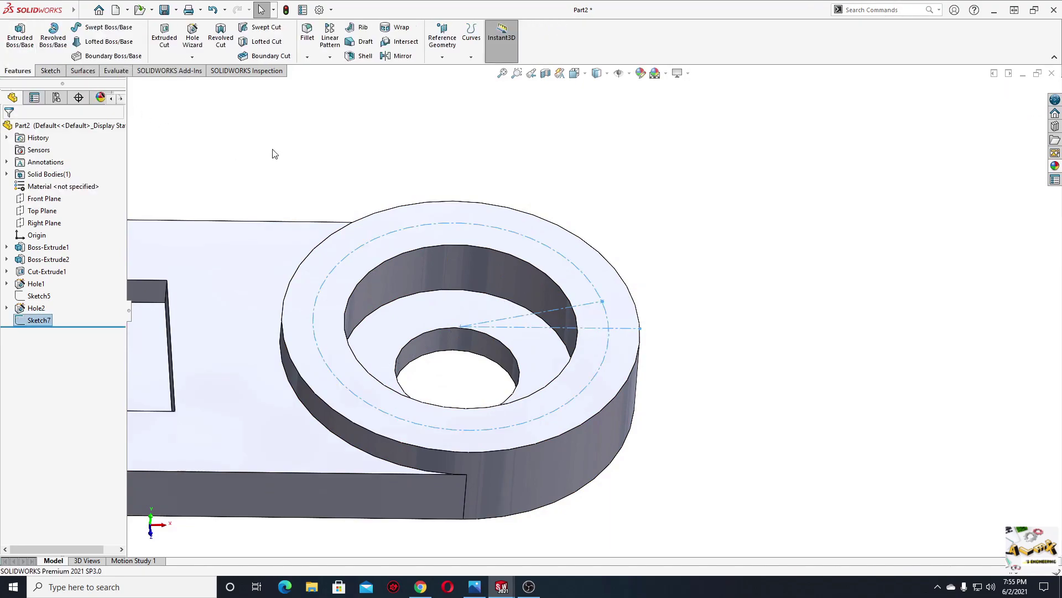
{"action": "mouse_move", "coordinate": [287, 176]}
{"action": "middle_mouse_down"}
{"action": "mouse_move", "coordinate": [327, 170]}
{"action": "mouse_move", "coordinate": [304, 214]}
{"action": "mouse_move", "coordinate": [271, 208]}
{"action": "middle_mouse_up"}
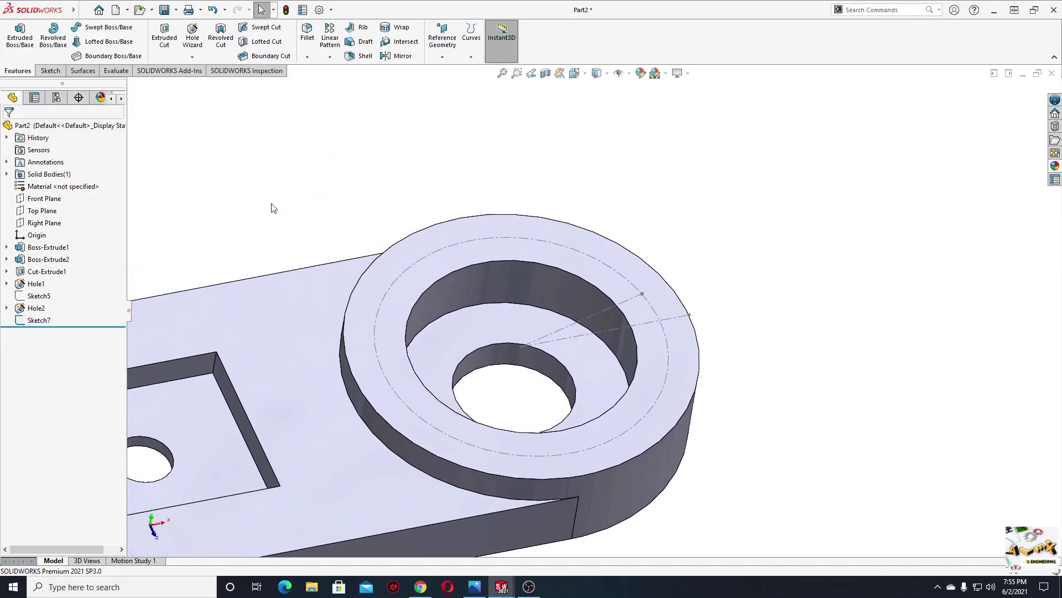
{"action": "left_click", "coordinate": [194, 35]}
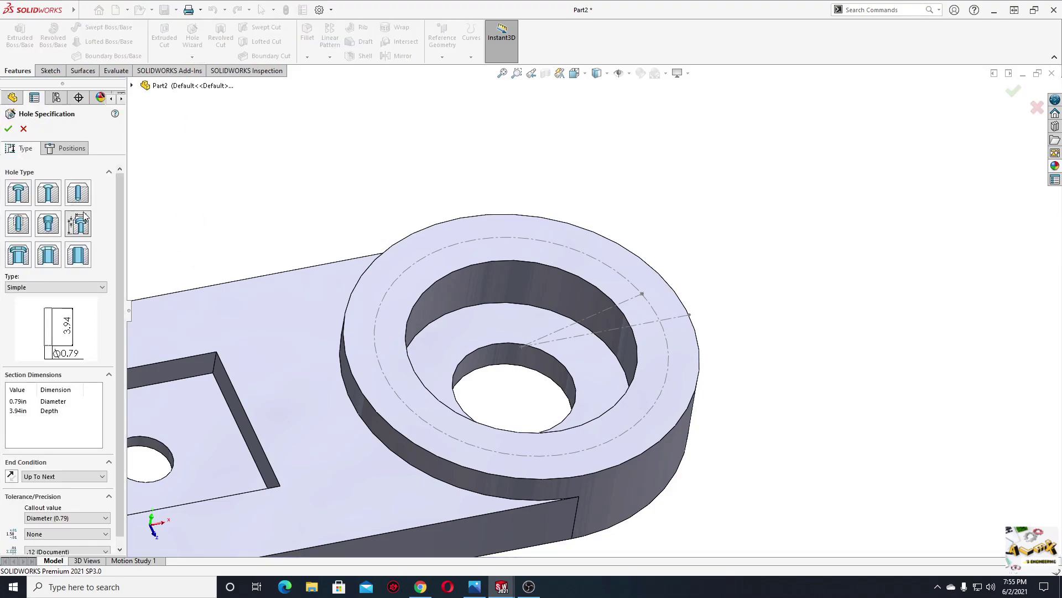
{"action": "left_click", "coordinate": [18, 224]}
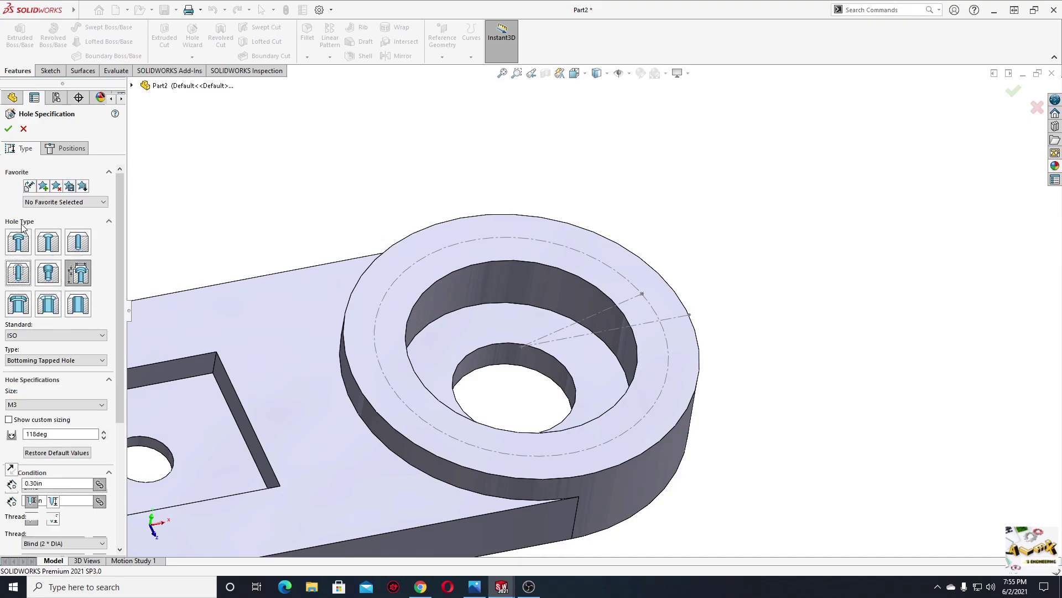
- Switch to ANSI Inch Tapped hole, browse the thread sizes, and bring up the Face Plate drawing
{"action": "left_click", "coordinate": [85, 337]}
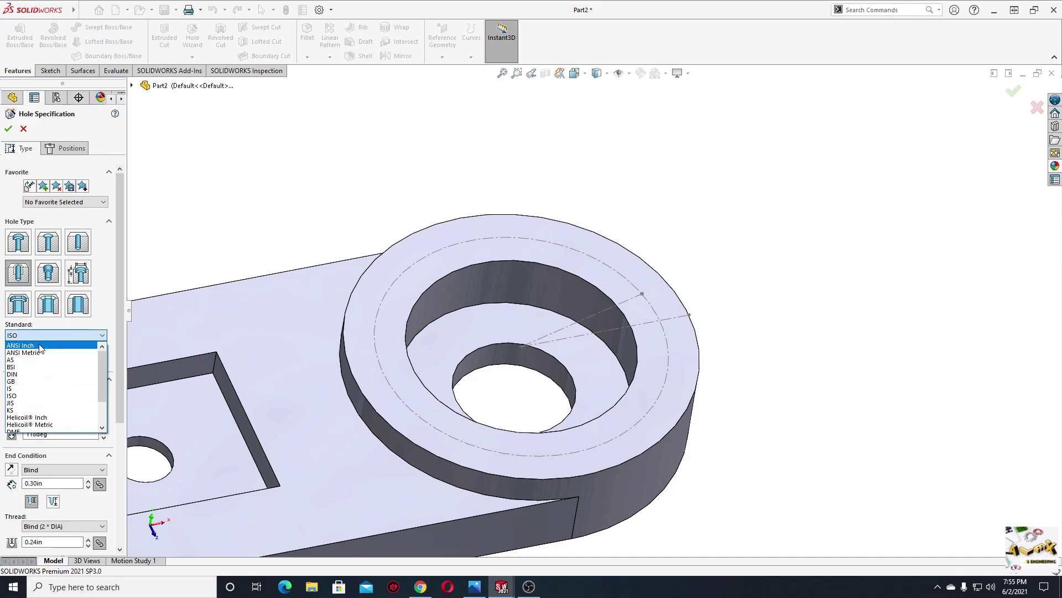
{"action": "left_click", "coordinate": [38, 344]}
{"action": "left_click", "coordinate": [87, 363]}
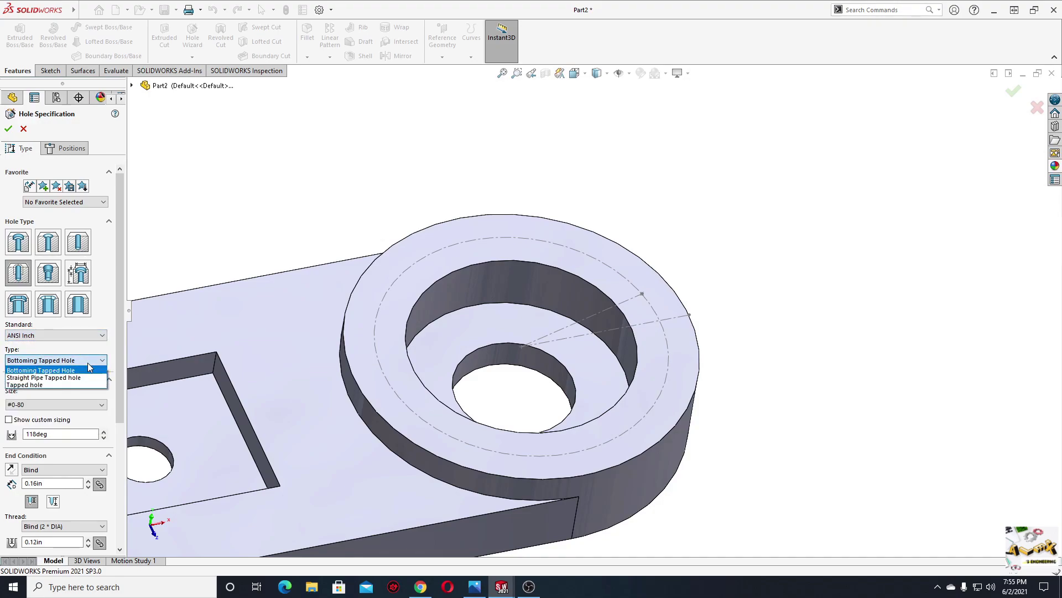
{"action": "left_click", "coordinate": [33, 379]}
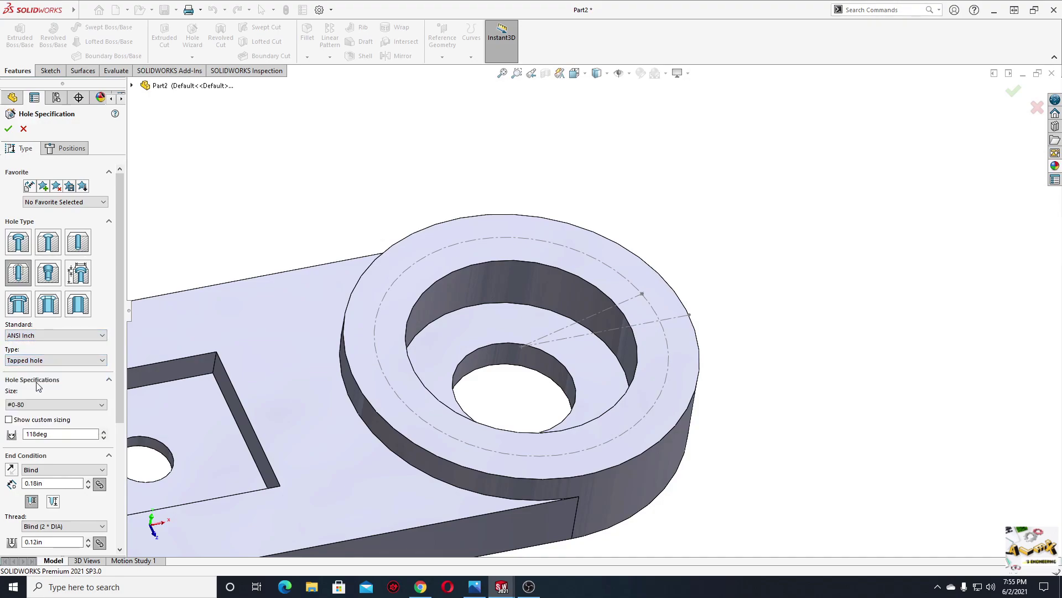
{"action": "left_click", "coordinate": [59, 405]}
{"action": "scroll", "coordinate": [74, 463], "scroll_direction": "down", "scroll_amount": 6}
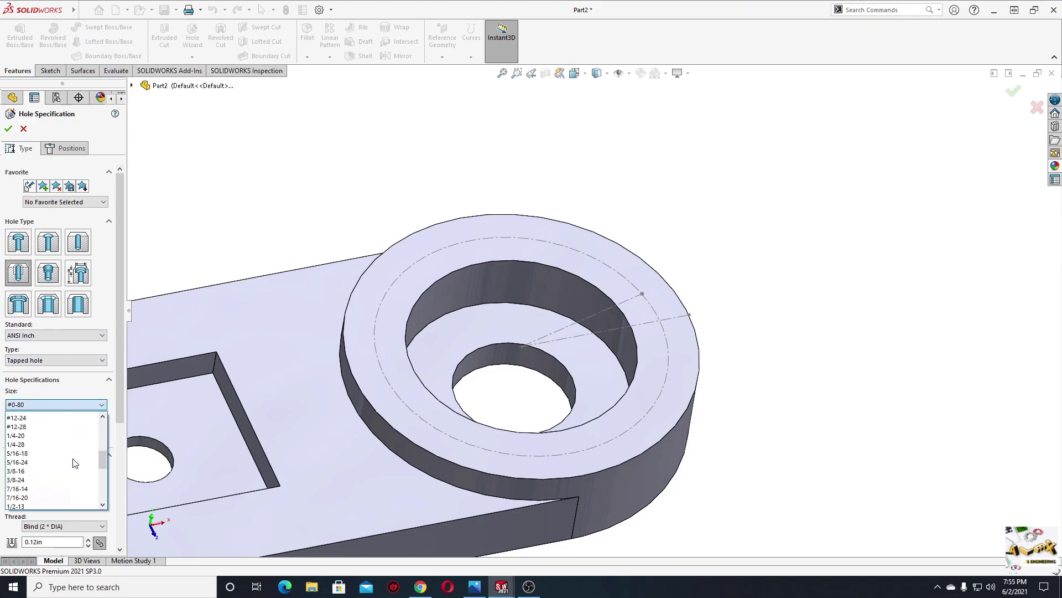
{"action": "scroll", "coordinate": [75, 463], "scroll_direction": "down", "scroll_amount": 3}
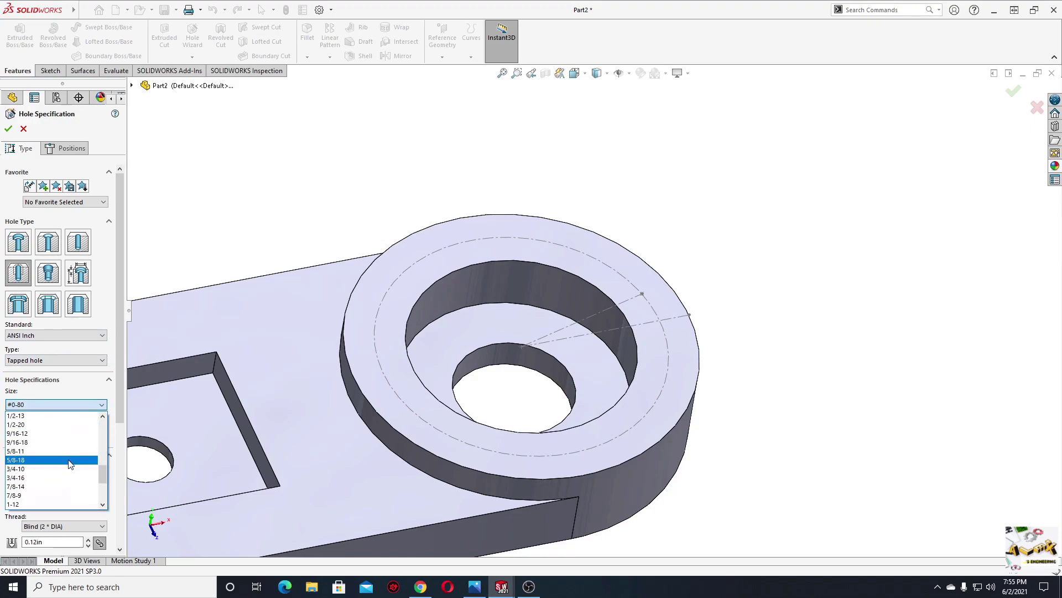
{"action": "left_click", "coordinate": [475, 587]}
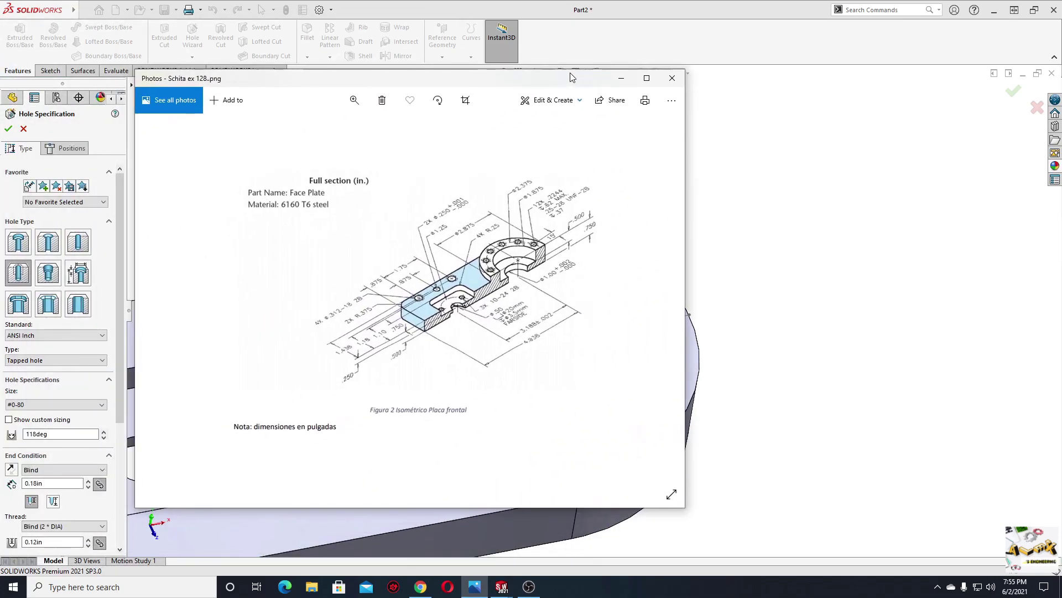
- Maximize the Face Plate drawing in Photos and zoom into the flange hole callouts, then minimize it
{"action": "left_click", "coordinate": [646, 78]}
{"action": "scroll", "coordinate": [666, 243], "scroll_direction": "up", "scroll_amount": 2}
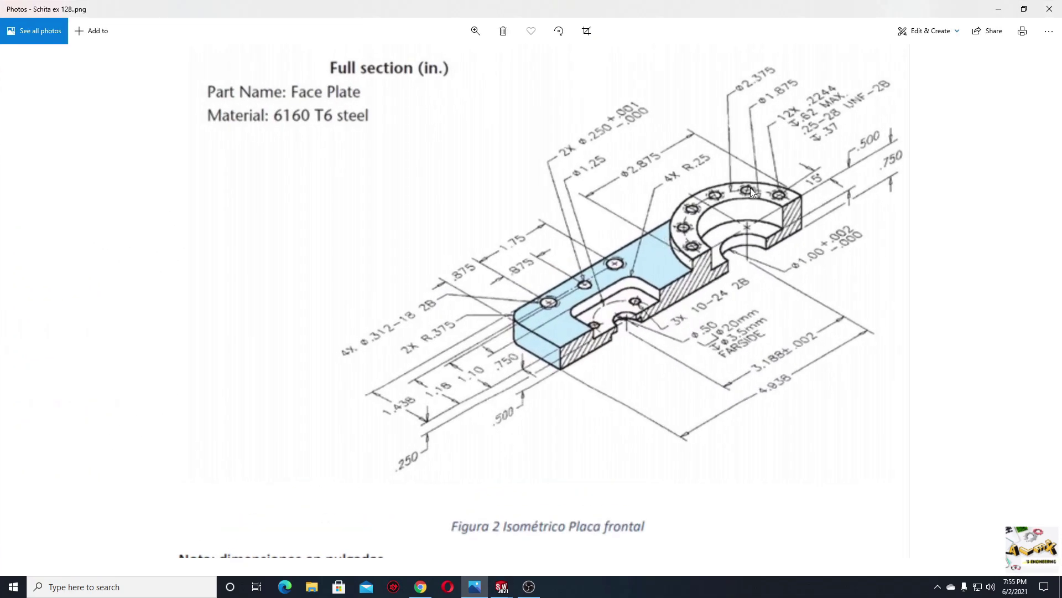
{"action": "scroll", "coordinate": [750, 187], "scroll_direction": "up", "scroll_amount": 2}
{"action": "scroll", "coordinate": [727, 230], "scroll_direction": "up", "scroll_amount": 1}
{"action": "left_click", "coordinate": [1024, 9]}
{"action": "left_click", "coordinate": [620, 78]}
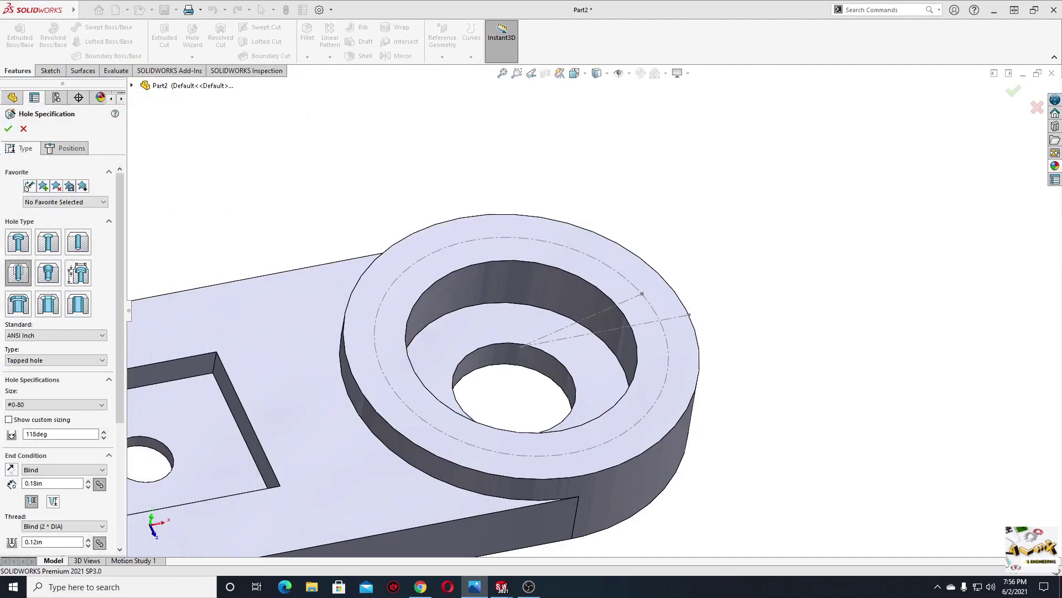
- Choose the 1/4-28 thread size for the tapped hole
{"action": "left_click", "coordinate": [60, 405]}
{"action": "scroll", "coordinate": [59, 470], "scroll_direction": "down", "scroll_amount": 3}
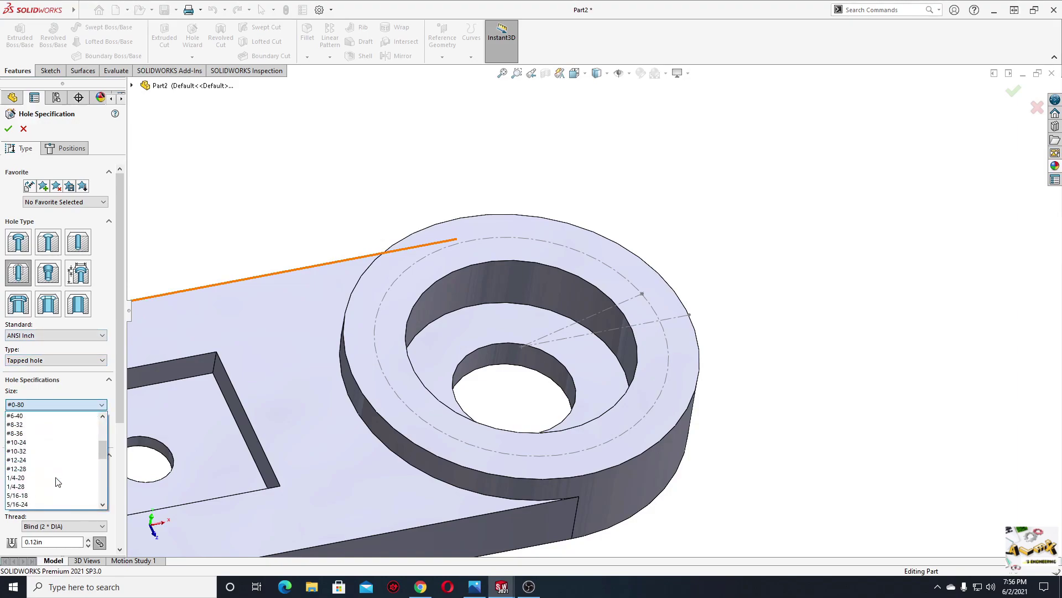
{"action": "scroll", "coordinate": [58, 481], "scroll_direction": "down", "scroll_amount": 2}
{"action": "scroll", "coordinate": [43, 439], "scroll_direction": "down", "scroll_amount": 1}
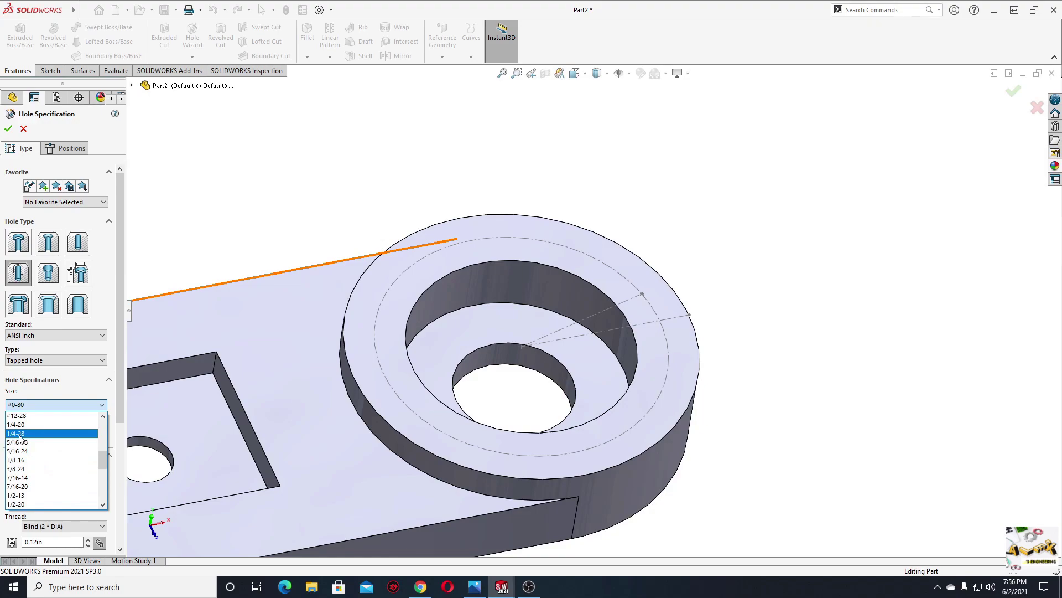
{"action": "left_click", "coordinate": [21, 434]}
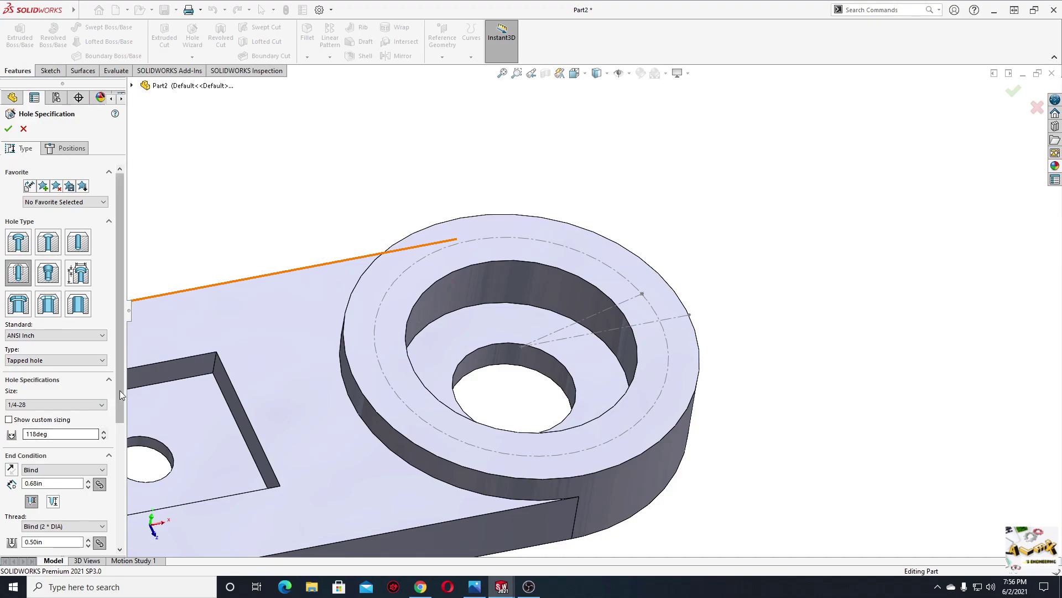
{"action": "left_click_drag", "start_coordinate": [120, 362], "coordinate": [114, 413]}
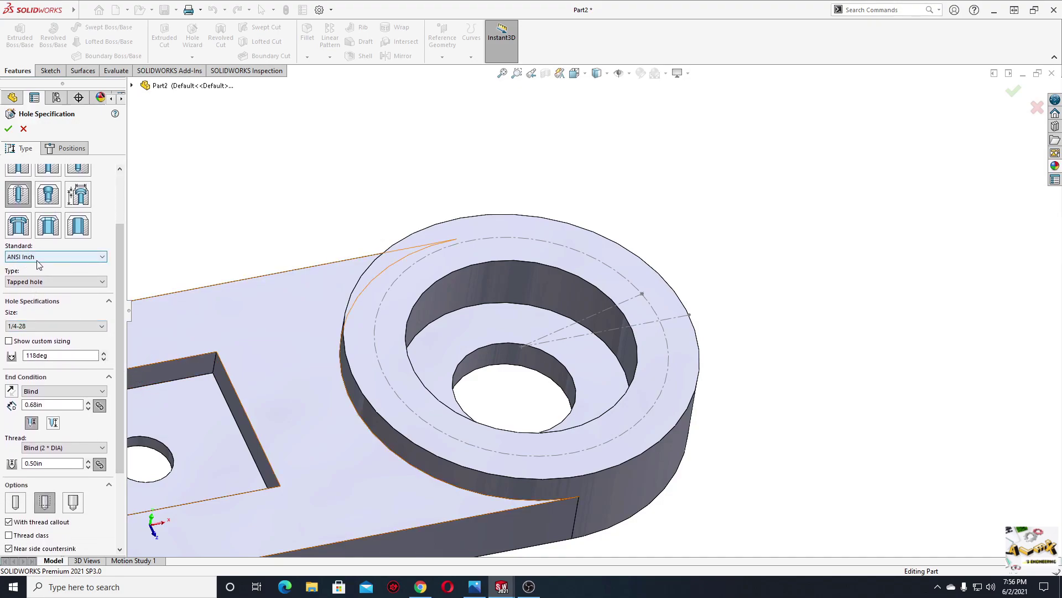
{"action": "left_click_drag", "start_coordinate": [119, 350], "coordinate": [114, 380]}
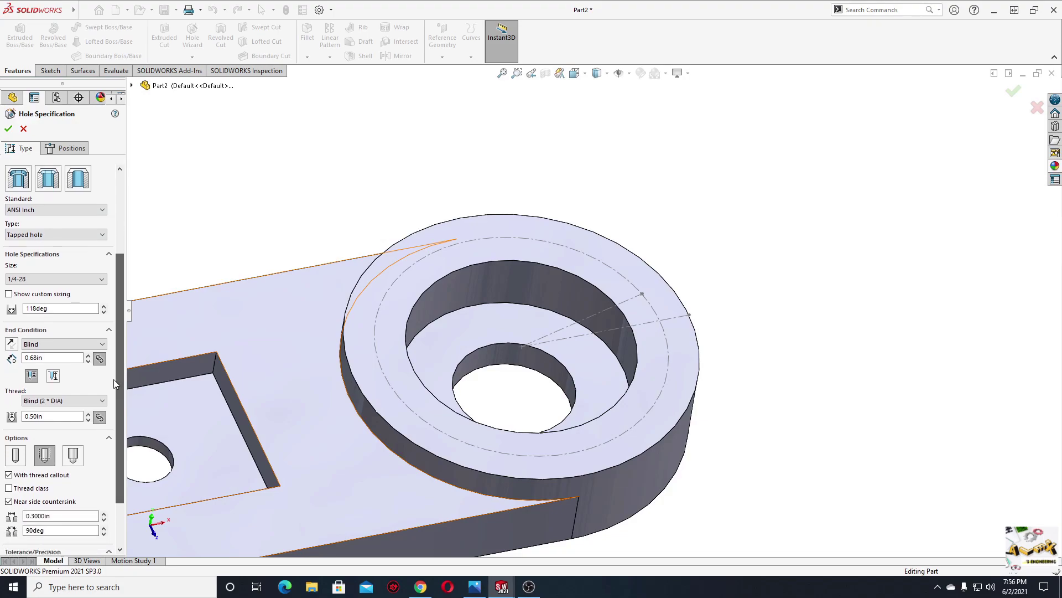
- Keep Blind with 0.62 in drill depth and 0.37 in thread depth, and disable the near-side countersink
{"action": "left_click", "coordinate": [50, 344]}
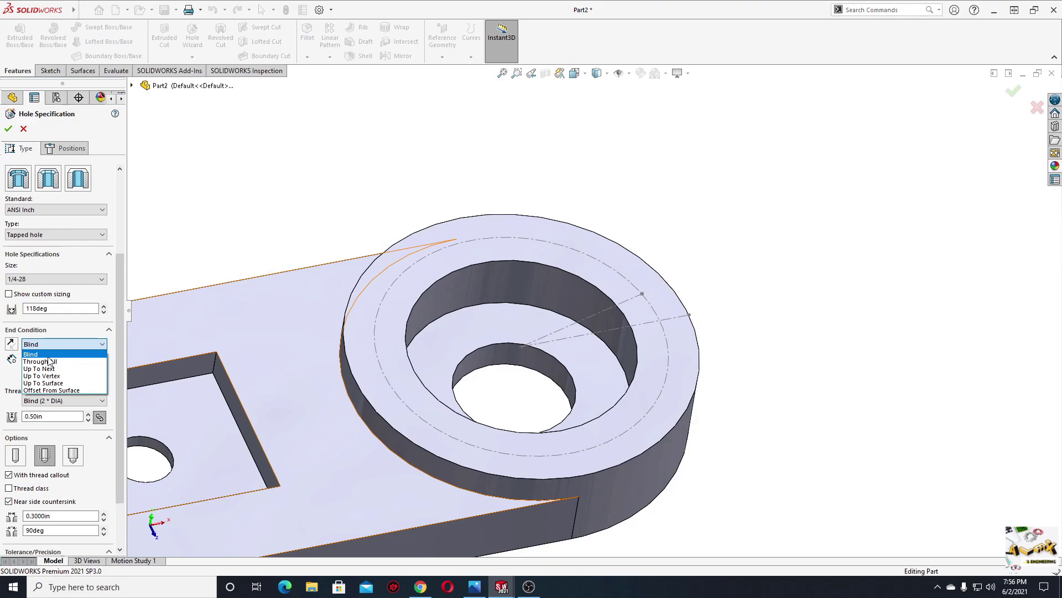
{"action": "left_click", "coordinate": [48, 355]}
{"action": "double_click", "coordinate": [50, 358]}
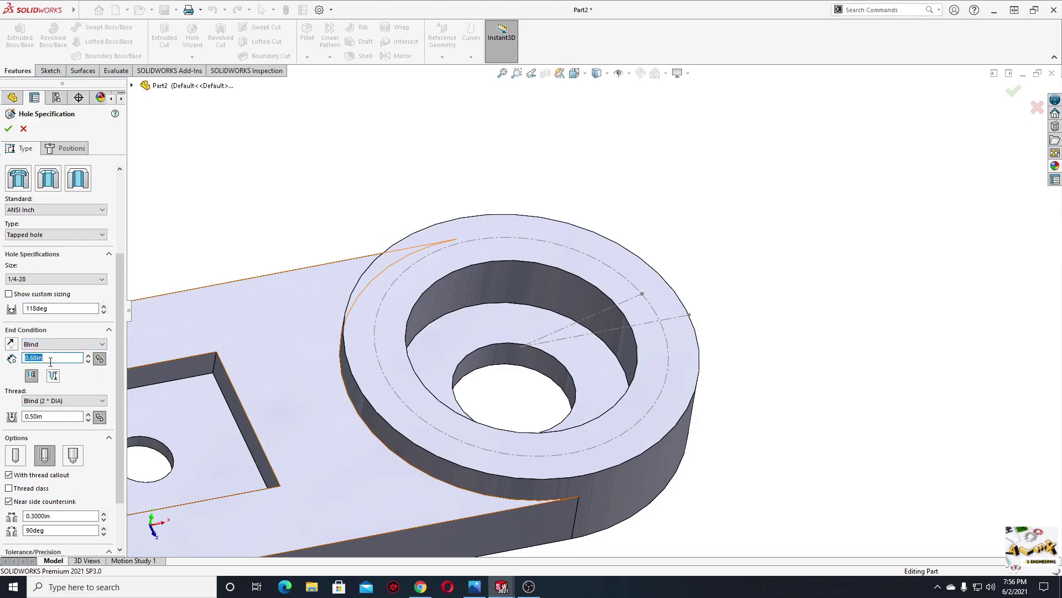
{"action": "type", "text": "0"}
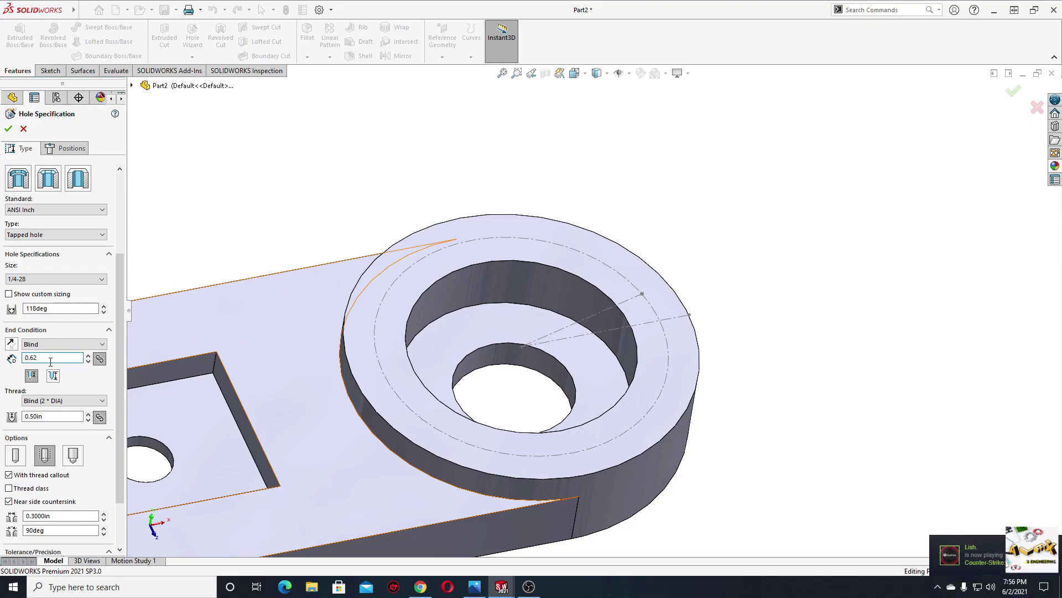
{"action": "left_click", "coordinate": [59, 418]}
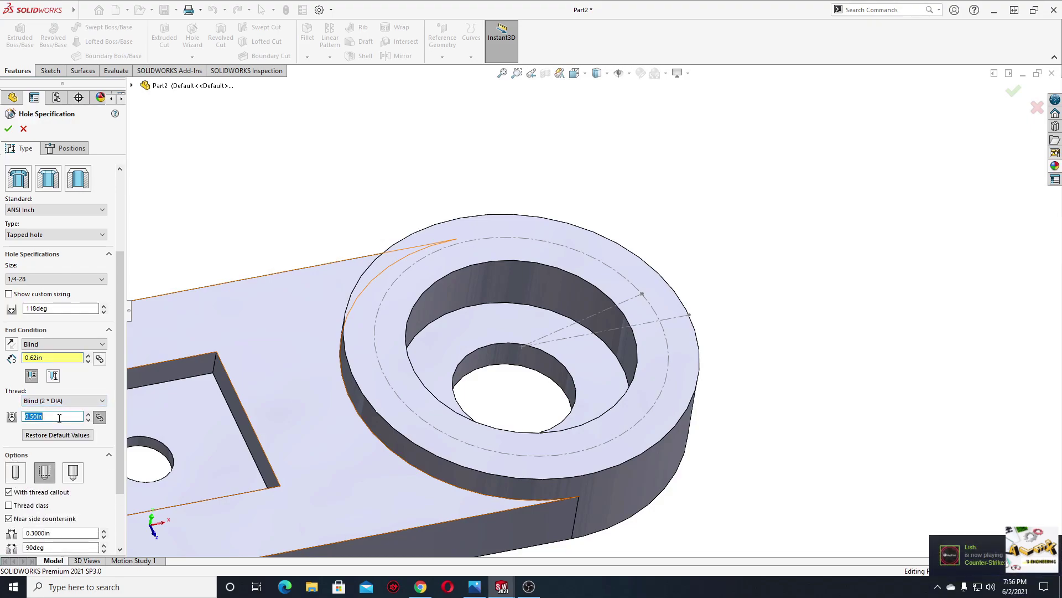
{"action": "type", "text": "0.3"}
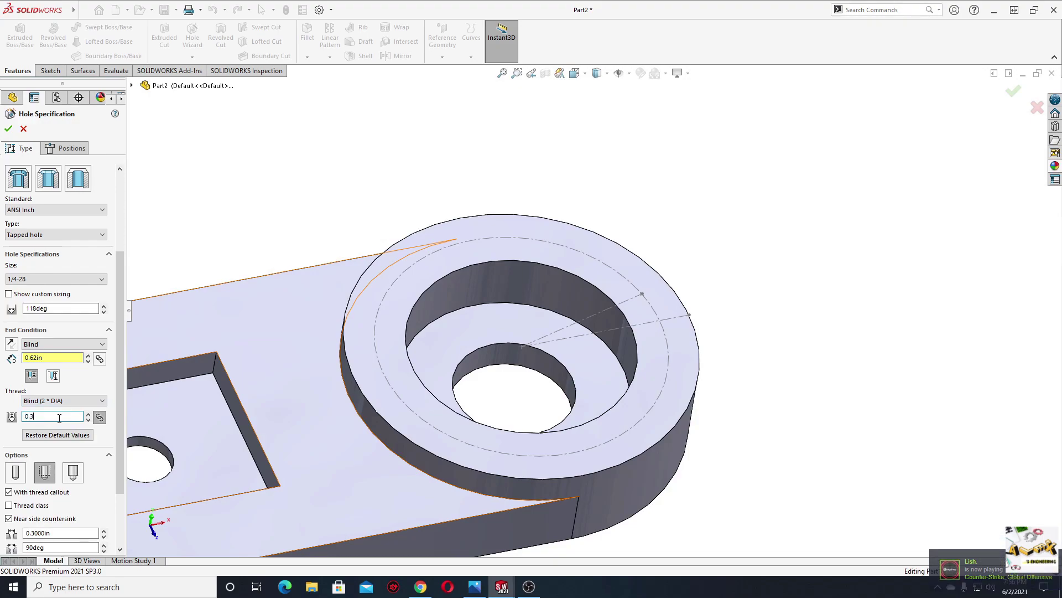
{"action": "type", "text": "7"}
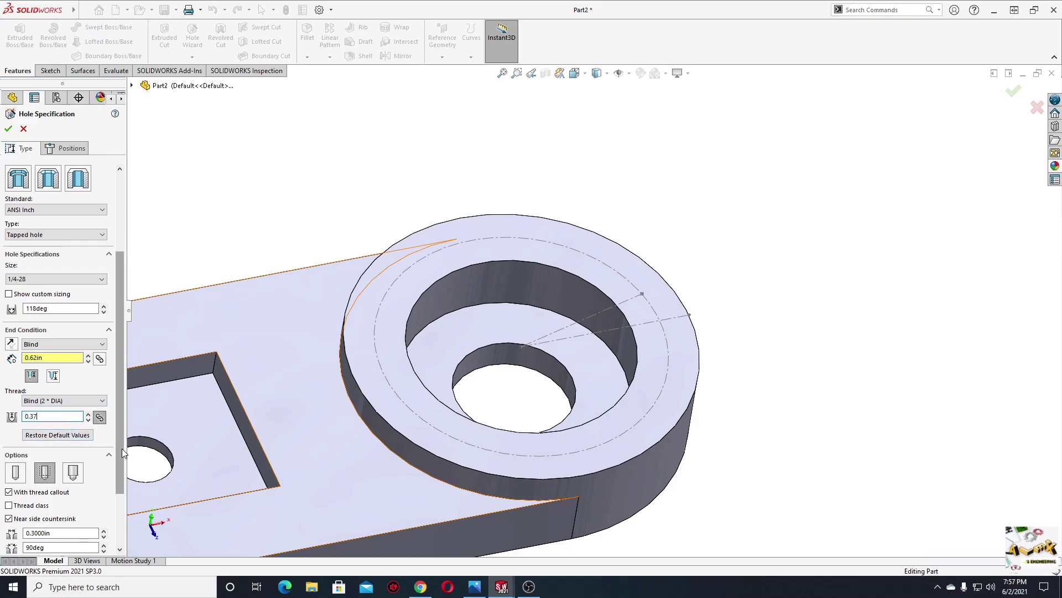
{"action": "scroll", "coordinate": [117, 456], "scroll_direction": "down", "scroll_amount": 2}
{"action": "left_click", "coordinate": [9, 465]}
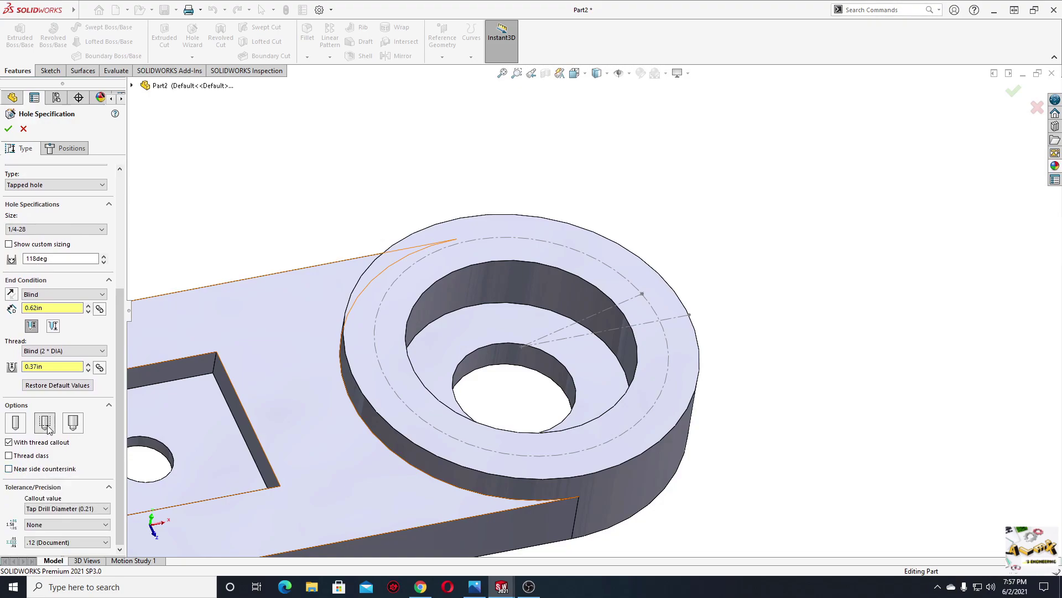
{"action": "left_click_drag", "start_coordinate": [118, 471], "coordinate": [120, 336]}
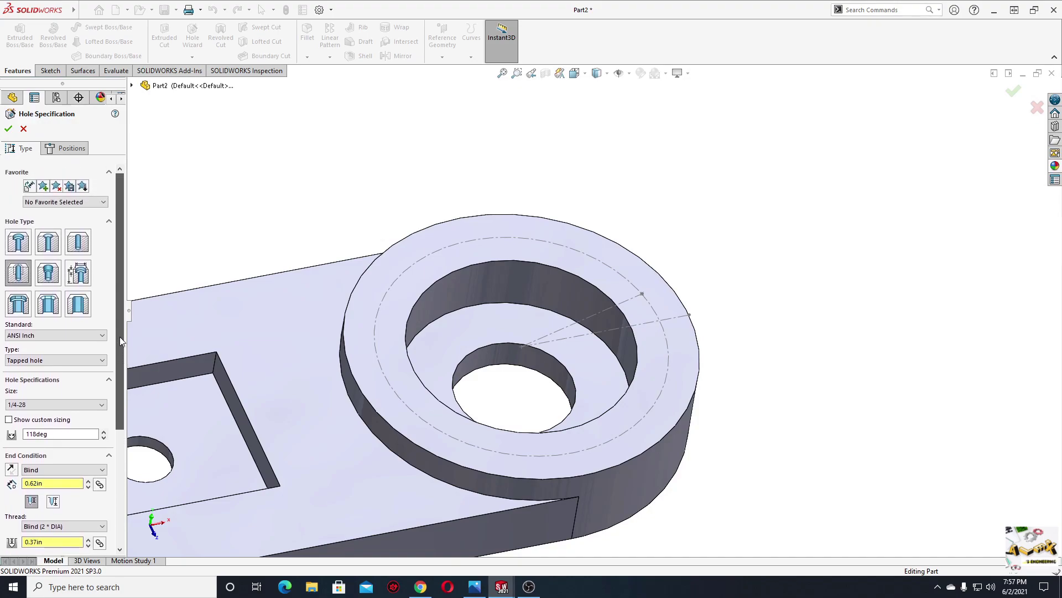
- Place the 1/4-28 tapped hole at a point on the flange's bolt circle and confirm it
{"action": "left_click", "coordinate": [69, 154]}
{"action": "left_click", "coordinate": [58, 250]}
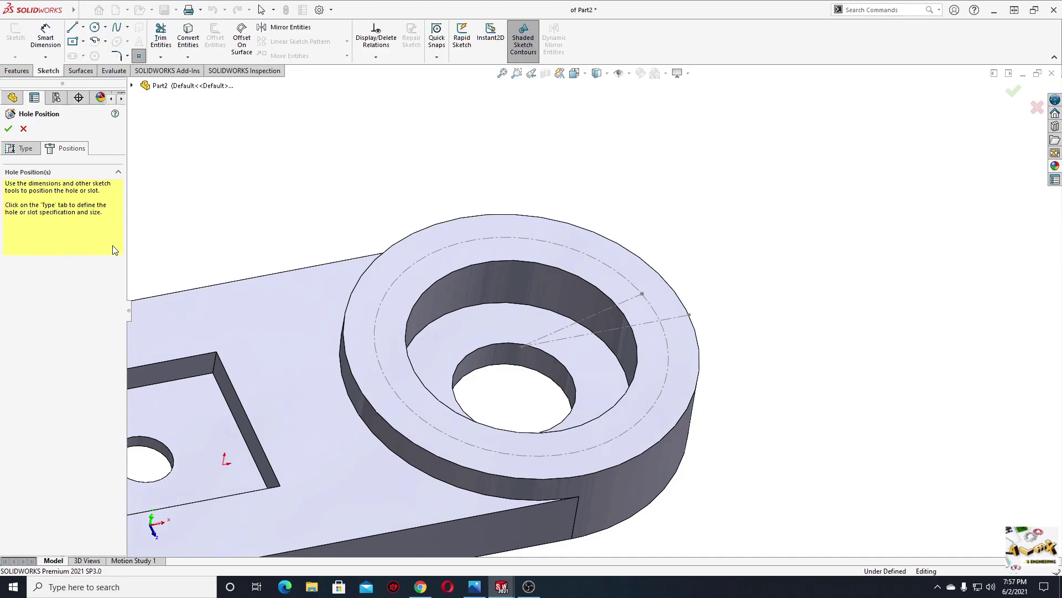
{"action": "left_click", "coordinate": [642, 294]}
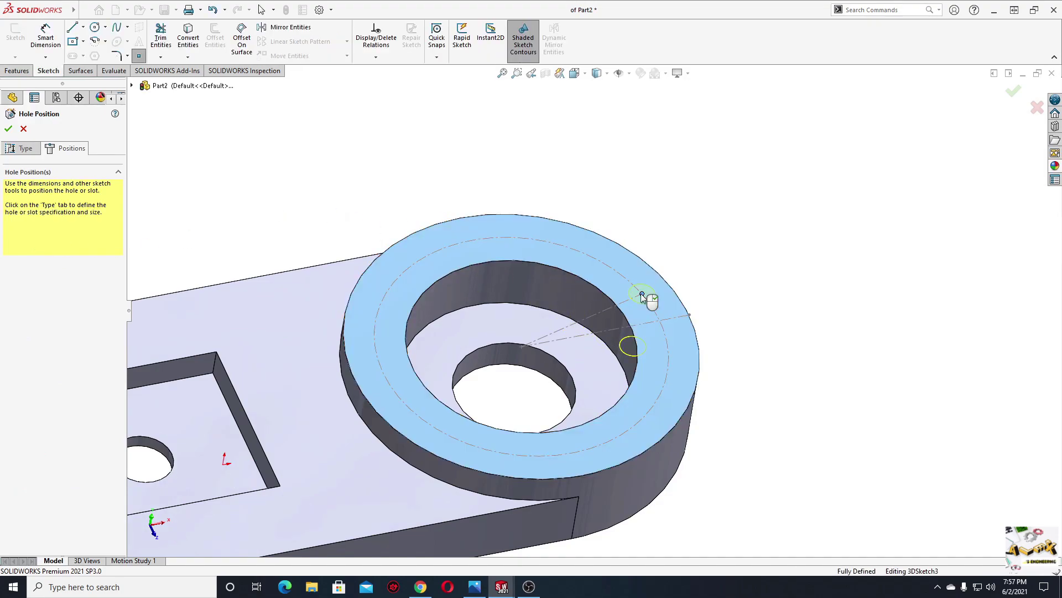
{"action": "left_click", "coordinate": [8, 131]}
{"action": "mouse_move", "coordinate": [420, 255]}
{"action": "middle_mouse_down"}
{"action": "mouse_move", "coordinate": [441, 242]}
{"action": "mouse_move", "coordinate": [716, 258]}
{"action": "middle_mouse_up"}
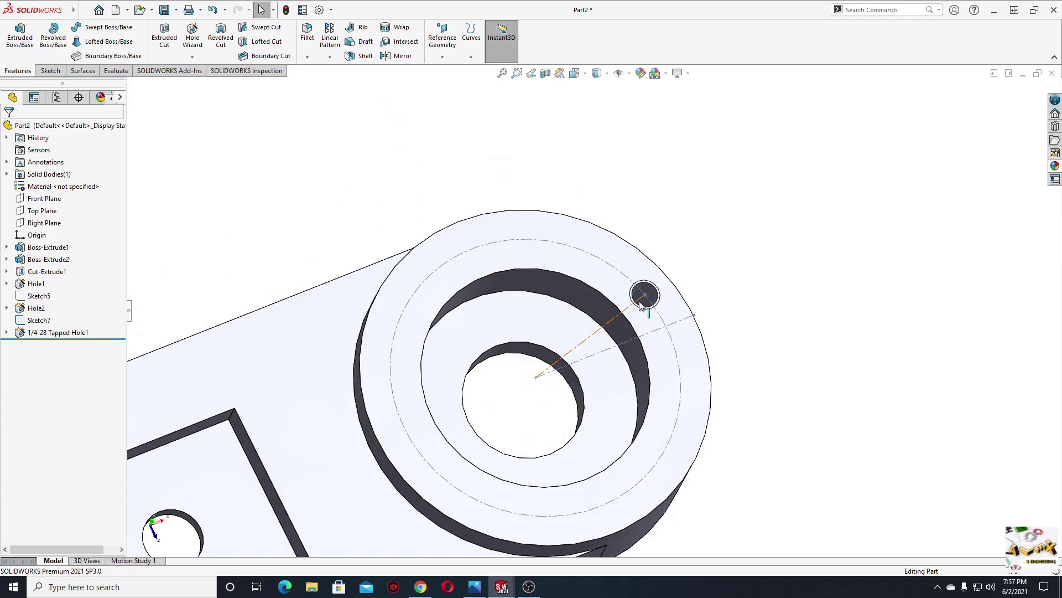
{"action": "middle_click_drag", "start_coordinate": [519, 243], "coordinate": [463, 214], "text": "ctrl"}
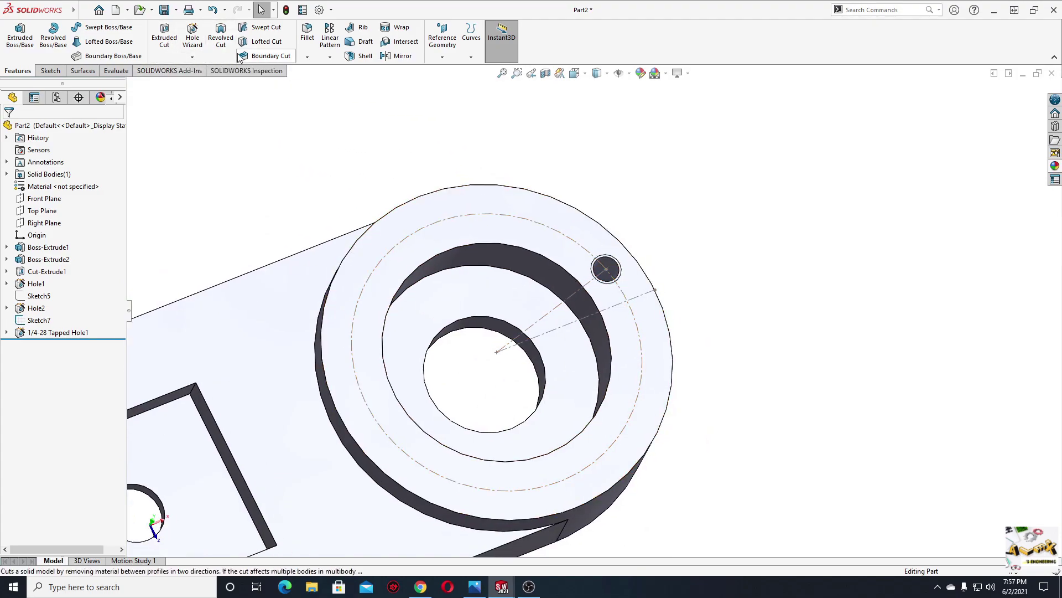
- Circular-pattern the tapped hole 12 times around the flange's outer circular edge
{"action": "left_click", "coordinate": [330, 57]}
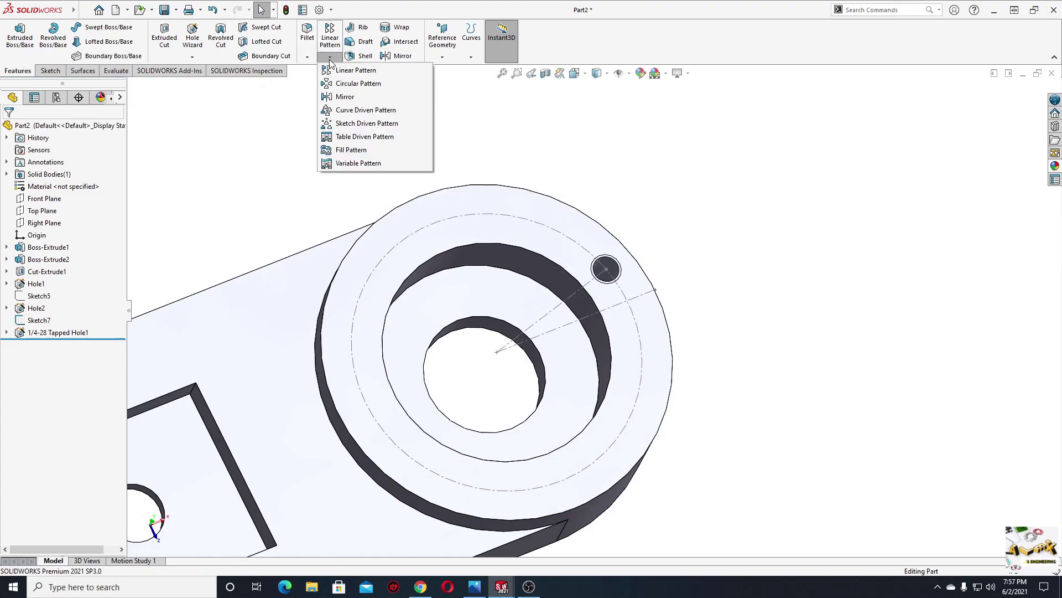
{"action": "left_click", "coordinate": [343, 84]}
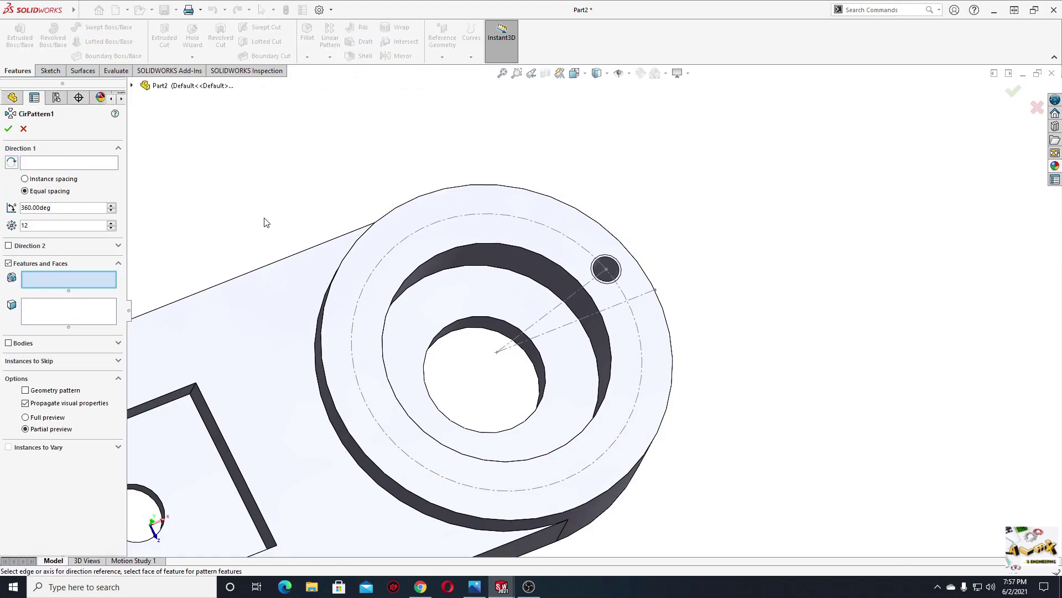
{"action": "left_click", "coordinate": [426, 195]}
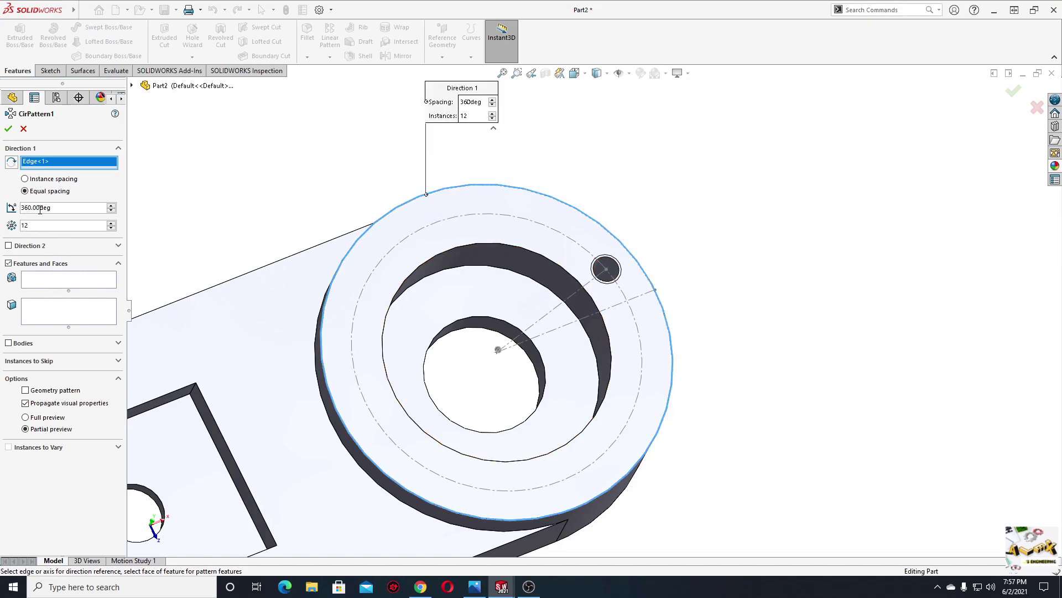
{"action": "left_click", "coordinate": [61, 281]}
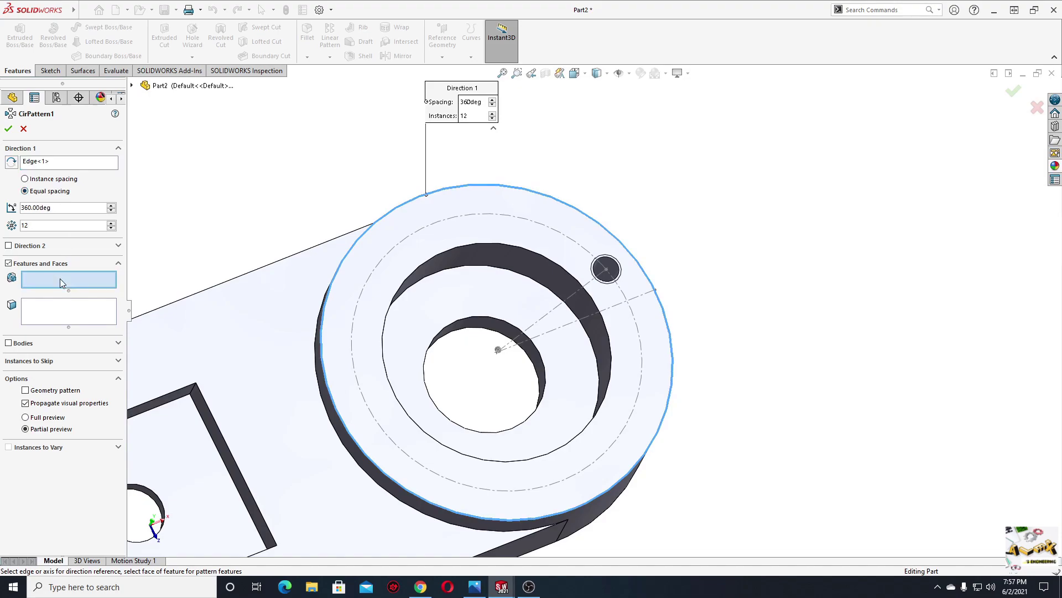
{"action": "left_click", "coordinate": [613, 271]}
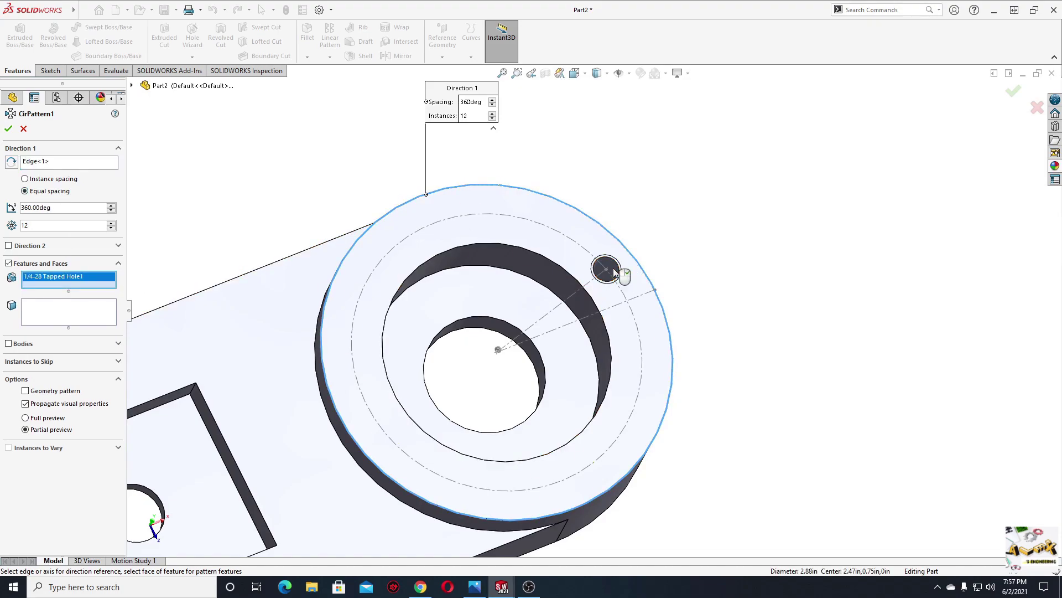
{"action": "middle_click_drag", "start_coordinate": [488, 300], "coordinate": [487, 260]}
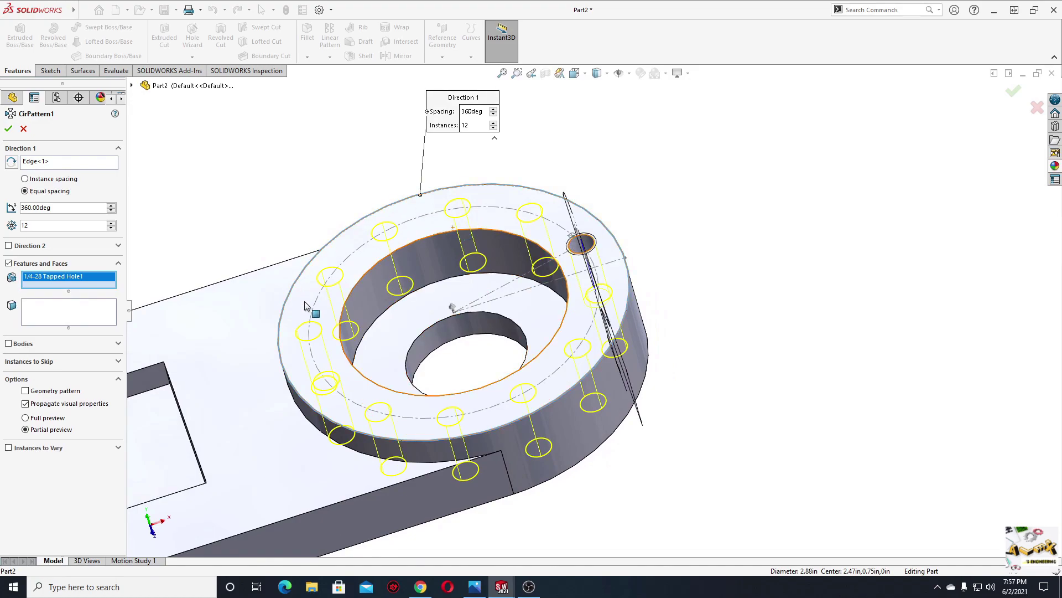
{"action": "left_click", "coordinate": [9, 129]}
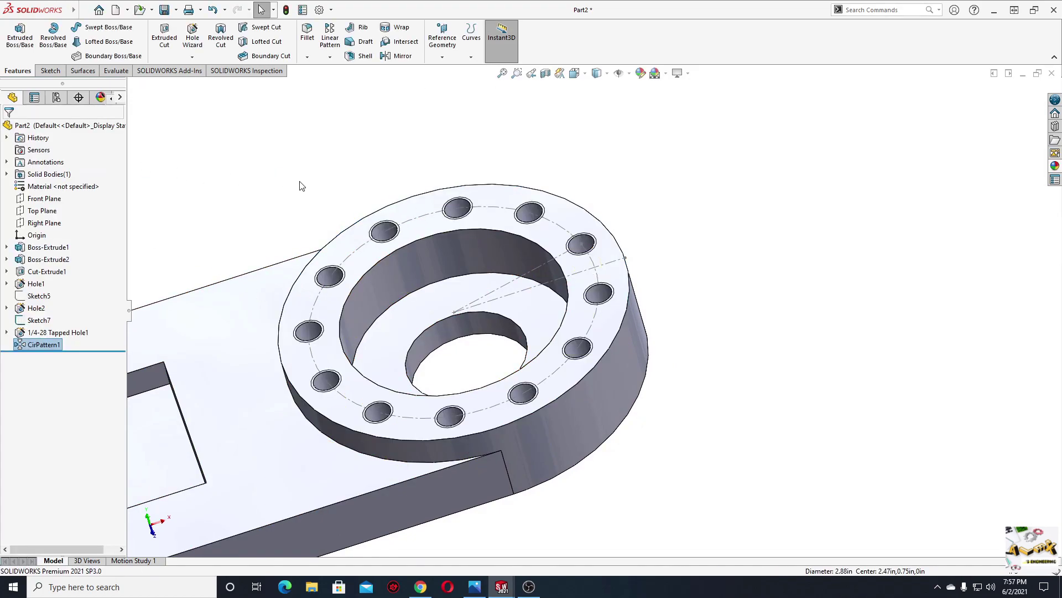
- Inspect the patterned flange, then switch back to the Face Plate drawing
{"action": "mouse_move", "coordinate": [301, 185]}
{"action": "middle_mouse_down"}
{"action": "mouse_move", "coordinate": [320, 263]}
{"action": "mouse_move", "coordinate": [310, 190]}
{"action": "middle_mouse_up"}
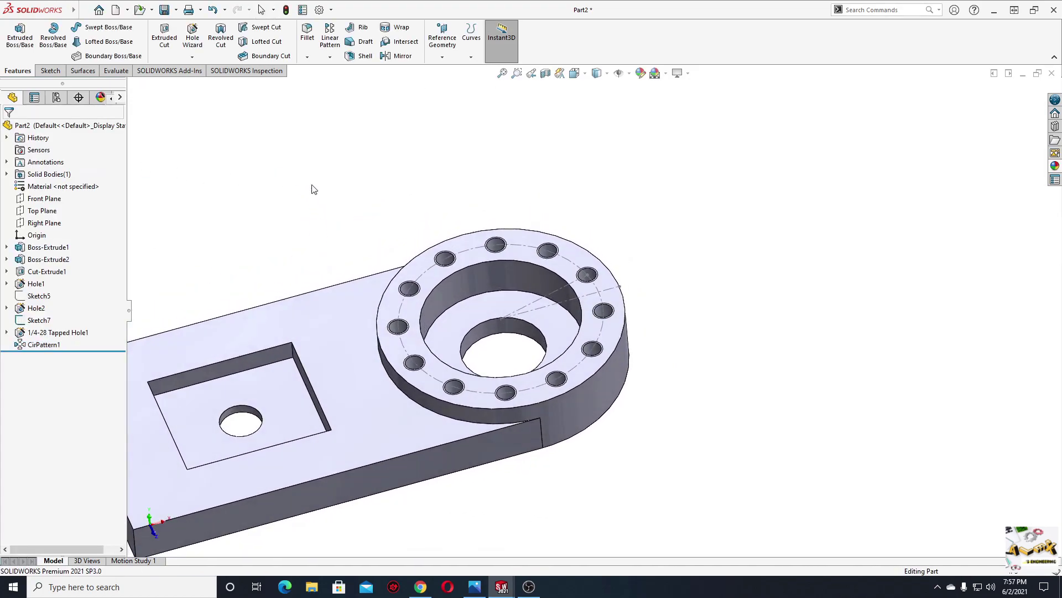
{"action": "right_click", "coordinate": [508, 317]}
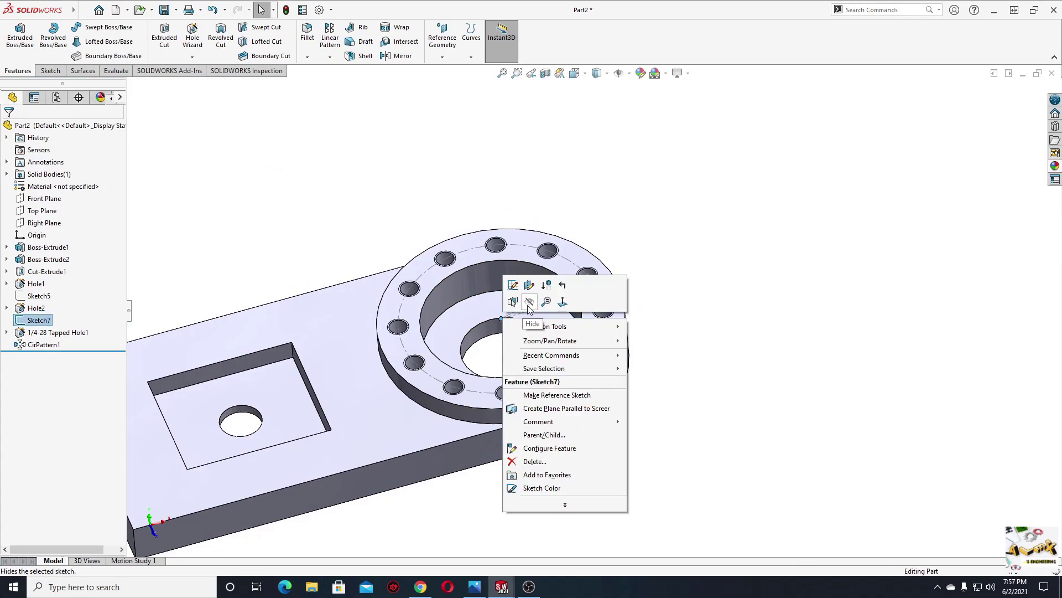
{"action": "key", "text": "Escape"}
{"action": "scroll", "coordinate": [629, 298], "scroll_direction": "down", "scroll_amount": 3}
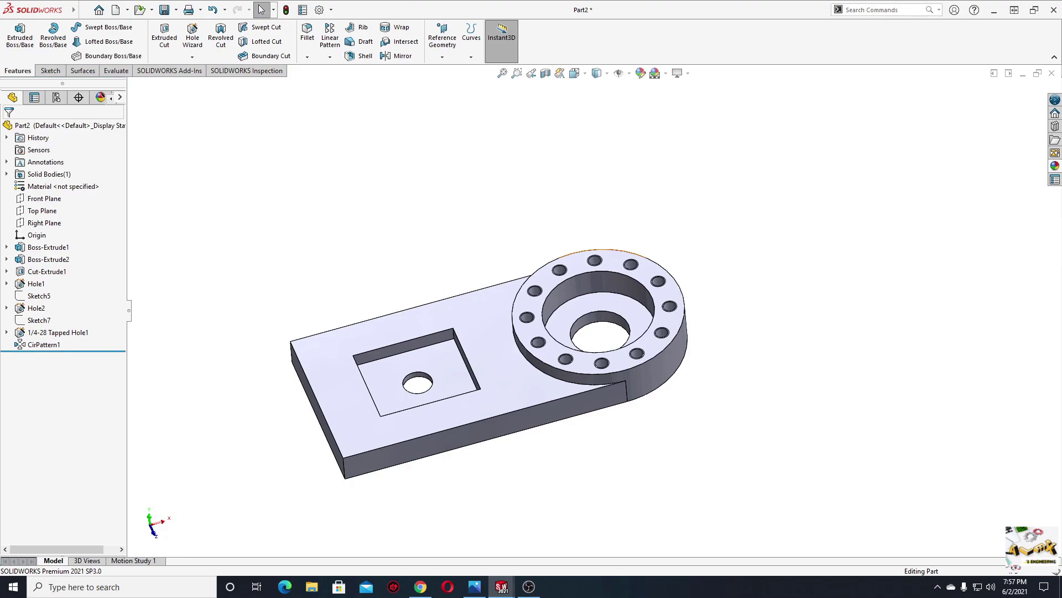
{"action": "key", "text": "alt+Tab"}
{"action": "left_click", "coordinate": [809, 85]}
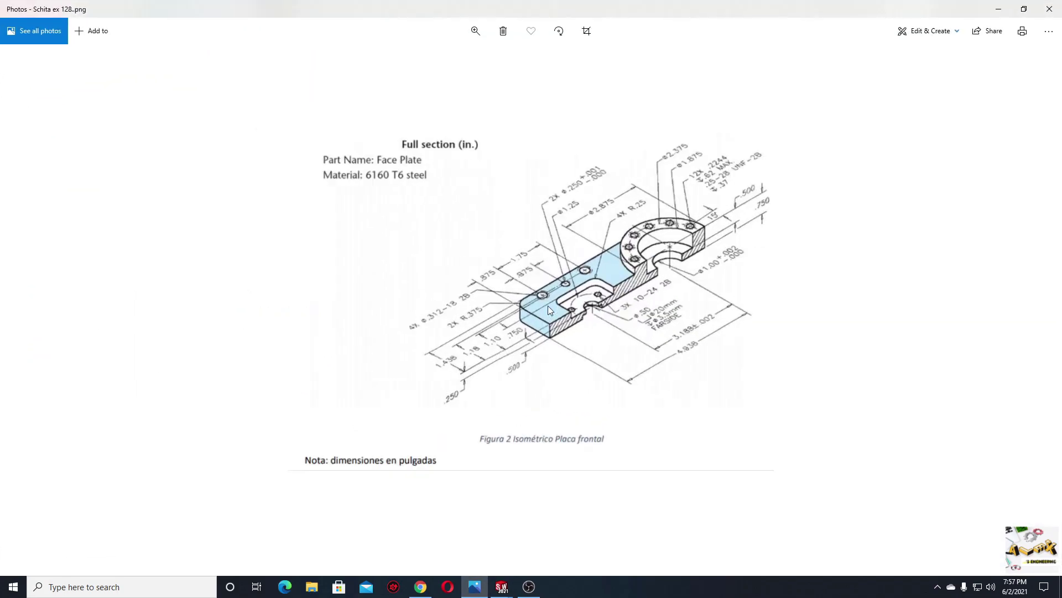
{"action": "scroll", "coordinate": [548, 305], "scroll_direction": "up", "scroll_amount": 2}
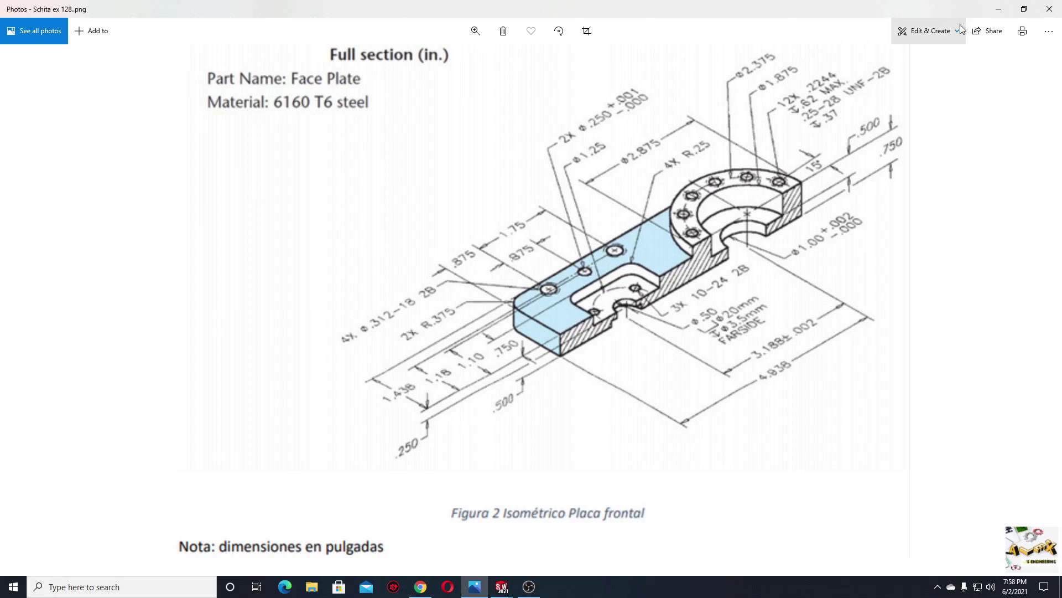
{"action": "left_click", "coordinate": [1024, 9]}
{"action": "left_click", "coordinate": [774, 86]}
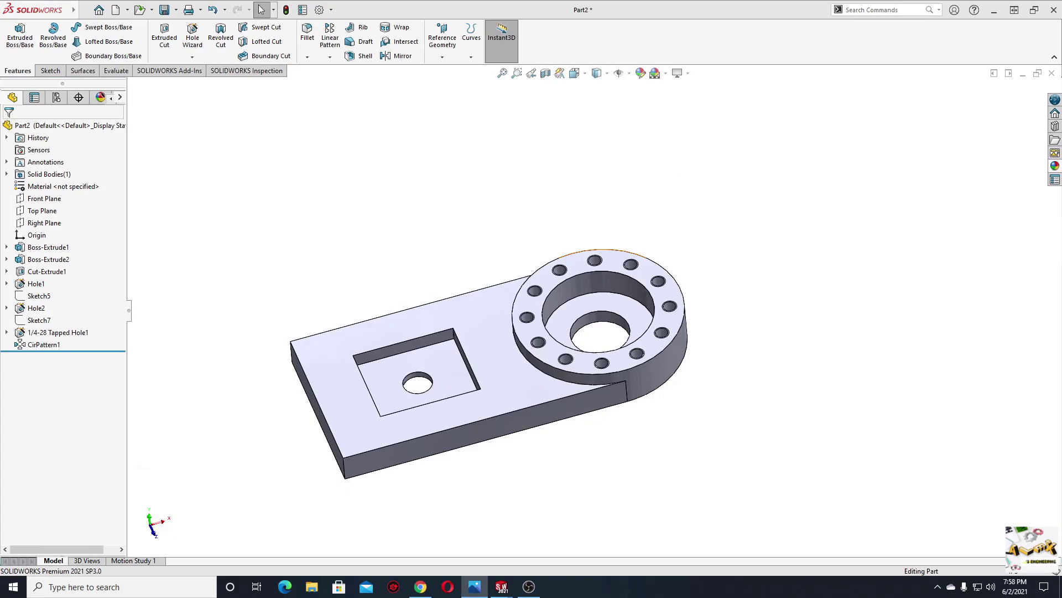
- View the plate's top face Normal To and reposition it on screen
{"action": "middle_click_drag", "start_coordinate": [326, 347], "coordinate": [308, 373]}
{"action": "left_click", "coordinate": [308, 372]}
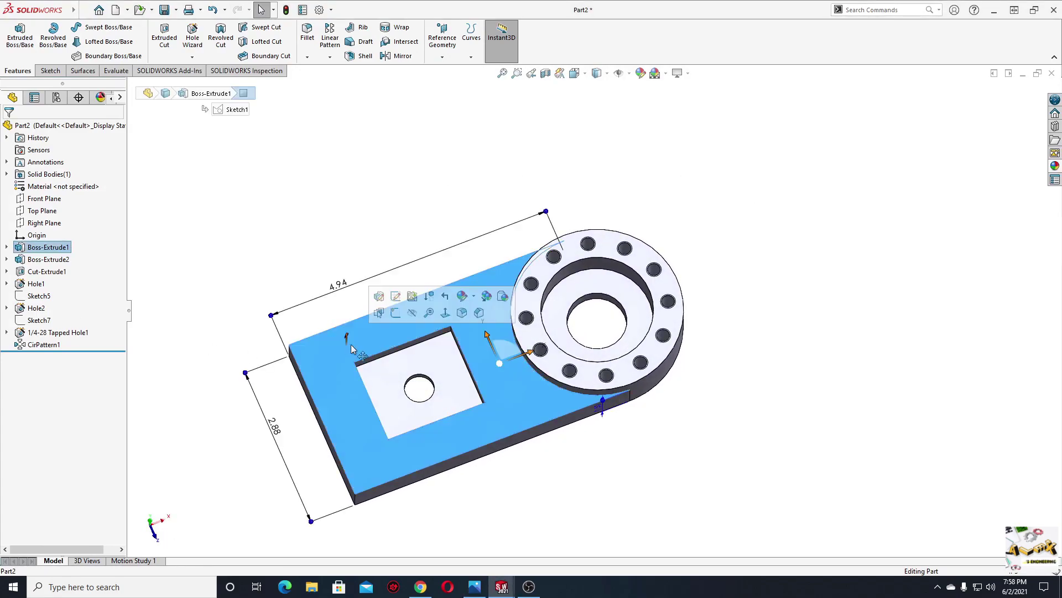
{"action": "left_click", "coordinate": [444, 313]}
{"action": "key", "text": "Escape"}
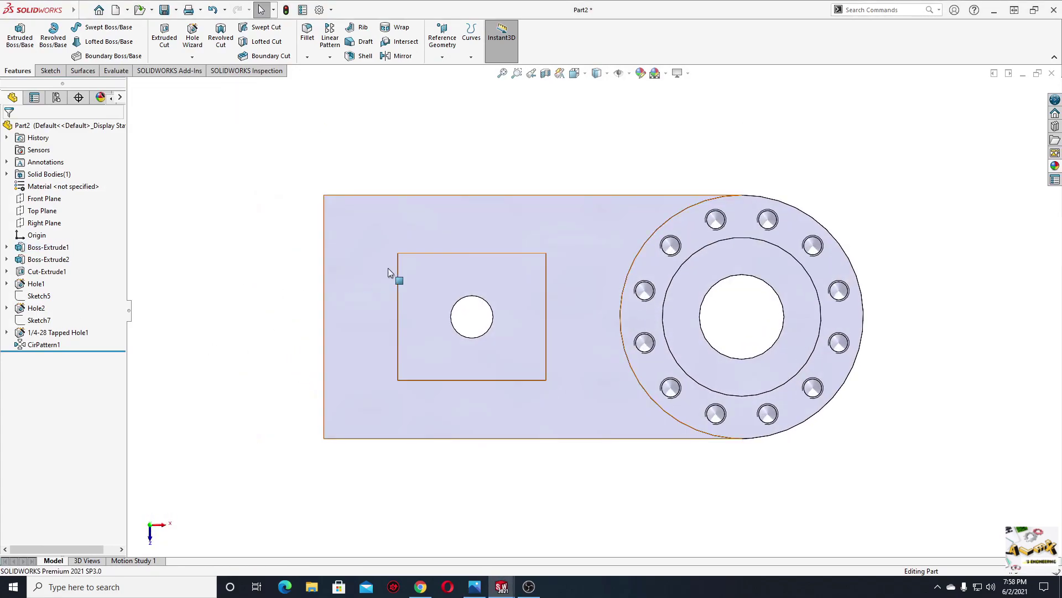
{"action": "middle_click_drag", "start_coordinate": [389, 273], "coordinate": [341, 310], "text": "ctrl"}
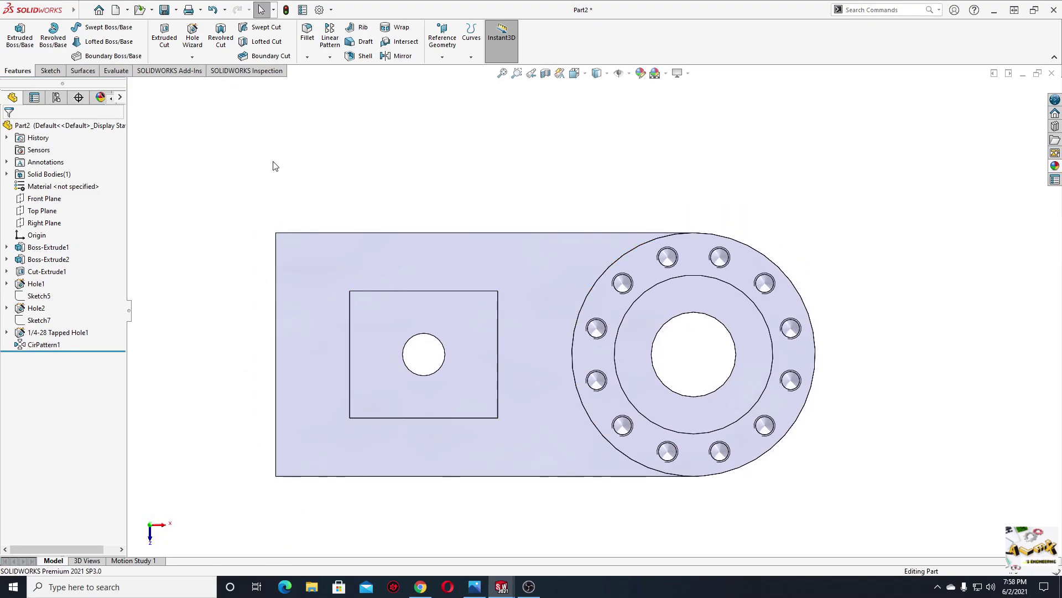
- Define a 5/16-18 tapped hole with a Through All end condition in Hole Wizard
{"action": "left_click", "coordinate": [192, 35]}
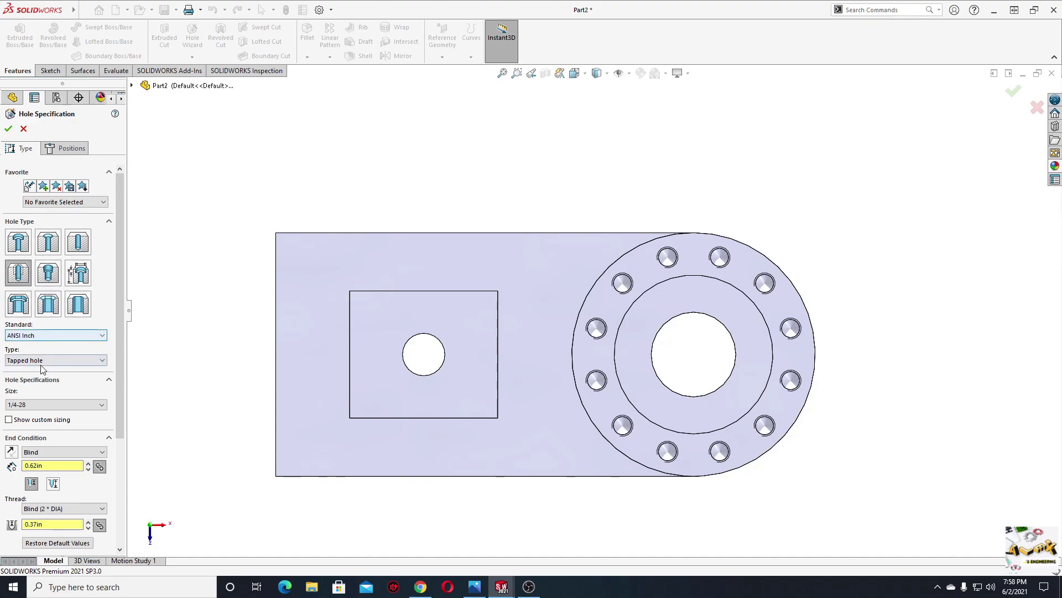
{"action": "left_click", "coordinate": [34, 408]}
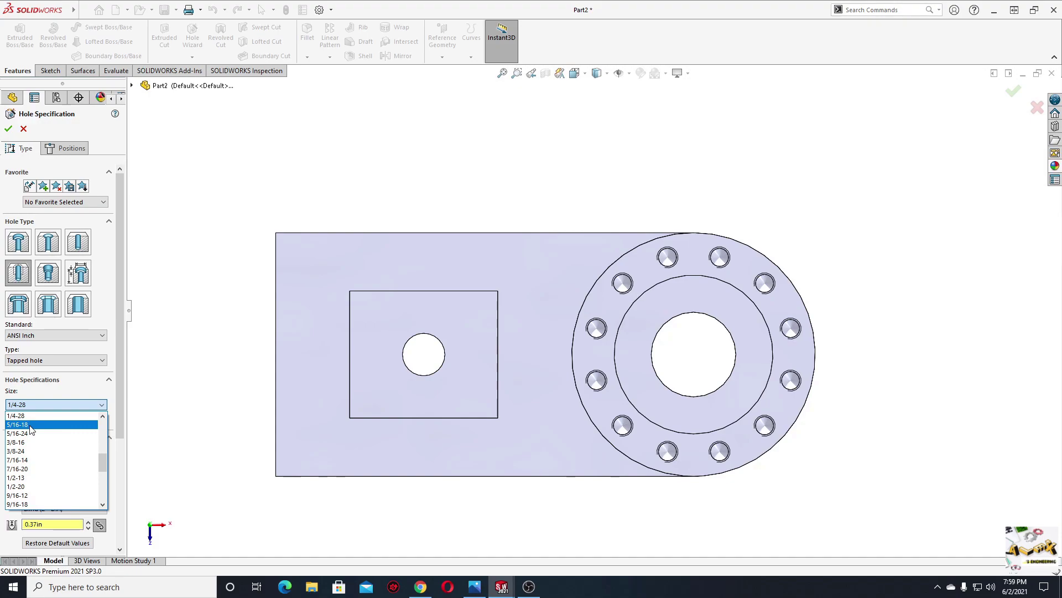
{"action": "left_click", "coordinate": [30, 425]}
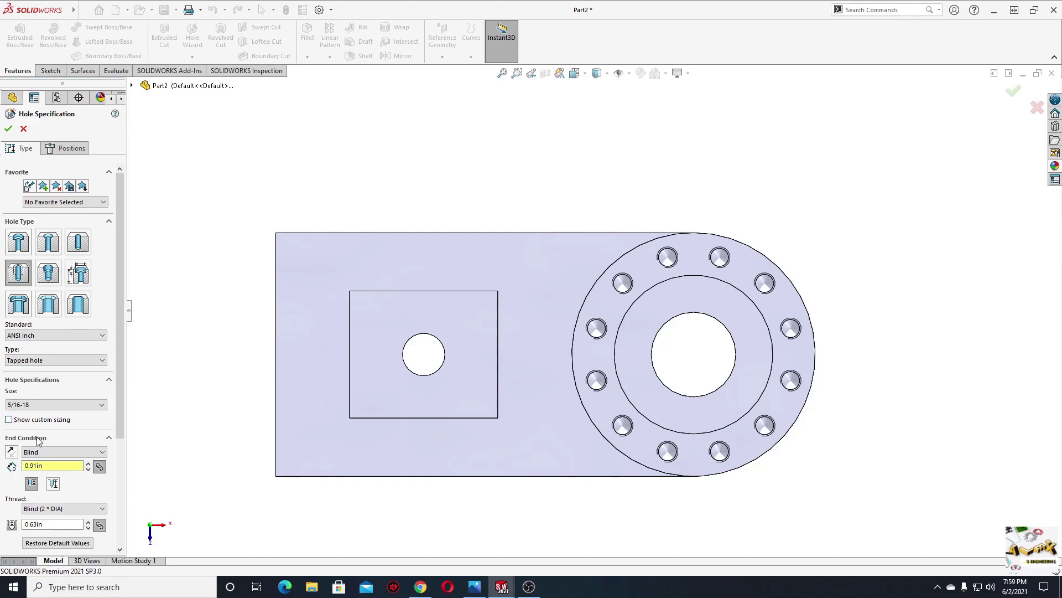
{"action": "left_click", "coordinate": [55, 457]}
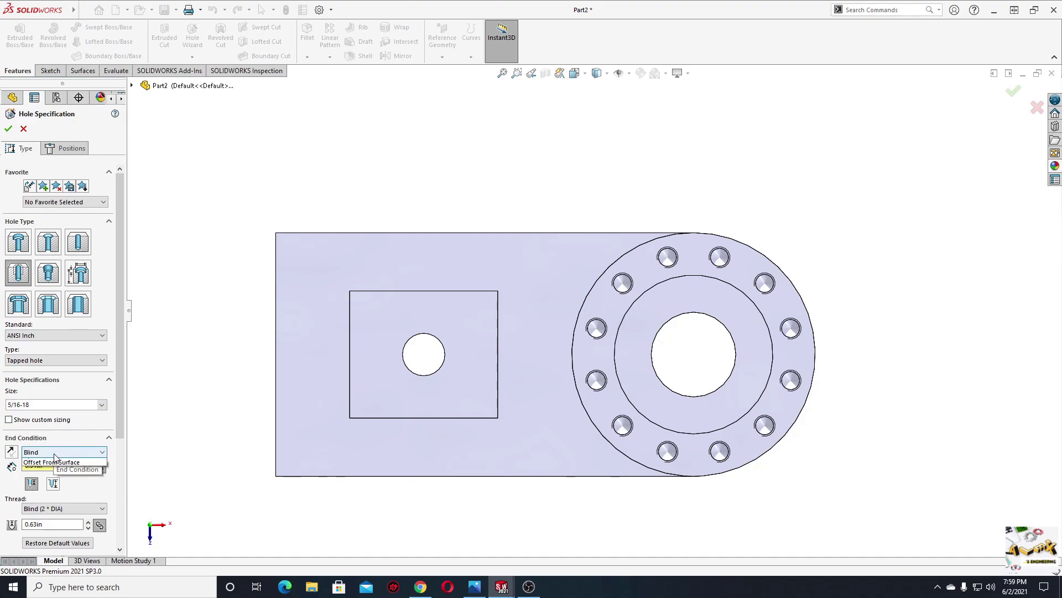
{"action": "left_click", "coordinate": [100, 468]}
{"action": "left_click_drag", "start_coordinate": [121, 456], "coordinate": [122, 418]}
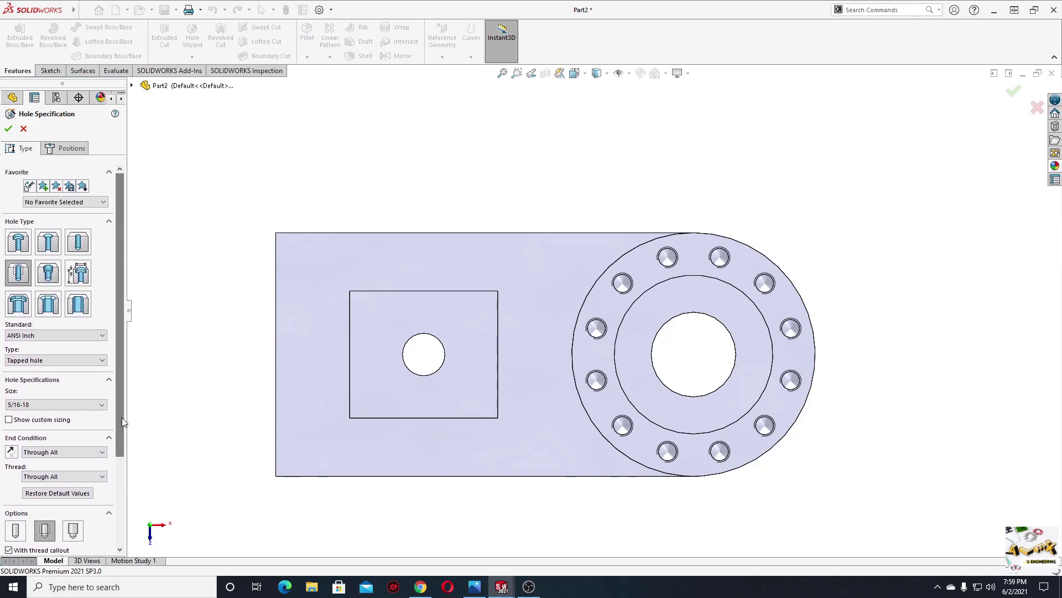
{"action": "left_click", "coordinate": [75, 150]}
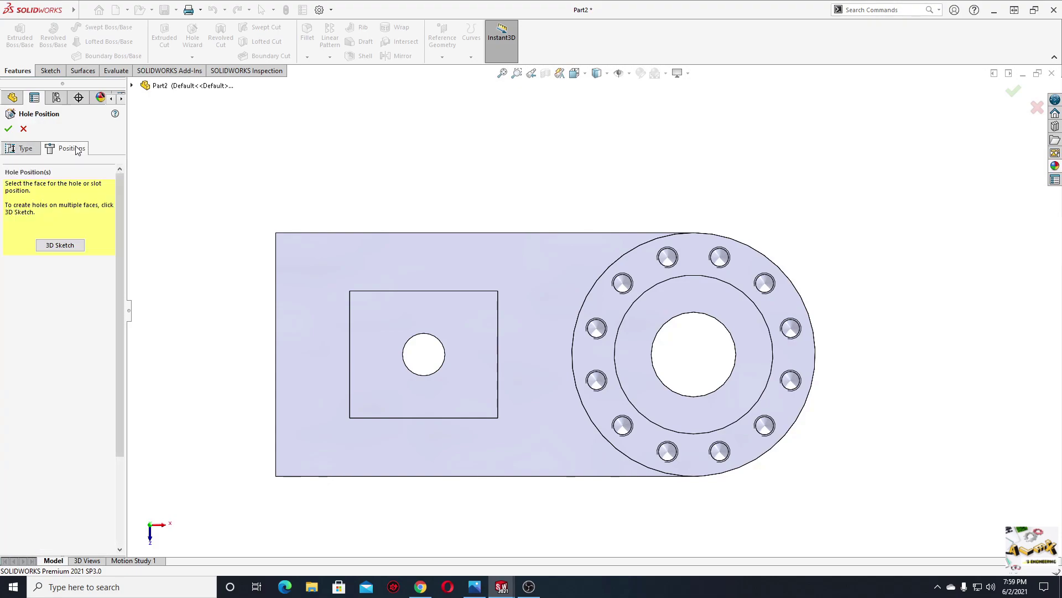
- Place two 3D-sketch hole points and align the first above the pocket's top-left corner
{"action": "left_click", "coordinate": [64, 245]}
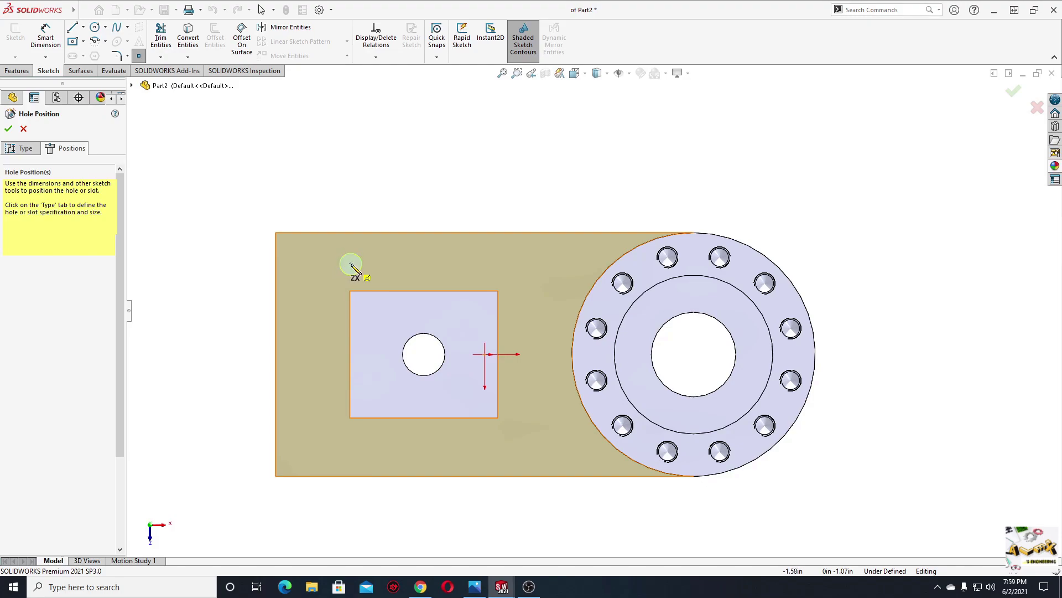
{"action": "left_click", "coordinate": [349, 265]}
{"action": "left_click", "coordinate": [500, 263]}
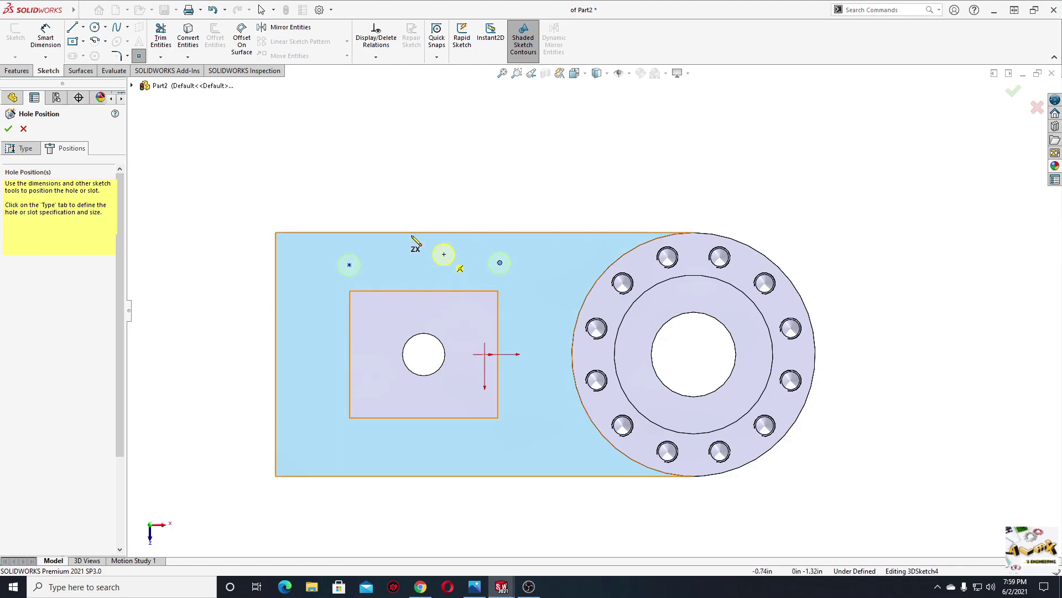
{"action": "right_click", "coordinate": [357, 182]}
{"action": "left_click", "coordinate": [386, 189]}
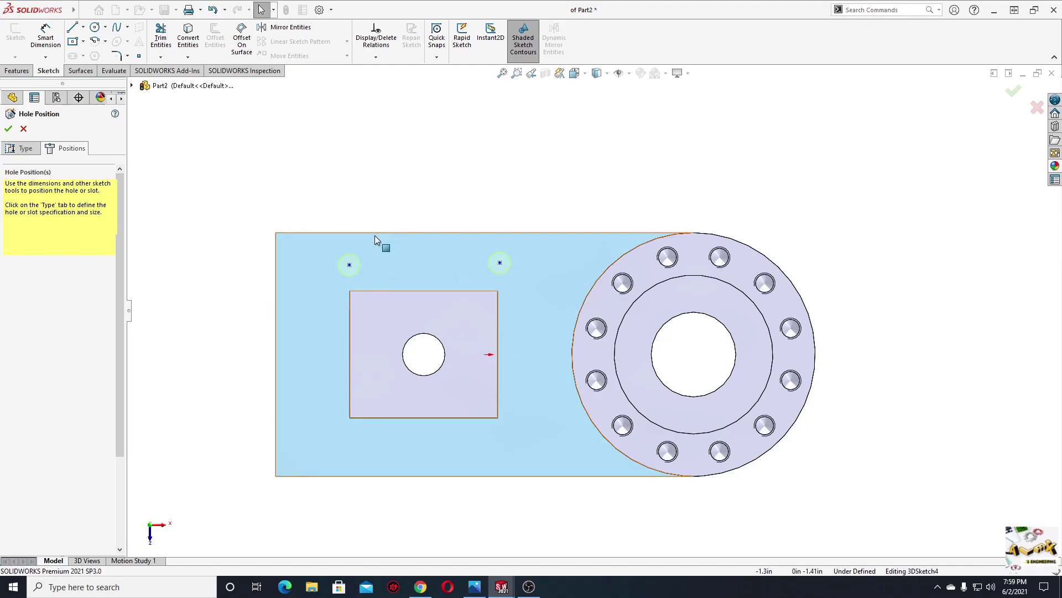
{"action": "left_click", "coordinate": [350, 266]}
{"action": "left_click", "coordinate": [350, 291], "text": "ctrl"}
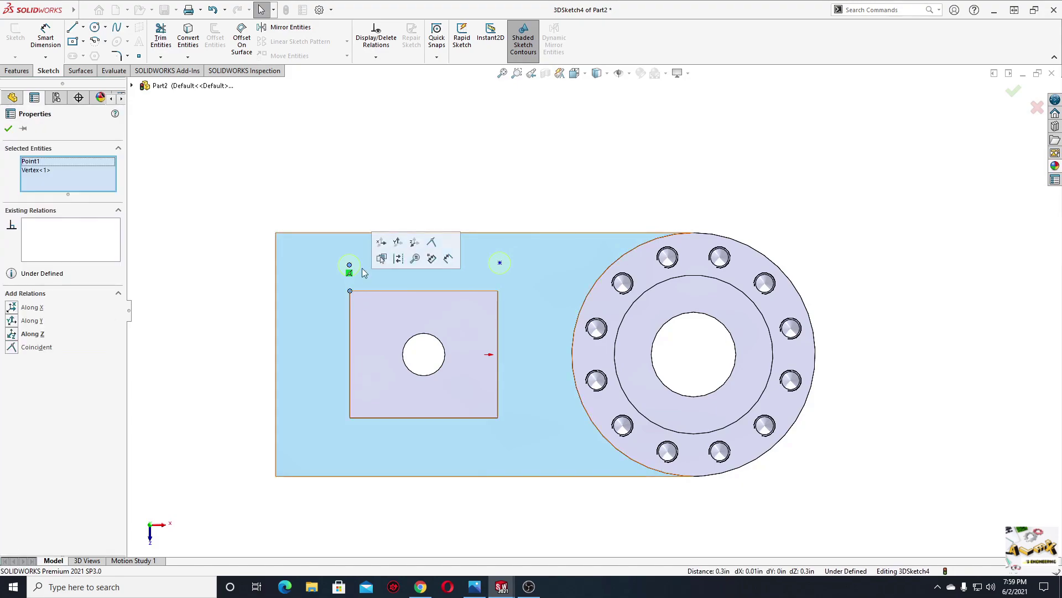
{"action": "left_click", "coordinate": [398, 243]}
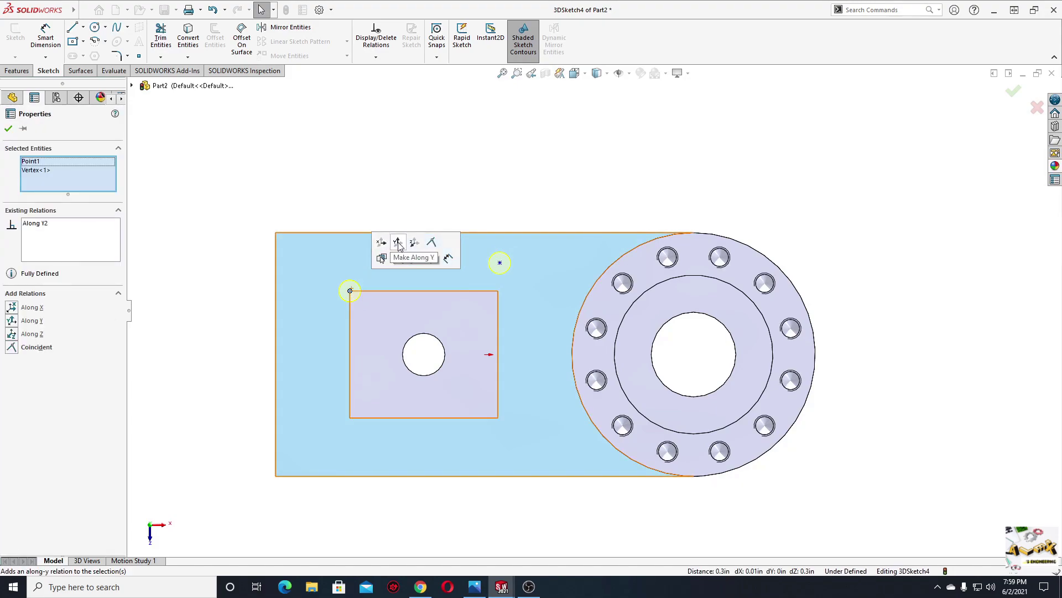
{"action": "key", "text": "ctrl+z"}
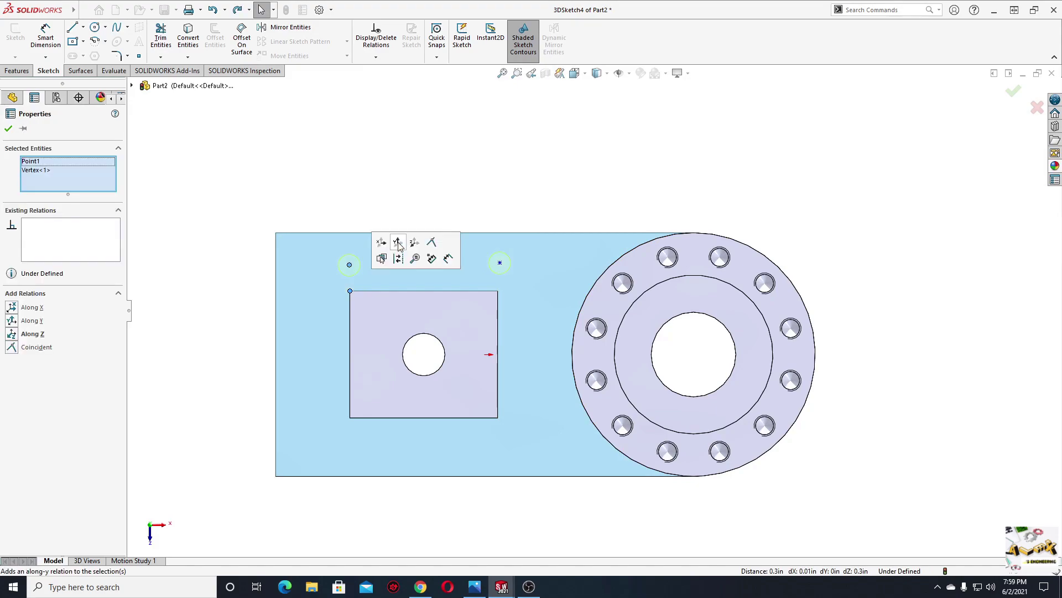
{"action": "left_click", "coordinate": [413, 245]}
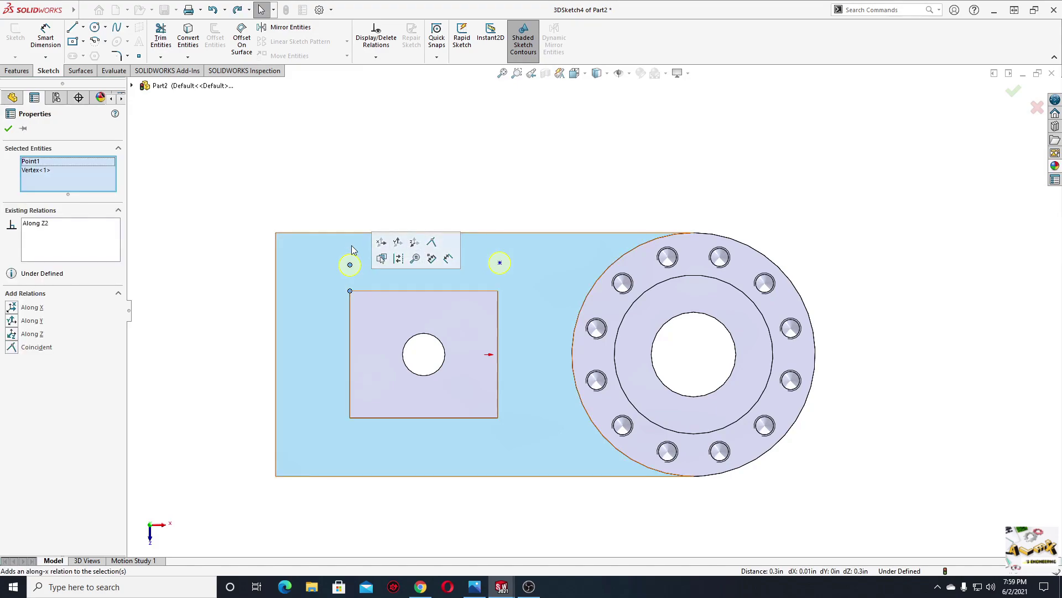
- Make the two hole points level and align the second above the pocket's top-right corner
{"action": "left_click", "coordinate": [342, 196]}
{"action": "left_click", "coordinate": [351, 265]}
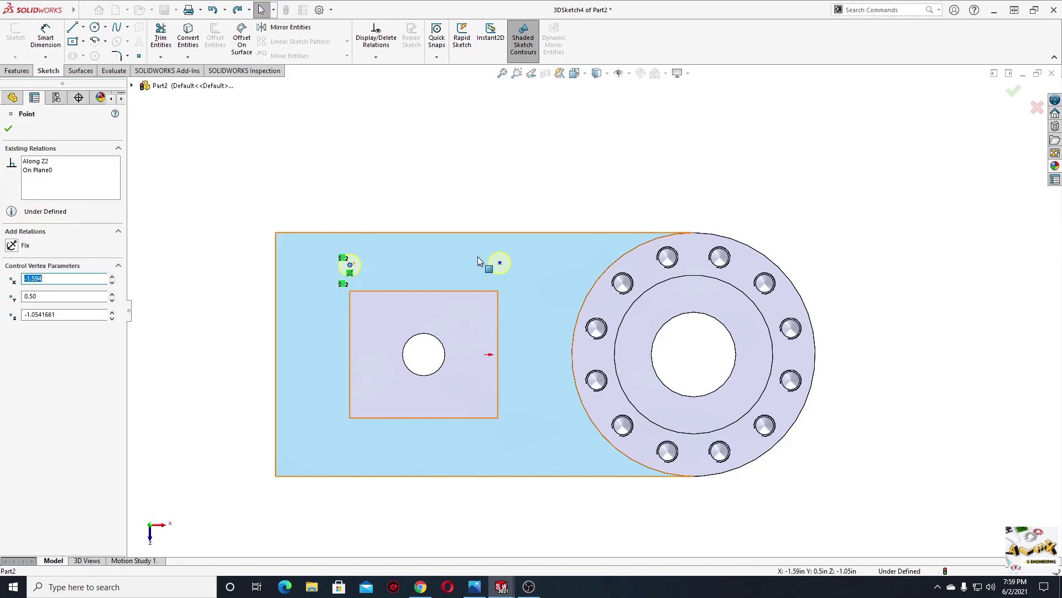
{"action": "left_click", "coordinate": [499, 264], "text": "ctrl"}
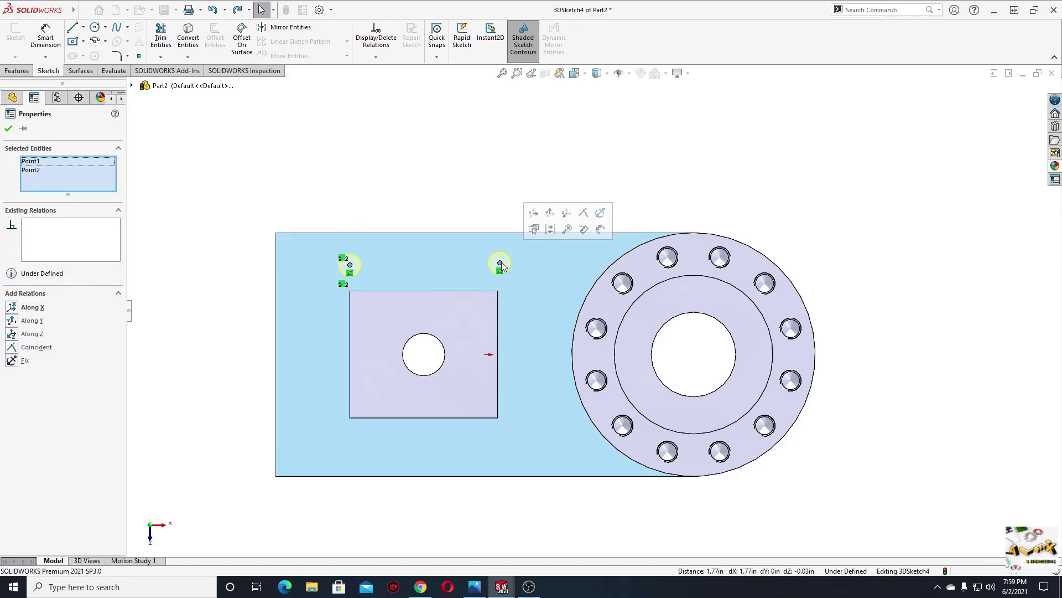
{"action": "left_click", "coordinate": [535, 214]}
{"action": "left_click", "coordinate": [443, 196]}
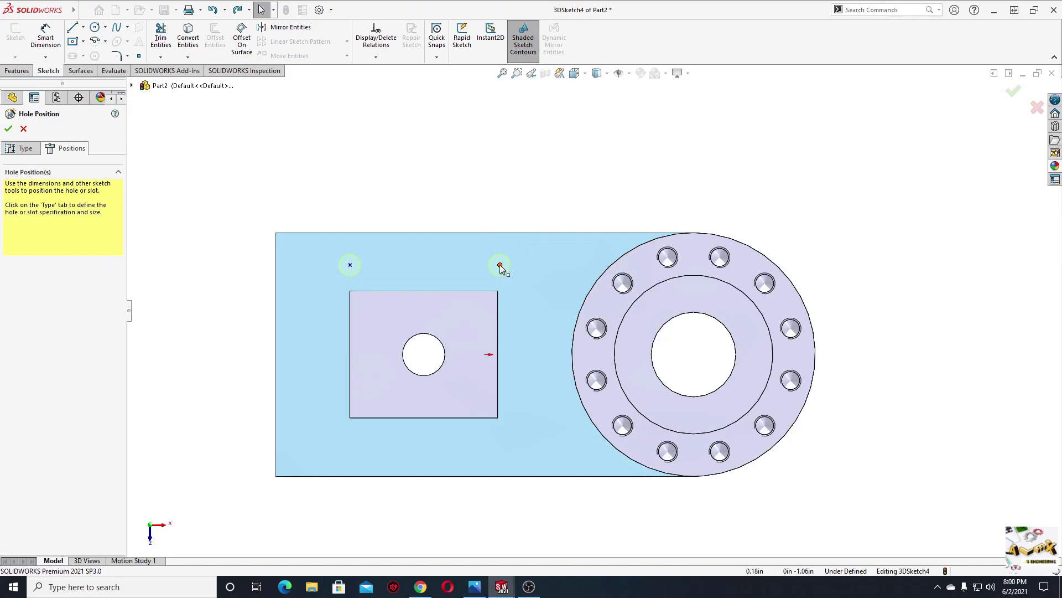
{"action": "left_click", "coordinate": [500, 265]}
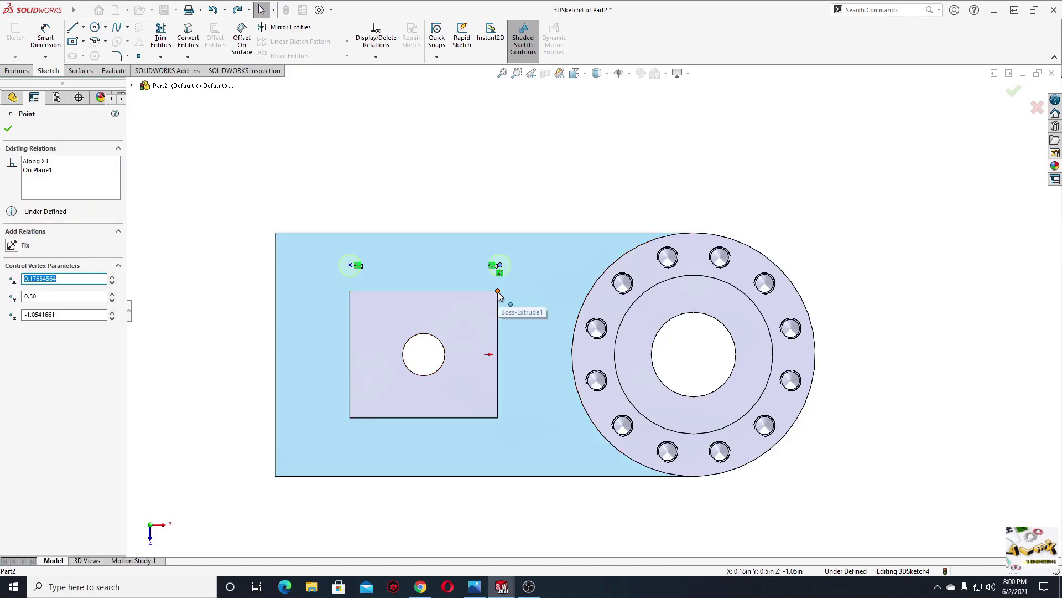
{"action": "left_click", "coordinate": [498, 292], "text": "ctrl"}
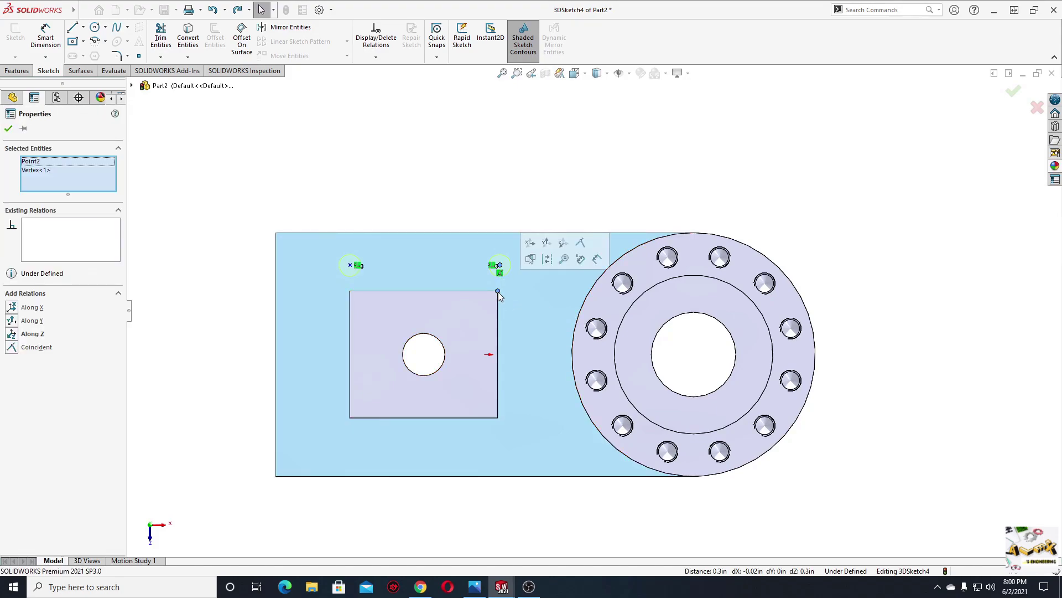
{"action": "left_click", "coordinate": [562, 245]}
{"action": "left_click", "coordinate": [441, 206]}
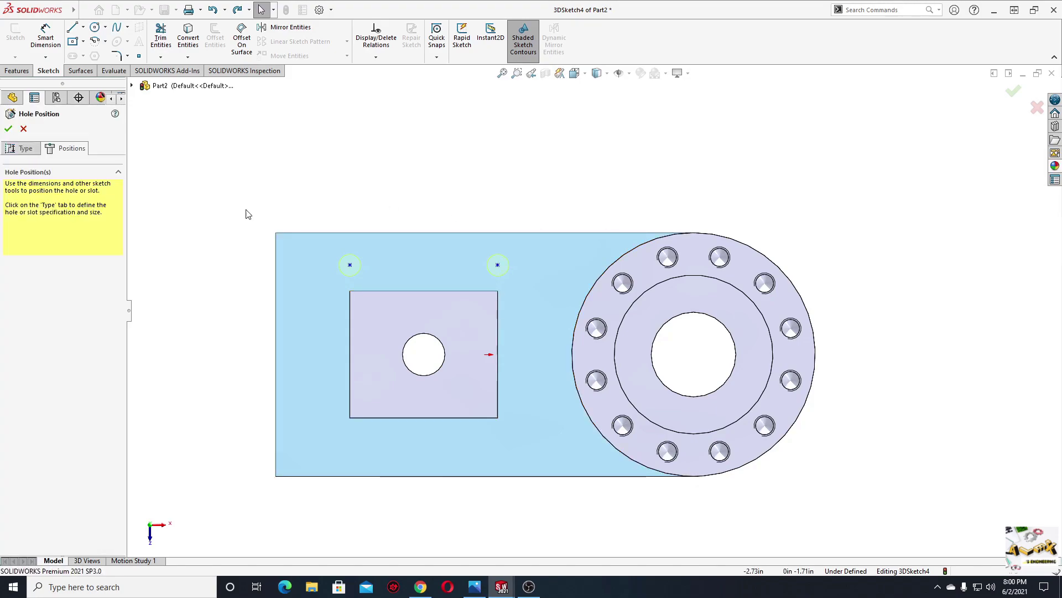
- Draw a horizontal construction line leftward from the pocket's left edge
{"action": "left_click", "coordinate": [57, 46]}
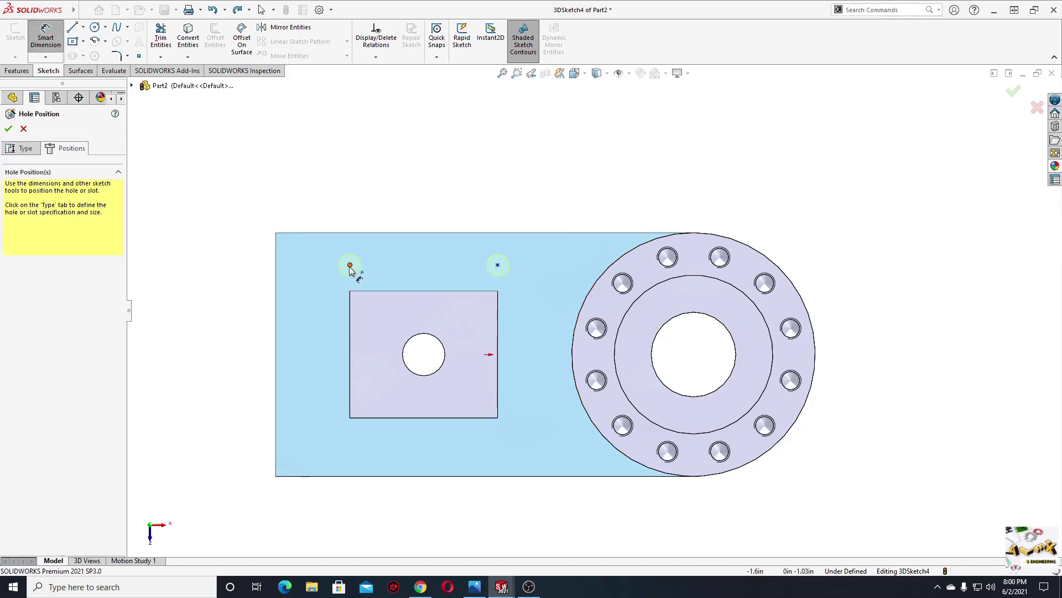
{"action": "left_click", "coordinate": [350, 266]}
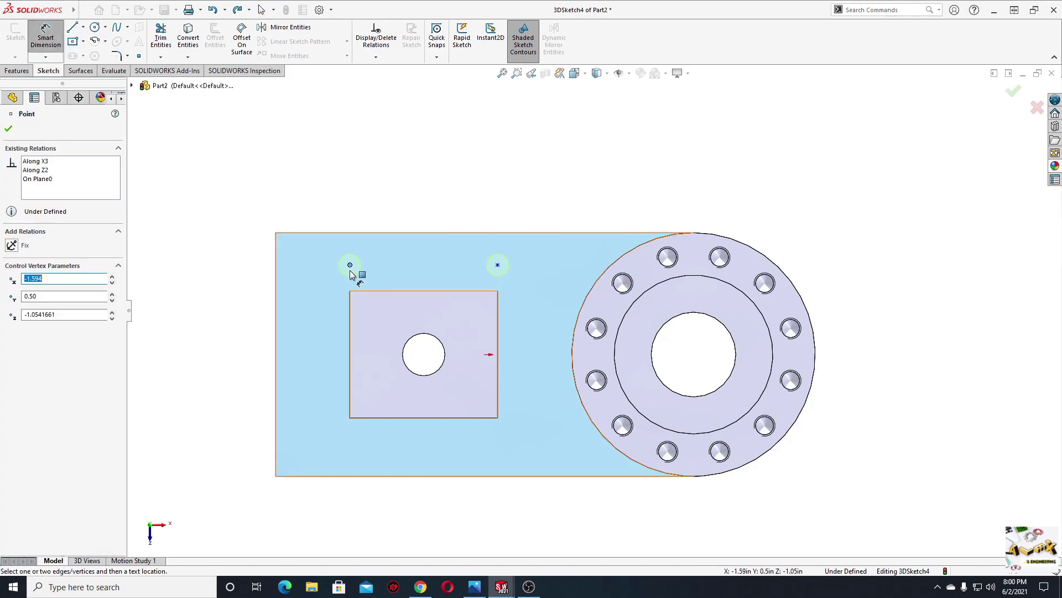
{"action": "key", "text": "Escape"}
{"action": "key", "text": "Escape"}
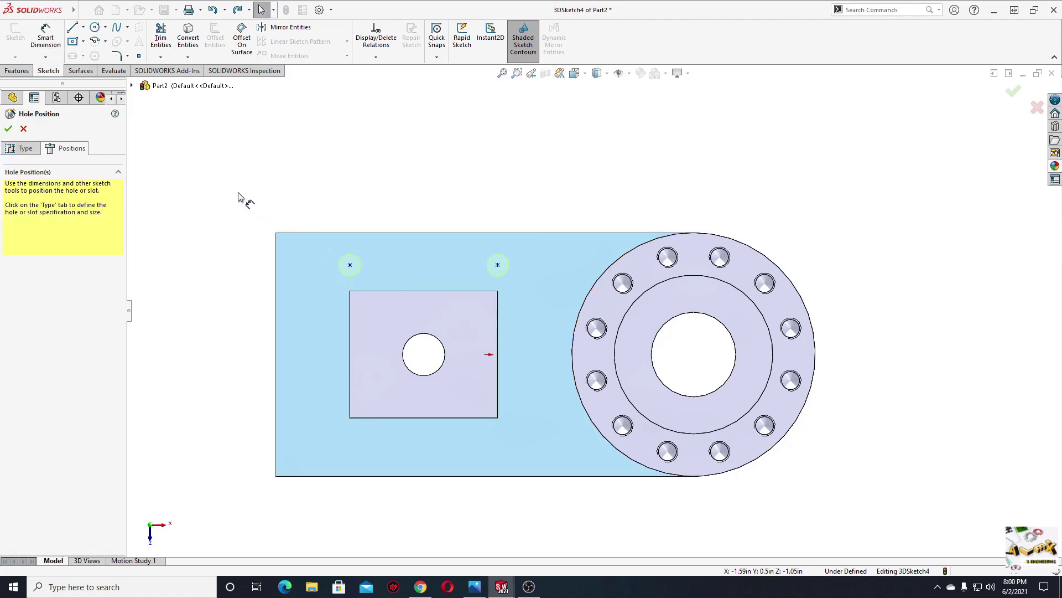
{"action": "left_click", "coordinate": [73, 27]}
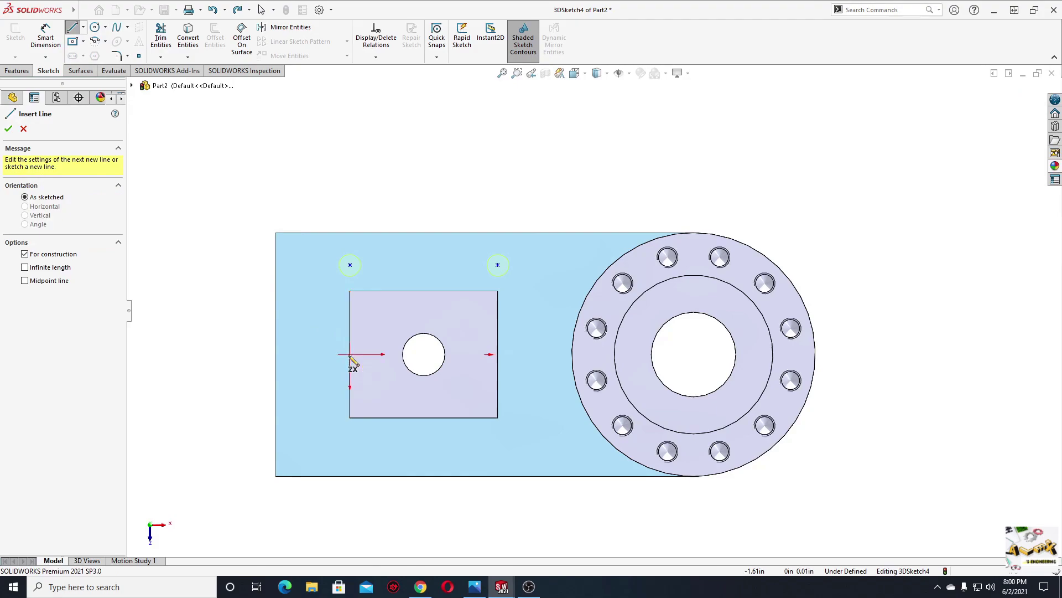
{"action": "left_click", "coordinate": [349, 354]}
{"action": "left_click", "coordinate": [275, 354]}
{"action": "key", "text": "Escape"}
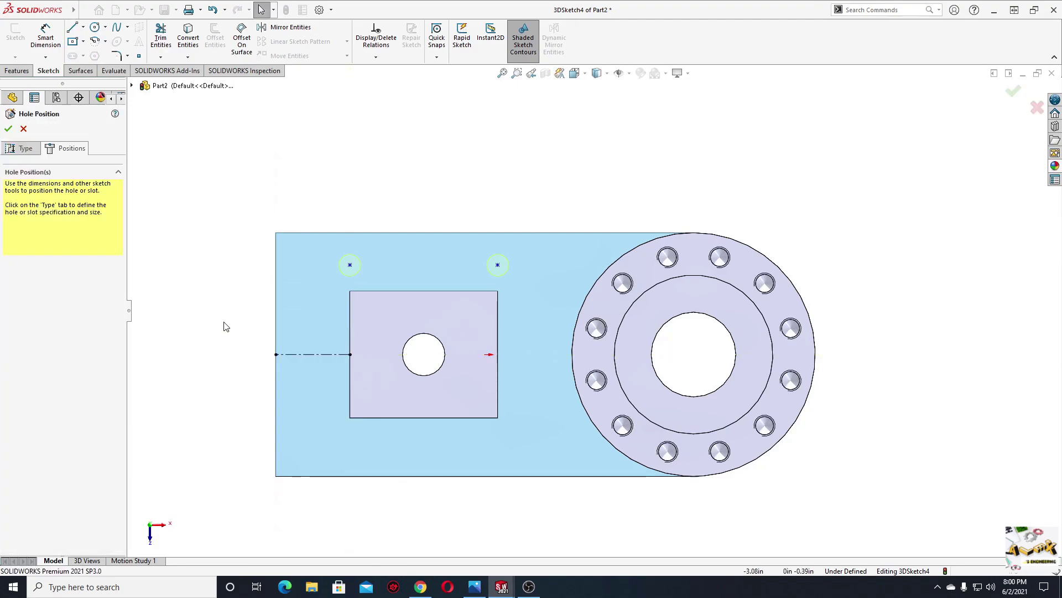
- Dimension the upper-left hole point 1.18 in above the construction line
{"action": "left_click", "coordinate": [46, 34]}
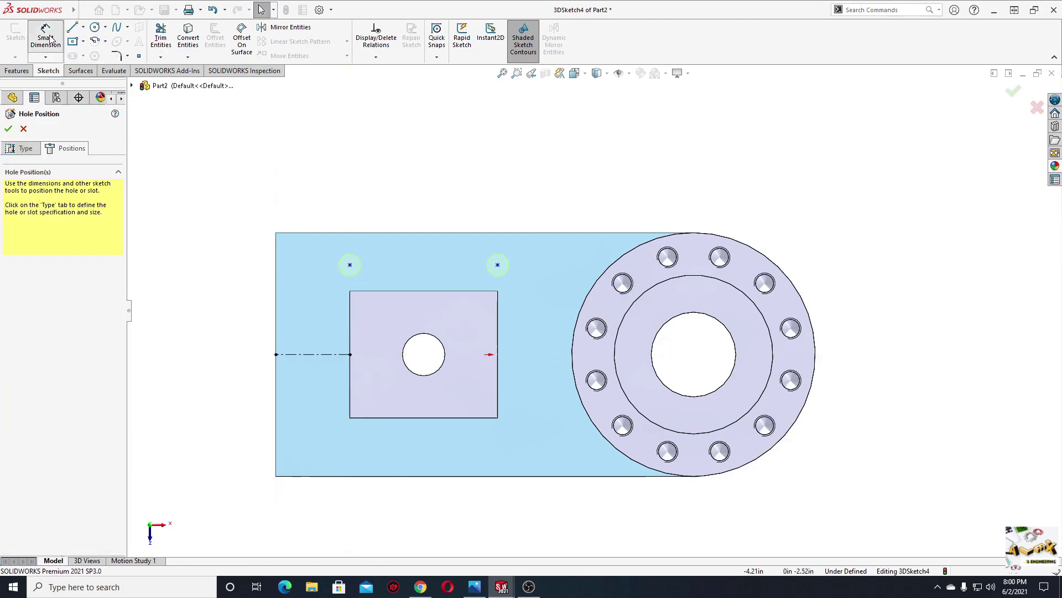
{"action": "left_click", "coordinate": [327, 356]}
{"action": "left_click", "coordinate": [349, 265]}
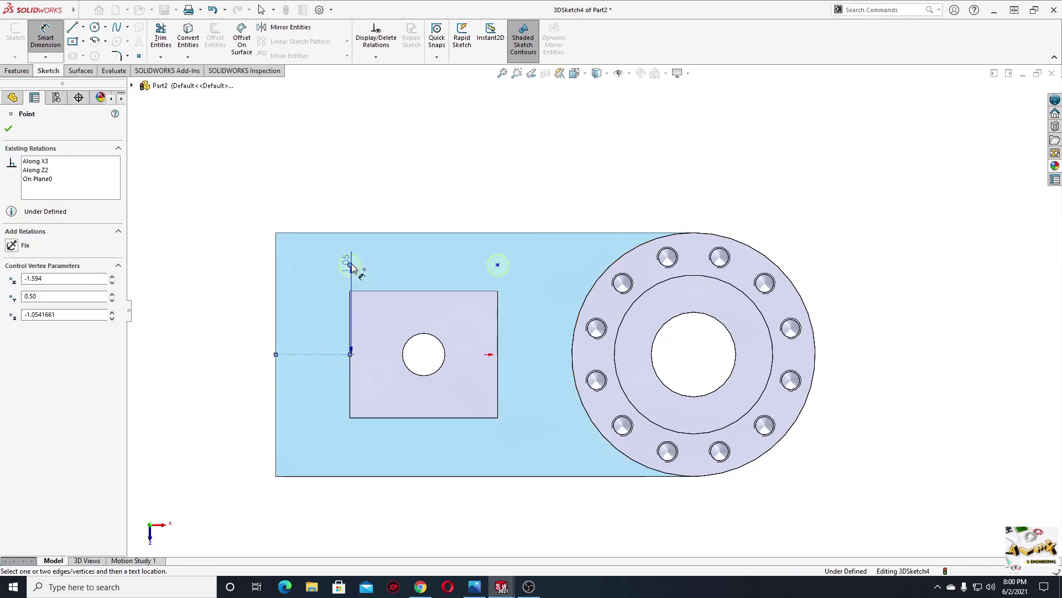
{"action": "left_click", "coordinate": [230, 299]}
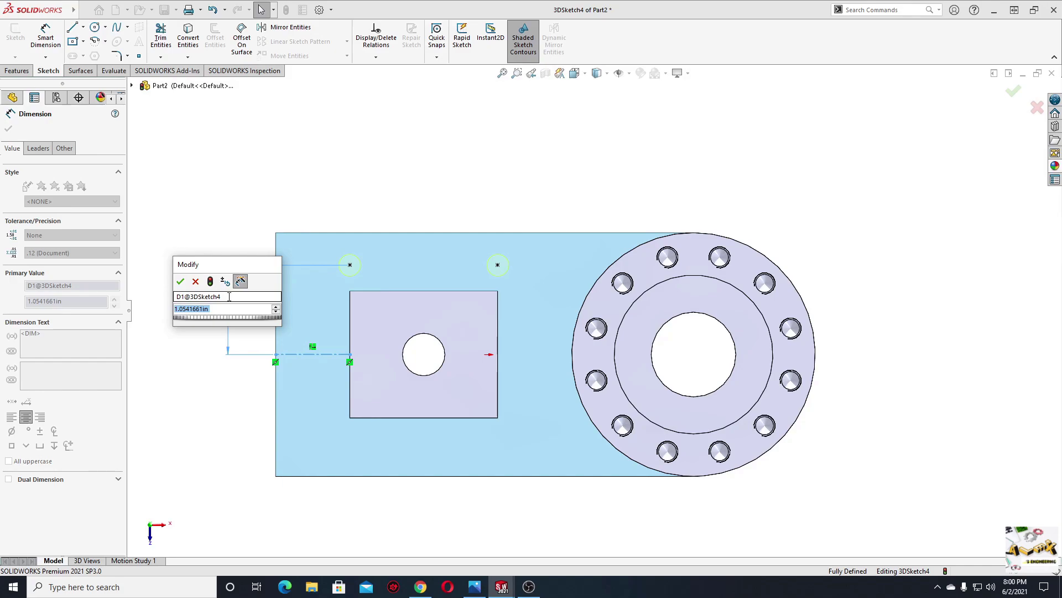
{"action": "type", "text": "1."}
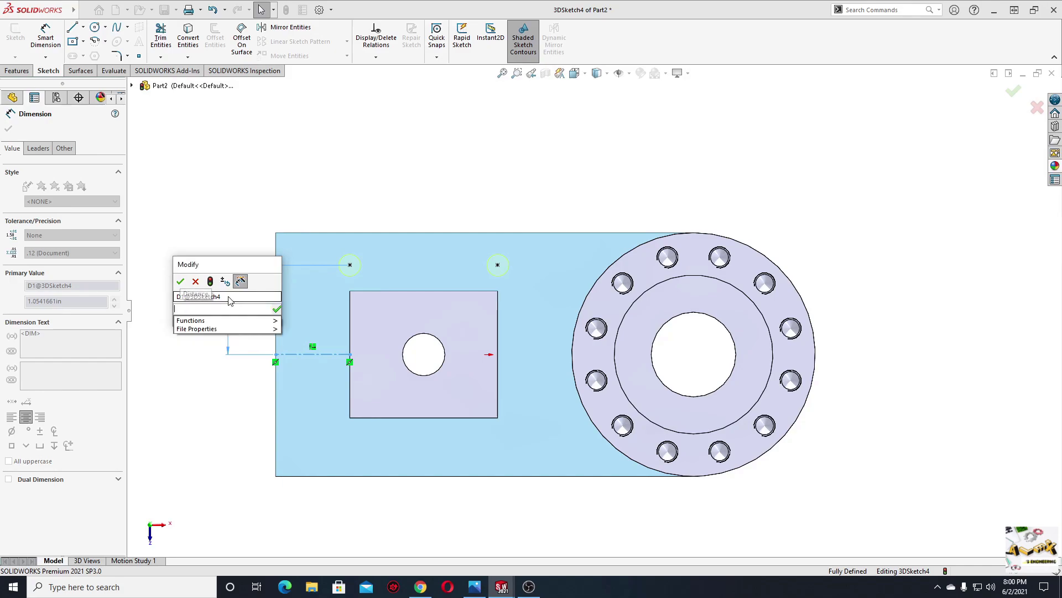
{"action": "type", "text": "18"}
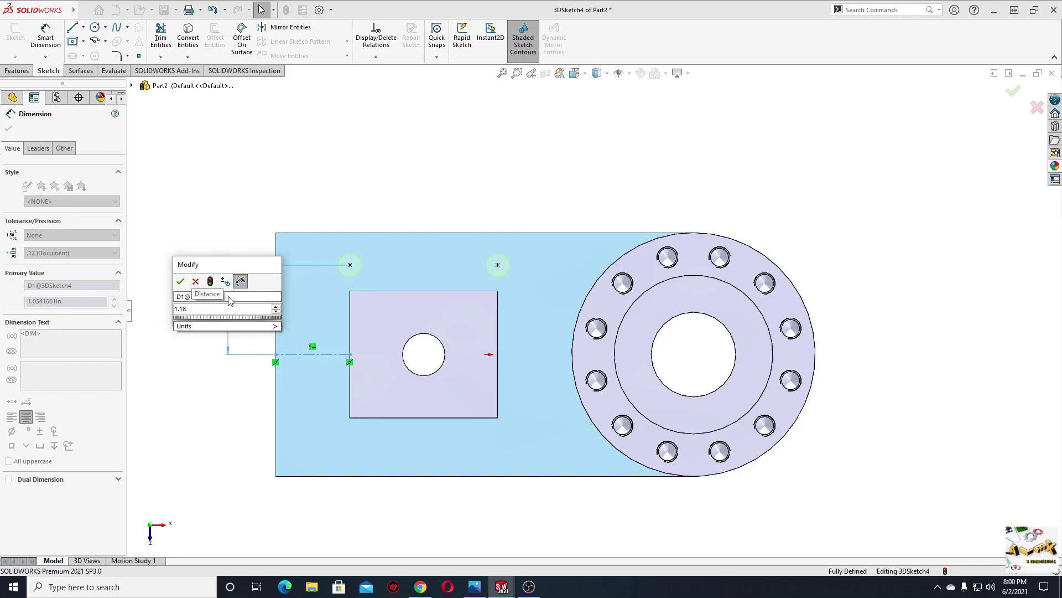
{"action": "key", "text": "Return"}
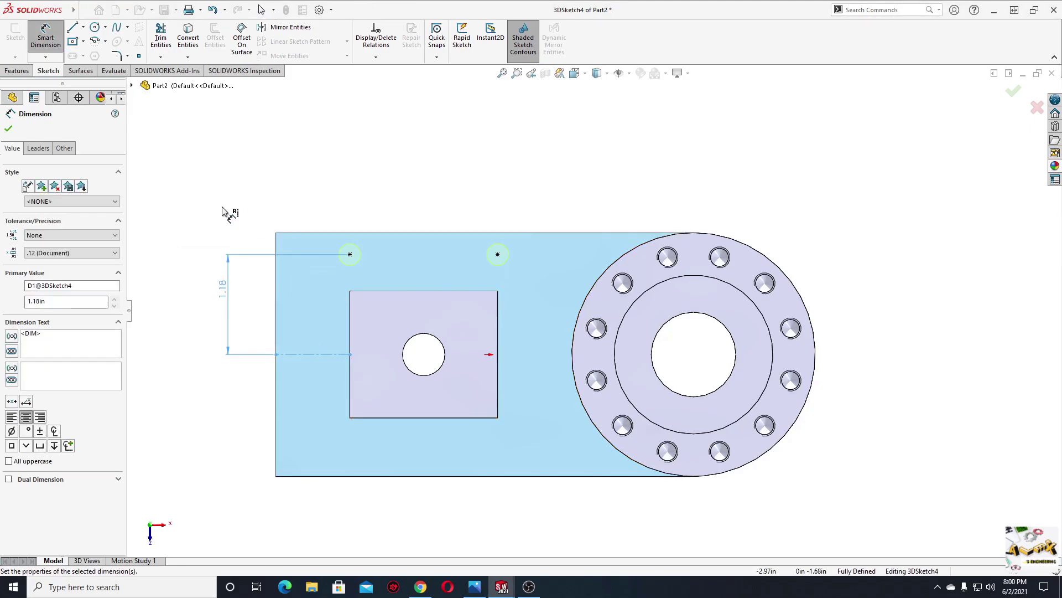
{"action": "right_click", "coordinate": [219, 207]}
{"action": "left_click", "coordinate": [219, 206]}
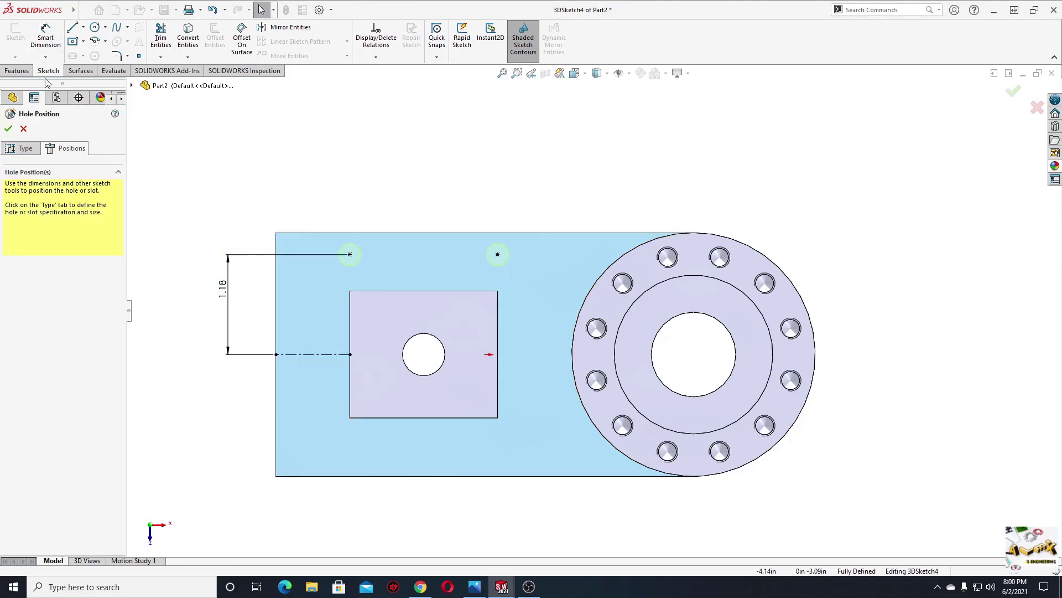
- Create the 5/16-18 tapped holes and start a new sketch on the plate's top face
{"action": "left_click", "coordinate": [4, 131]}
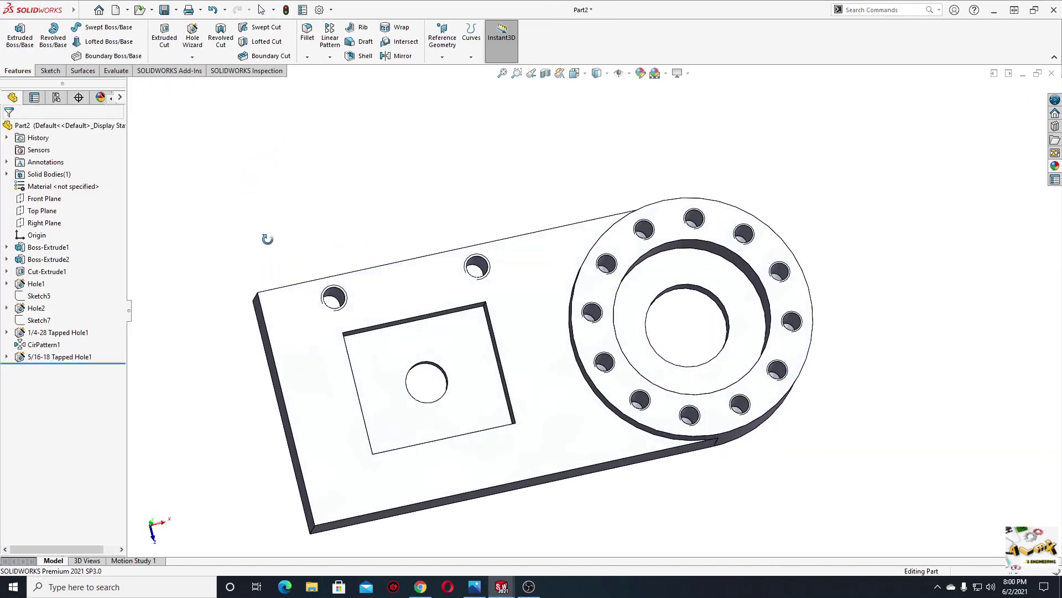
{"action": "left_click", "coordinate": [406, 291]}
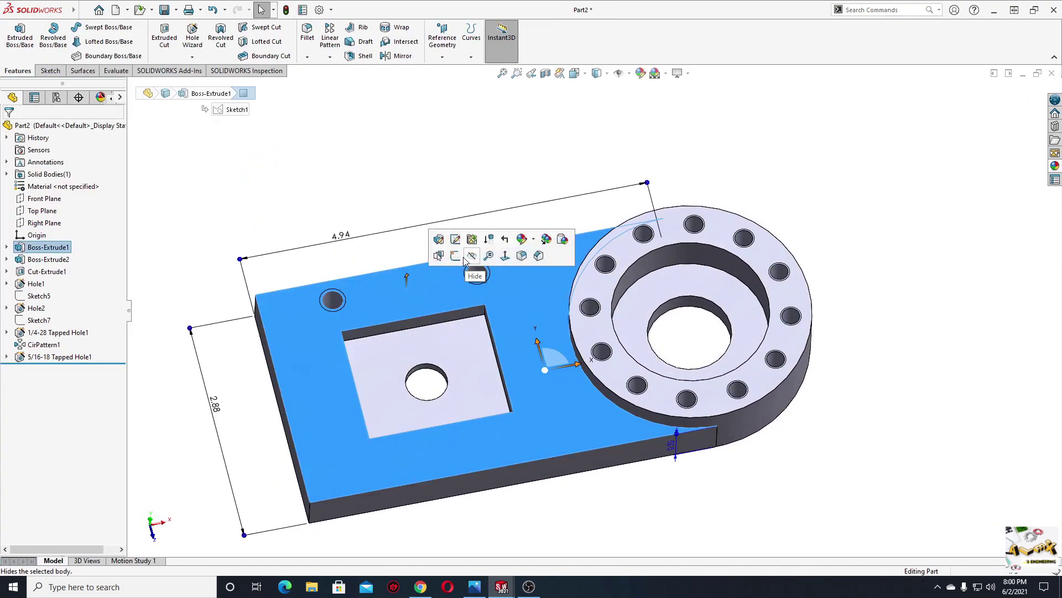
{"action": "left_click", "coordinate": [456, 255]}
{"action": "scroll", "coordinate": [481, 235], "scroll_direction": "down", "scroll_amount": 3}
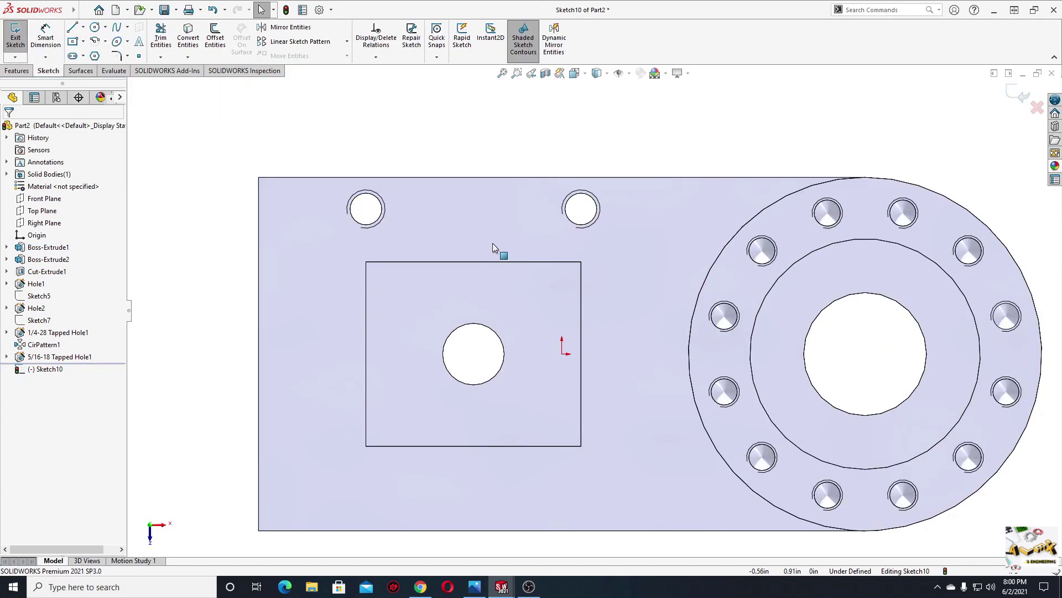
{"action": "middle_click_drag", "start_coordinate": [493, 244], "coordinate": [392, 315], "text": "ctrl"}
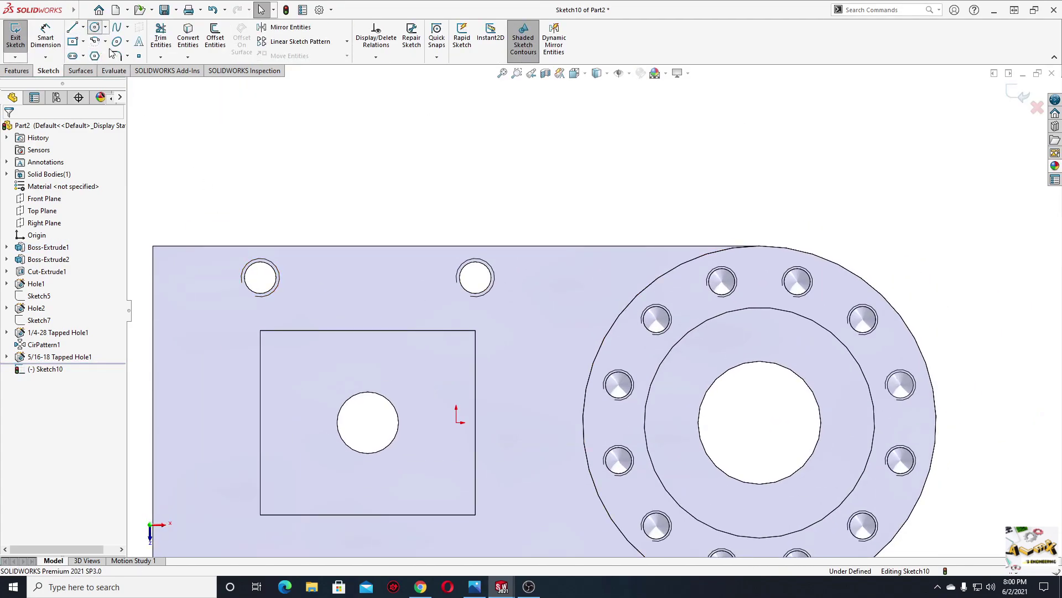
- Sketch a circle between the tapped holes with a vertical centerline to the pocket hole
{"action": "left_click", "coordinate": [364, 291]}
{"action": "right_click", "coordinate": [346, 164]}
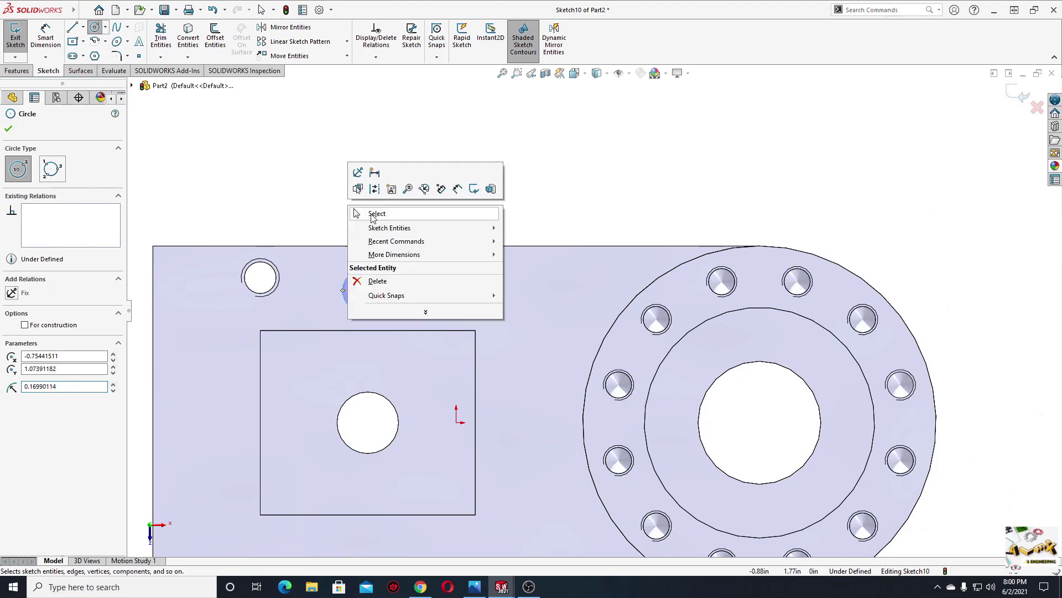
{"action": "left_click", "coordinate": [374, 211]}
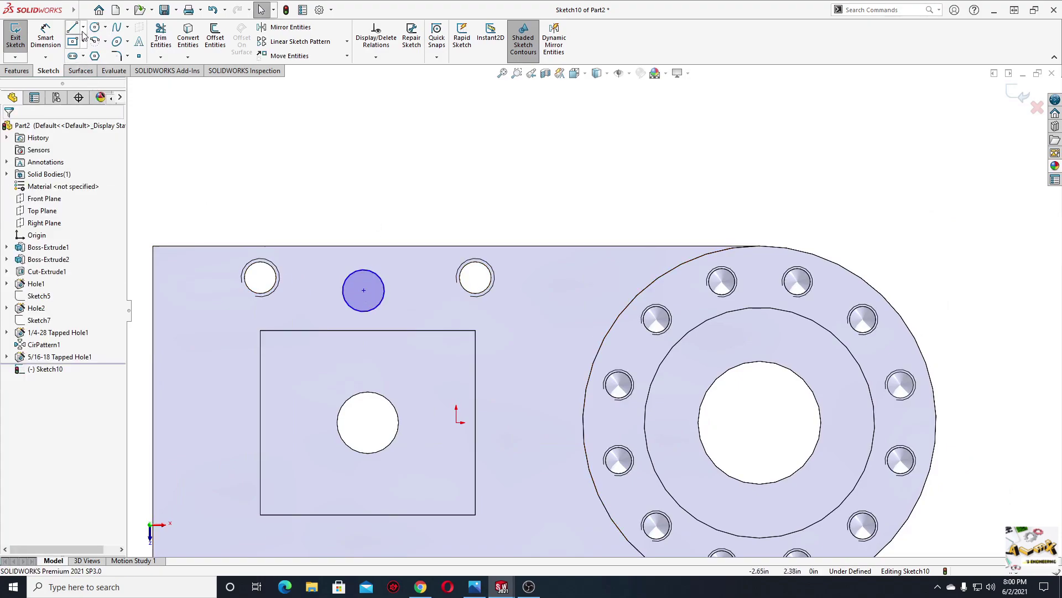
{"action": "left_click", "coordinate": [83, 28]}
{"action": "left_click", "coordinate": [102, 57]}
{"action": "left_click", "coordinate": [363, 291]}
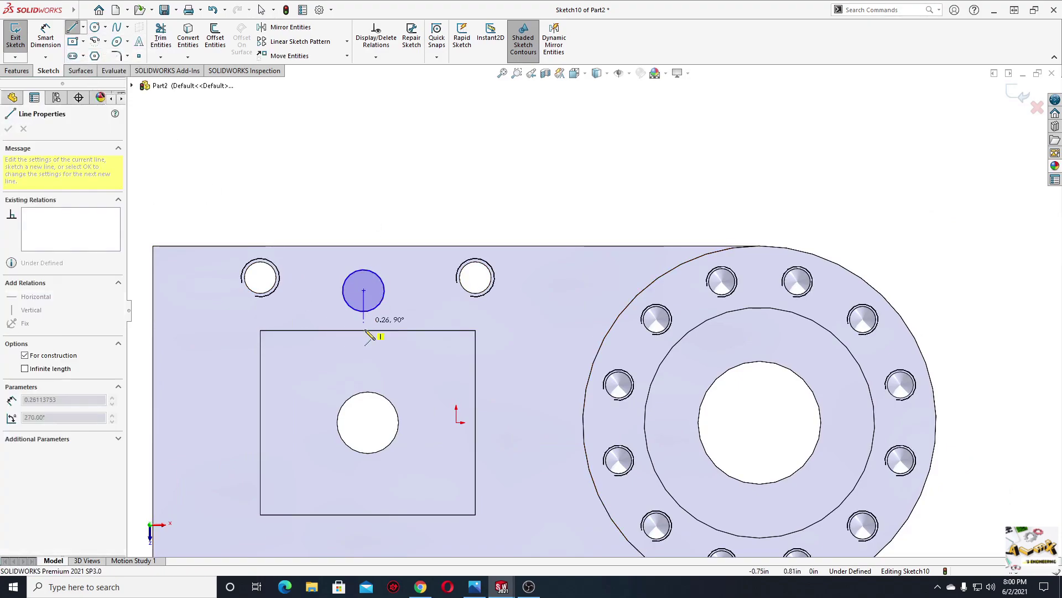
{"action": "left_click", "coordinate": [368, 422]}
{"action": "right_click", "coordinate": [316, 394]}
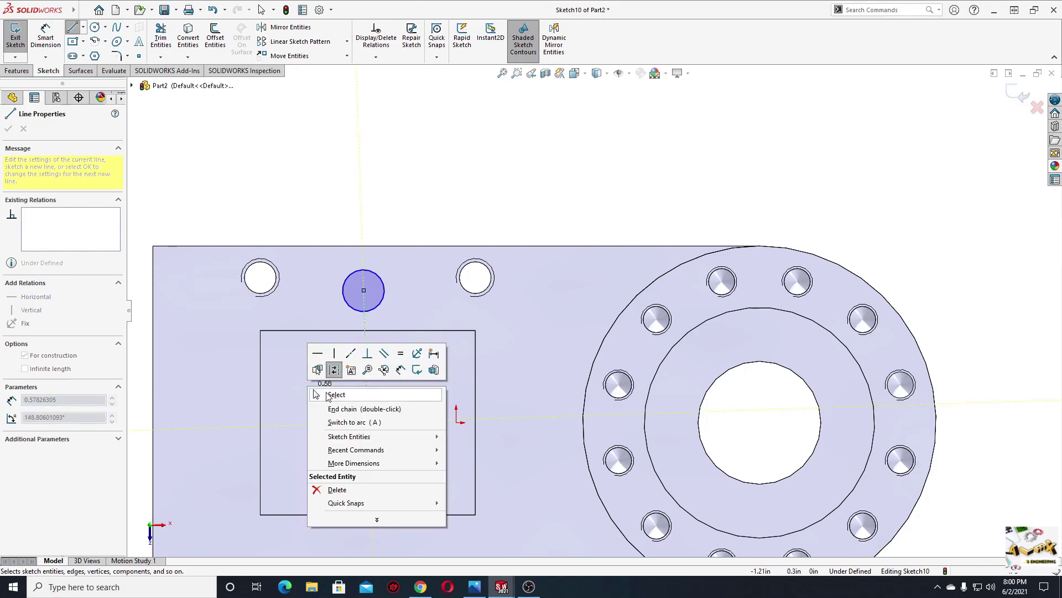
{"action": "left_click", "coordinate": [327, 395]}
{"action": "left_click", "coordinate": [367, 370]}
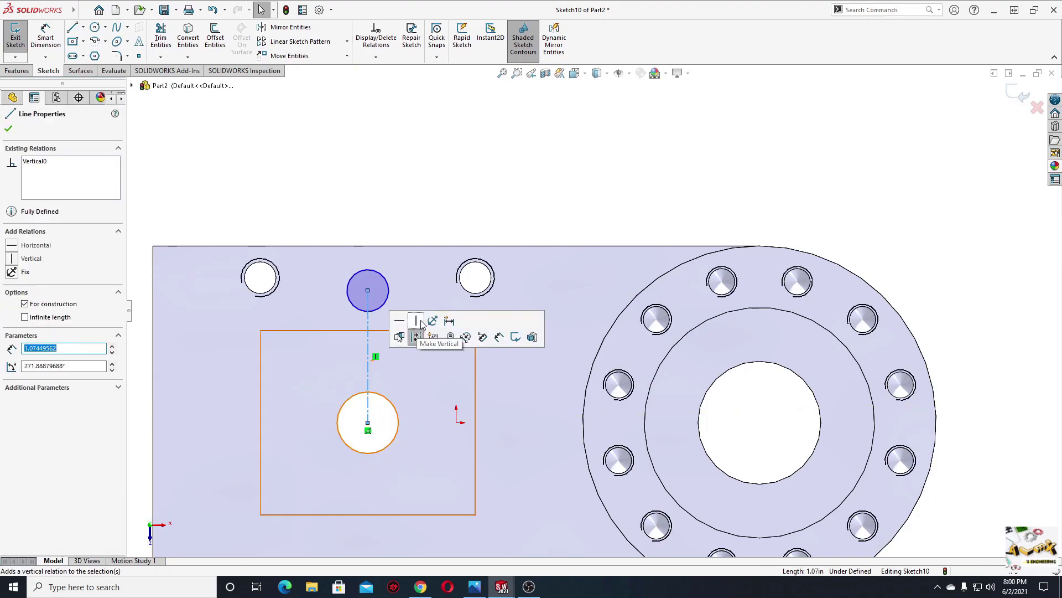
{"action": "key", "text": "Escape"}
- Give the new circle a 0.25 in diameter
{"action": "left_click", "coordinate": [45, 39]}
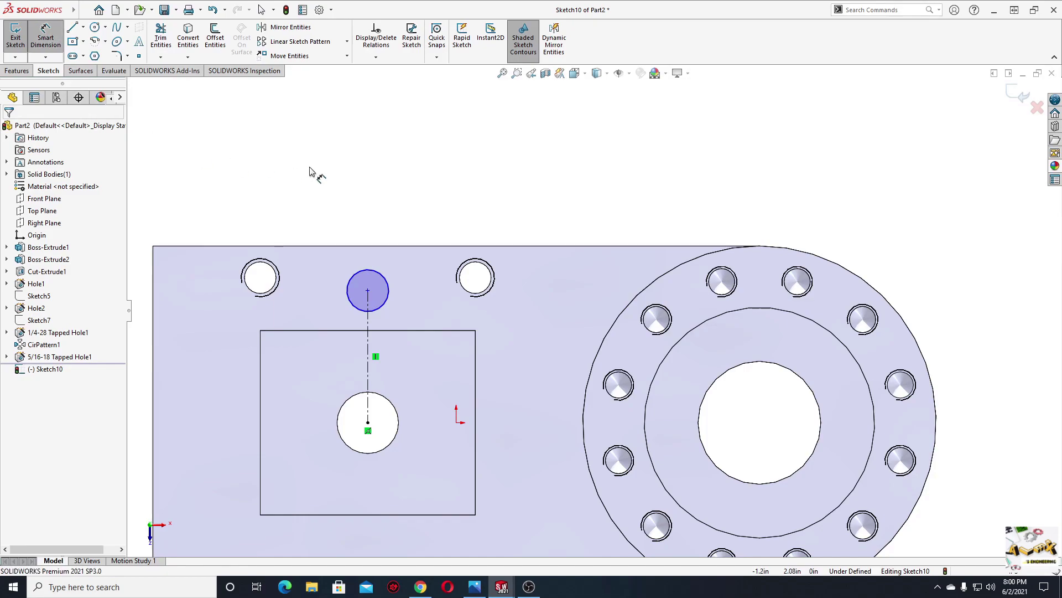
{"action": "left_click", "coordinate": [381, 276]}
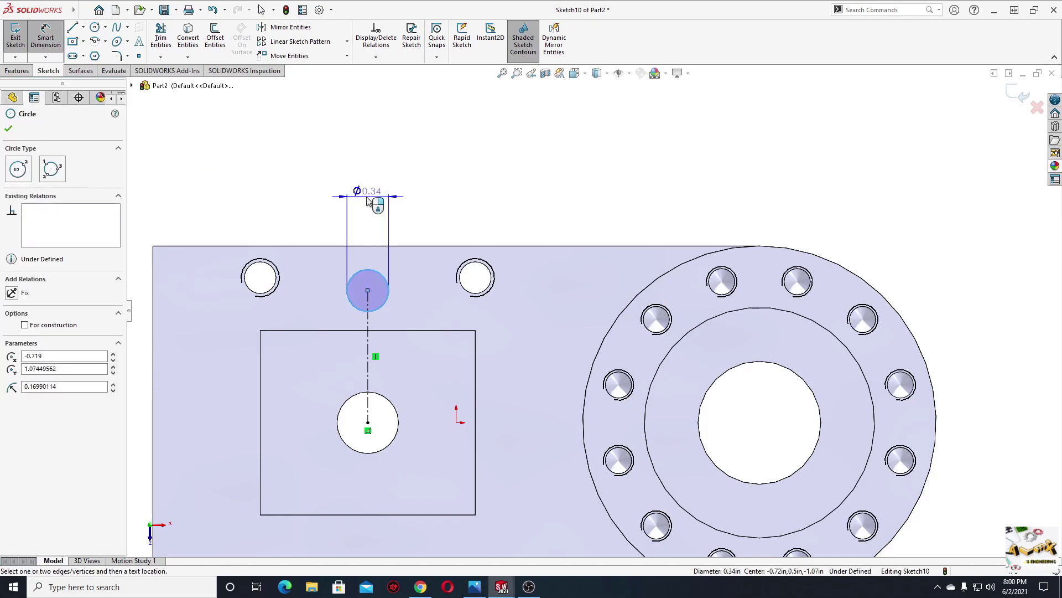
{"action": "left_click", "coordinate": [367, 201]}
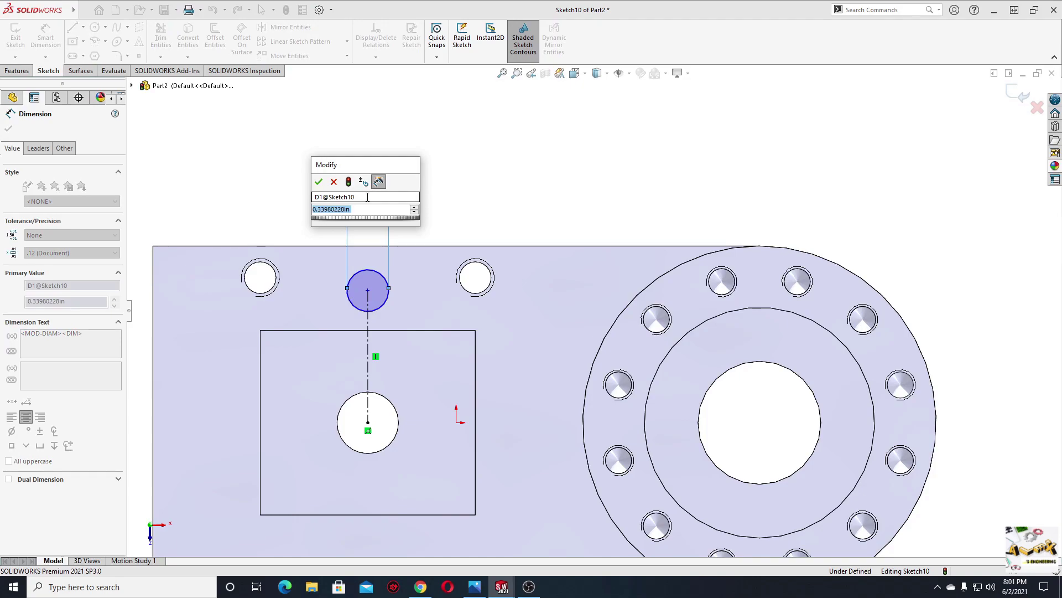
{"action": "type", "text": "0.25"}
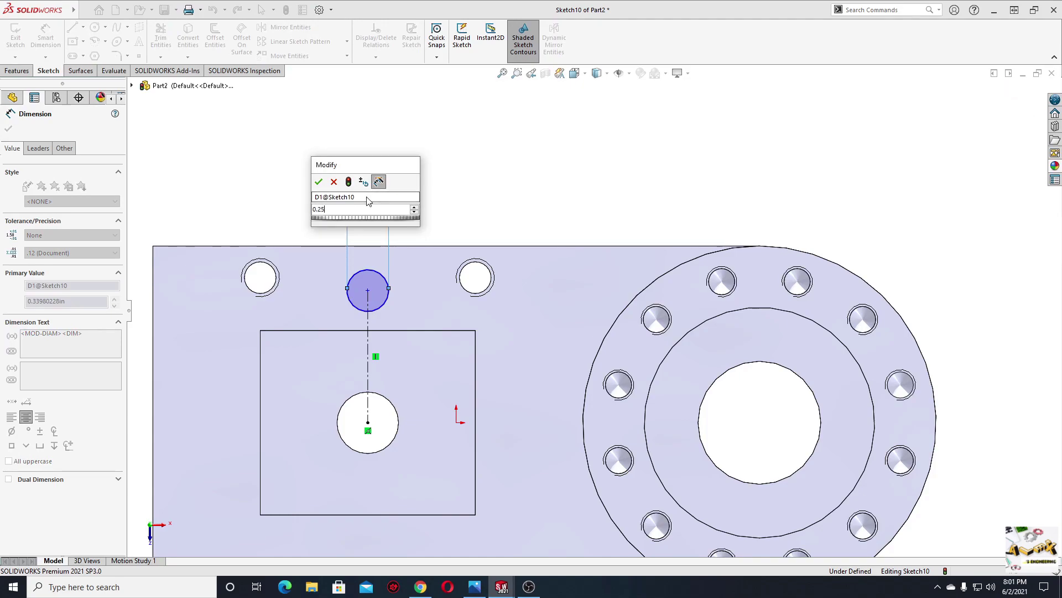
{"action": "key", "text": "Return"}
{"action": "right_click", "coordinate": [254, 208]}
{"action": "left_click", "coordinate": [265, 233]}
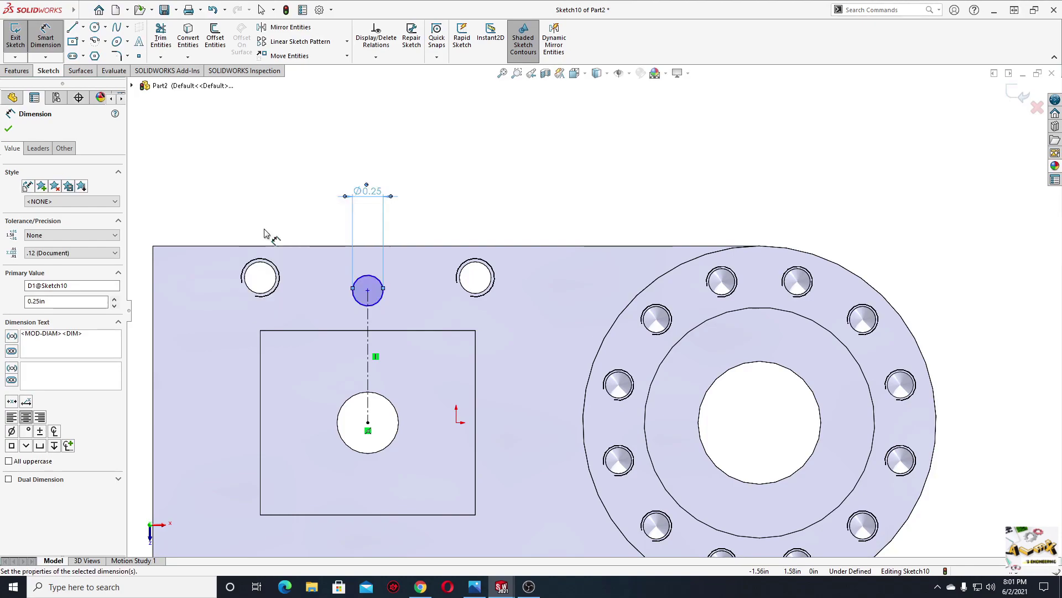
- Locate the circle's centre 1.10 in above the origin
{"action": "left_click", "coordinate": [369, 292]}
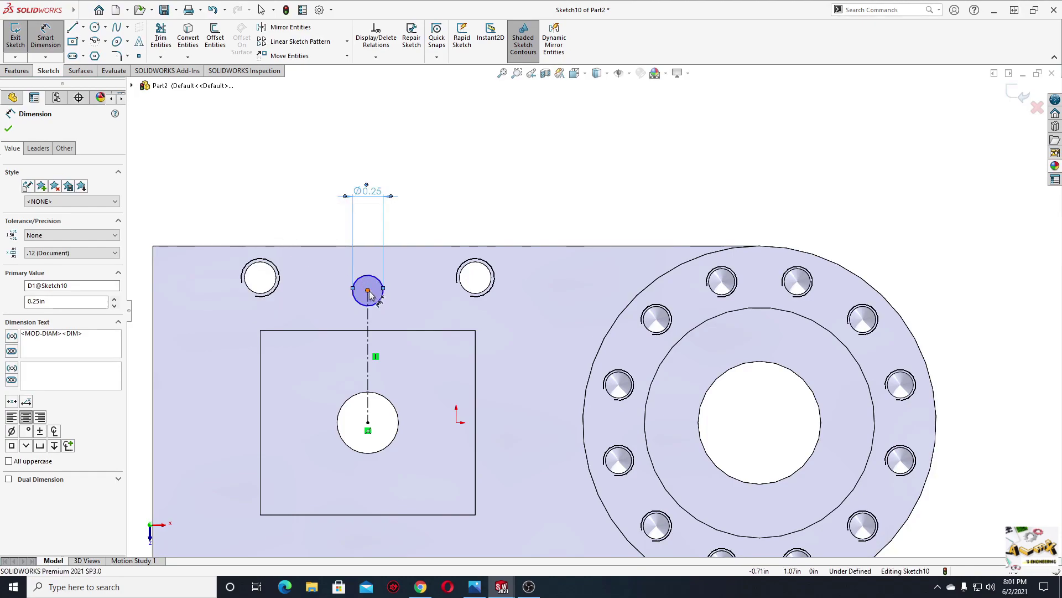
{"action": "left_click", "coordinate": [457, 424]}
{"action": "left_click", "coordinate": [200, 347]}
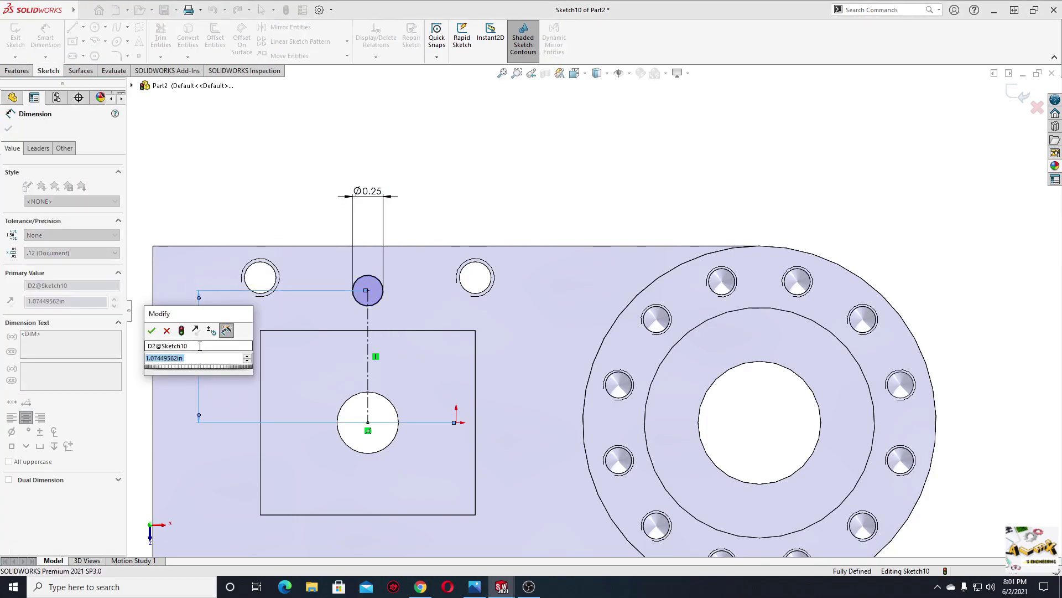
{"action": "type", "text": "1.1"}
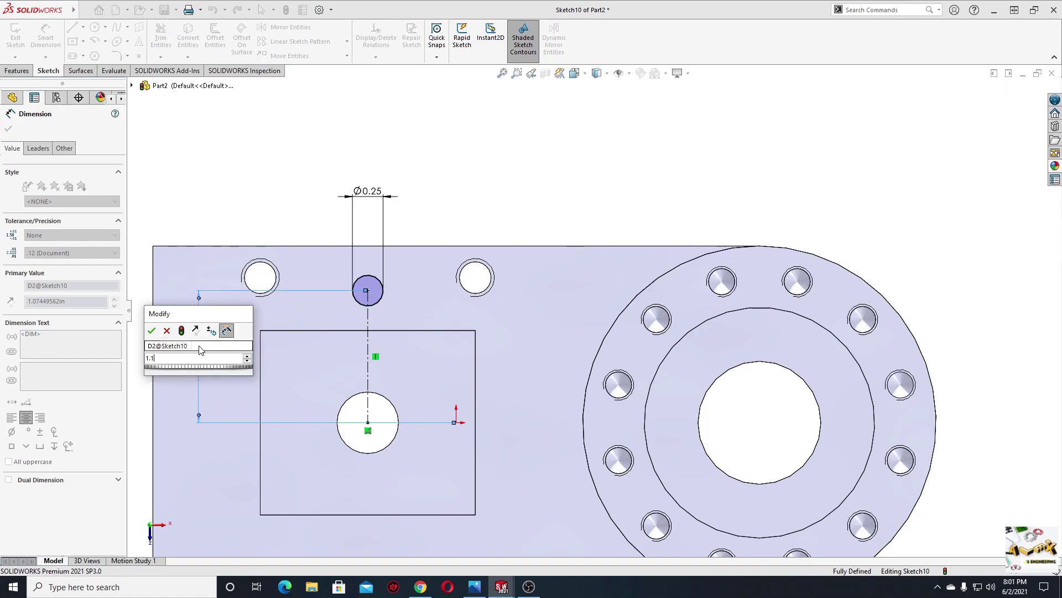
{"action": "key", "text": "Return"}
{"action": "right_click", "coordinate": [241, 180]}
{"action": "left_click", "coordinate": [266, 213]}
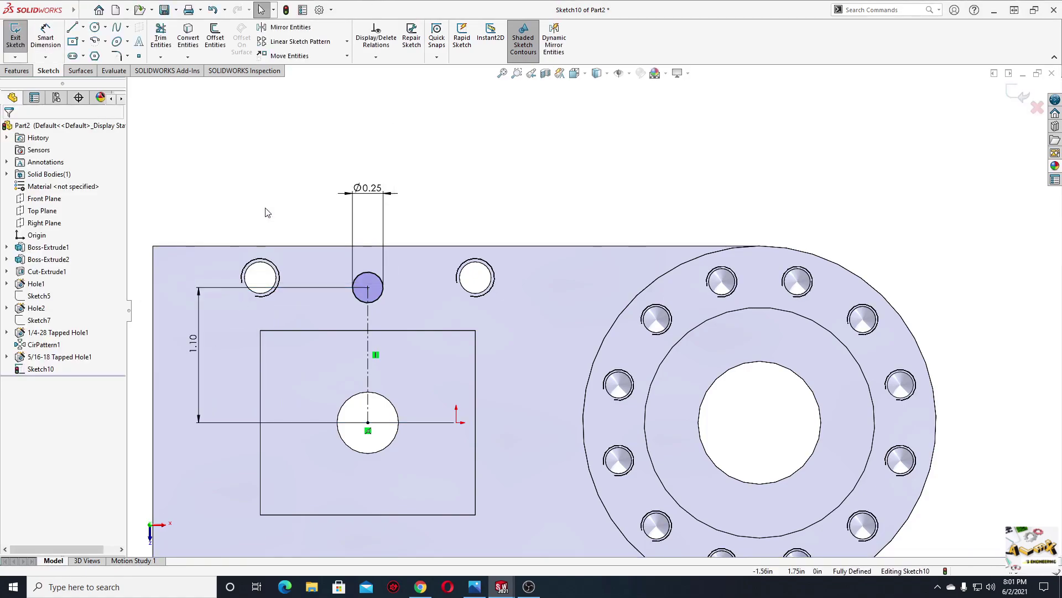
{"action": "left_click", "coordinate": [20, 71]}
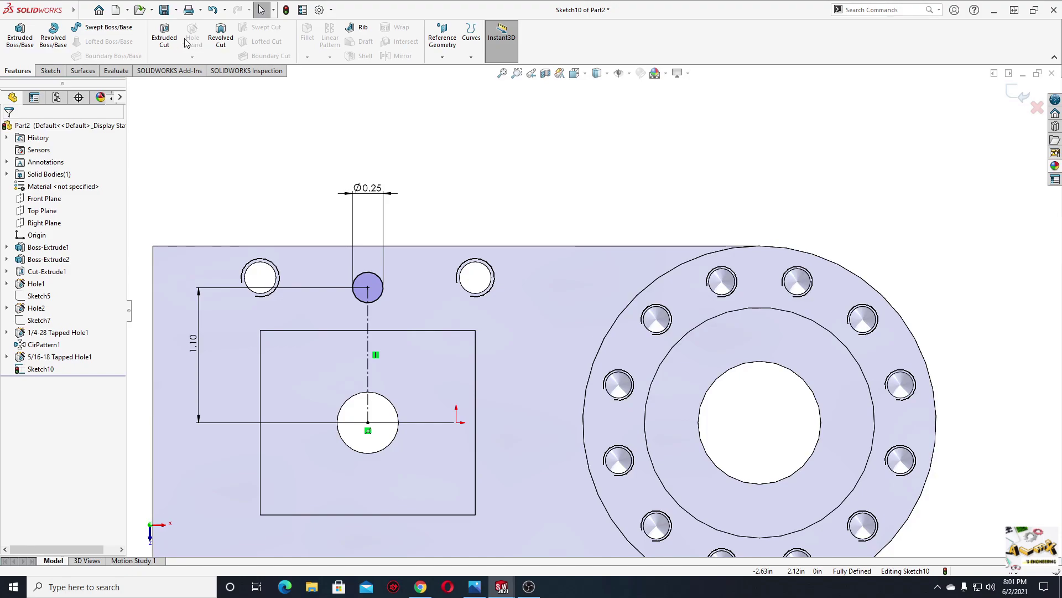
- Cut the 0.25 in circle through all of the plate
{"action": "left_click", "coordinate": [164, 35]}
{"action": "left_click", "coordinate": [66, 195]}
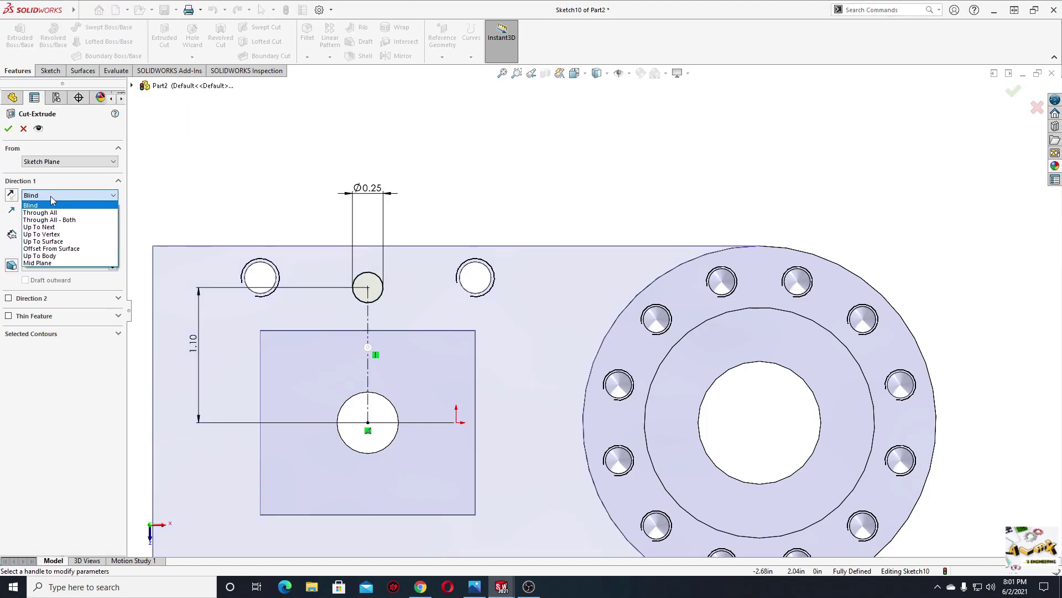
{"action": "left_click", "coordinate": [41, 211]}
{"action": "left_click", "coordinate": [9, 128]}
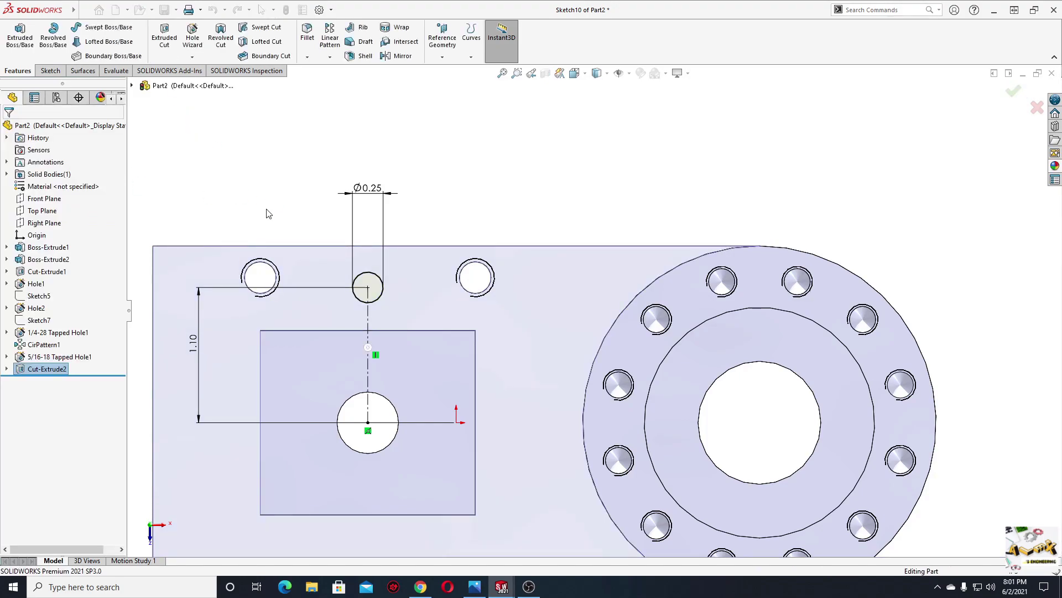
- Orbit the part to an isometric view and re-centre it
{"action": "middle_click_drag", "start_coordinate": [360, 187], "coordinate": [338, 474]}
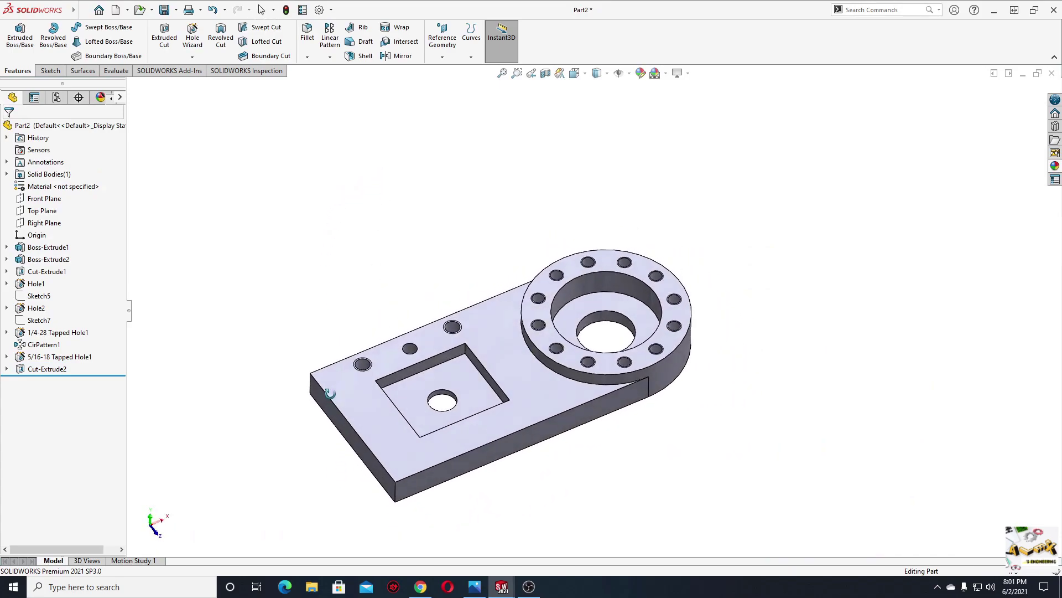
{"action": "middle_click_drag", "start_coordinate": [339, 474], "coordinate": [379, 374]}
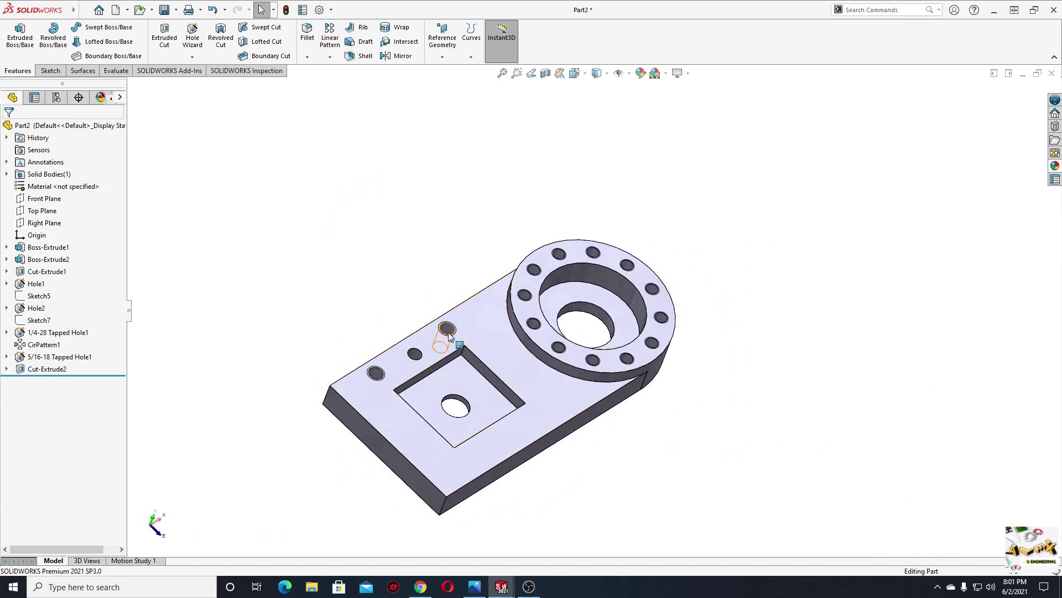
{"action": "middle_click_drag", "start_coordinate": [339, 346], "coordinate": [281, 324], "text": "ctrl"}
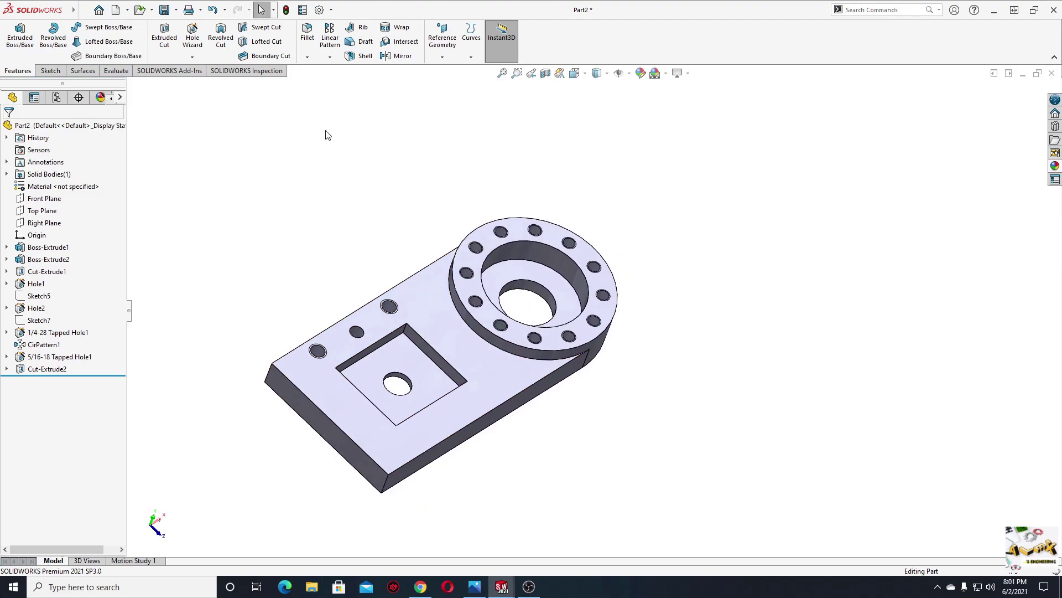
- Mirror 5/16-18 Tapped Hole1 and Cut-Extrude2 about the Front Plane
{"action": "left_click", "coordinate": [398, 56]}
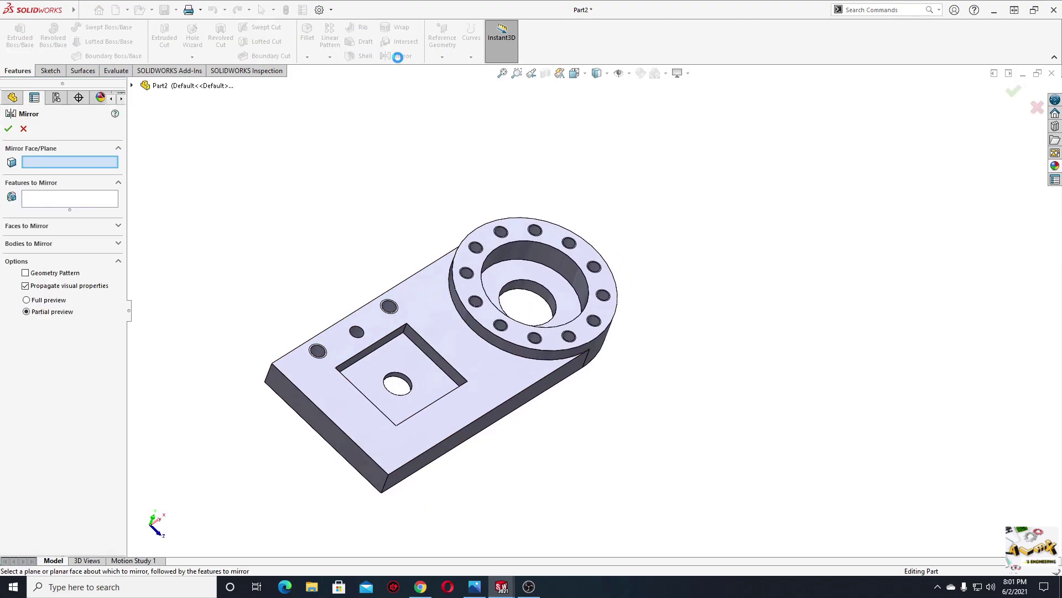
{"action": "left_click", "coordinate": [132, 86]}
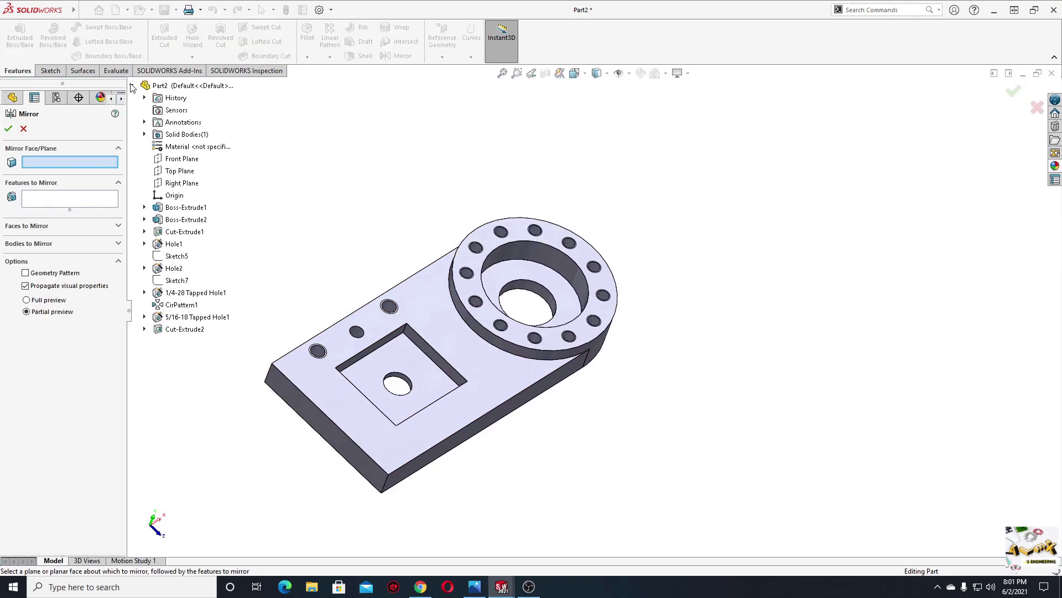
{"action": "left_click", "coordinate": [183, 161]}
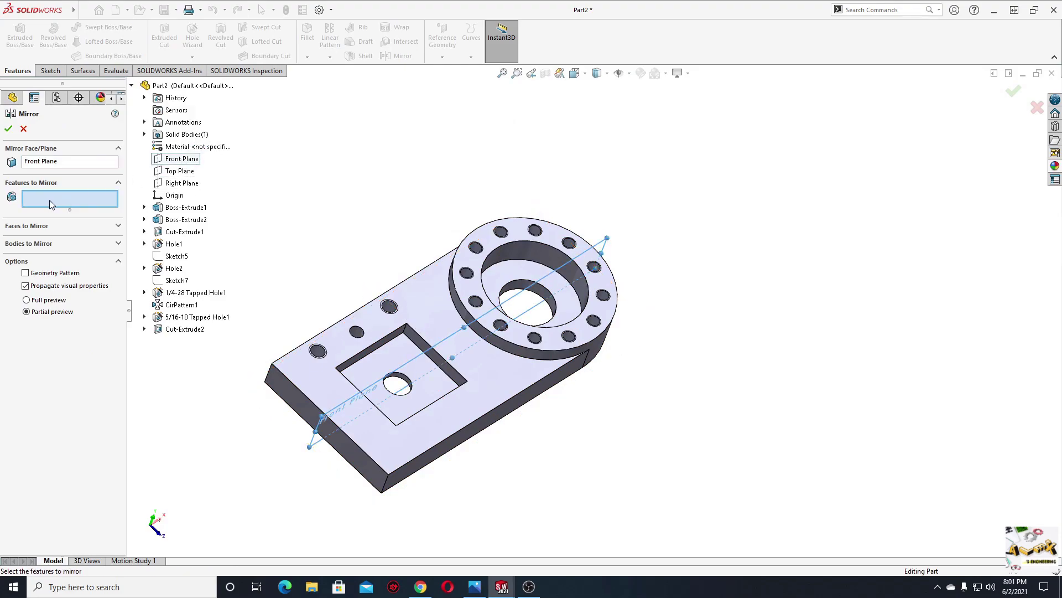
{"action": "left_click", "coordinate": [319, 351]}
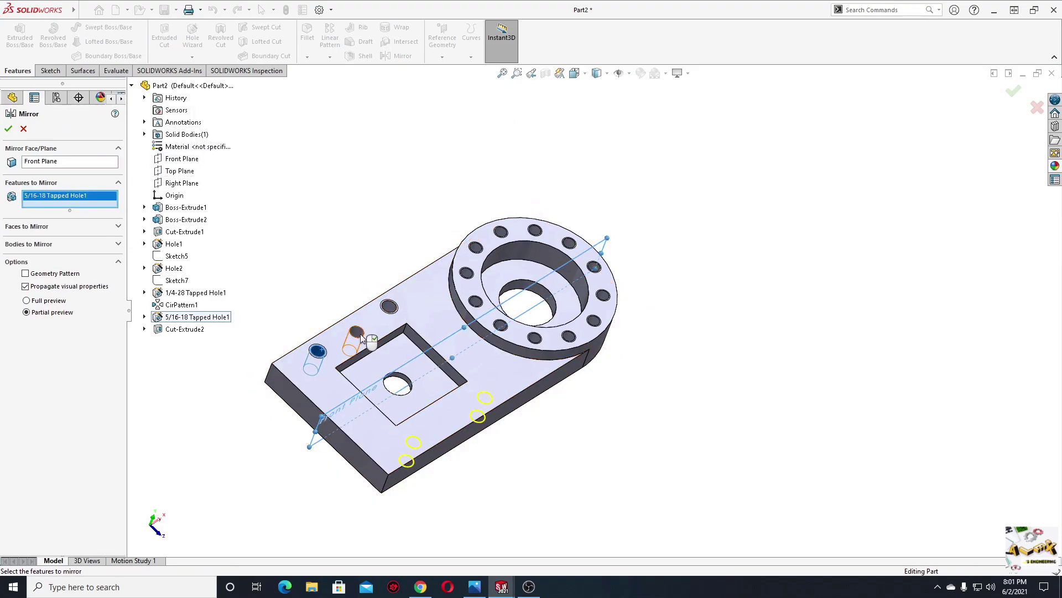
{"action": "left_click", "coordinate": [359, 334]}
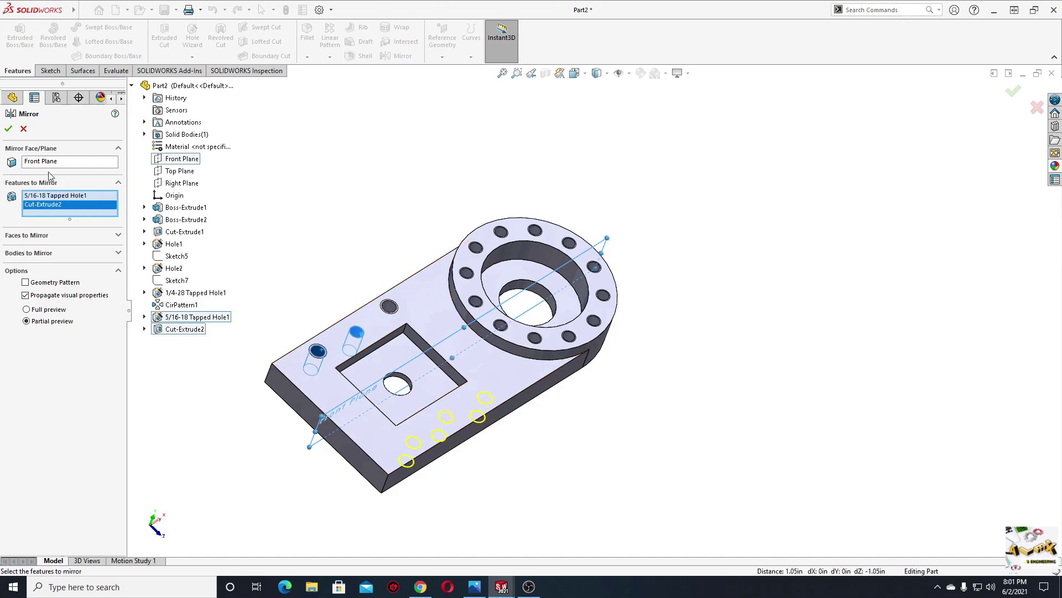
{"action": "left_click", "coordinate": [8, 129]}
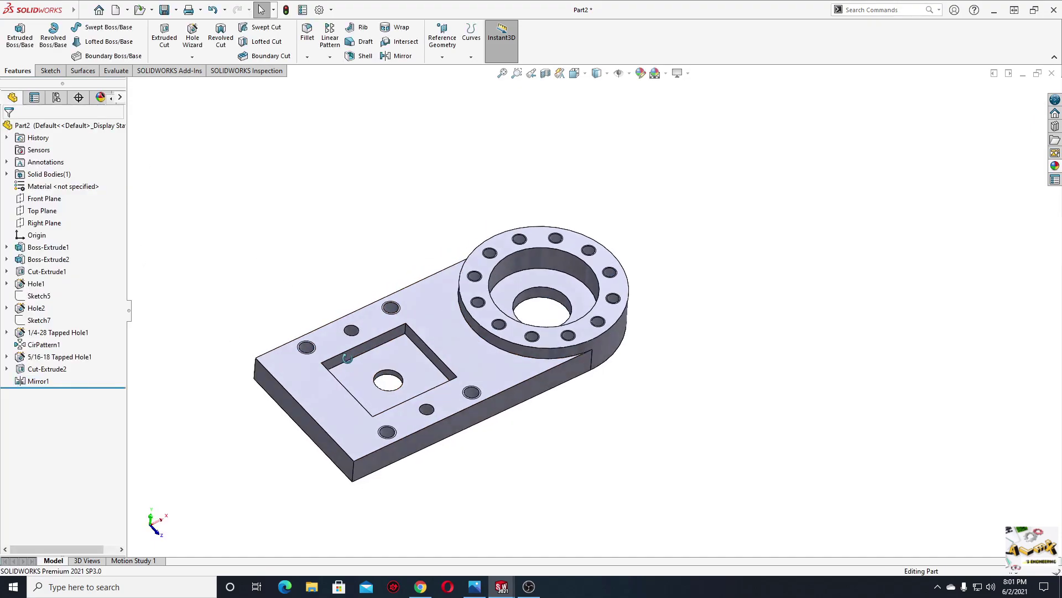
{"action": "mouse_move", "coordinate": [347, 359]}
{"action": "middle_mouse_down"}
{"action": "mouse_move", "coordinate": [332, 304]}
{"action": "mouse_move", "coordinate": [348, 387]}
{"action": "mouse_move", "coordinate": [390, 336]}
{"action": "middle_mouse_up"}
{"action": "scroll", "coordinate": [403, 387], "scroll_direction": "down", "scroll_amount": 3}
{"action": "scroll", "coordinate": [389, 386], "scroll_direction": "down", "scroll_amount": 3}
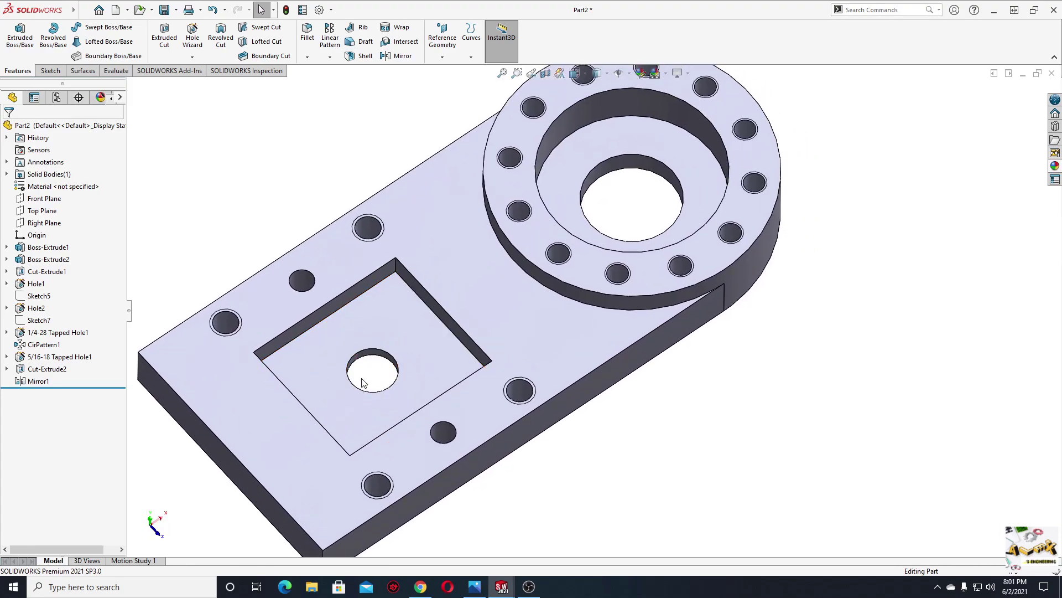
- Start a sketch on the pocket floor with a construction circle concentric to the centre hole
{"action": "left_click", "coordinate": [370, 332]}
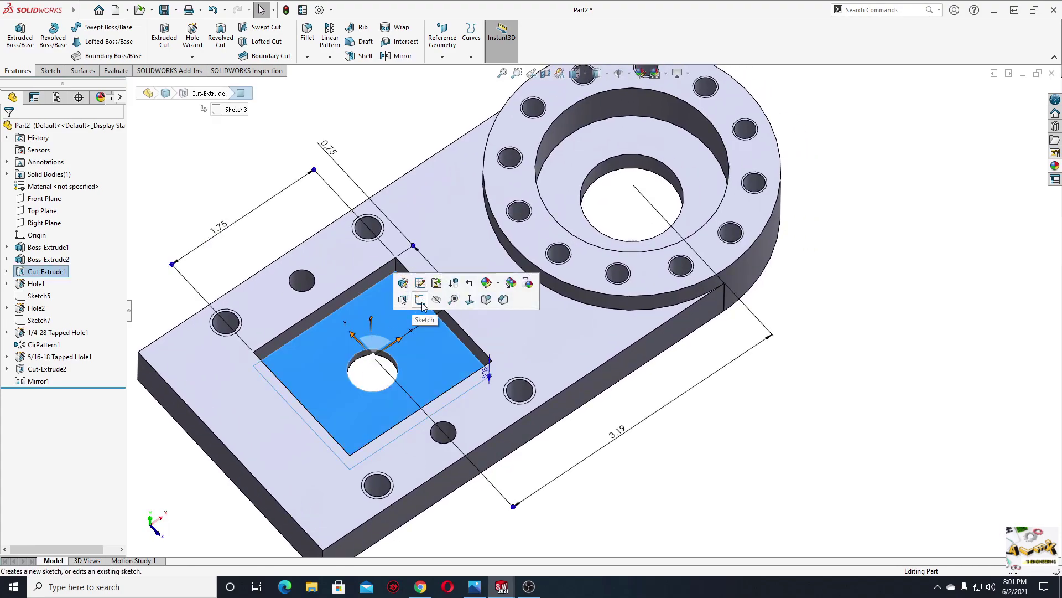
{"action": "left_click", "coordinate": [421, 301]}
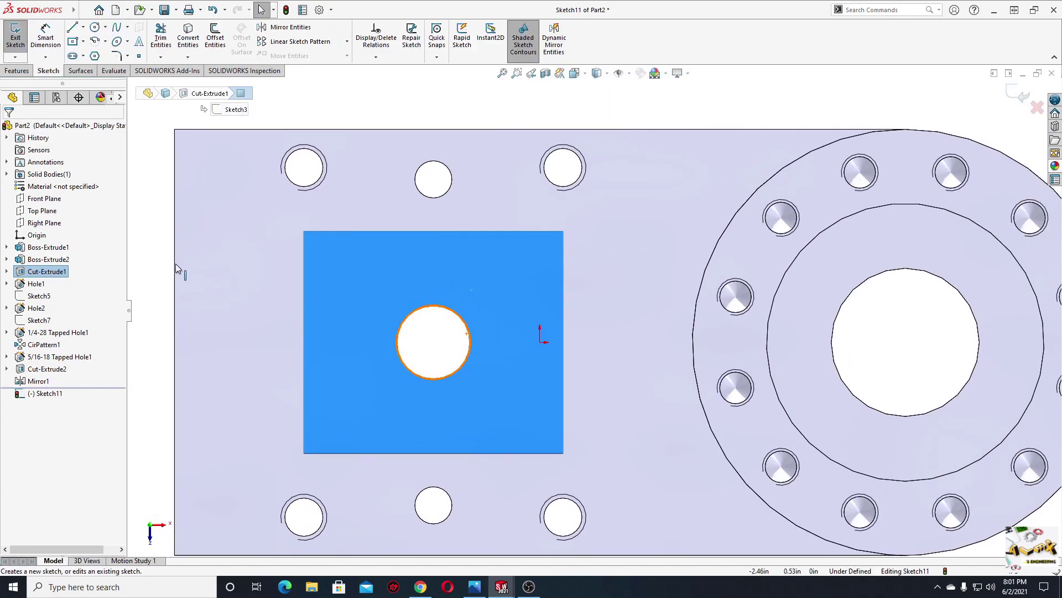
{"action": "left_click", "coordinate": [177, 269]}
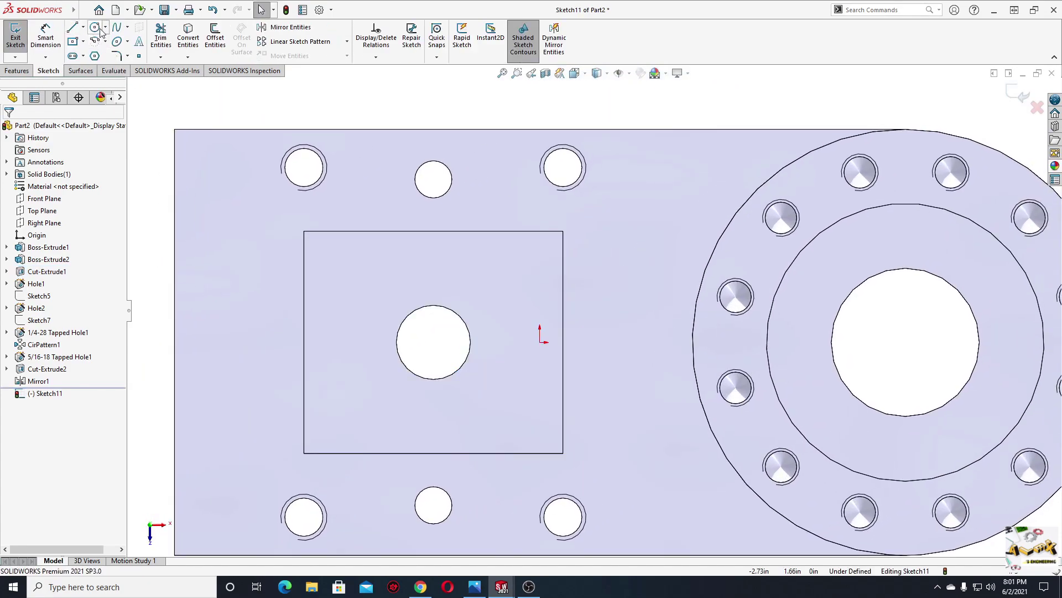
{"action": "left_click", "coordinate": [95, 27]}
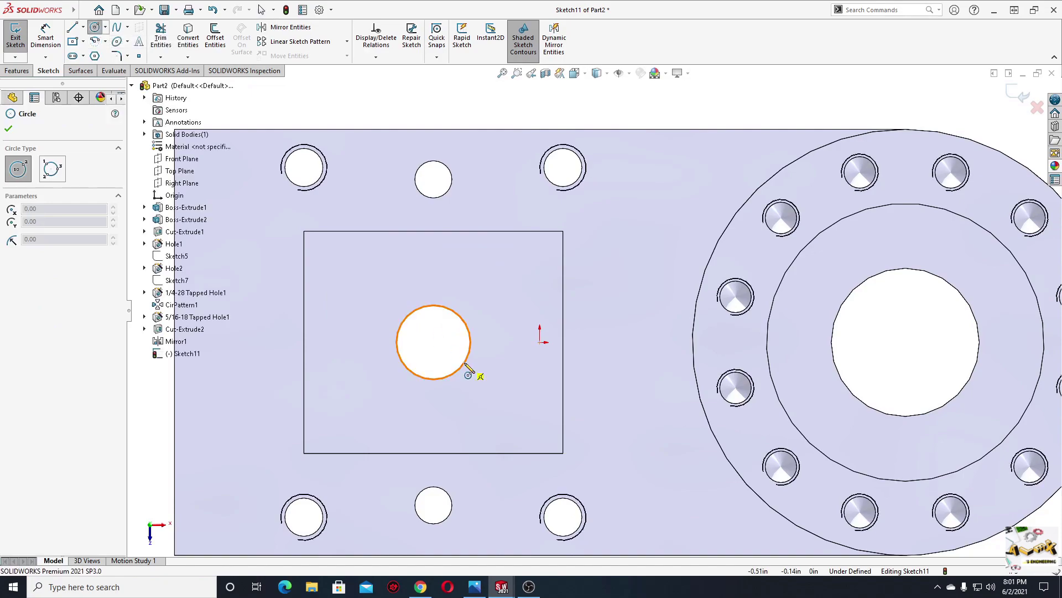
{"action": "left_click", "coordinate": [434, 343]}
{"action": "left_click", "coordinate": [365, 389]}
{"action": "key", "text": "Escape"}
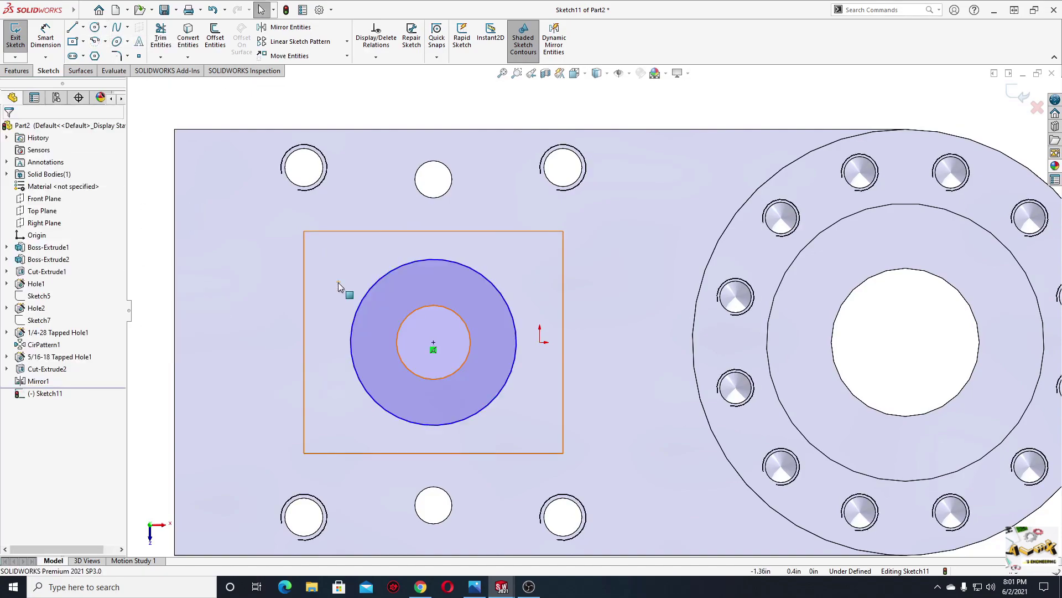
{"action": "left_click", "coordinate": [366, 295]}
{"action": "left_click", "coordinate": [411, 263]}
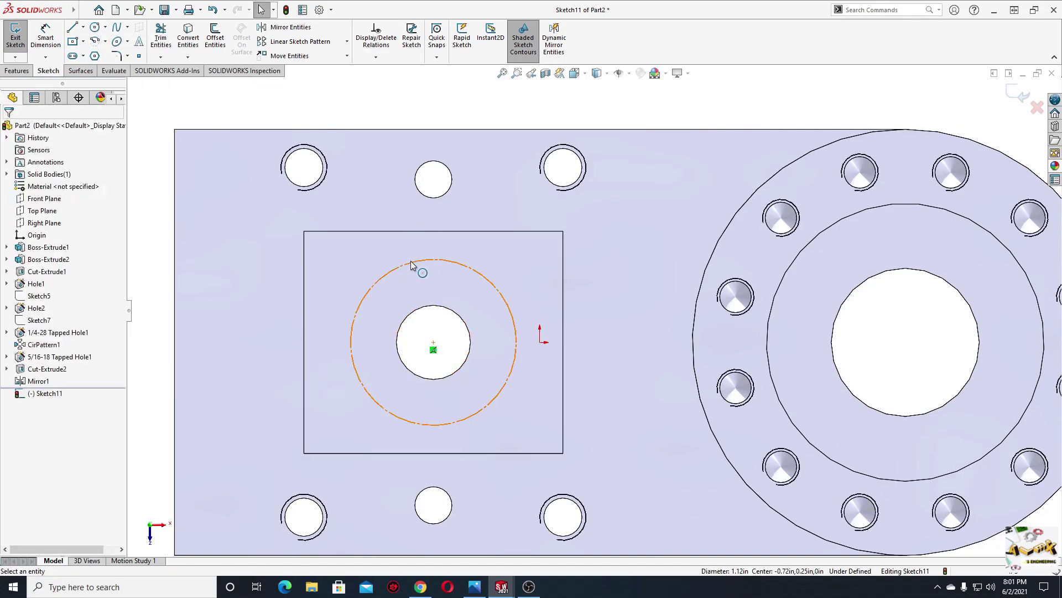
- Place a sketch point at the bottom of the construction circle
{"action": "left_click", "coordinate": [138, 58]}
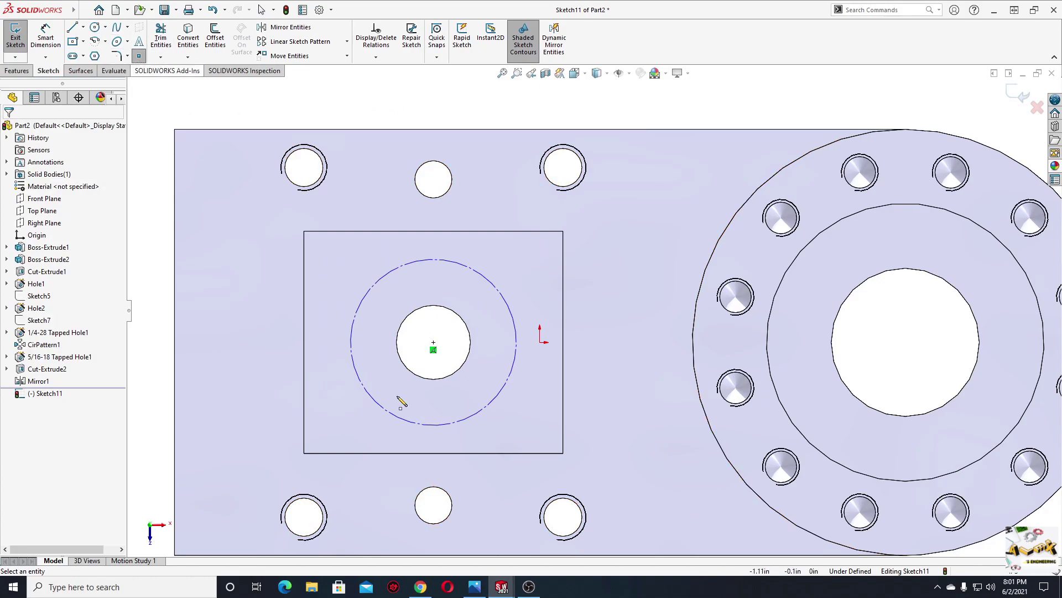
{"action": "left_click", "coordinate": [434, 425]}
{"action": "right_click", "coordinate": [327, 321]}
{"action": "left_click", "coordinate": [346, 320]}
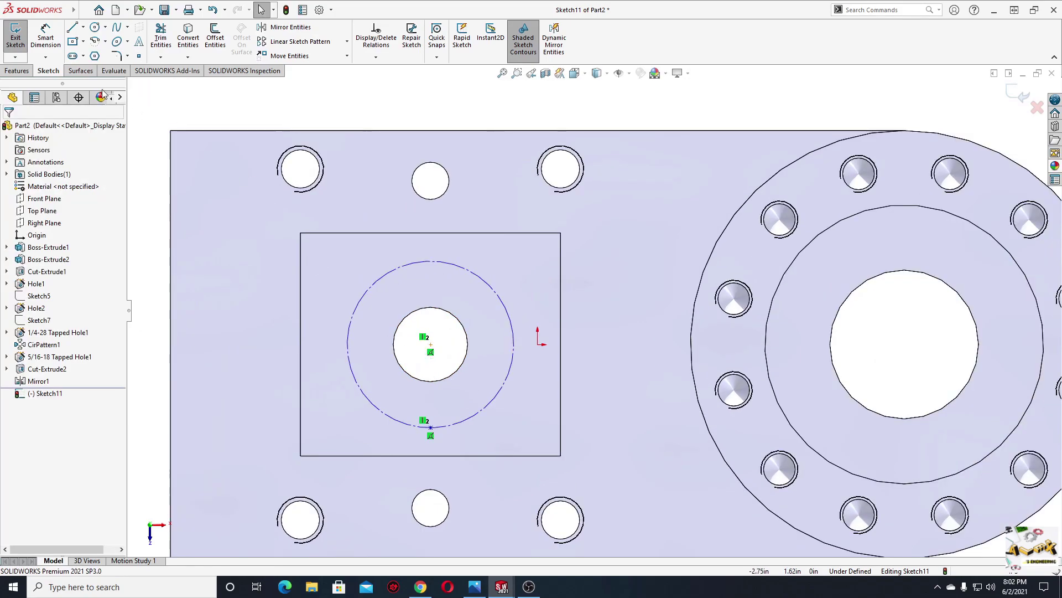
- Dimension the construction circle's diameter to 1.25 in
{"action": "left_click", "coordinate": [46, 38]}
{"action": "left_click", "coordinate": [486, 281]}
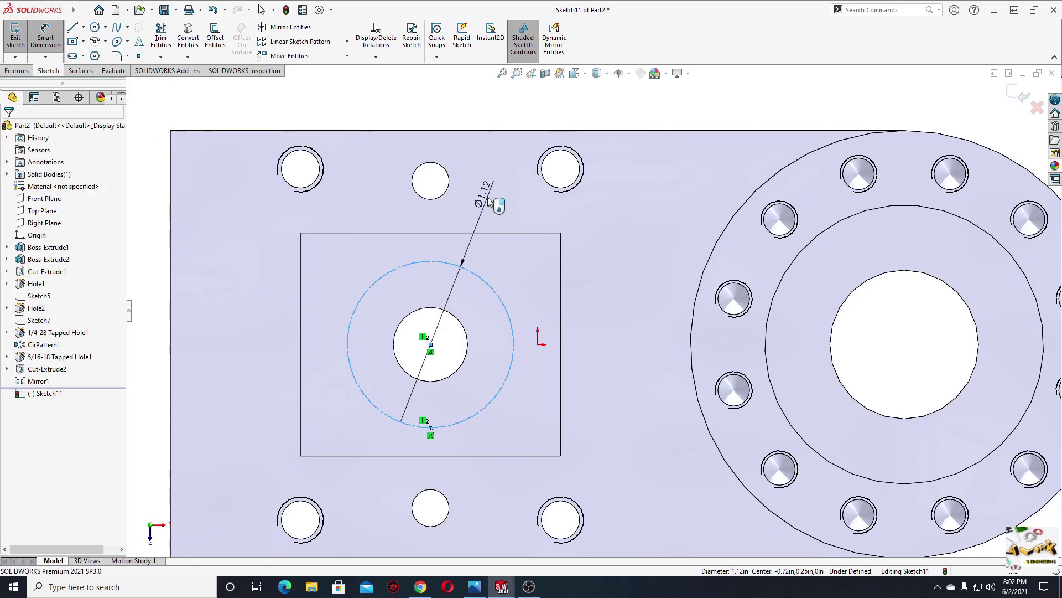
{"action": "left_click", "coordinate": [487, 197]}
{"action": "type", "text": "1/"}
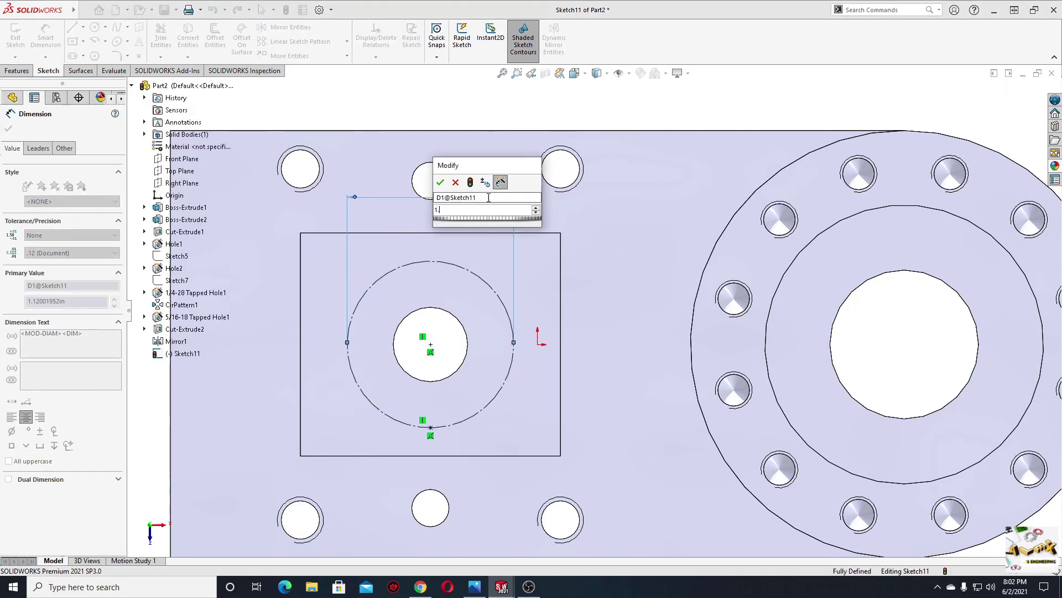
{"action": "key", "text": "Escape"}
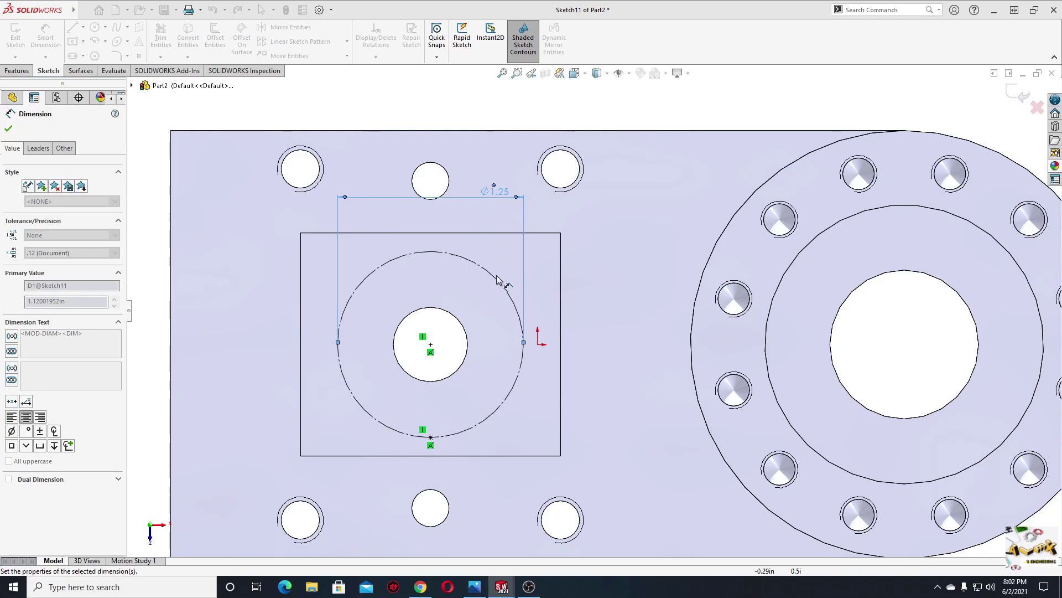
{"action": "scroll", "coordinate": [593, 312], "scroll_direction": "up", "scroll_amount": 1}
{"action": "right_click", "coordinate": [182, 206]}
{"action": "left_click", "coordinate": [203, 238]}
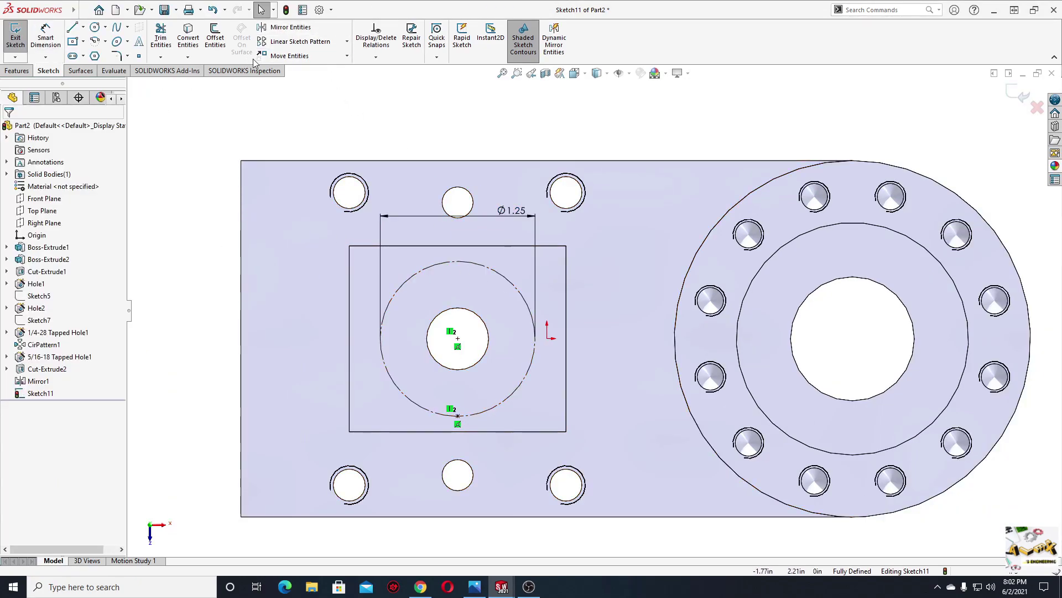
- Circularly pattern the bottom point about the small hole's centre and select the instance count
{"action": "left_click", "coordinate": [347, 42]}
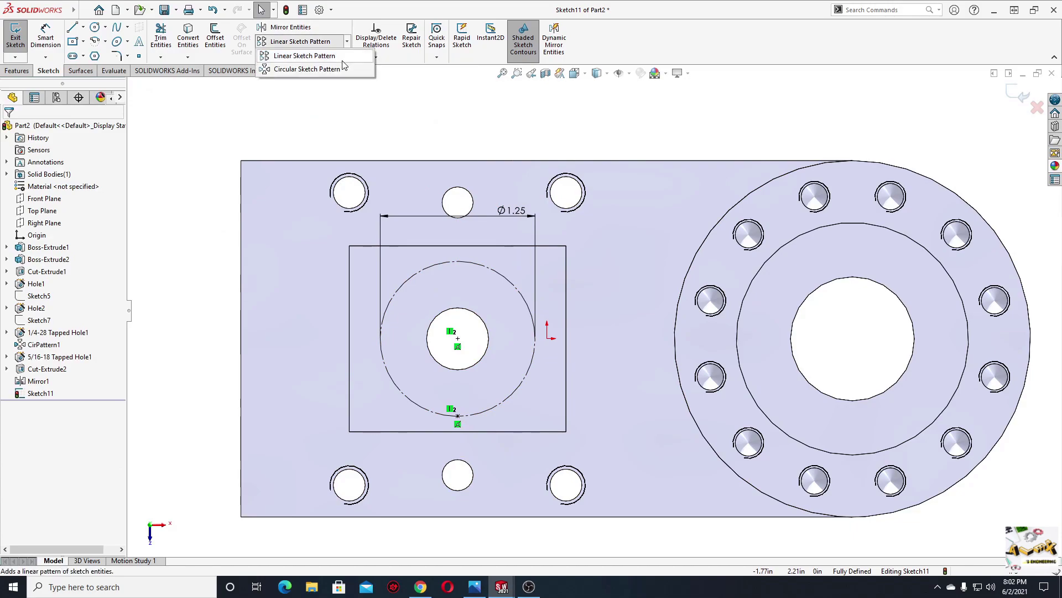
{"action": "left_click", "coordinate": [334, 70]}
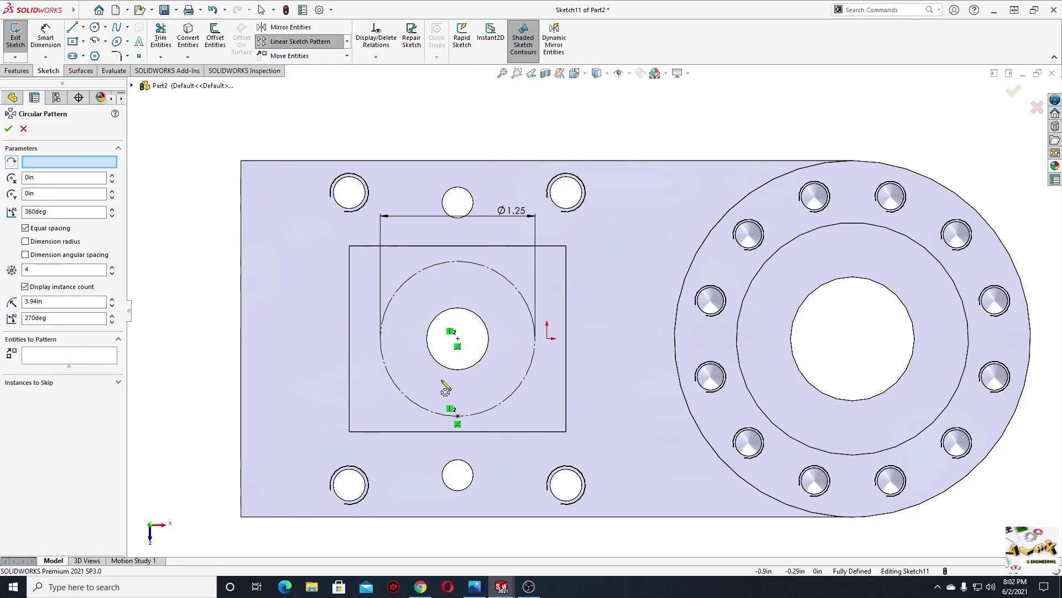
{"action": "left_click", "coordinate": [458, 416]}
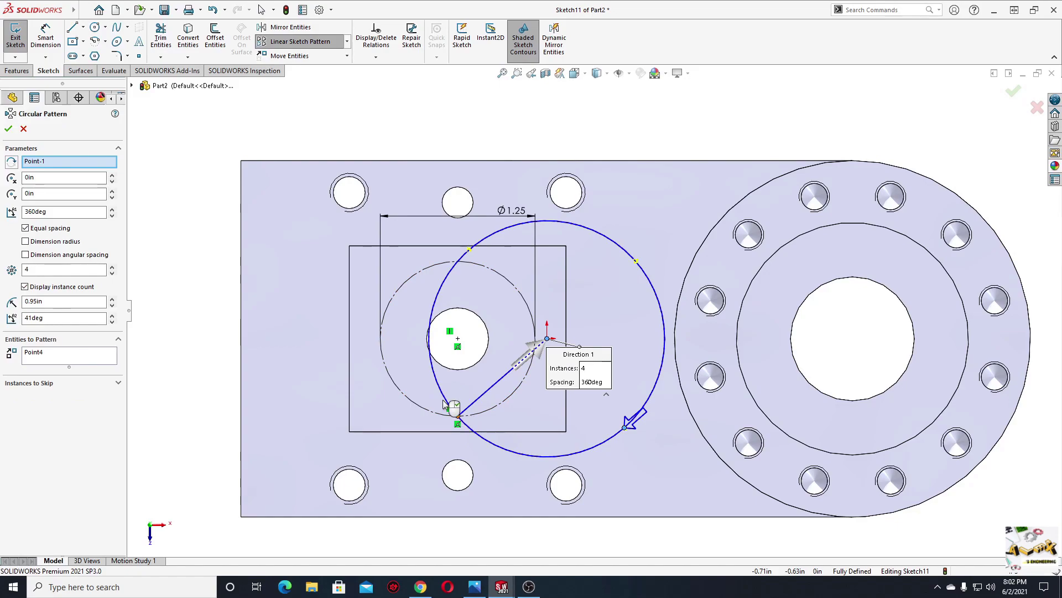
{"action": "right_click", "coordinate": [75, 162]}
{"action": "left_click", "coordinate": [105, 166]}
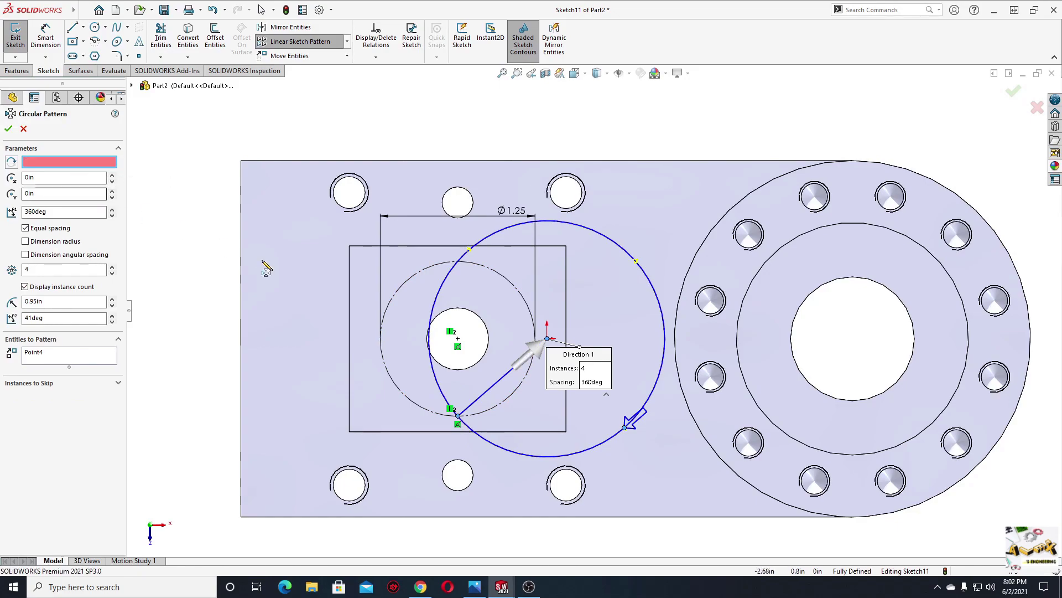
{"action": "left_click", "coordinate": [458, 339]}
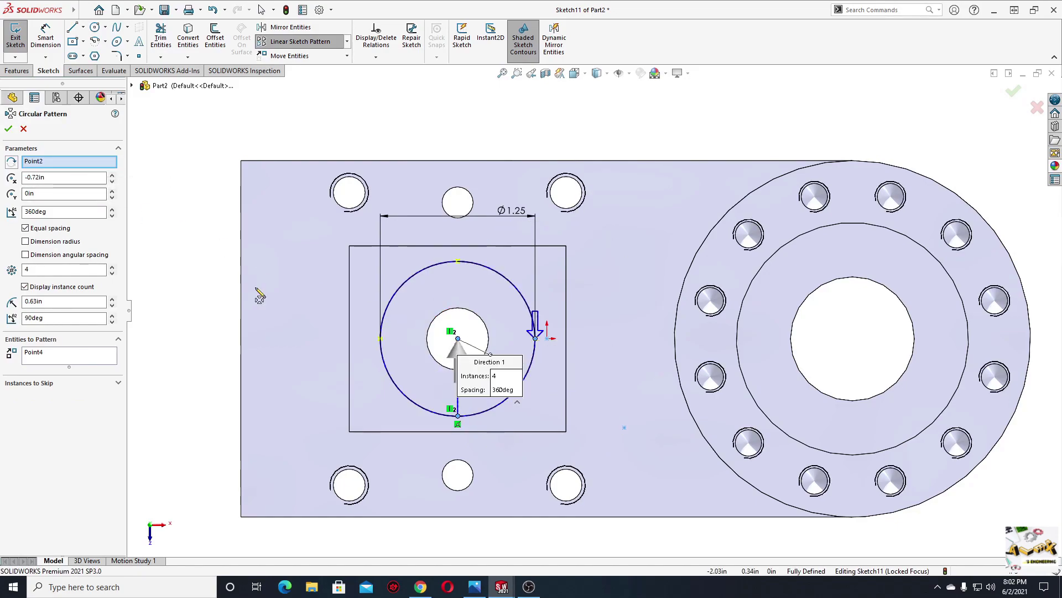
{"action": "double_click", "coordinate": [43, 268]}
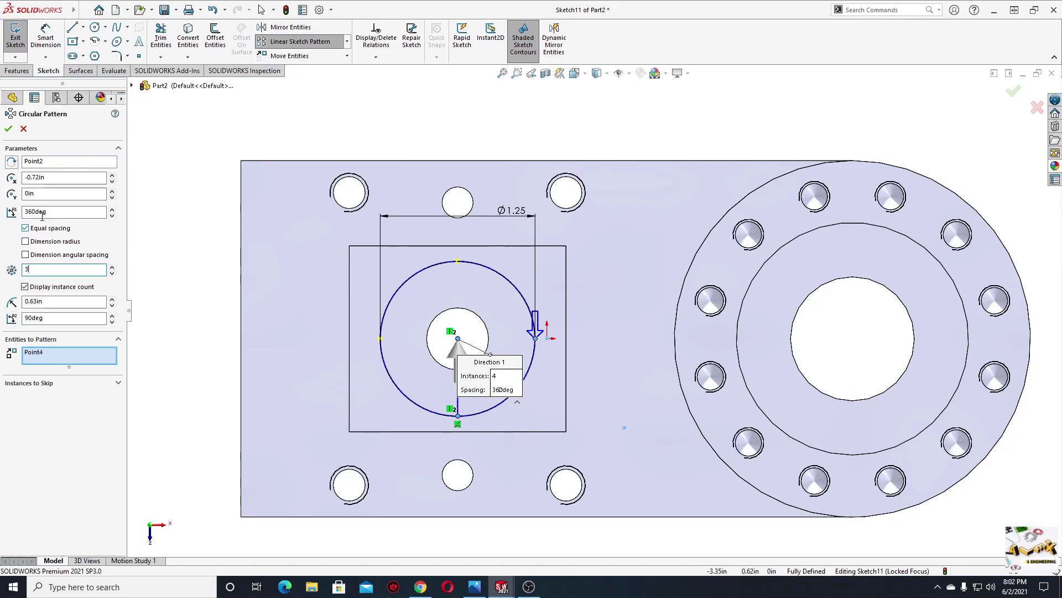
- Accept the three-point circular pattern and make the patterned points coincident with the 1.25-diameter construction circle
{"action": "left_click", "coordinate": [9, 130]}
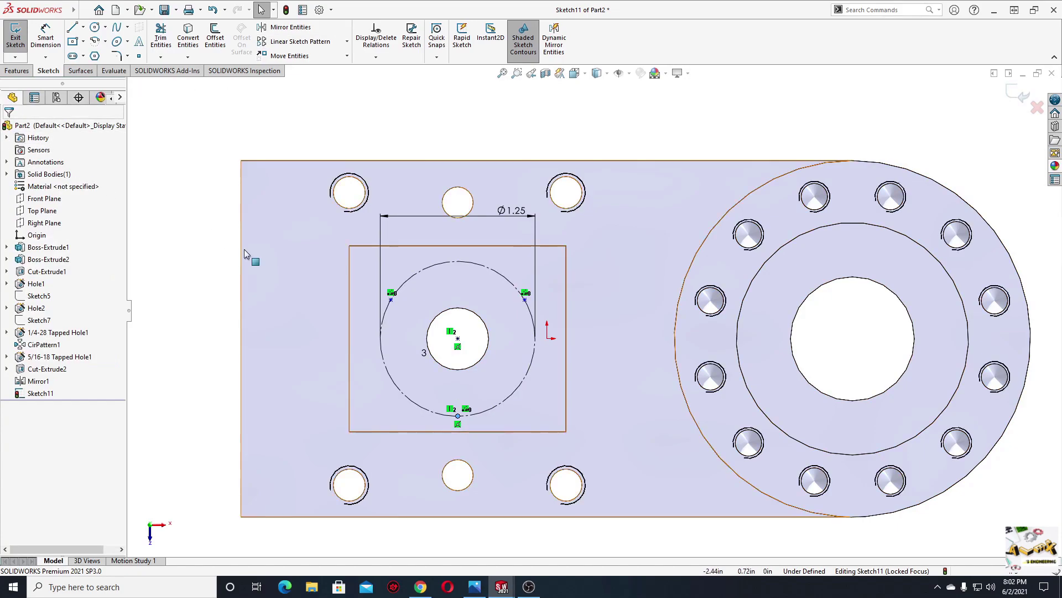
{"action": "left_click", "coordinate": [390, 299]}
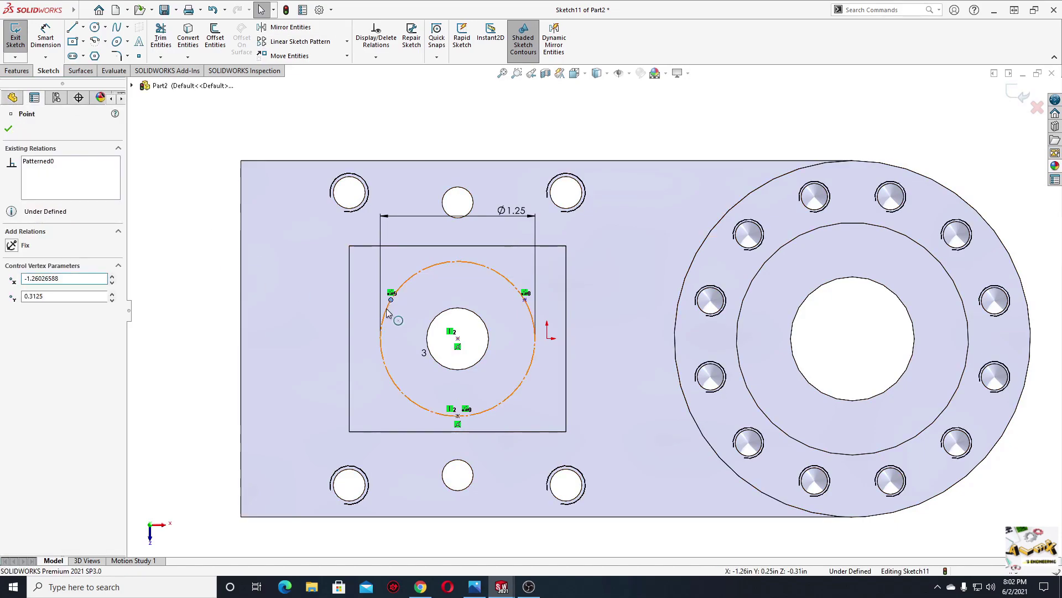
{"action": "left_click", "coordinate": [389, 306], "text": "ctrl"}
{"action": "left_click", "coordinate": [435, 259]}
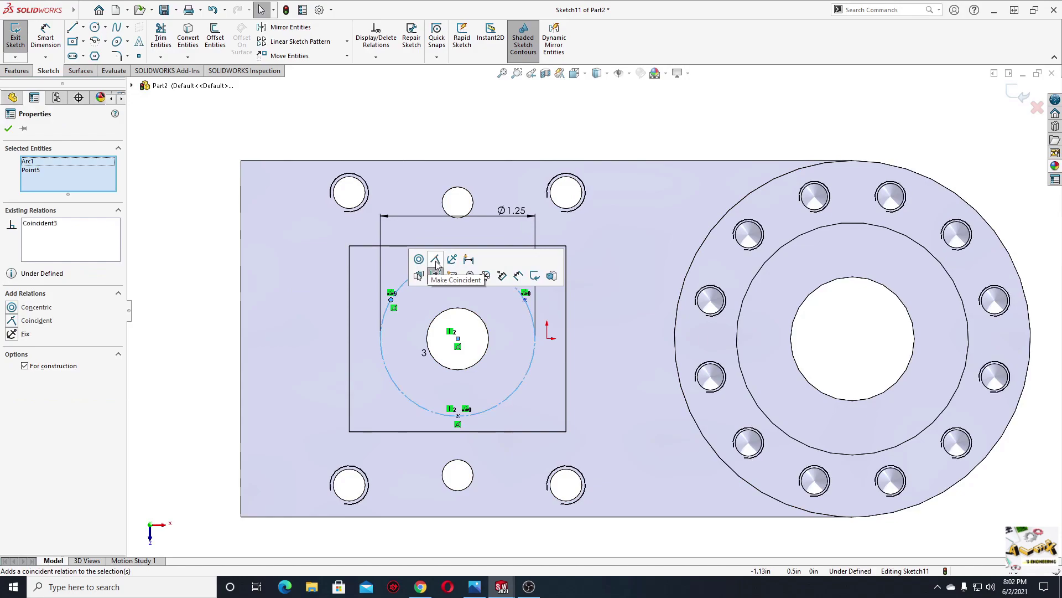
{"action": "left_click", "coordinate": [277, 311]}
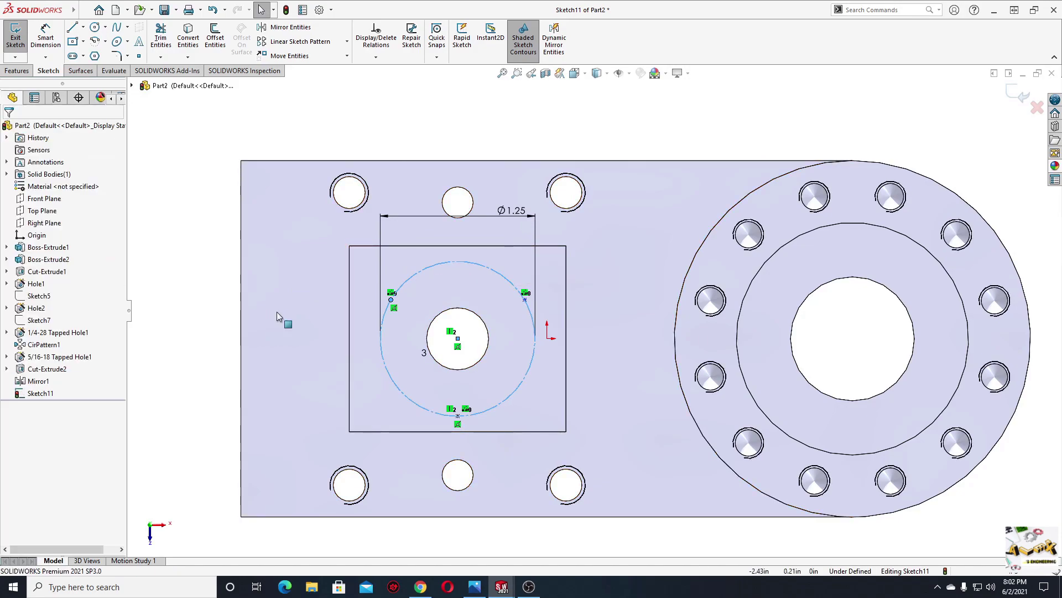
{"action": "left_click", "coordinate": [515, 292]}
{"action": "left_click", "coordinate": [525, 299], "text": "ctrl"}
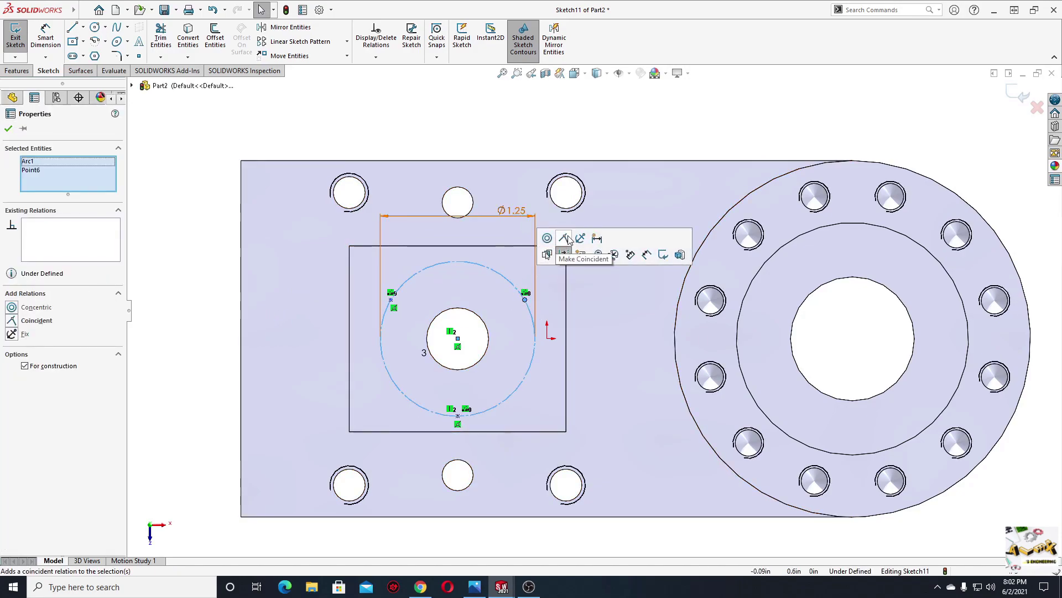
{"action": "left_click", "coordinate": [558, 244]}
{"action": "left_click", "coordinate": [217, 300]}
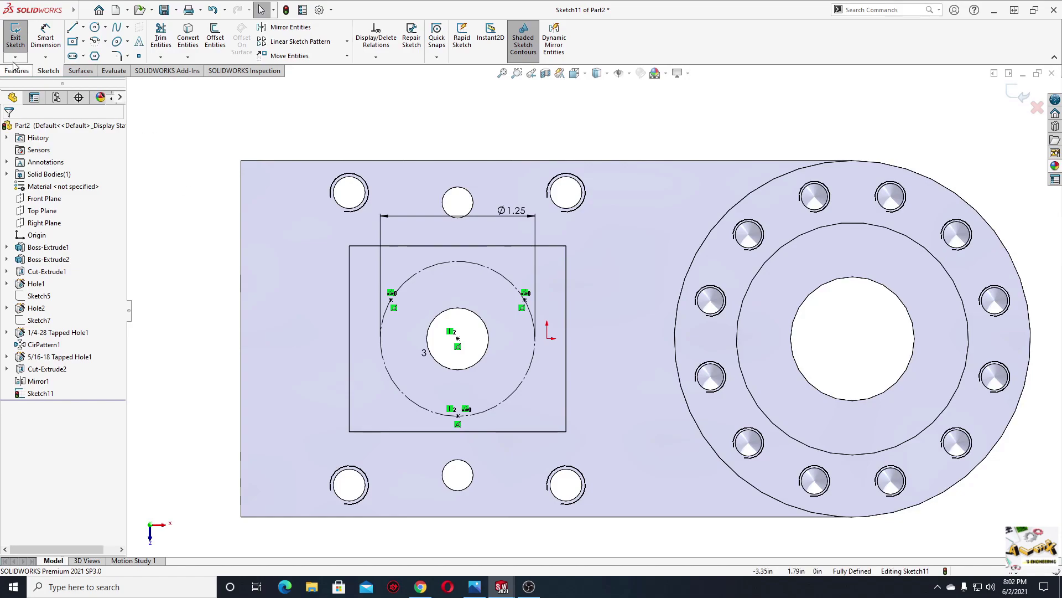
- Exit the point sketch and start a new Hole Wizard feature
{"action": "left_click", "coordinate": [16, 36]}
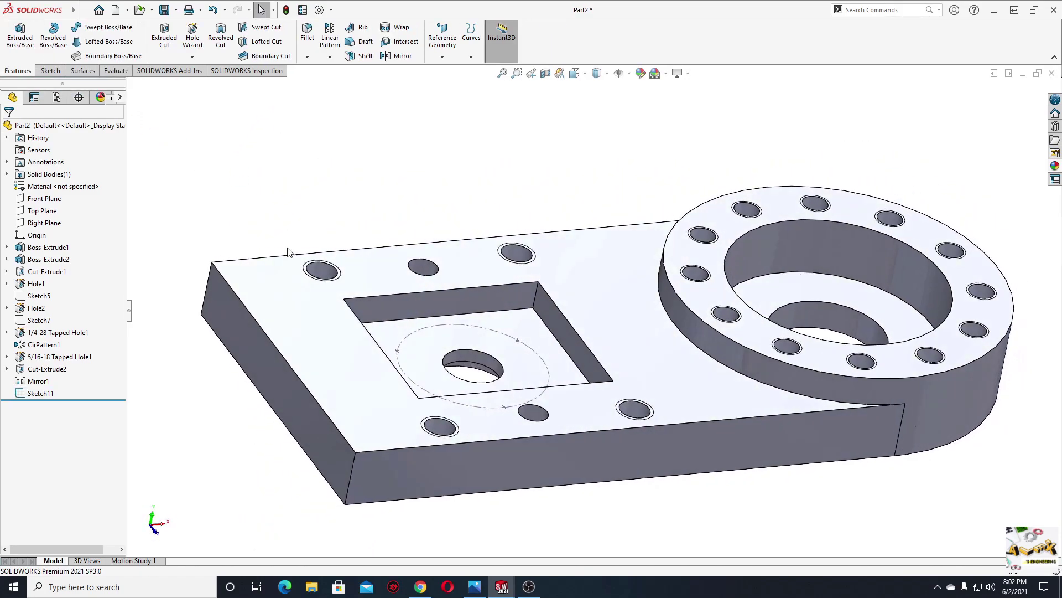
{"action": "mouse_move", "coordinate": [288, 252]}
{"action": "middle_mouse_down"}
{"action": "mouse_move", "coordinate": [290, 273]}
{"action": "mouse_move", "coordinate": [247, 271]}
{"action": "mouse_move", "coordinate": [275, 299]}
{"action": "mouse_move", "coordinate": [314, 285]}
{"action": "mouse_move", "coordinate": [282, 234]}
{"action": "middle_mouse_up"}
{"action": "left_click", "coordinate": [193, 36]}
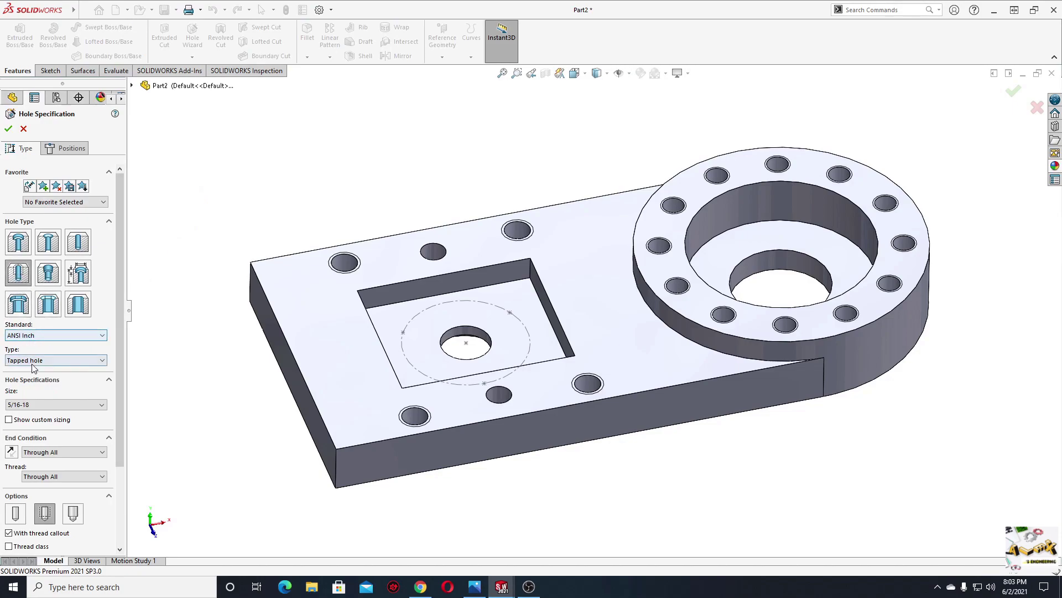
- Specify an ANSI Inch tapped hole of size #10-24 with a Through All end condition
{"action": "left_click", "coordinate": [39, 404]}
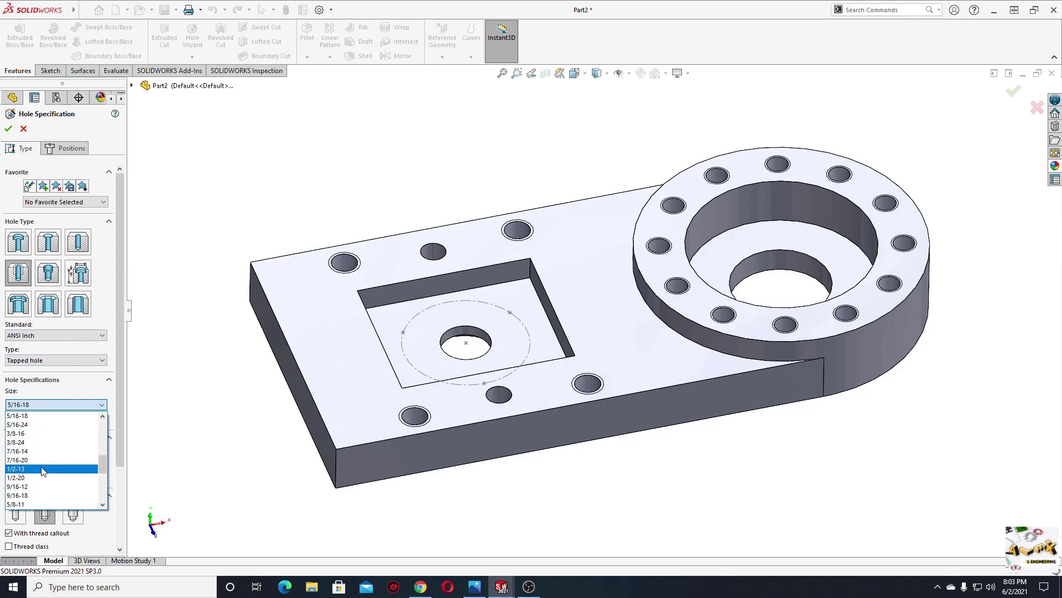
{"action": "scroll", "coordinate": [42, 470], "scroll_direction": "down", "scroll_amount": 2}
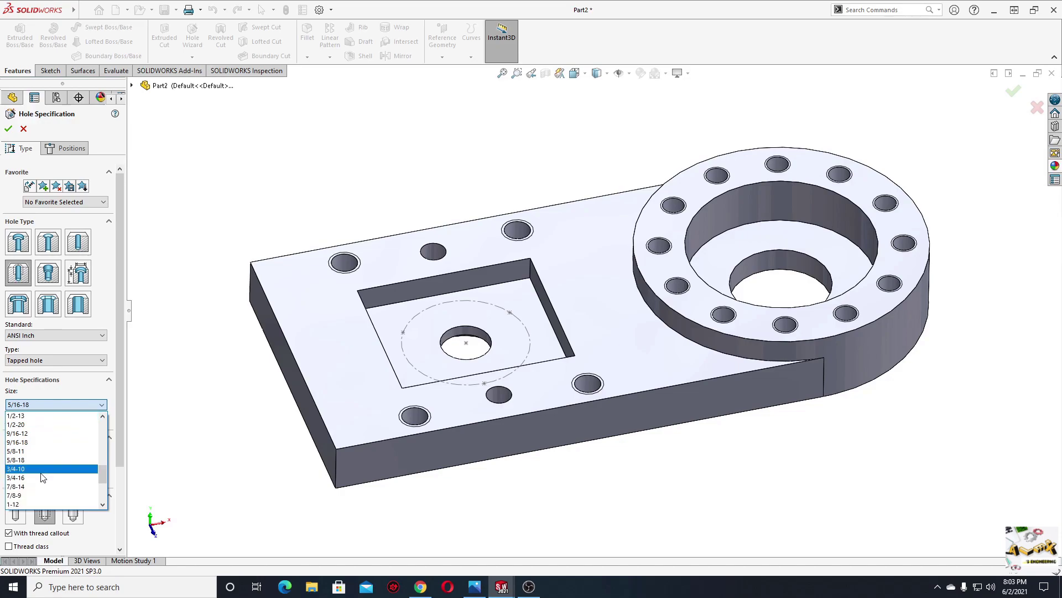
{"action": "scroll", "coordinate": [43, 477], "scroll_direction": "down", "scroll_amount": 2}
{"action": "scroll", "coordinate": [41, 484], "scroll_direction": "down", "scroll_amount": 2}
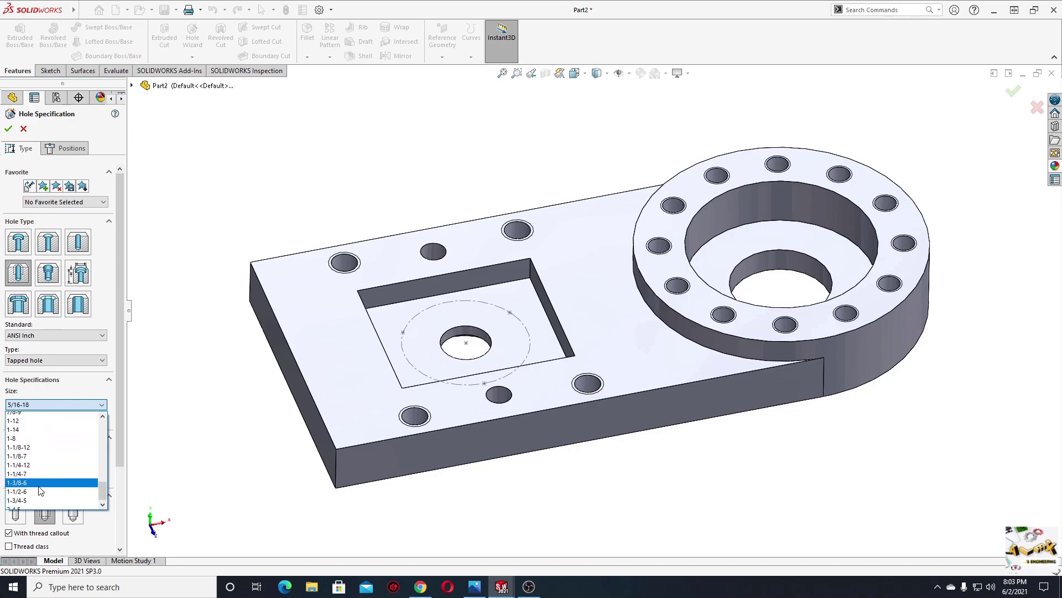
{"action": "scroll", "coordinate": [40, 490], "scroll_direction": "up", "scroll_amount": 1}
{"action": "scroll", "coordinate": [41, 487], "scroll_direction": "up", "scroll_amount": 1}
{"action": "scroll", "coordinate": [41, 484], "scroll_direction": "up", "scroll_amount": 1}
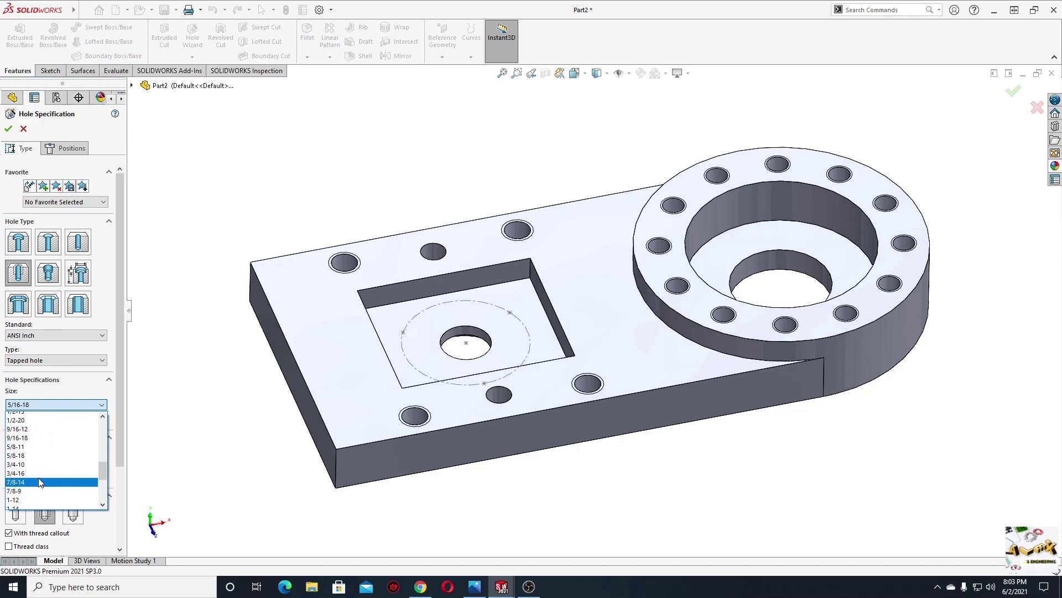
{"action": "scroll", "coordinate": [40, 462], "scroll_direction": "up", "scroll_amount": 1}
{"action": "scroll", "coordinate": [40, 459], "scroll_direction": "up", "scroll_amount": 1}
{"action": "scroll", "coordinate": [41, 448], "scroll_direction": "up", "scroll_amount": 1}
{"action": "scroll", "coordinate": [40, 449], "scroll_direction": "up", "scroll_amount": 1}
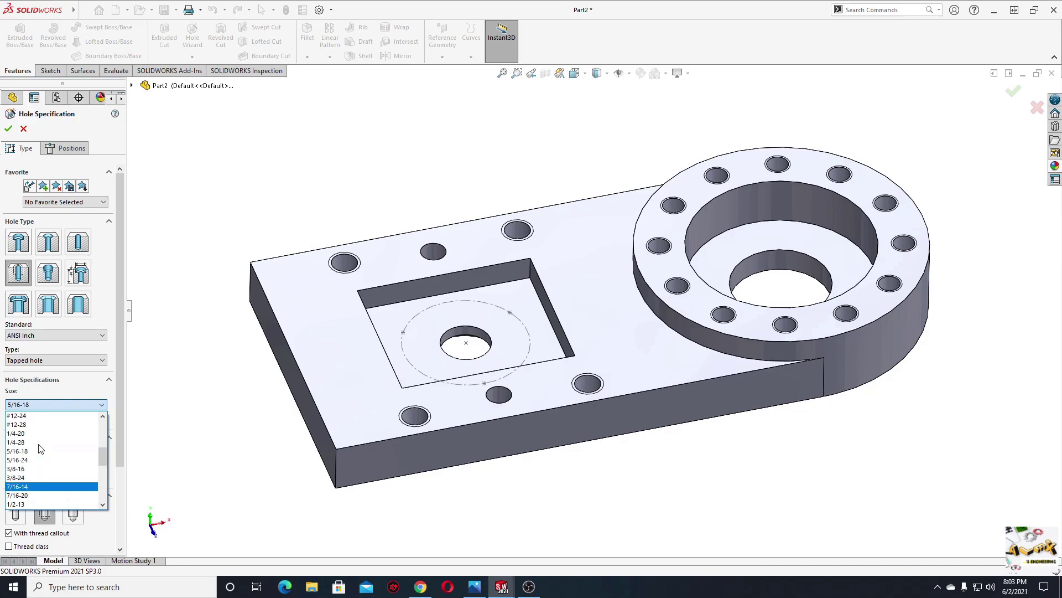
{"action": "scroll", "coordinate": [40, 448], "scroll_direction": "up", "scroll_amount": 1}
{"action": "scroll", "coordinate": [40, 448], "scroll_direction": "up", "scroll_amount": 2}
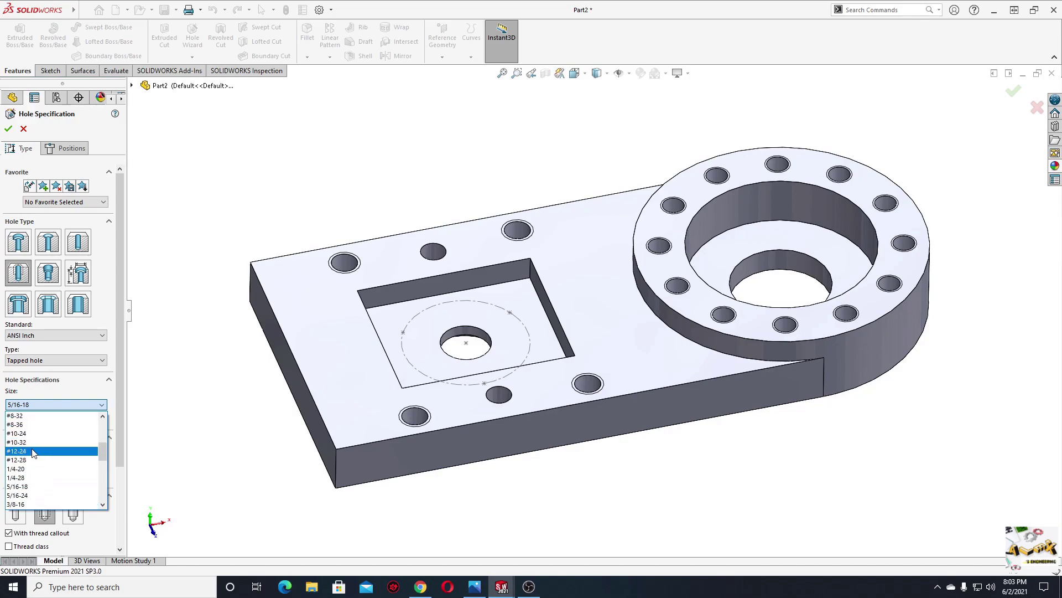
{"action": "left_click", "coordinate": [29, 433]}
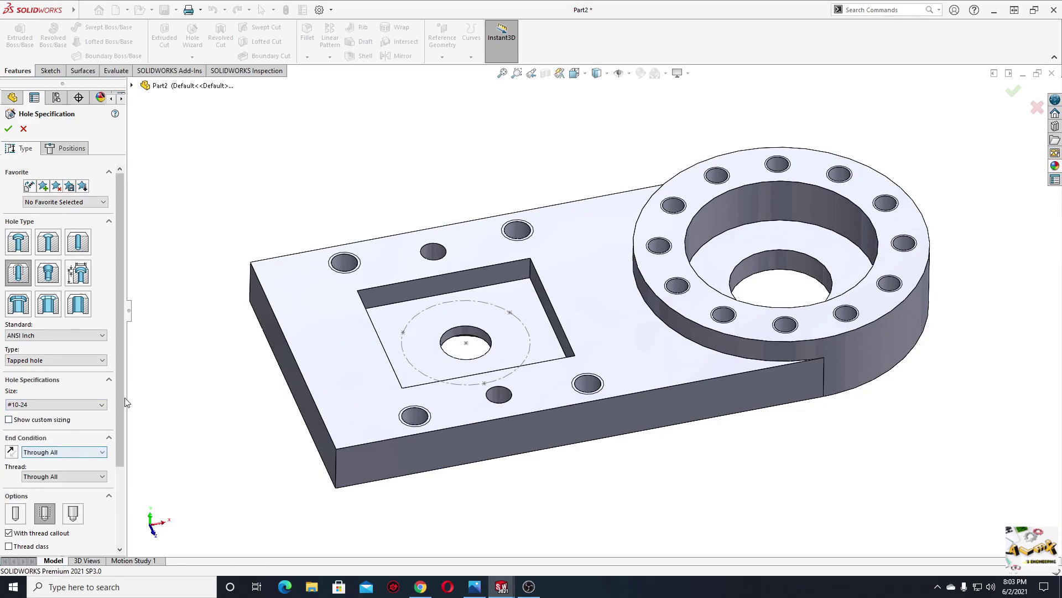
{"action": "scroll", "coordinate": [125, 452], "scroll_direction": "down", "scroll_amount": 3}
{"action": "scroll", "coordinate": [126, 453], "scroll_direction": "up", "scroll_amount": 2}
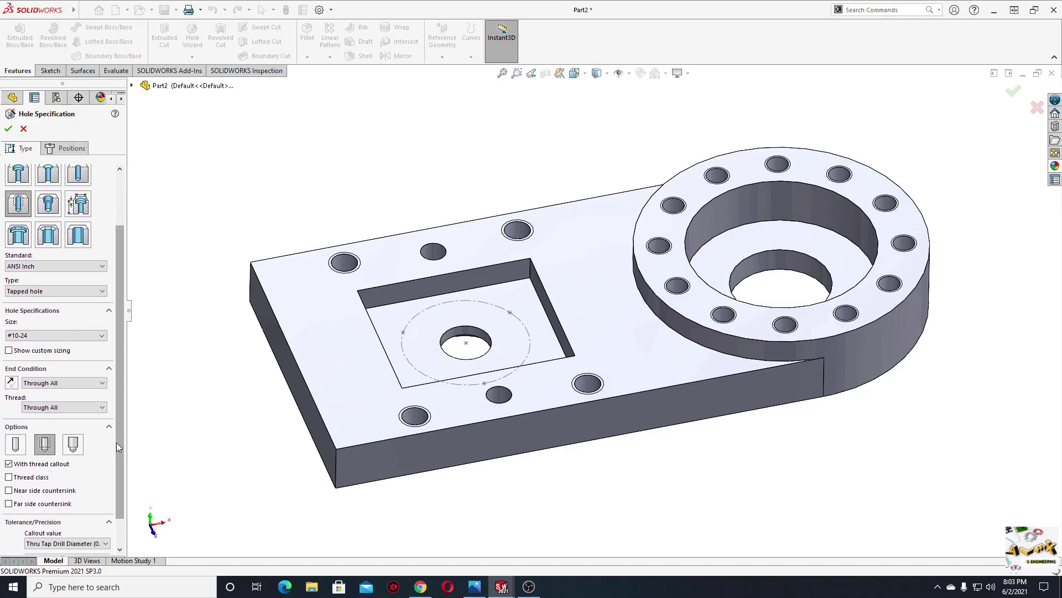
{"action": "scroll", "coordinate": [116, 442], "scroll_direction": "up", "scroll_amount": 3}
- Place hole points on the pocket floor's construction circle, undo the extra point, and create Tapped Hole1
{"action": "left_click", "coordinate": [70, 149]}
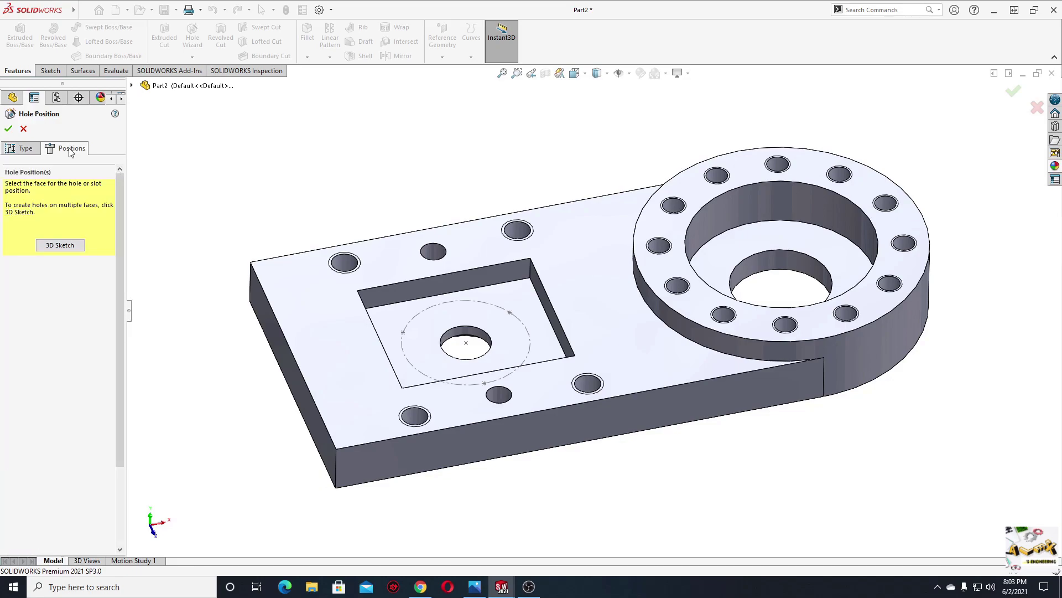
{"action": "left_click", "coordinate": [59, 245]}
{"action": "middle_click_drag", "start_coordinate": [483, 307], "coordinate": [414, 339]}
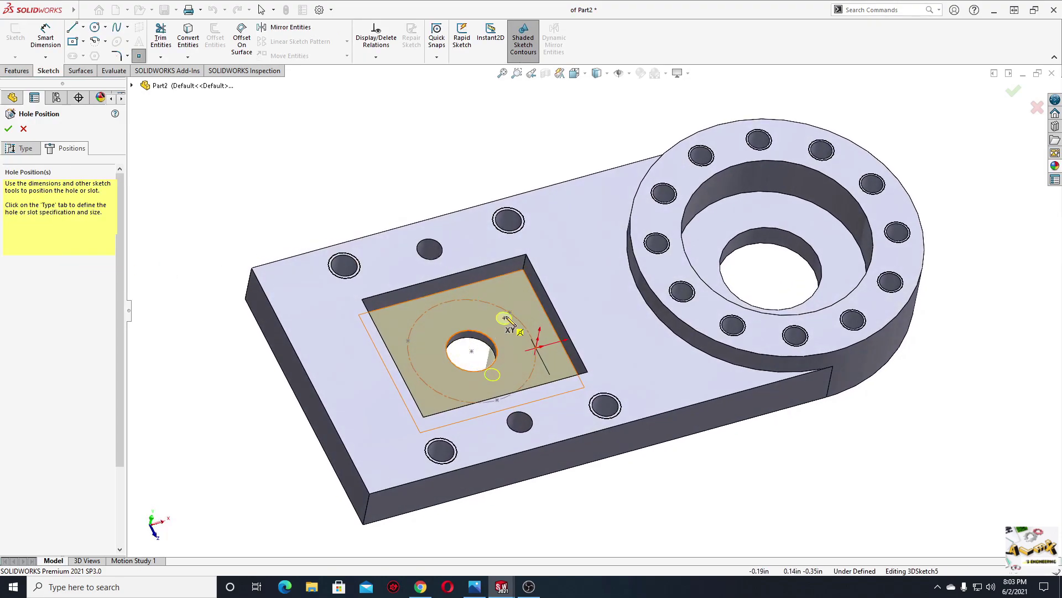
{"action": "left_click", "coordinate": [407, 341]}
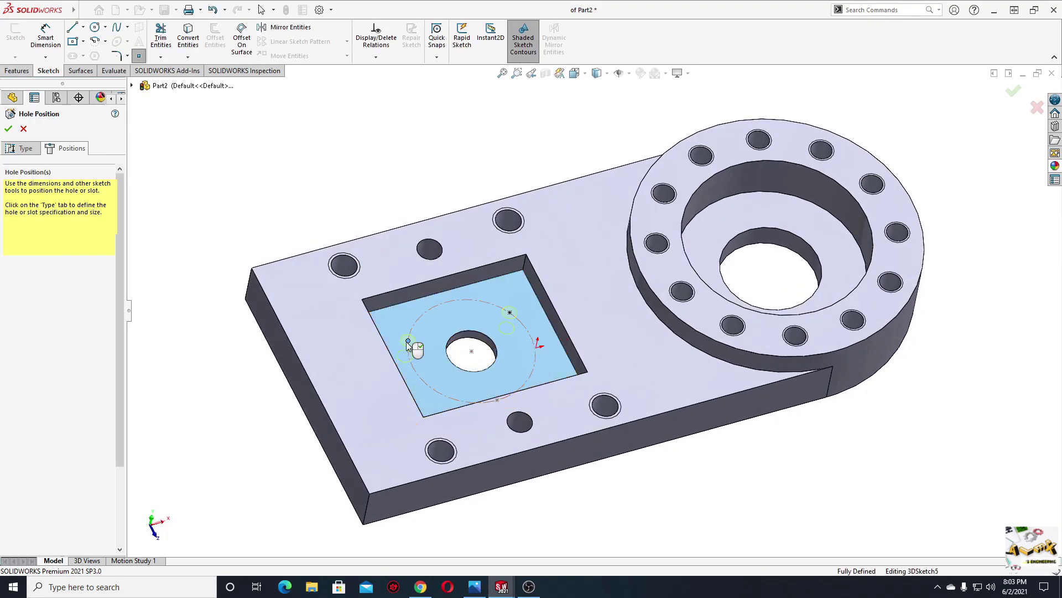
{"action": "left_click", "coordinate": [421, 399]}
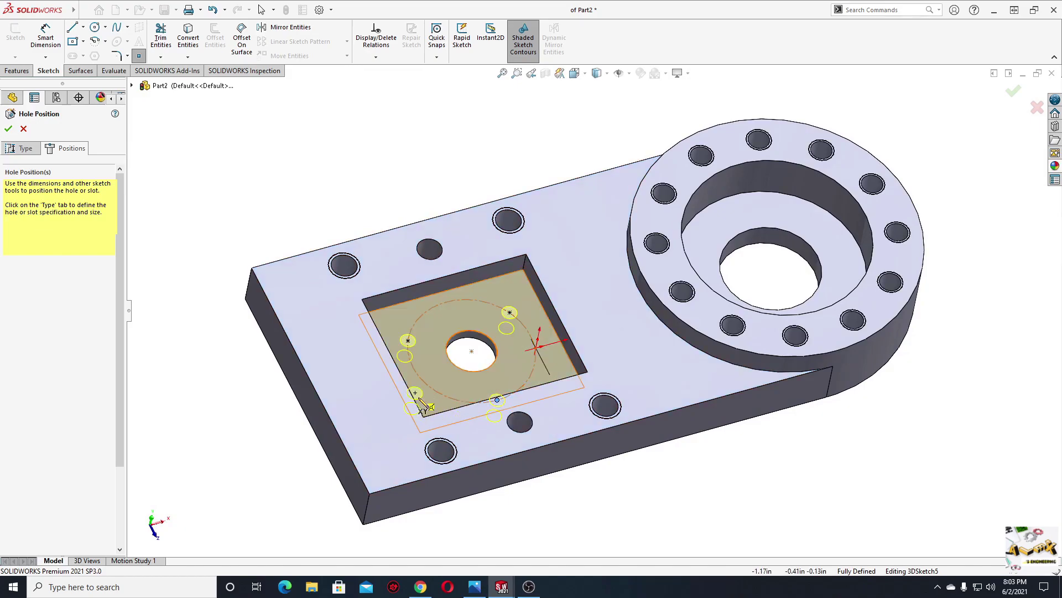
{"action": "middle_click_drag", "start_coordinate": [420, 399], "coordinate": [392, 455]}
{"action": "key", "text": "ctrl+z"}
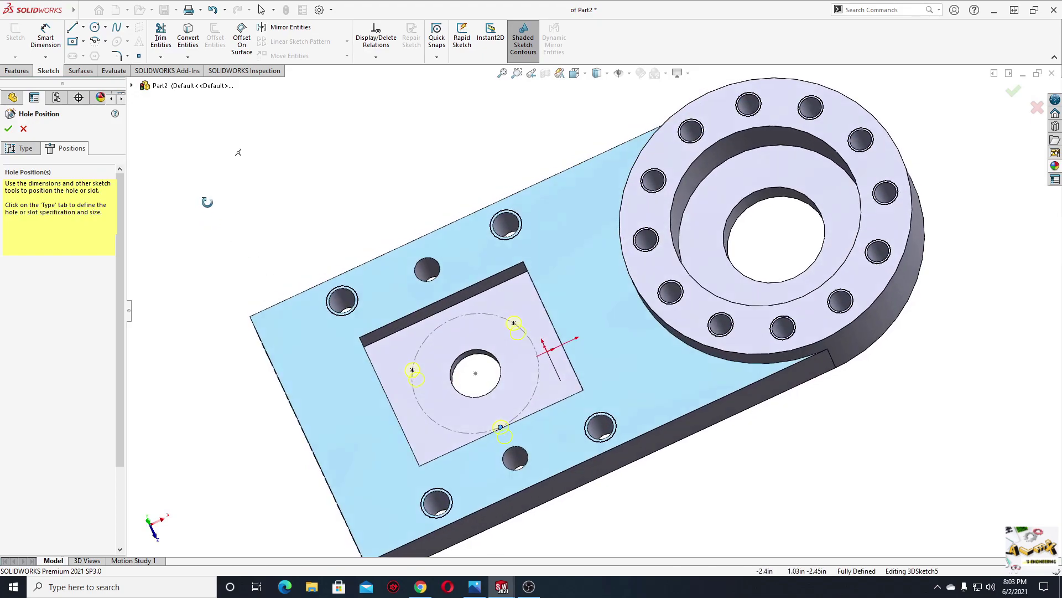
{"action": "mouse_move", "coordinate": [206, 202]}
{"action": "middle_mouse_down"}
{"action": "mouse_move", "coordinate": [228, 146]}
{"action": "mouse_move", "coordinate": [228, 166]}
{"action": "middle_mouse_up"}
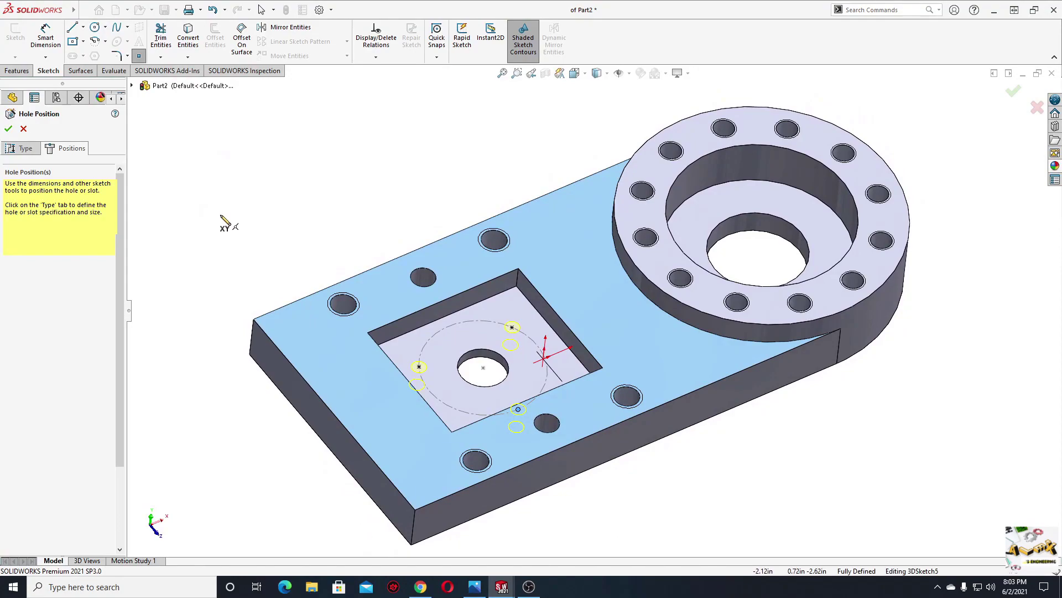
{"action": "left_click", "coordinate": [9, 129]}
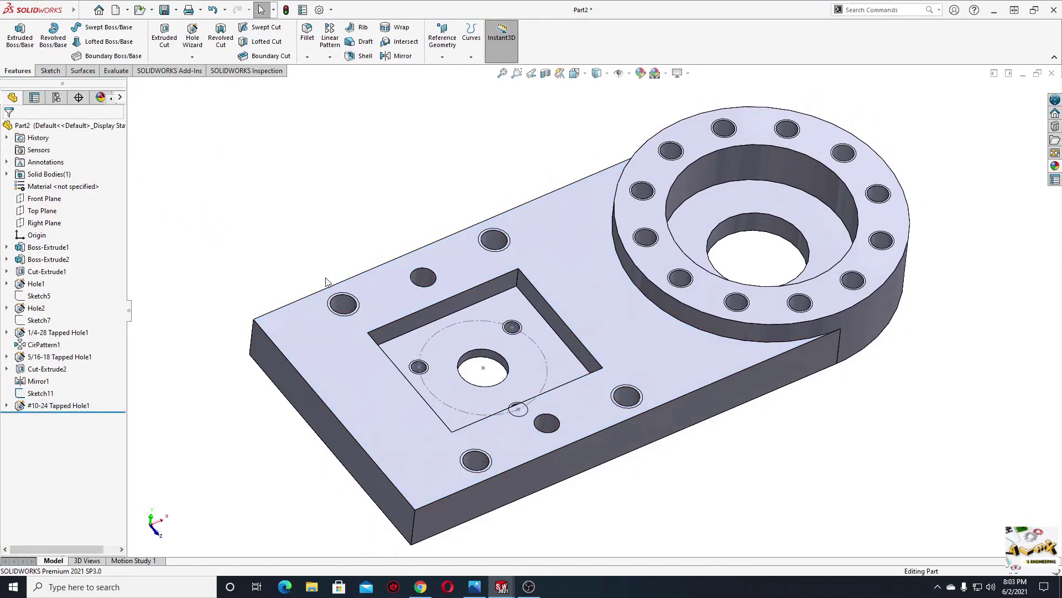
{"action": "right_click", "coordinate": [484, 370]}
- Hide Sketch11 and fillet the two outer vertical corner edges at 0.375 in
{"action": "left_click", "coordinate": [517, 354]}
{"action": "mouse_move", "coordinate": [427, 324]}
{"action": "middle_mouse_down"}
{"action": "mouse_move", "coordinate": [374, 331]}
{"action": "mouse_move", "coordinate": [386, 267]}
{"action": "middle_mouse_up"}
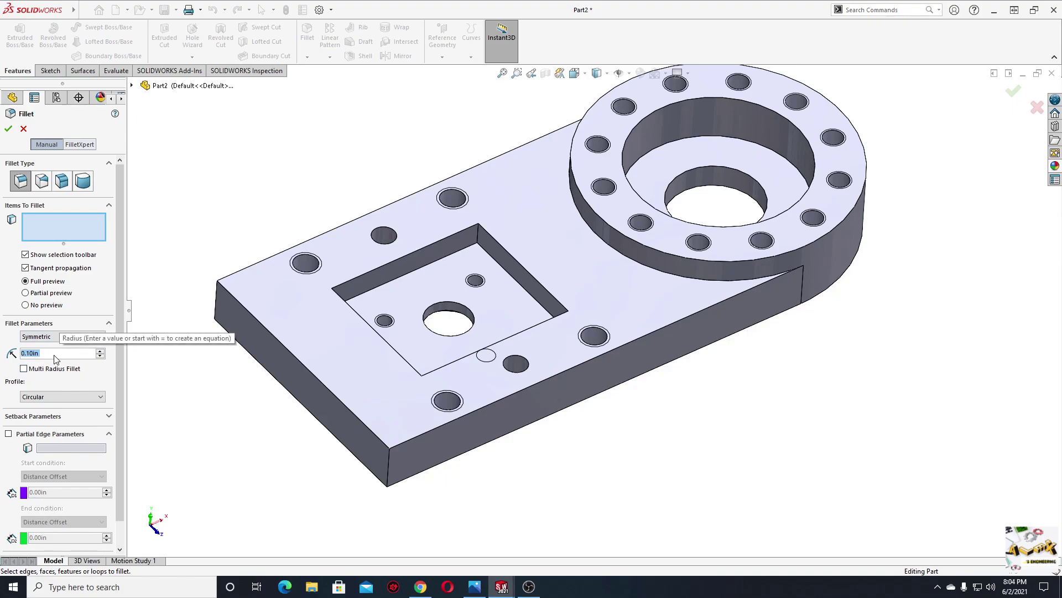
{"action": "type", "text": "0."}
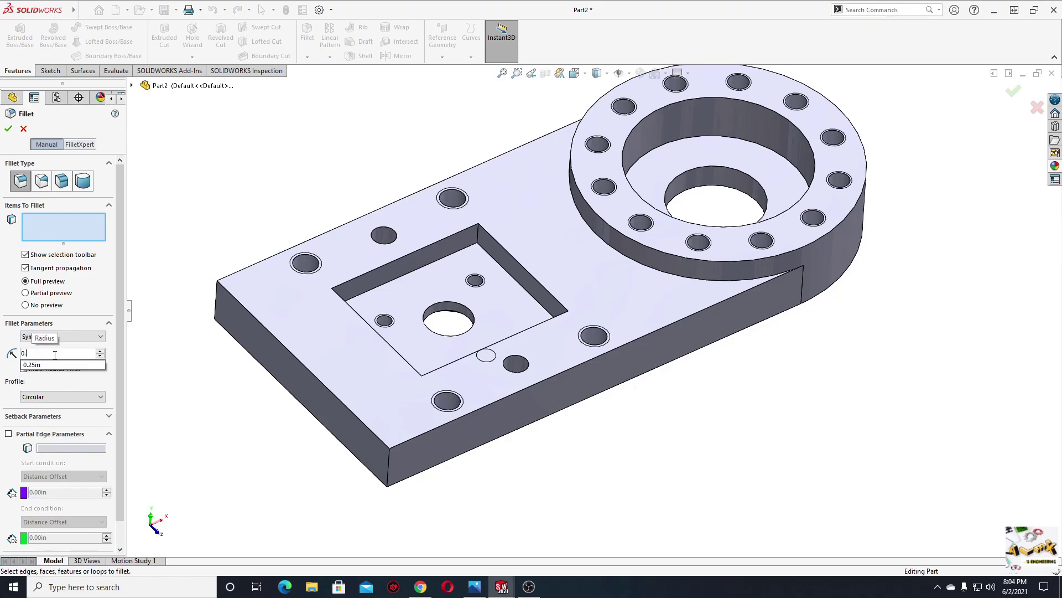
{"action": "type", "text": "375in"}
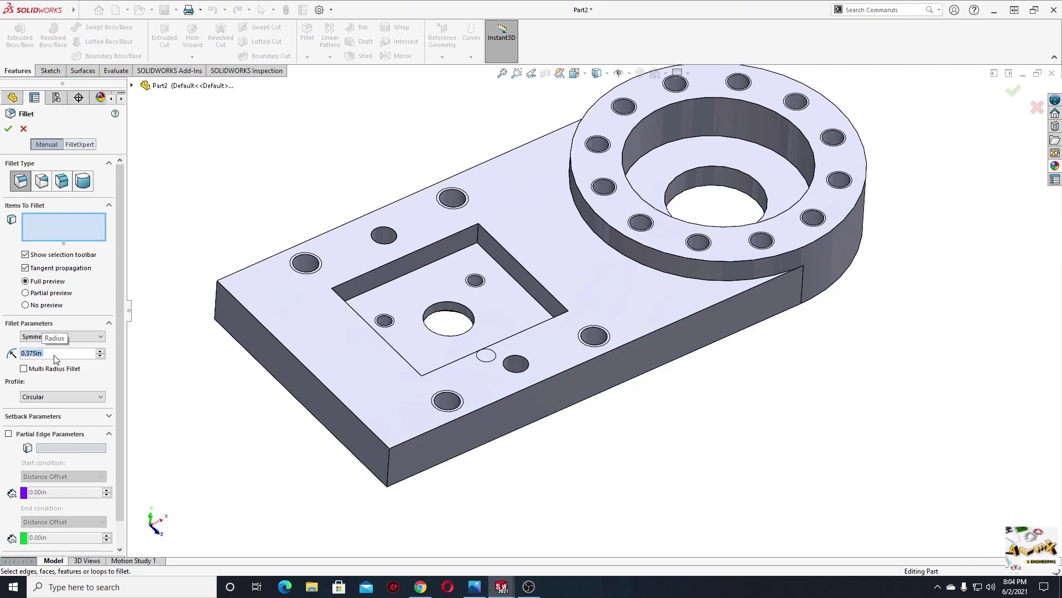
{"action": "left_click", "coordinate": [389, 477]}
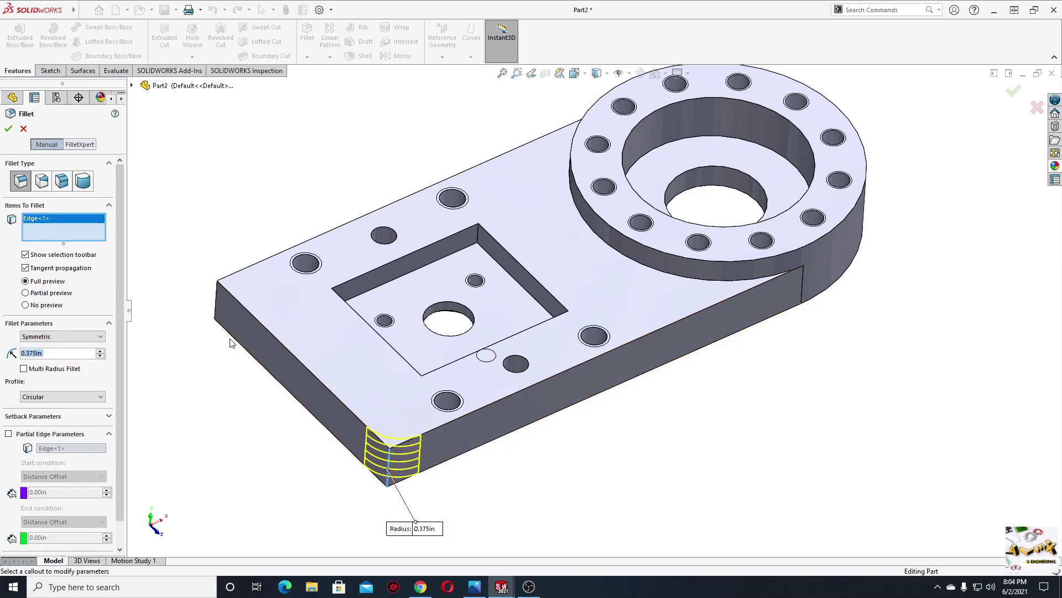
{"action": "left_click", "coordinate": [217, 304]}
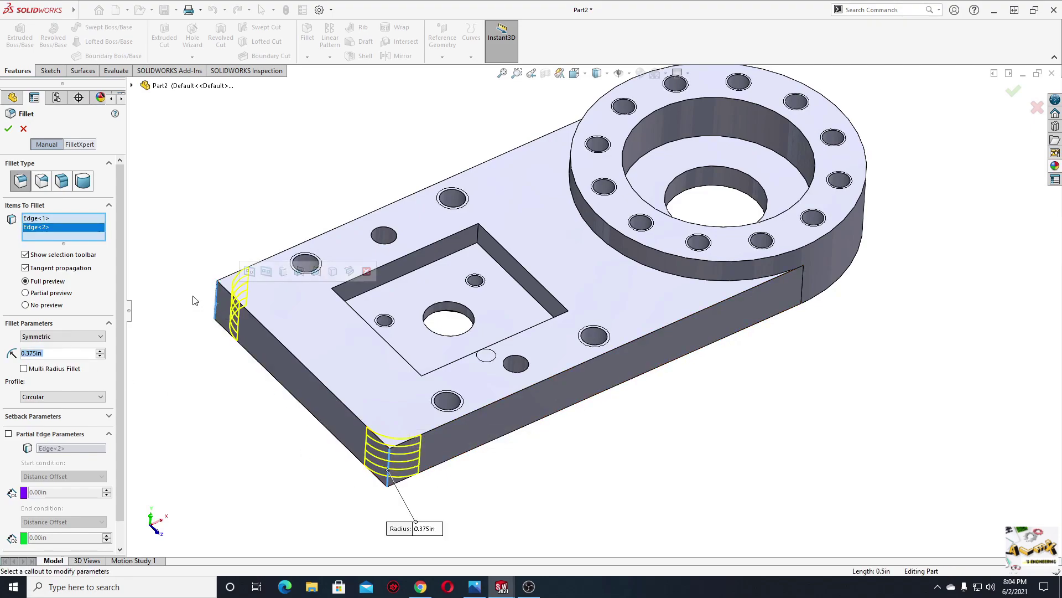
{"action": "left_click", "coordinate": [8, 129]}
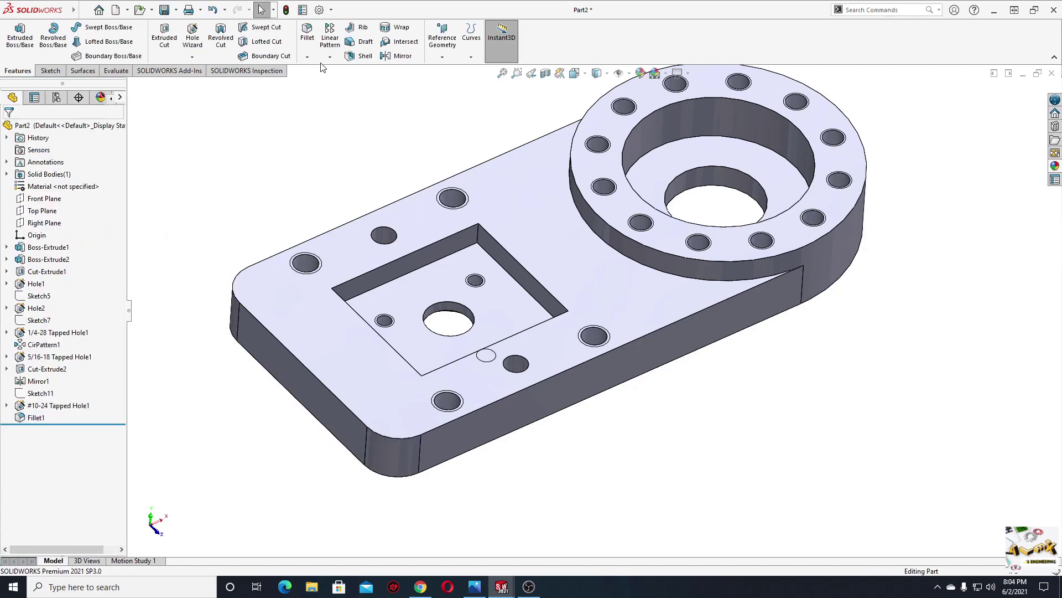
- Create Fillet2 rounding the four inside vertical pocket corners at 0.25 in
{"action": "left_click", "coordinate": [308, 34]}
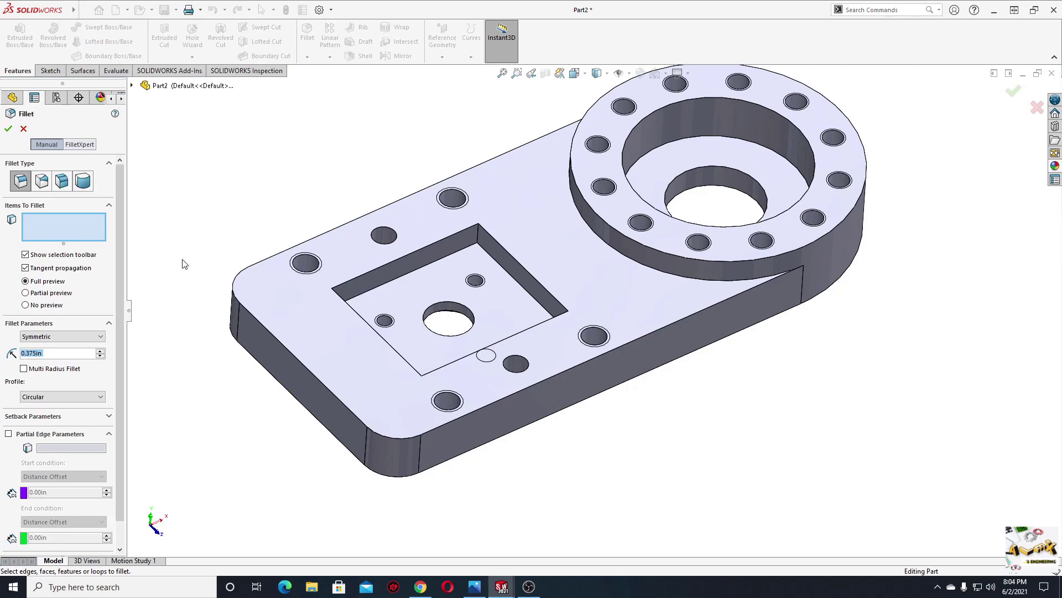
{"action": "type", "text": "0.1"}
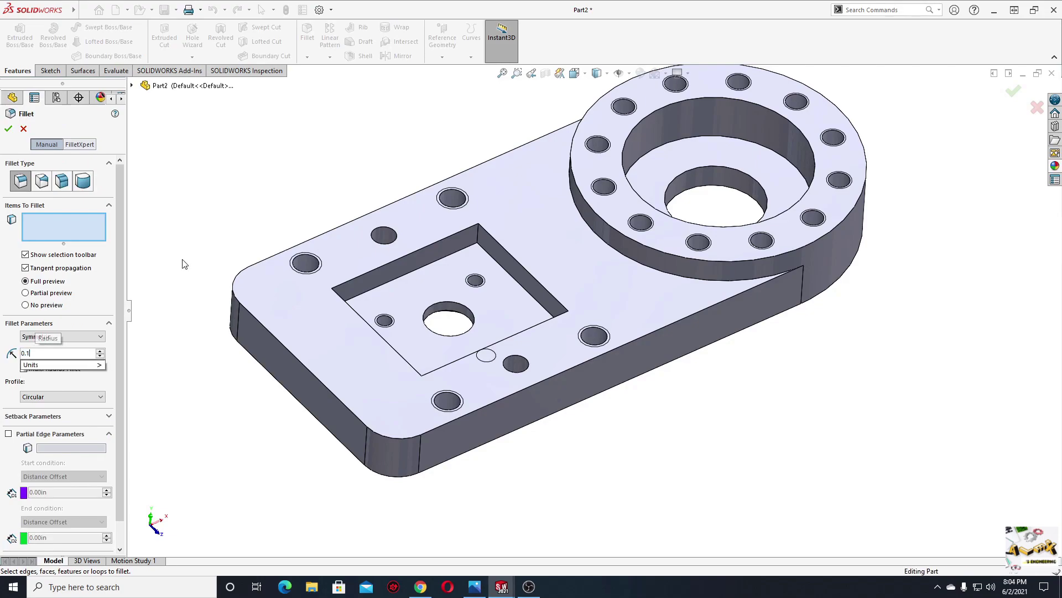
{"action": "type", "text": "2"}
{"action": "key", "text": "Return"}
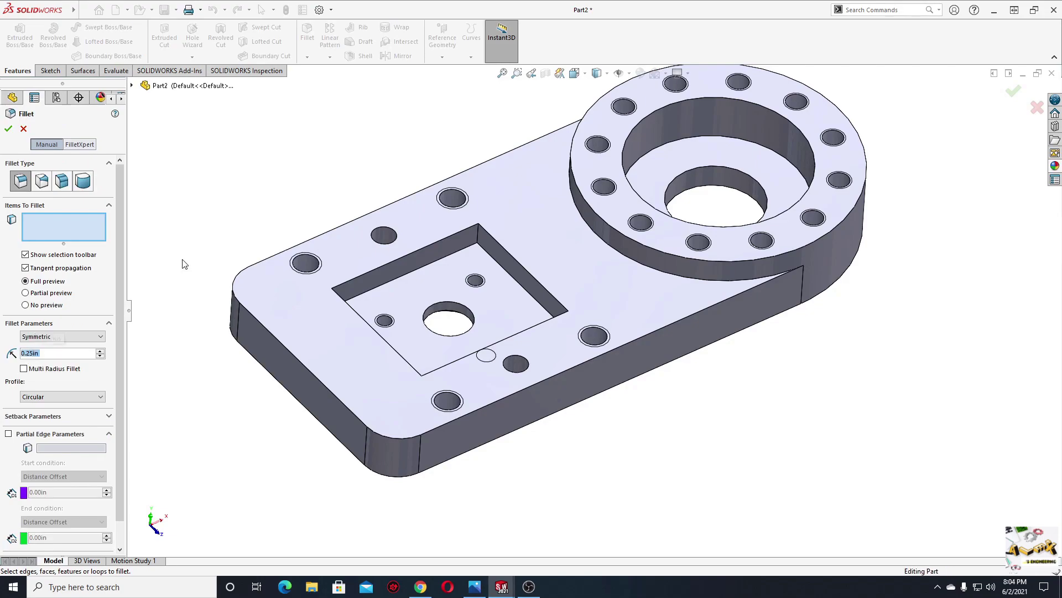
{"action": "left_click", "coordinate": [479, 239]}
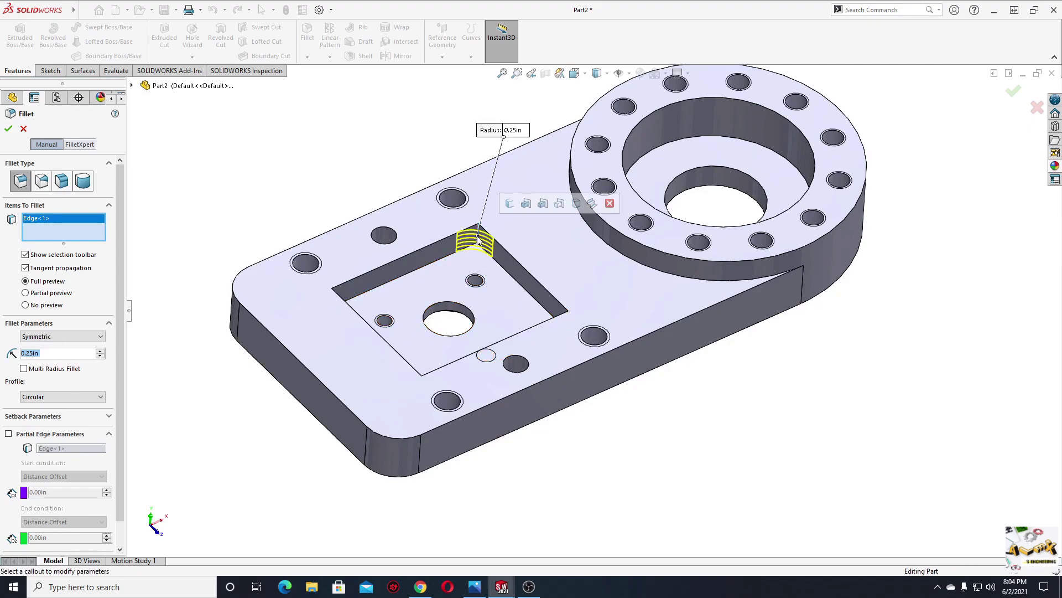
{"action": "left_click", "coordinate": [508, 204]}
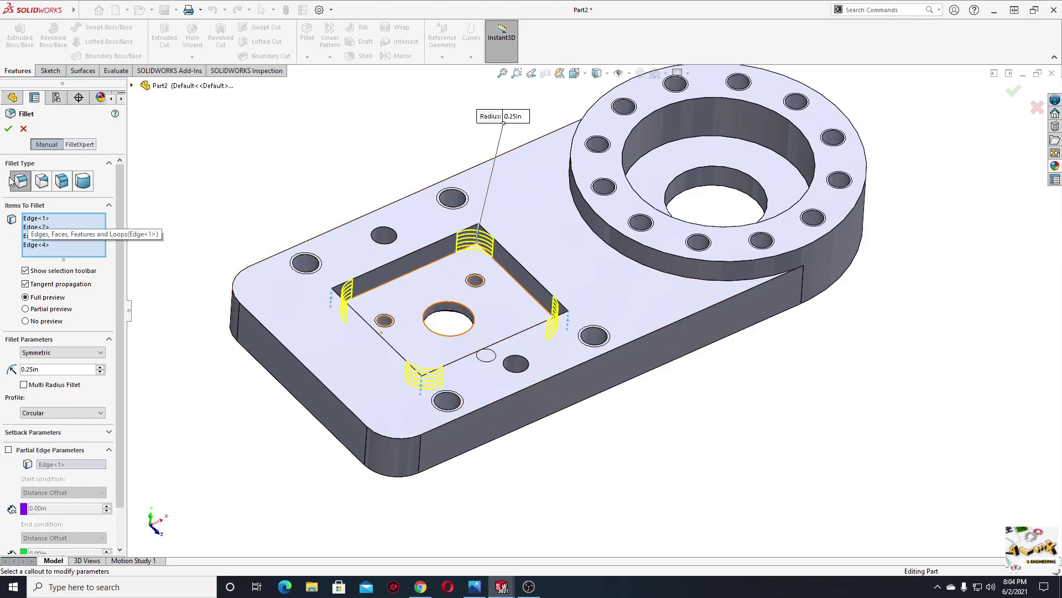
{"action": "left_click", "coordinate": [8, 129]}
{"action": "left_click", "coordinate": [226, 184]}
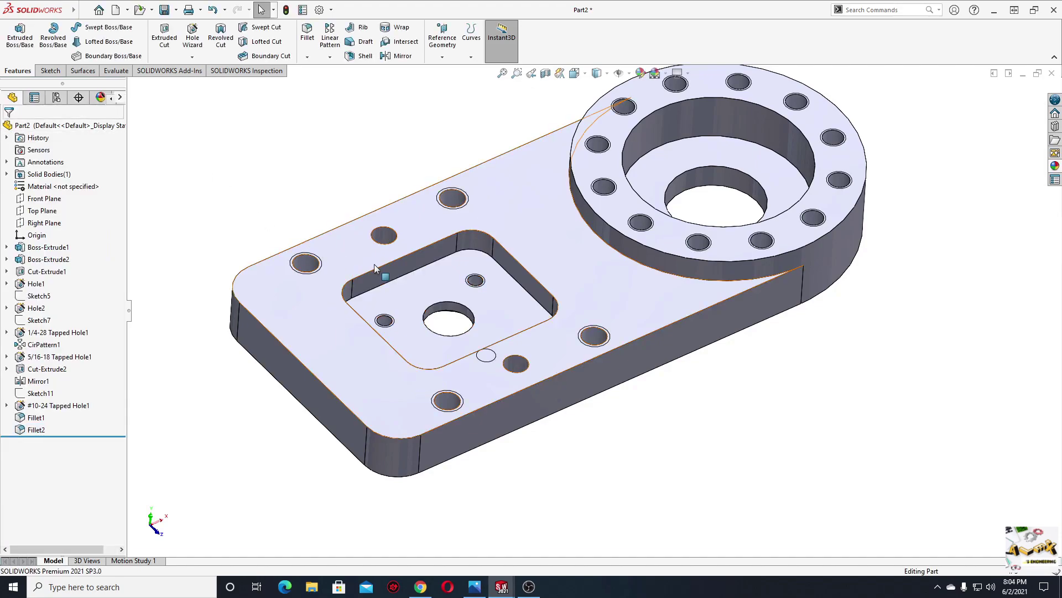
{"action": "mouse_move", "coordinate": [374, 264]}
{"action": "middle_mouse_down"}
{"action": "mouse_move", "coordinate": [450, 380]}
{"action": "mouse_move", "coordinate": [456, 348]}
{"action": "mouse_move", "coordinate": [488, 398]}
{"action": "mouse_move", "coordinate": [470, 444]}
{"action": "mouse_move", "coordinate": [322, 249]}
{"action": "mouse_move", "coordinate": [396, 372]}
{"action": "mouse_move", "coordinate": [446, 341]}
{"action": "mouse_move", "coordinate": [436, 386]}
{"action": "mouse_move", "coordinate": [338, 172]}
{"action": "mouse_move", "coordinate": [316, 417]}
{"action": "mouse_move", "coordinate": [387, 371]}
{"action": "mouse_move", "coordinate": [336, 271]}
{"action": "mouse_move", "coordinate": [484, 276]}
{"action": "mouse_move", "coordinate": [486, 404]}
{"action": "mouse_move", "coordinate": [486, 332]}
{"action": "mouse_move", "coordinate": [462, 342]}
{"action": "middle_mouse_up"}
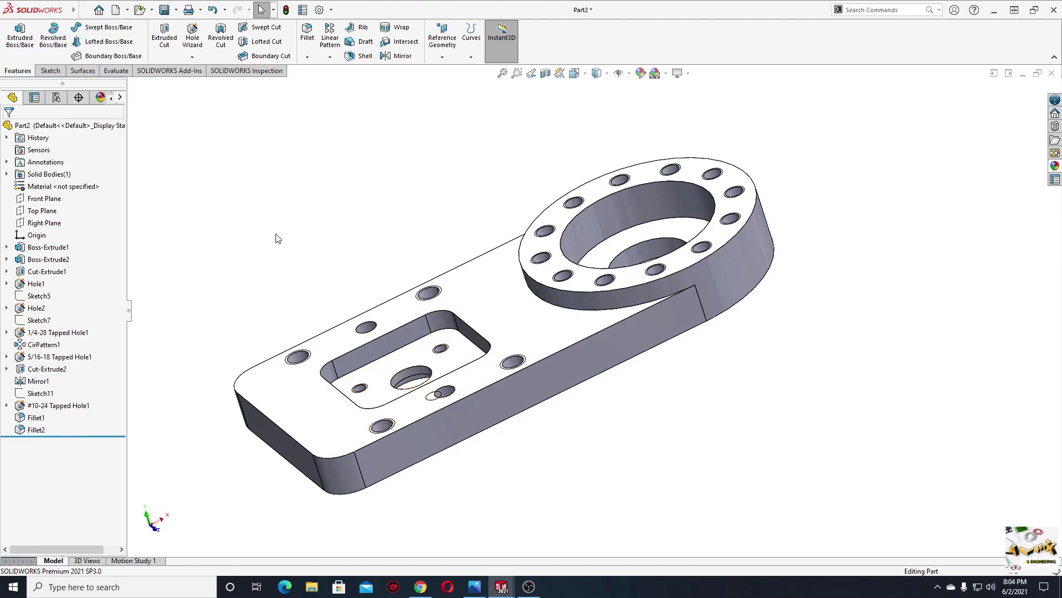